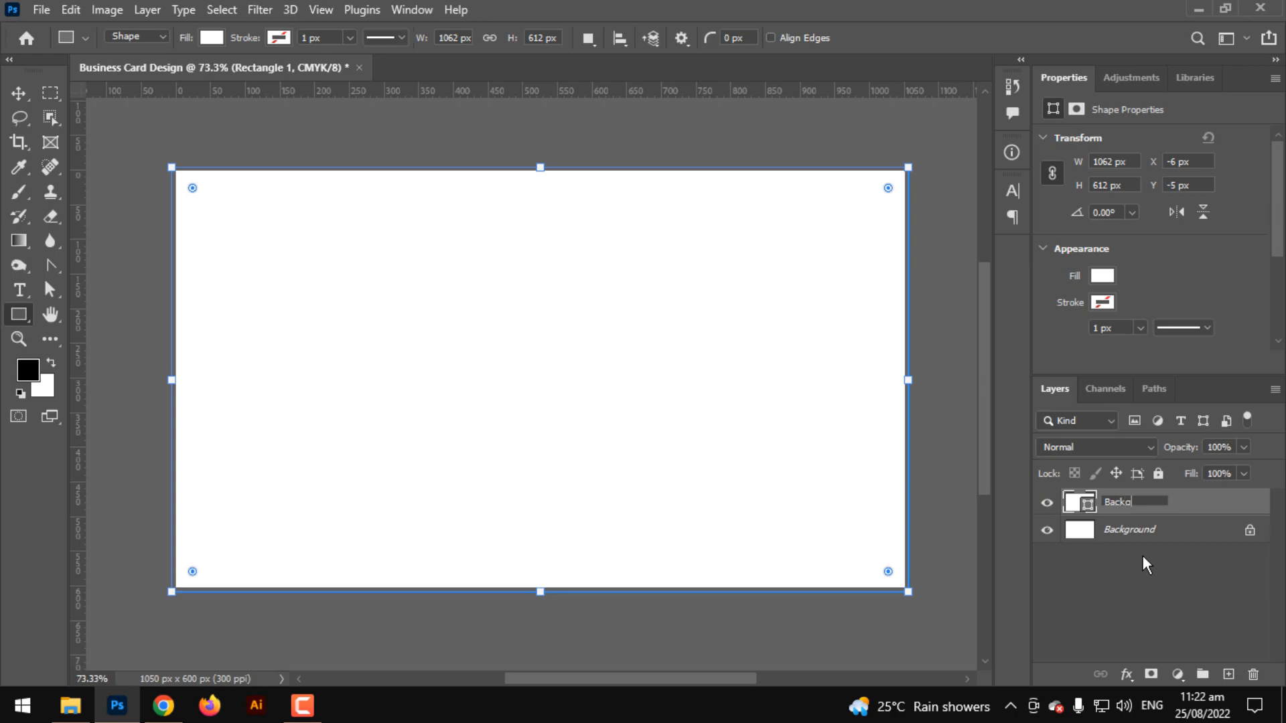
Rename the rectangle shape layer as Background and delete the original locked Background layer
type("ound")
key("Return")
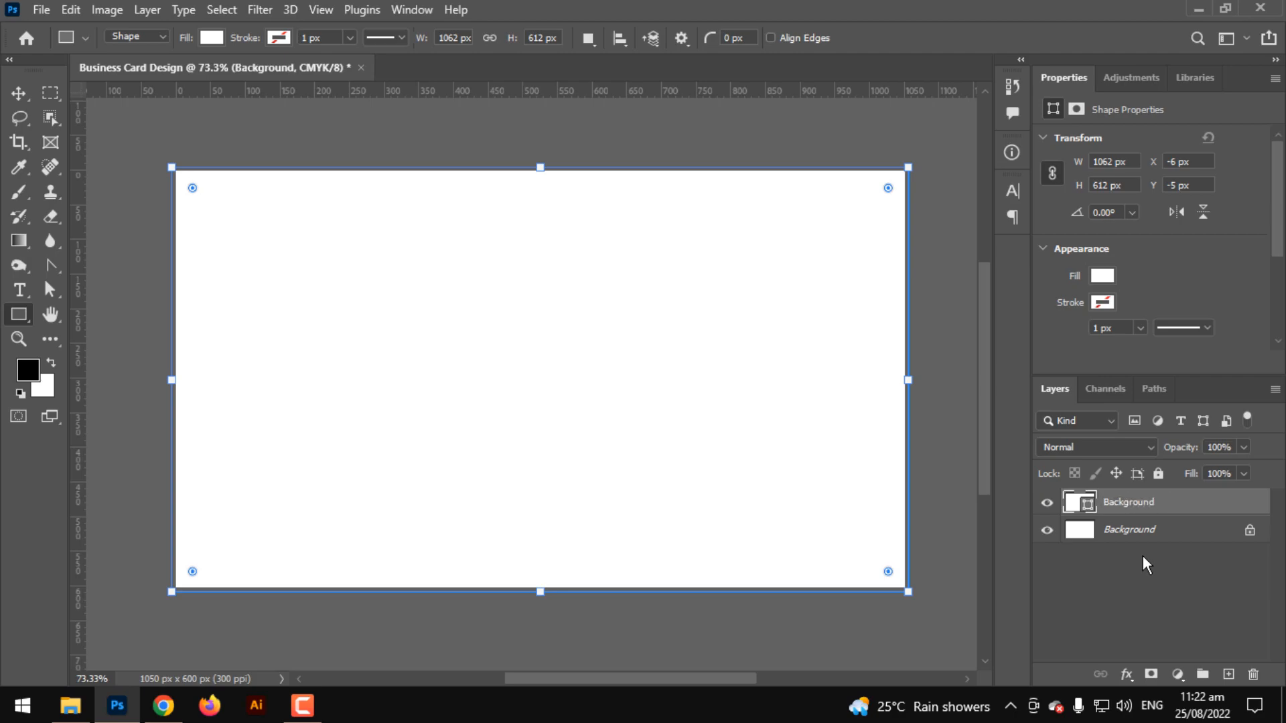
left_click(1188, 537)
key("Delete")
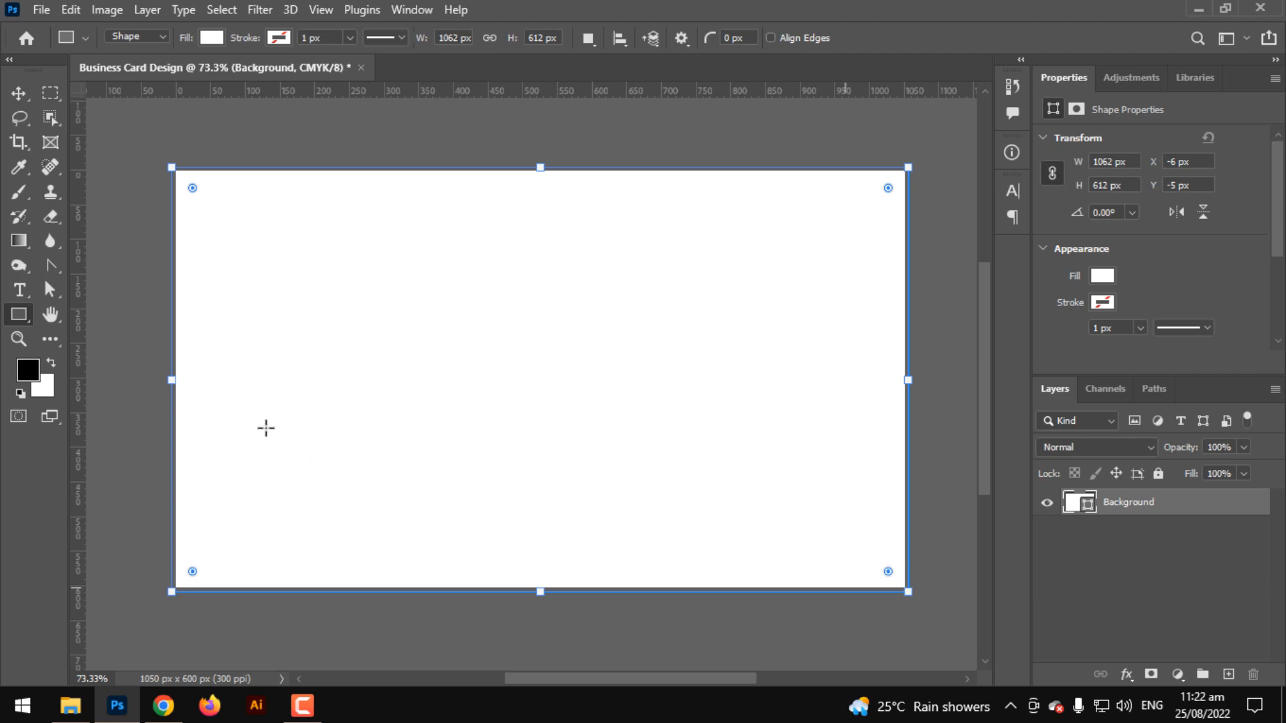
Draw a tall rectangle about 125 × 505 px as a separate shape in the left half of the card
left_click(1229, 604)
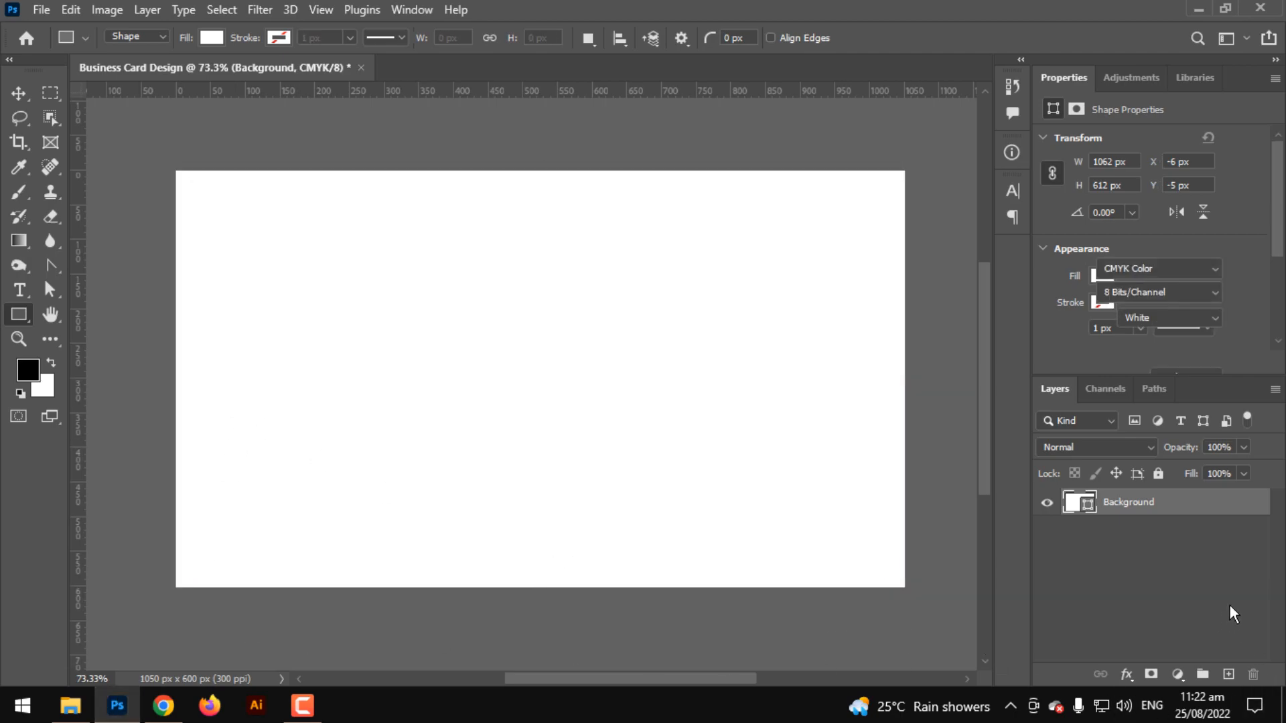
left_click(1229, 604)
left_click_drag(335, 272, 423, 623)
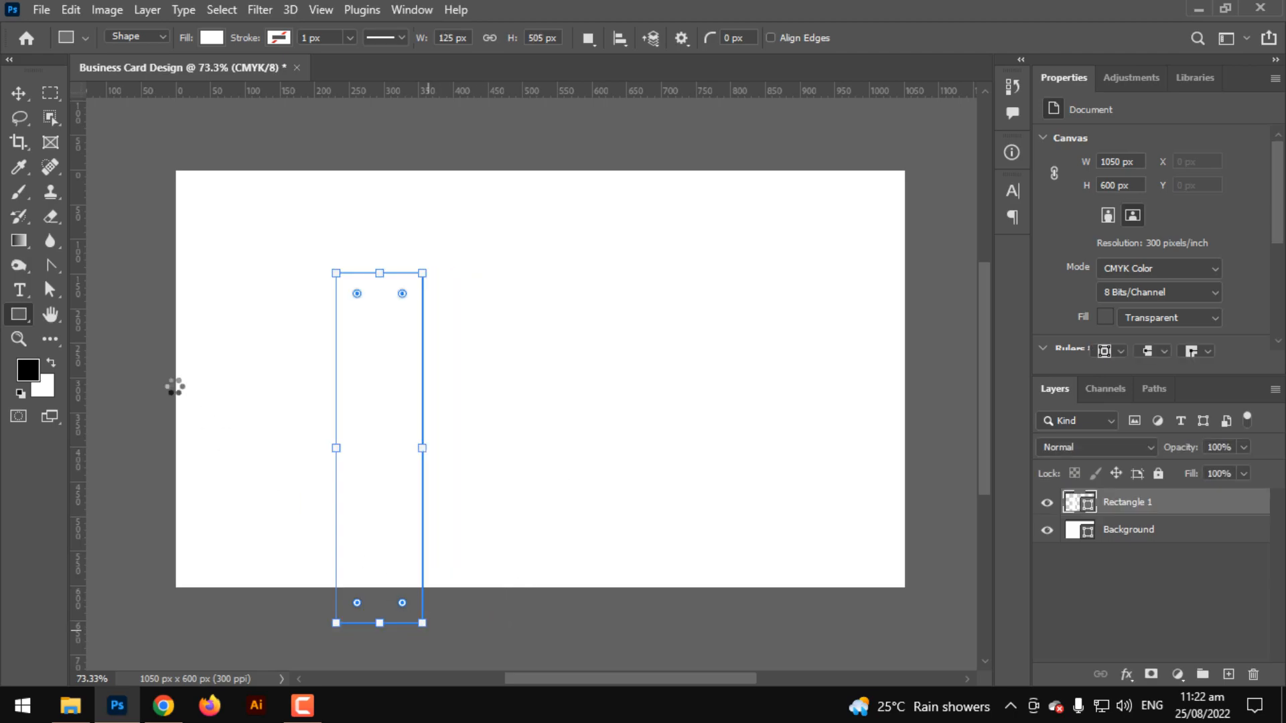
Fill the tall rectangle with PANTONE 192 C and move it against the card's upper edge at about X 565 px, Y -5 px
left_click(18, 95)
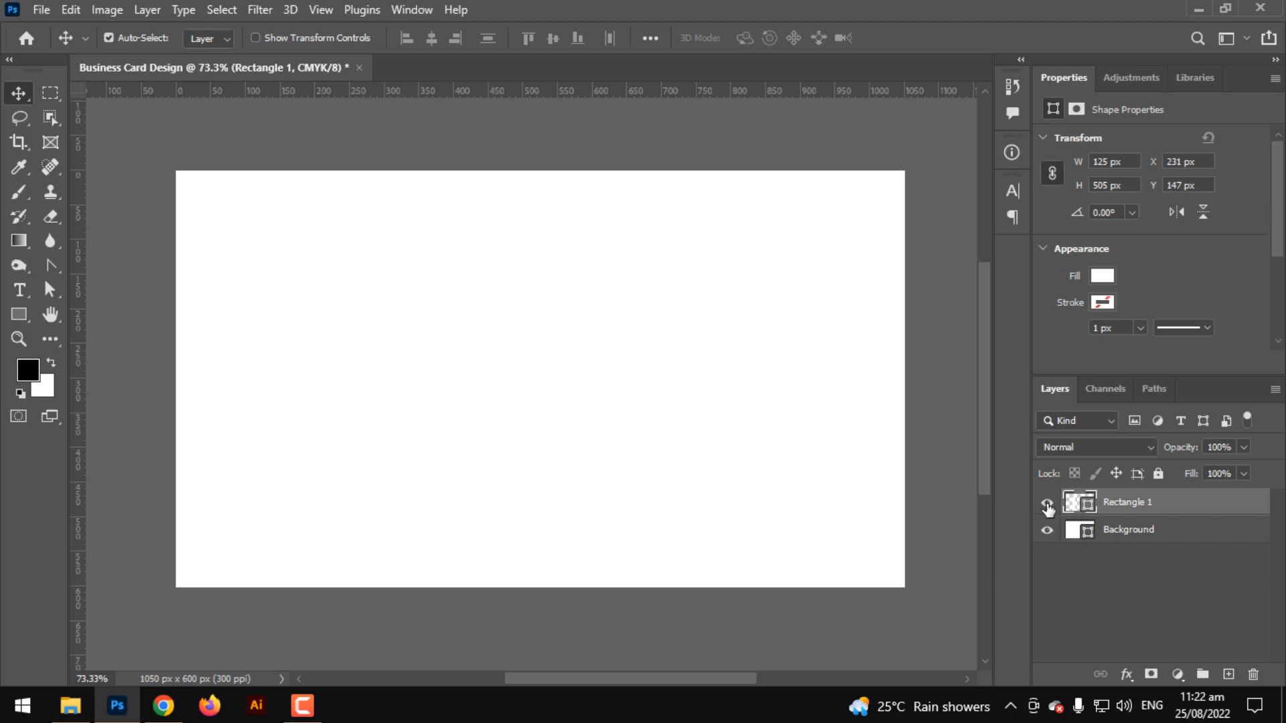
double_click(1072, 502)
left_click(1188, 462)
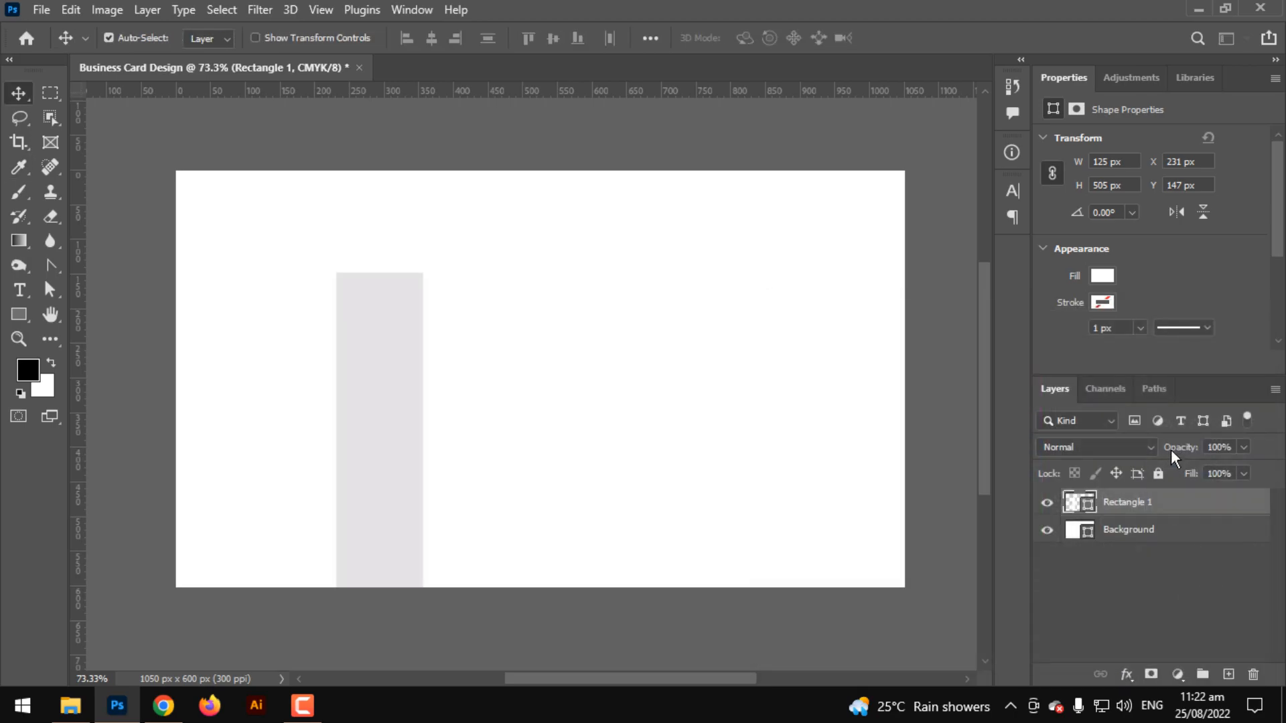
left_click(989, 427)
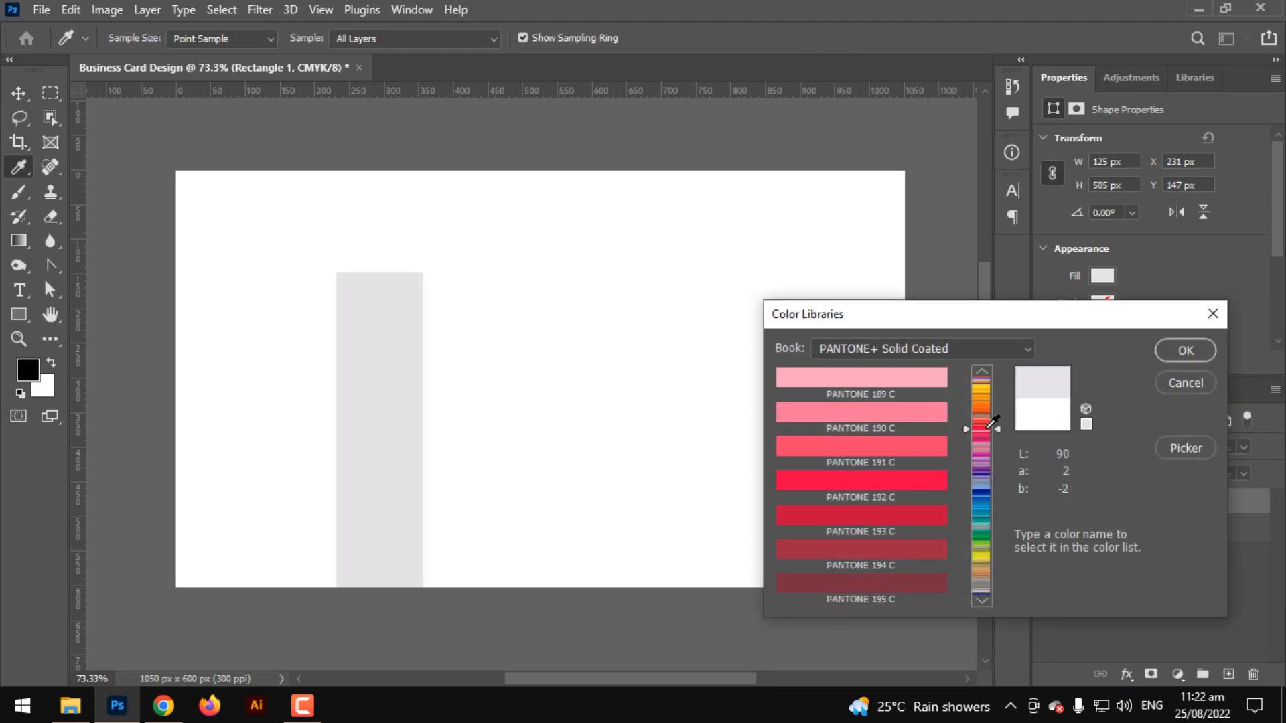
left_click(927, 480)
left_click(1185, 350)
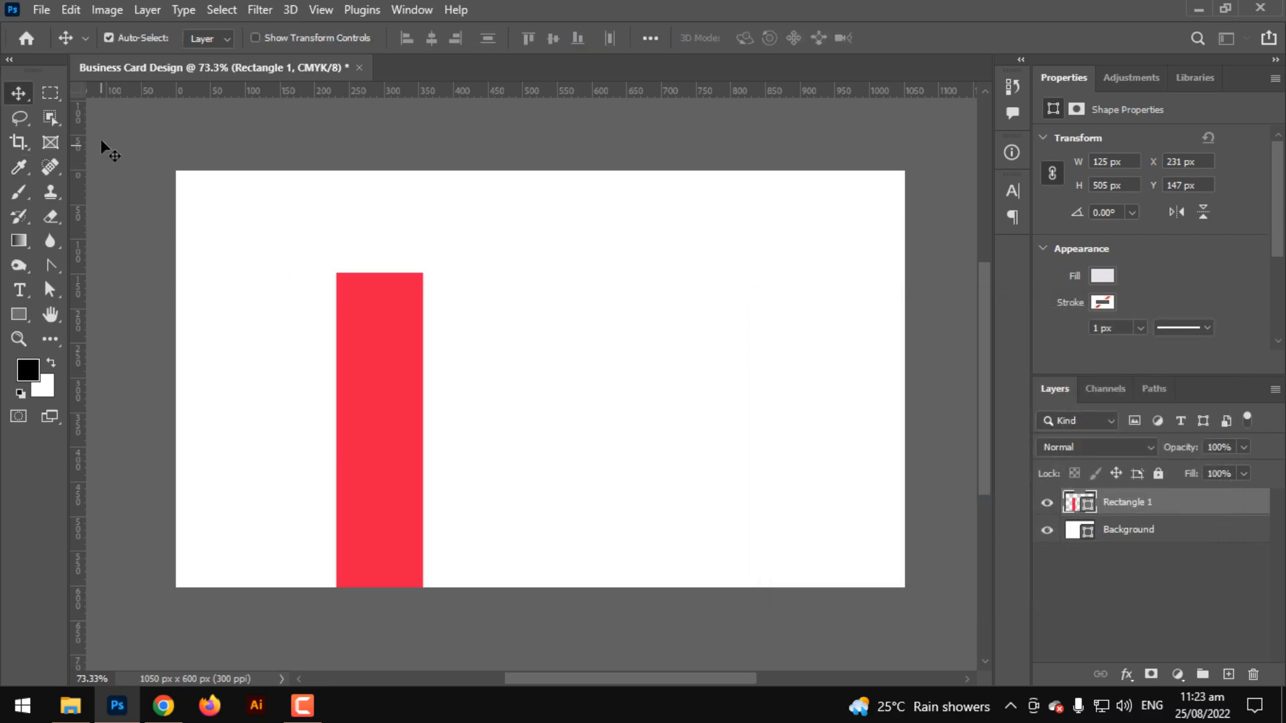
left_click_drag(404, 319, 631, 234)
Try to locate the midpoint of the red rectangle's lower edge with the Pen tool for an extra anchor point
scroll(663, 339, "up", 2)
scroll(656, 536, "up", 8)
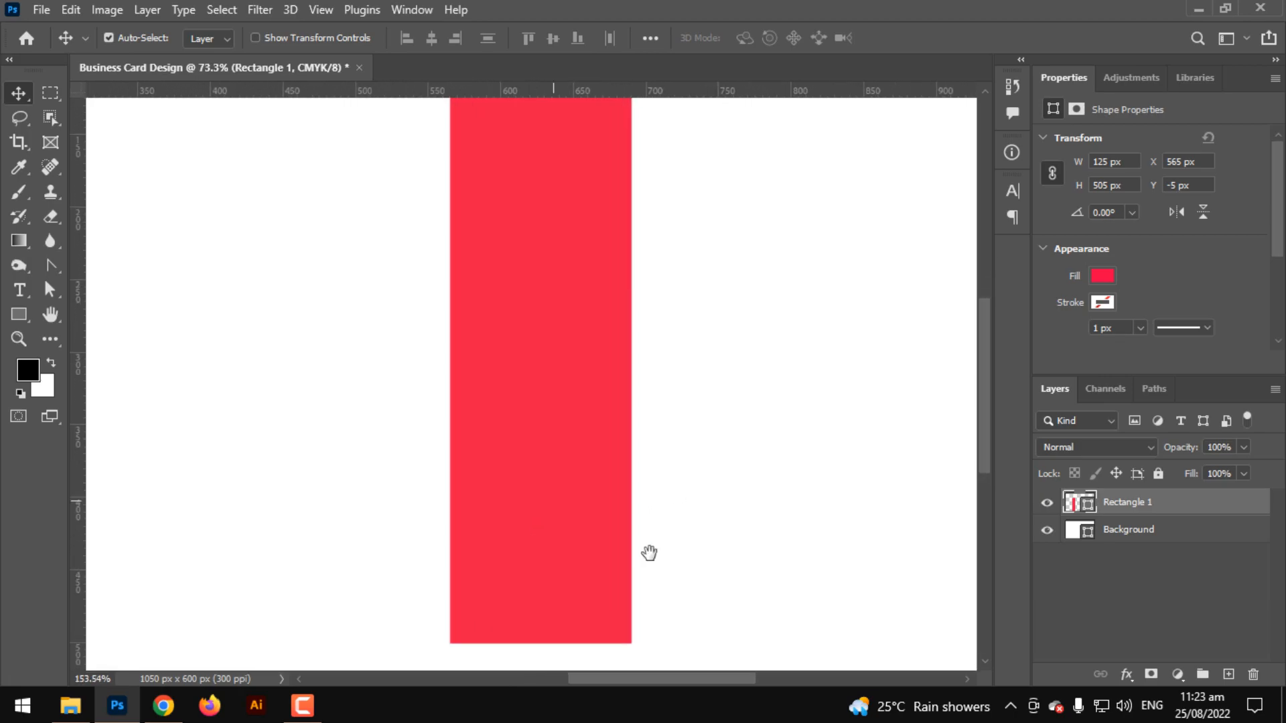
left_click_drag(624, 274, 626, 253)
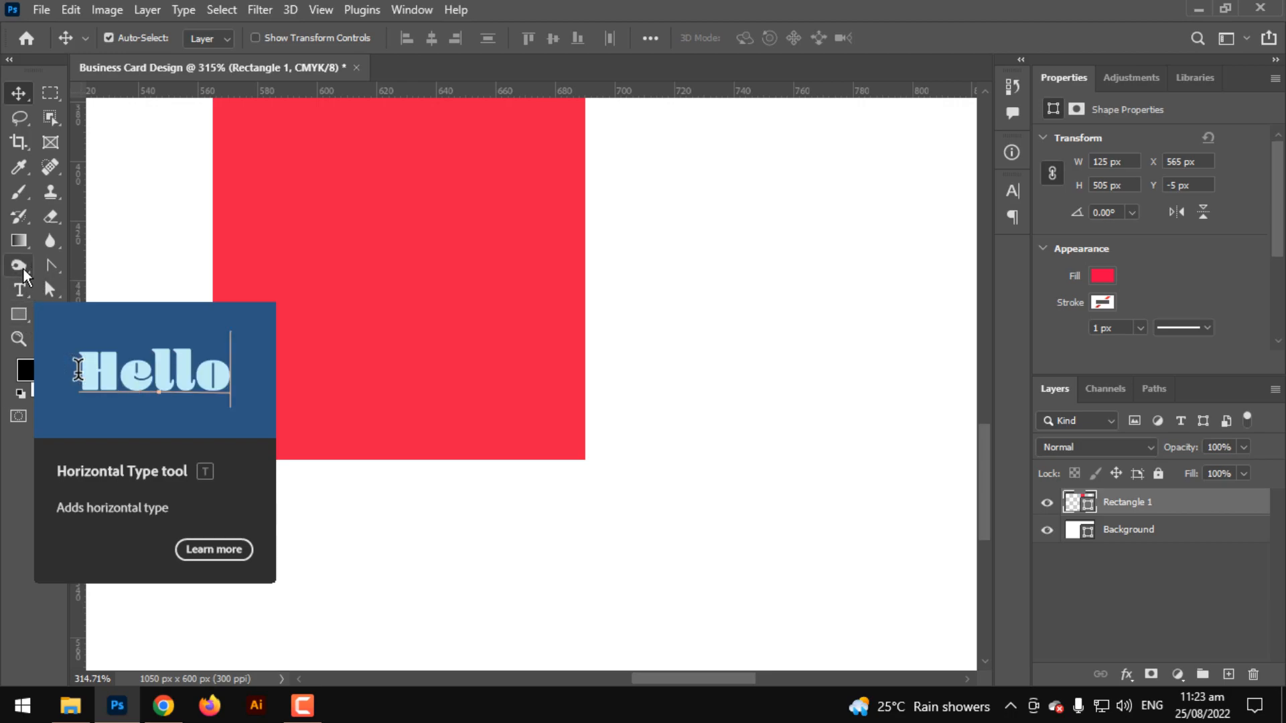
left_click(51, 265)
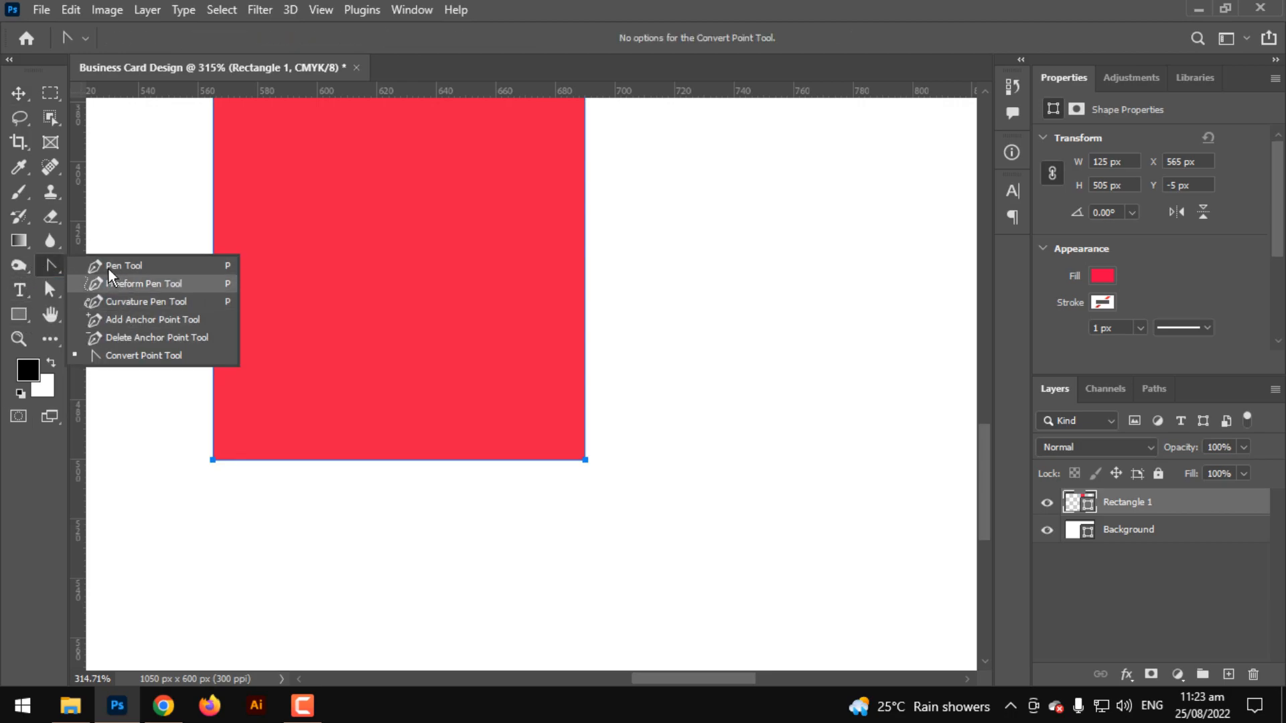
left_click(110, 268)
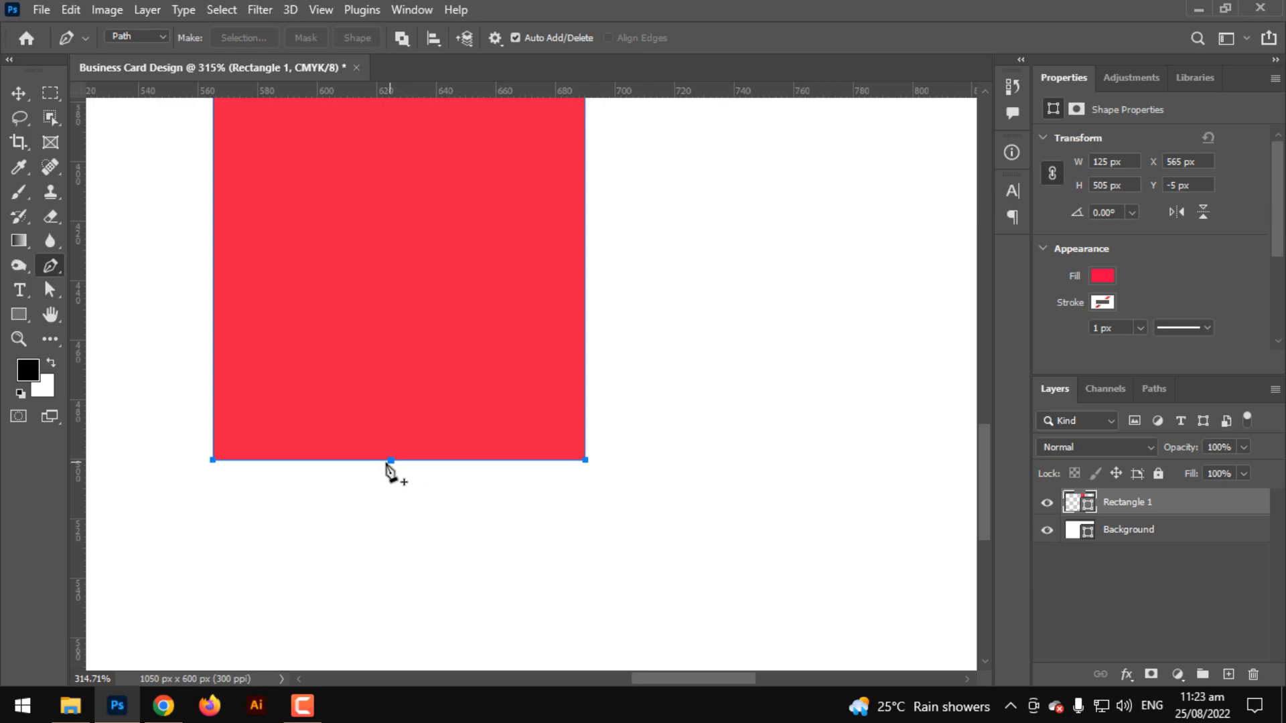
scroll(400, 469, "down", 5)
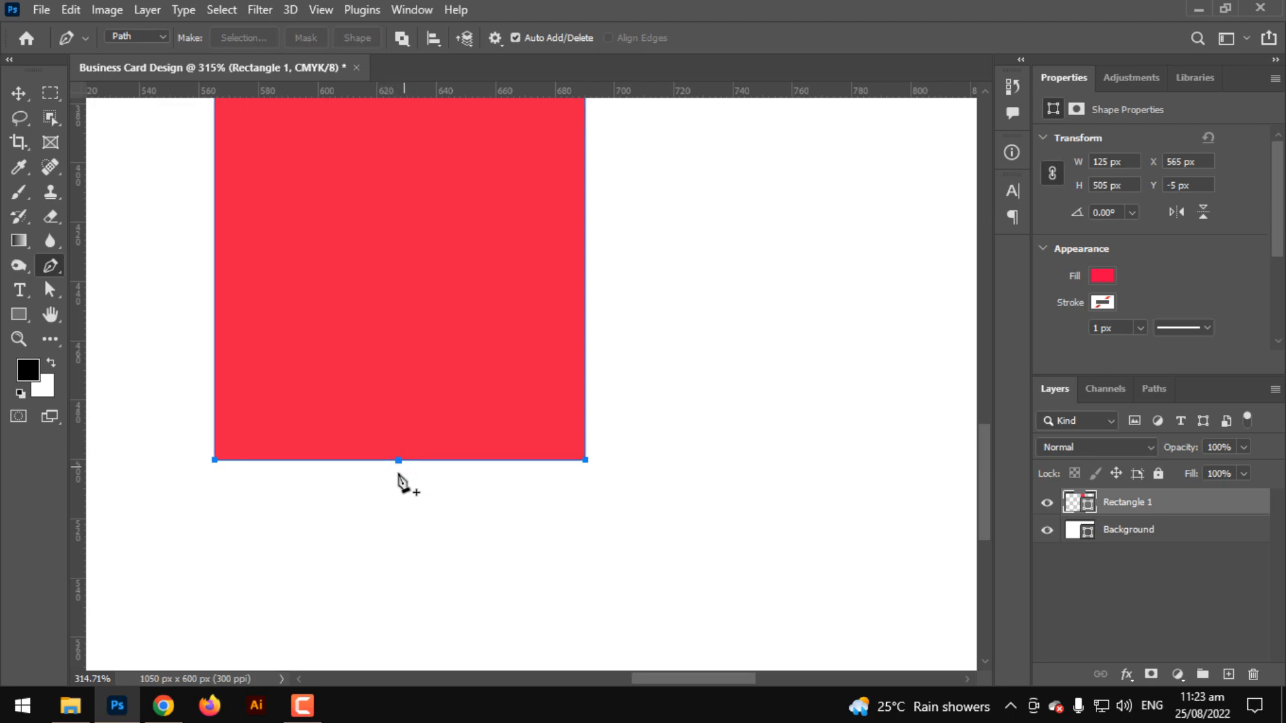
Centre the red rectangle horizontally on the canvas and place a vertical guide through its middle
left_click(18, 93)
key("ctrl+a")
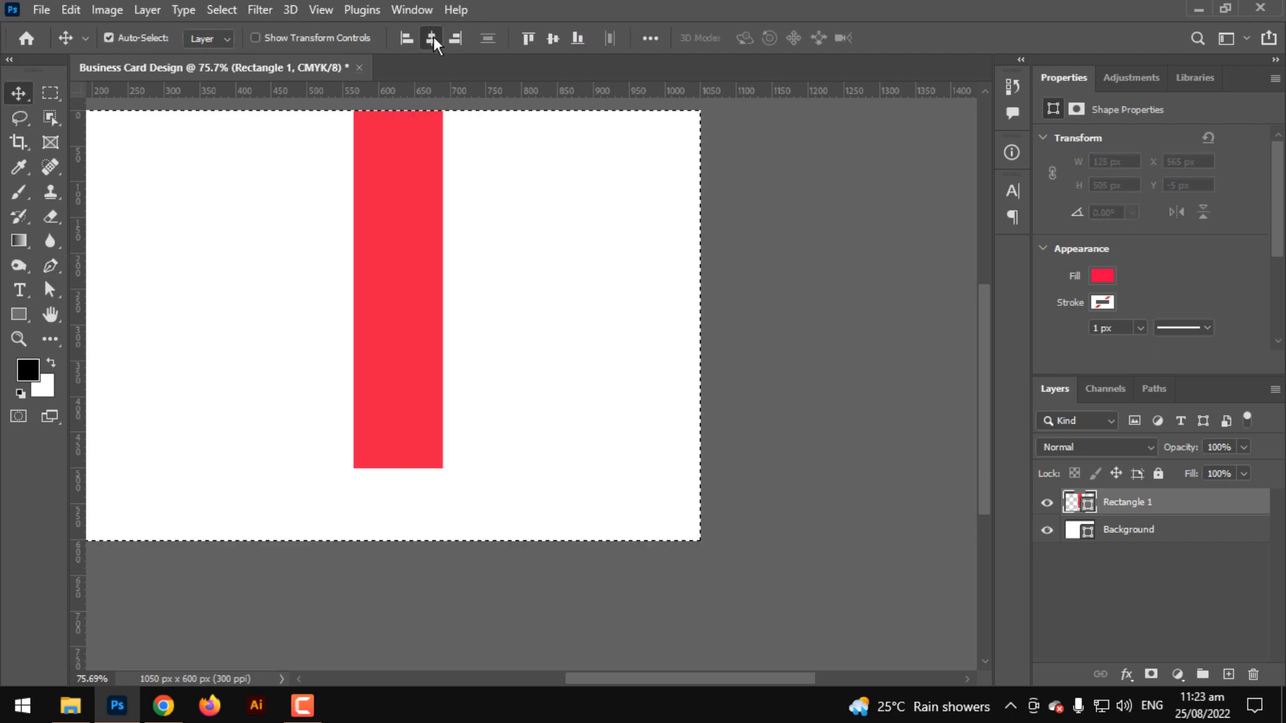
left_click(431, 37)
left_click_drag(77, 322, 325, 348)
scroll(313, 536, "up", 8)
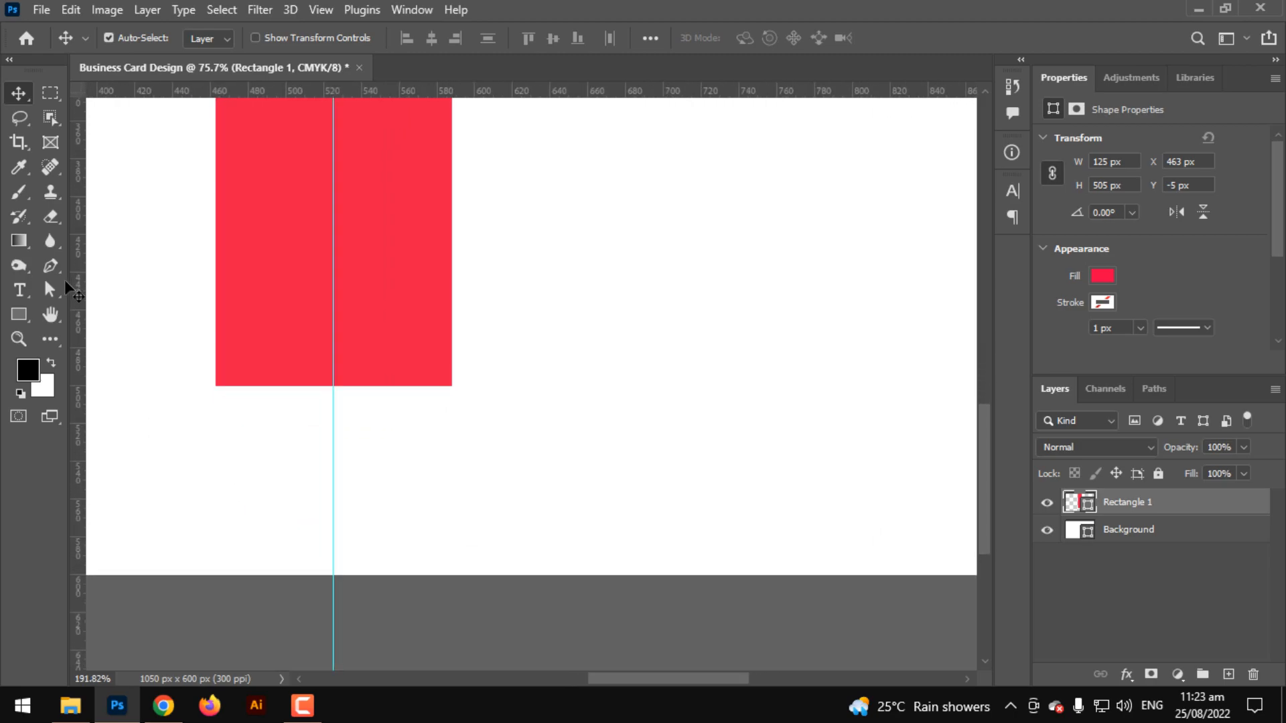
Add an anchor point on the red rectangle's lower edge at the vertical guide with the Pen tool
left_click(62, 264)
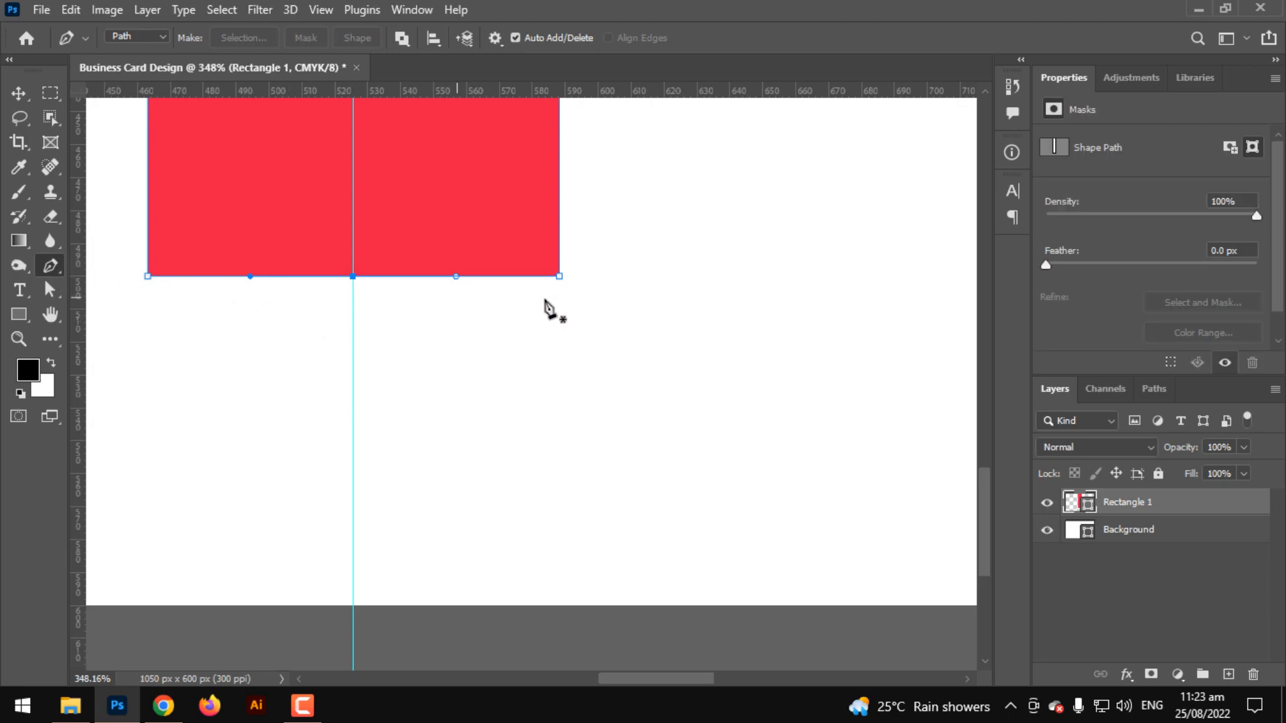
right_click(53, 271)
left_click(107, 266)
Try to shape a pointed end by pulling the middle anchor down about 25 px and swinging its direction handle
left_click(51, 291)
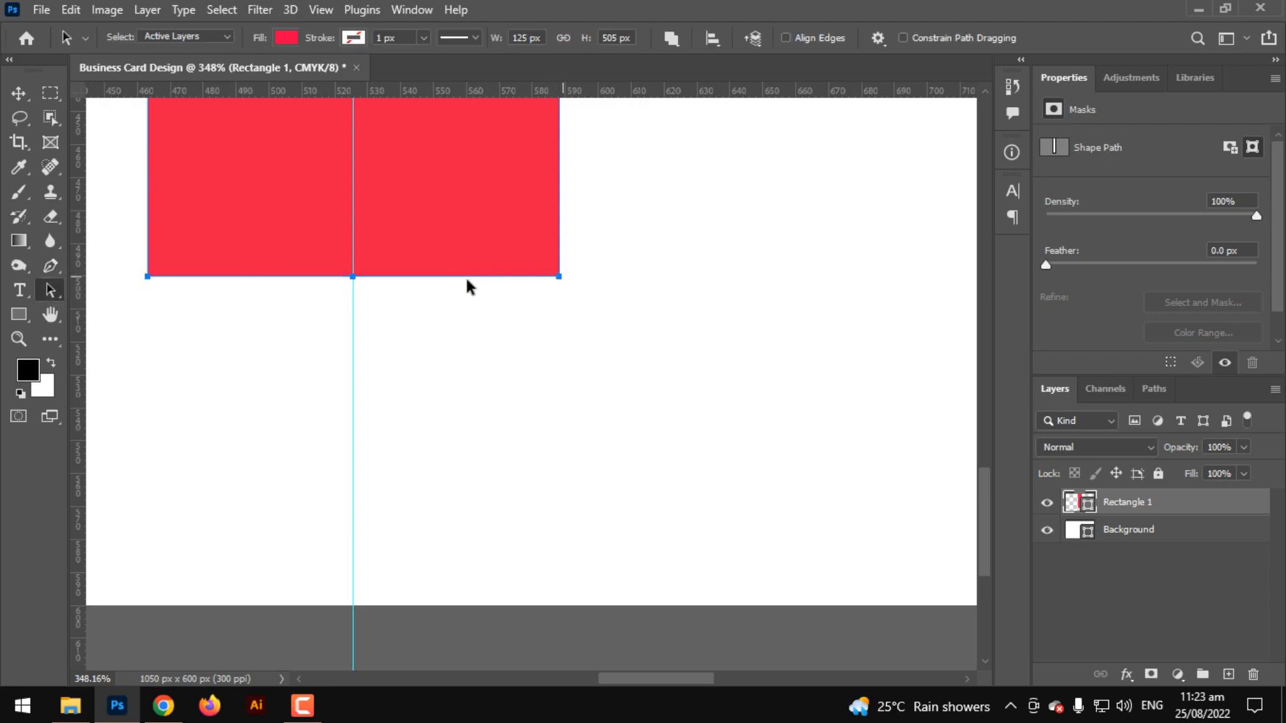
right_click(53, 291)
left_click(110, 290)
left_click(559, 276)
left_click(148, 276, "shift")
left_click_drag(353, 277, 352, 362)
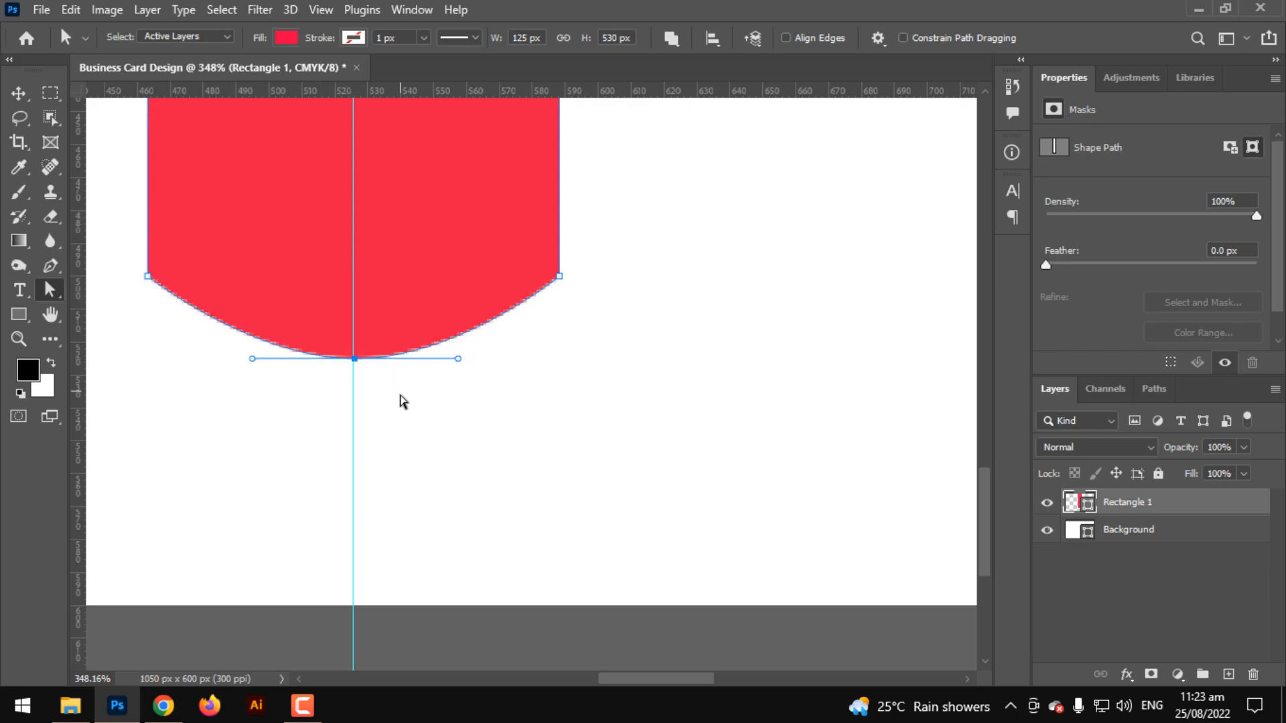
left_click_drag(458, 362, 361, 225)
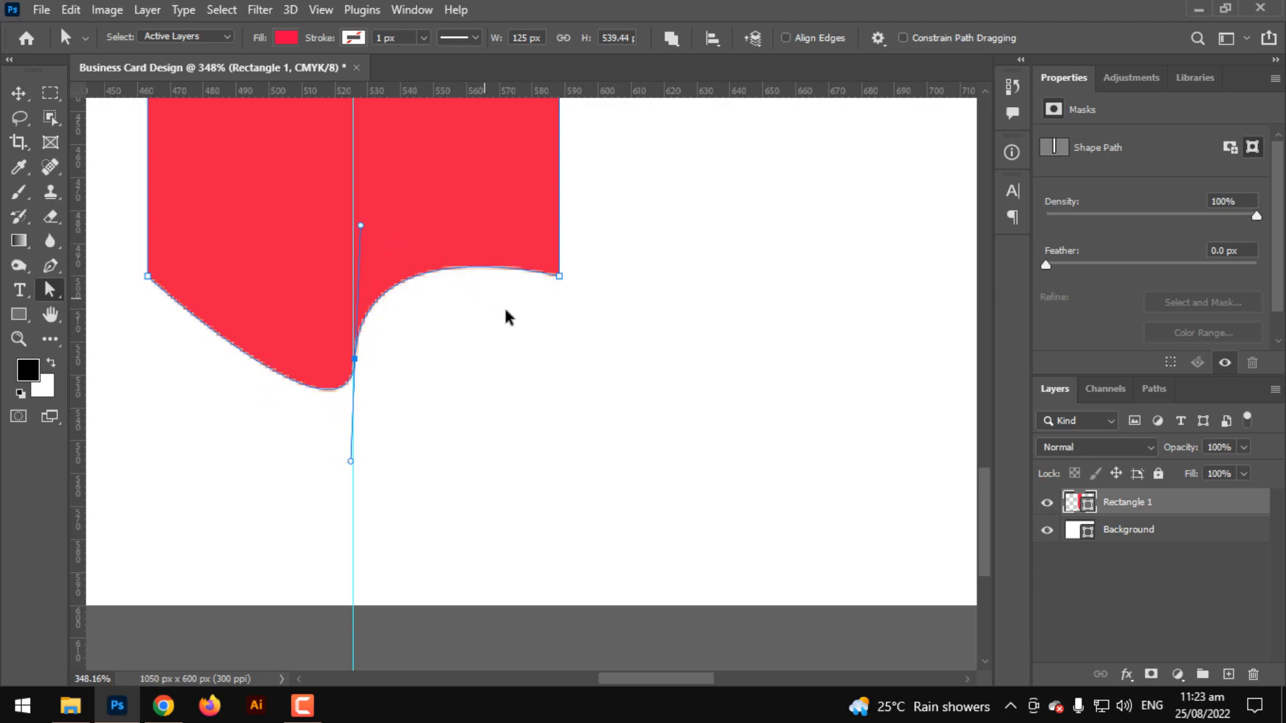
Undo the anchor edits, the guide and the centring of the red rectangle
key("ctrl+z")
key("ctrl+z")
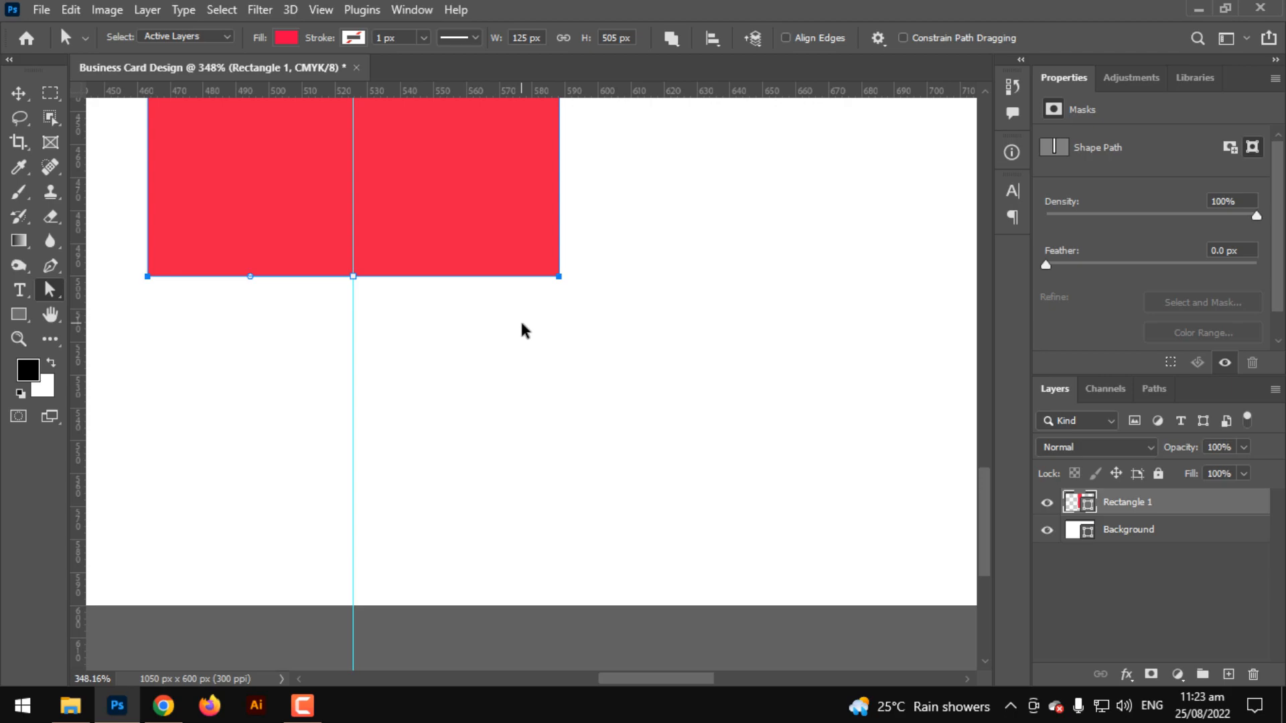
scroll(524, 331, "down", 5)
key("v")
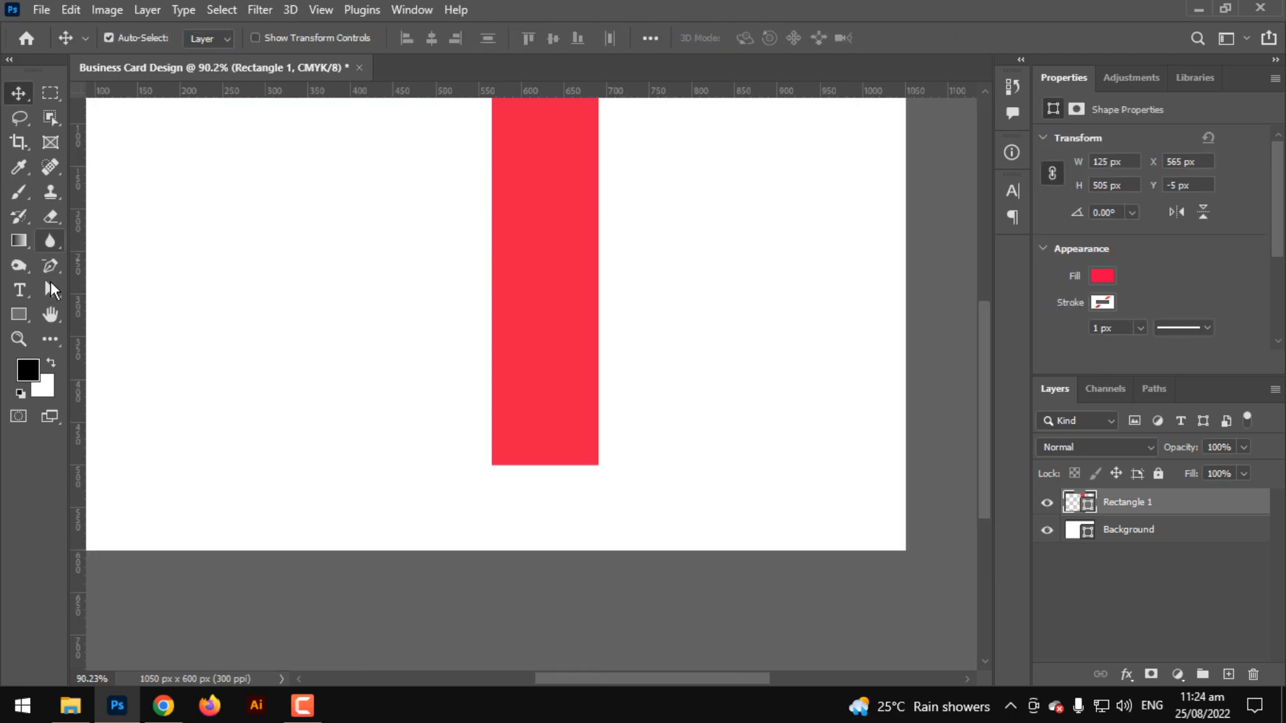
left_click(19, 314)
left_click_drag(333, 396, 448, 461)
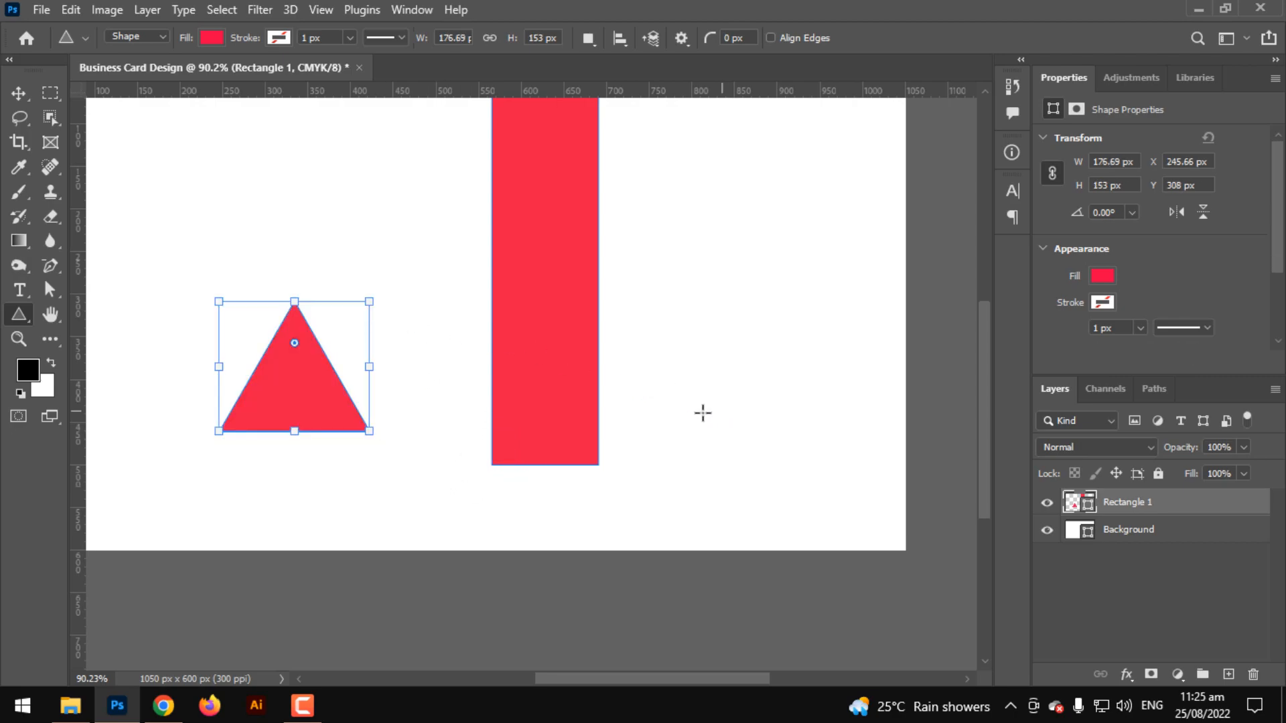
key("ctrl+z")
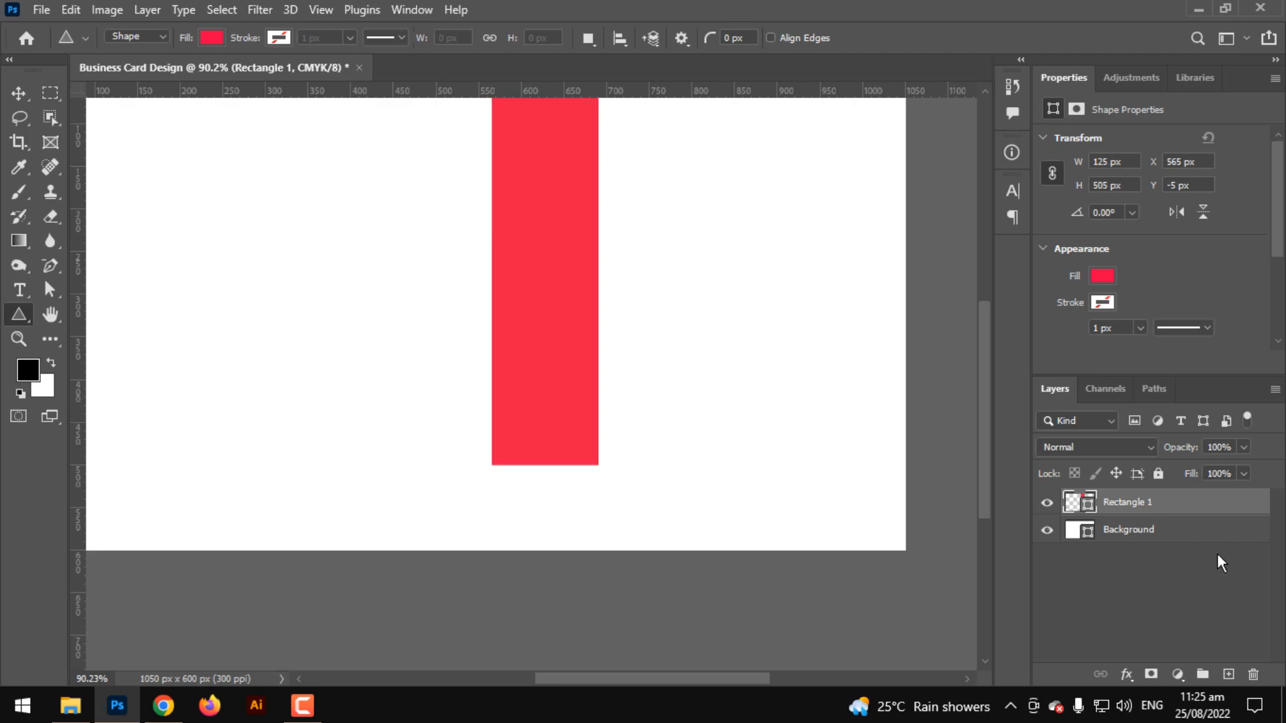
Draw a triangle about 153 × 133 px on its own layer beside the red rectangle and rotate it 180°
left_click(1216, 553)
left_click_drag(262, 276, 468, 422)
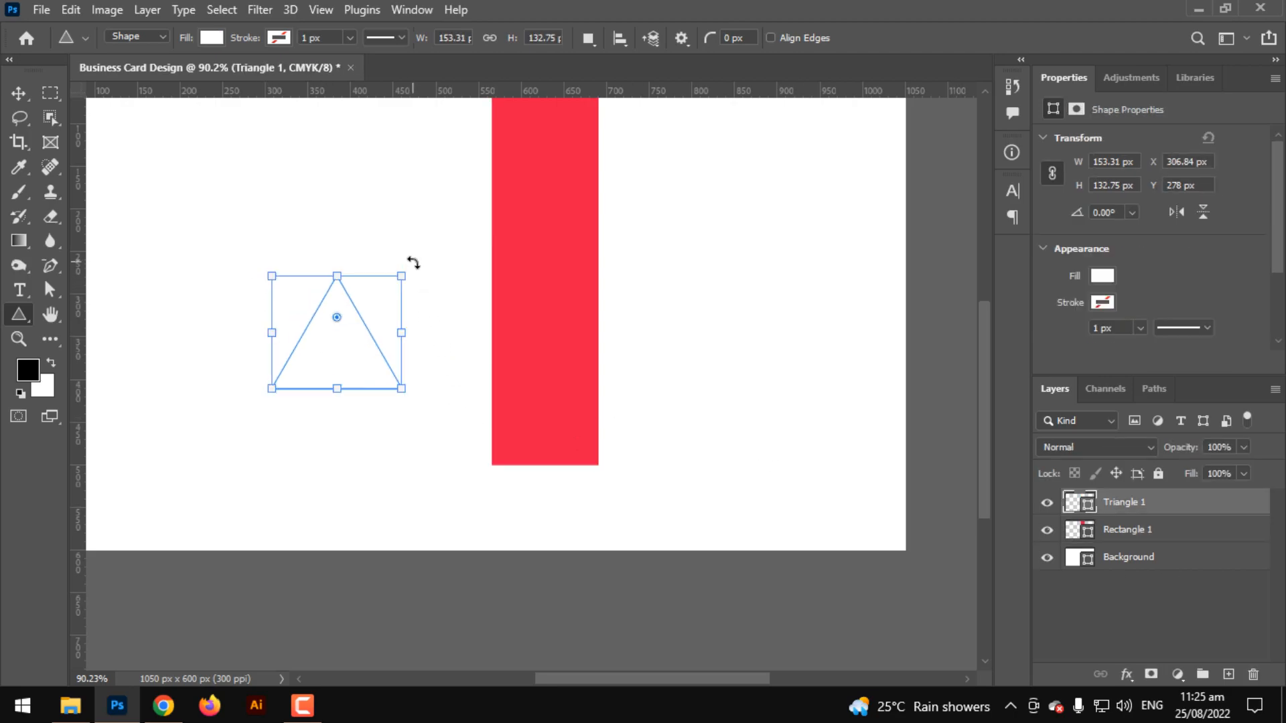
left_click_drag(423, 379, 238, 402)
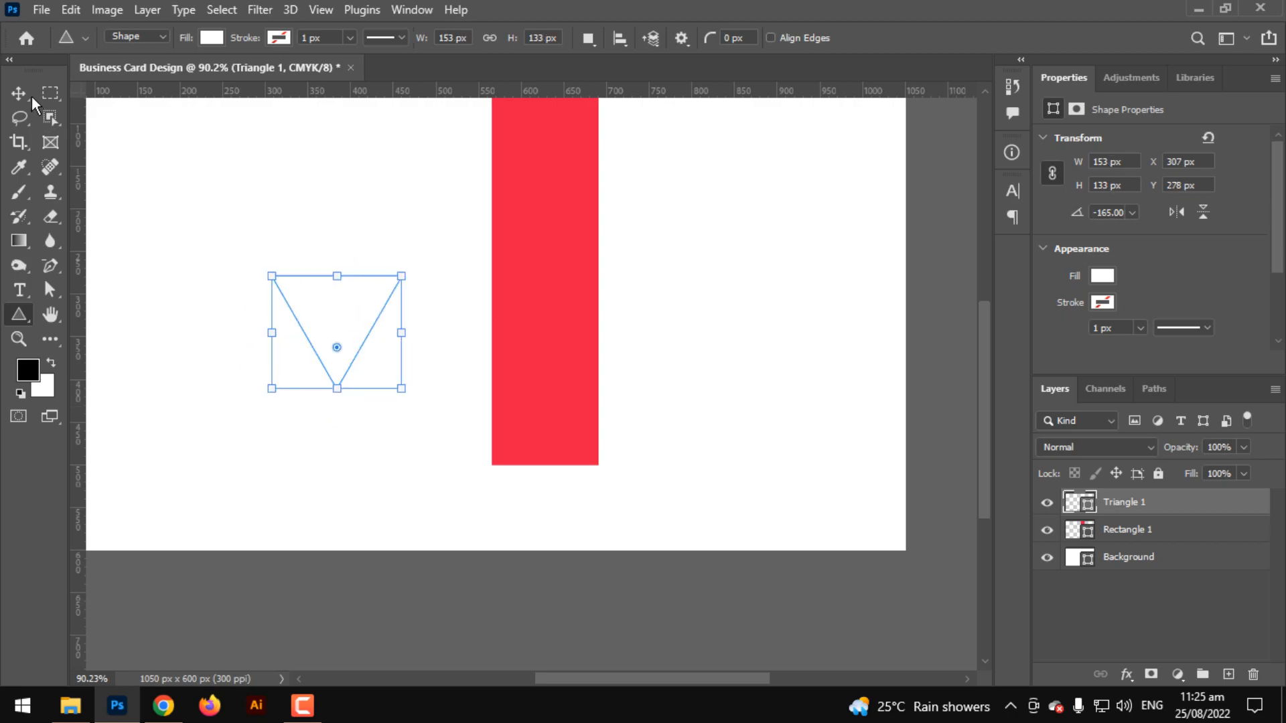
Fill the triangle with the rectangle's red and move it directly beneath the rectangle with their left edges aligned
left_click(213, 37)
left_click(93, 138)
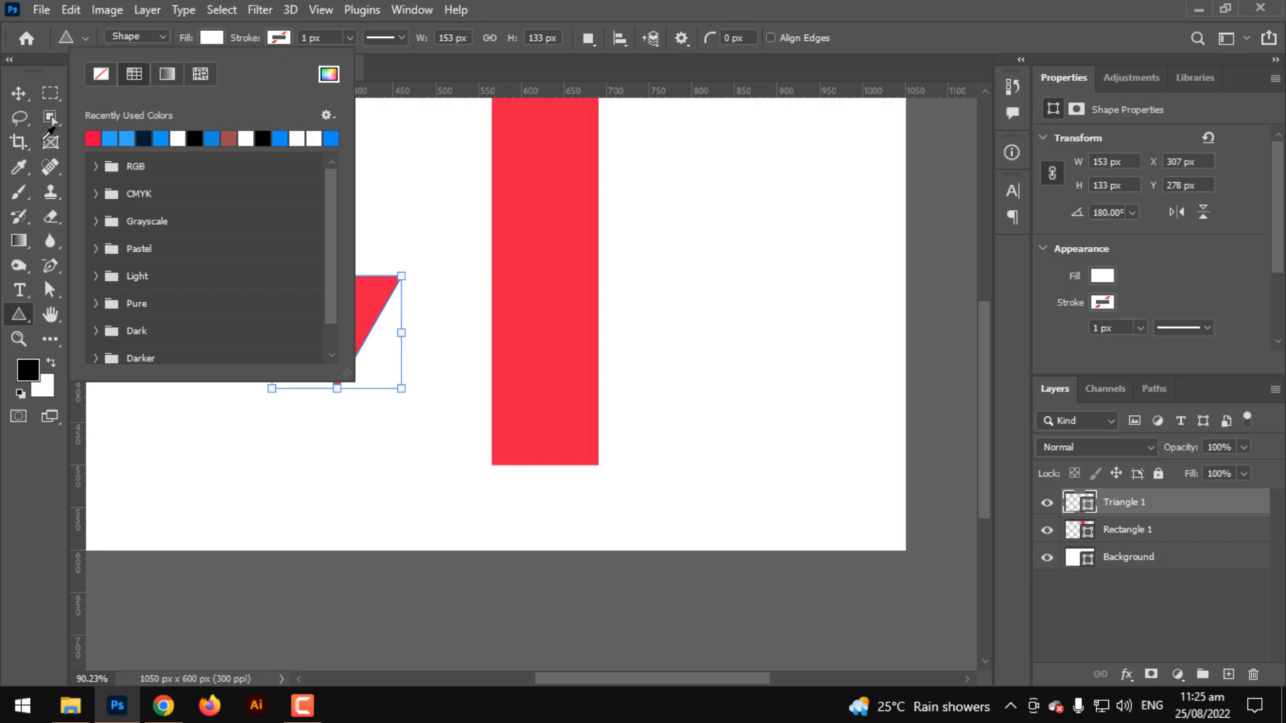
left_click(378, 315)
key("v")
left_click_drag(340, 327, 560, 517)
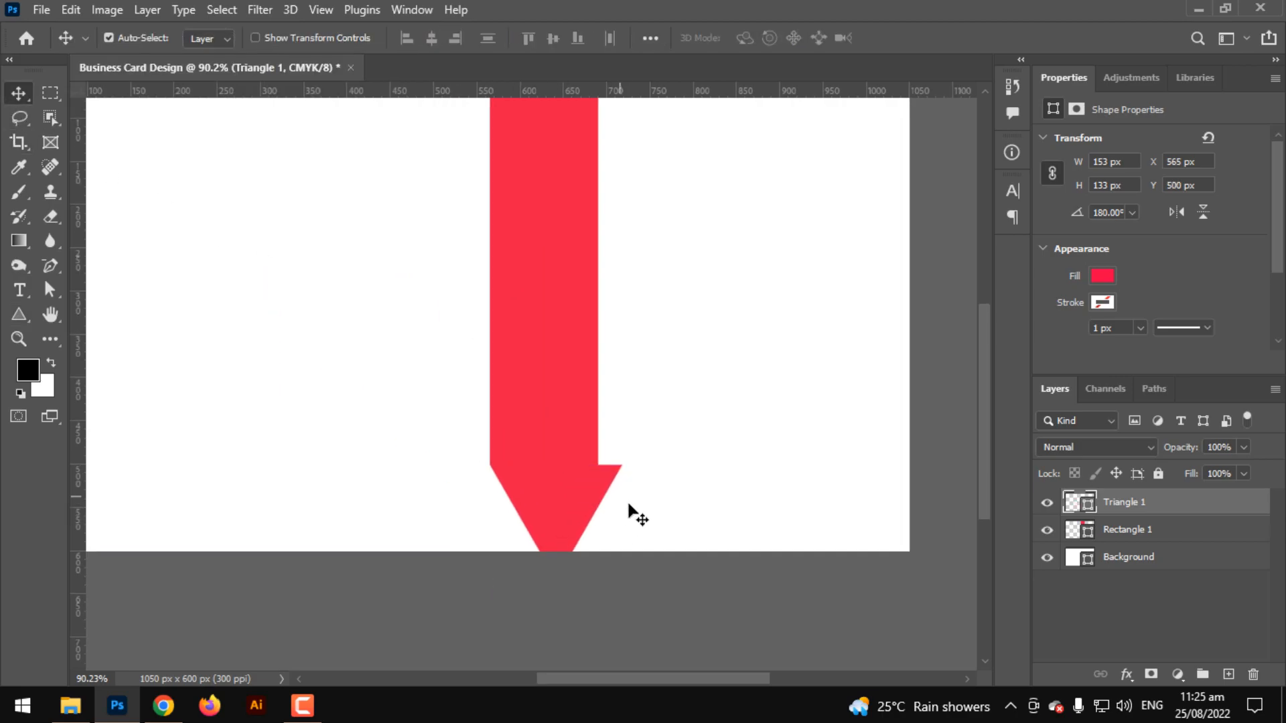
Resize the triangle to 125 × 45 px so it matches the rectangle's width and forms a short pointed tip
scroll(632, 511, "up", 5)
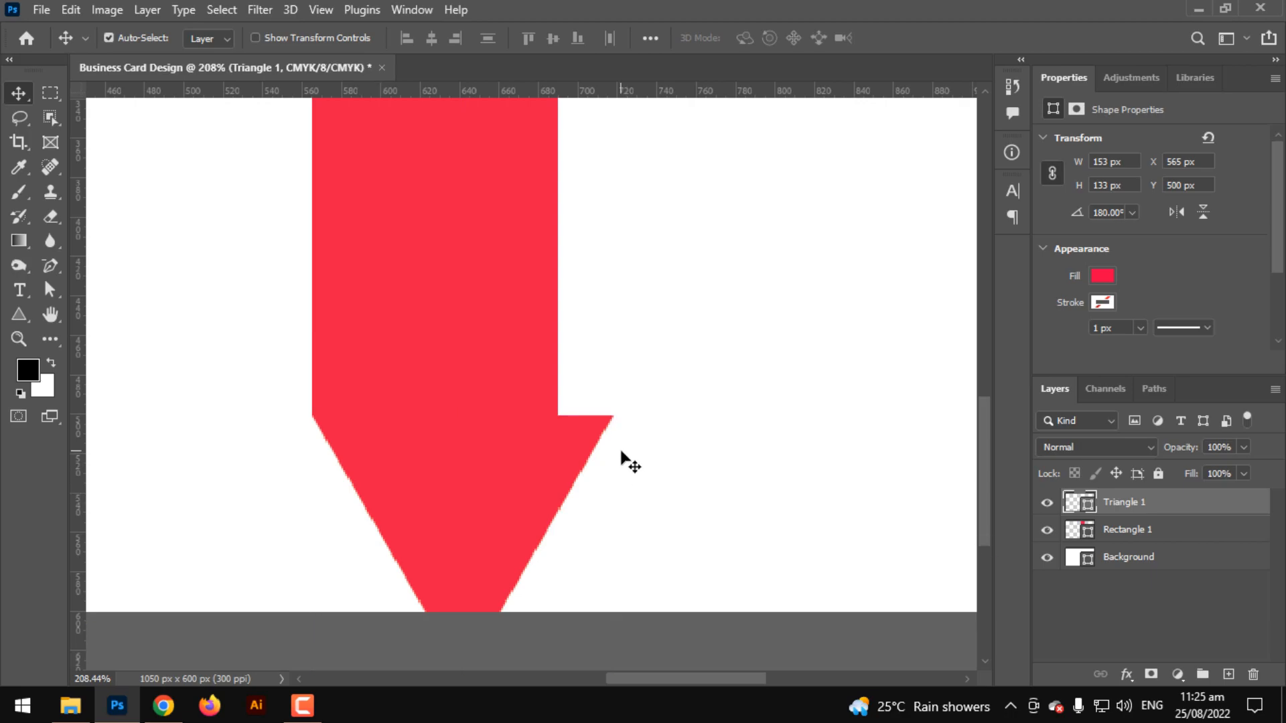
left_click_drag(621, 453, 622, 460)
key("ctrl+t")
left_click_drag(615, 533, 560, 529)
left_click_drag(468, 526, 463, 493)
left_click_drag(434, 630, 425, 501)
key("Return")
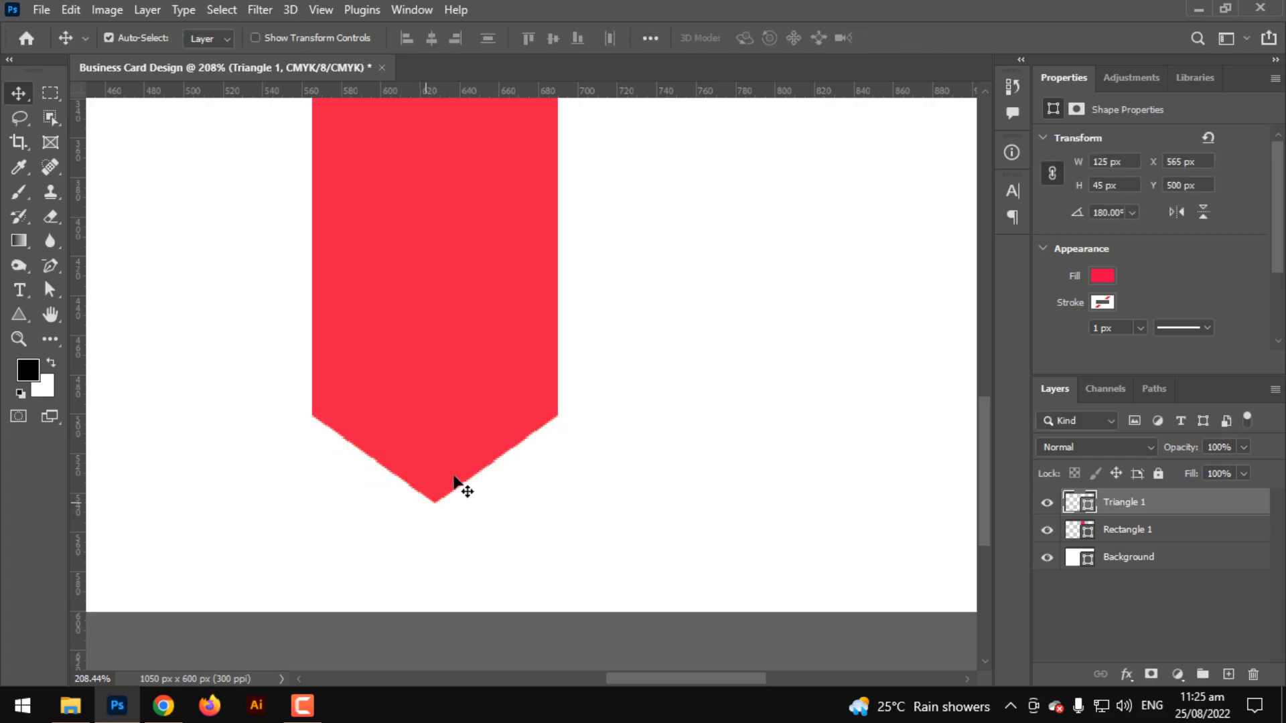
Merge the Triangle 1 and Rectangle 1 layers into a single shape
scroll(453, 490, "down", 6)
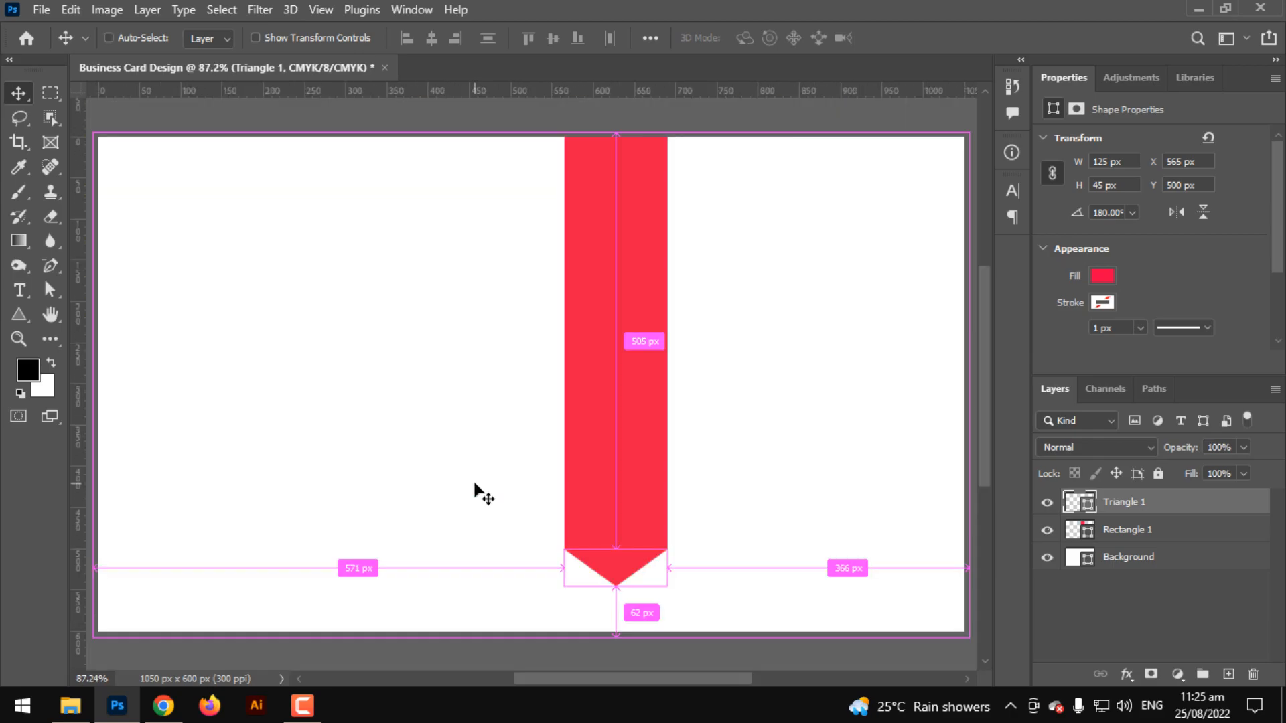
left_click(1105, 531, "shift")
right_click(1103, 533)
left_click(914, 581)
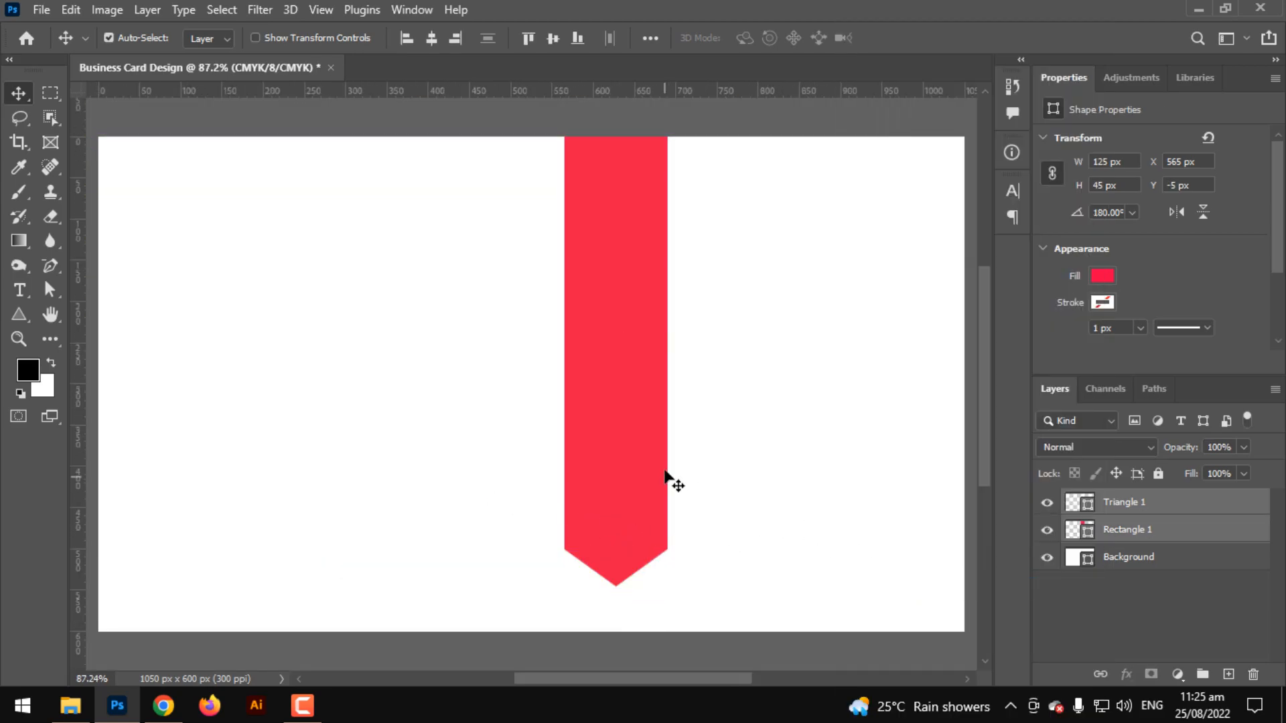
Move the merged red ribbon up and slightly left to about X 525 px, Y -116 px
scroll(664, 471, "down", 4)
scroll(668, 472, "up", 1)
left_click_drag(641, 469, 621, 424)
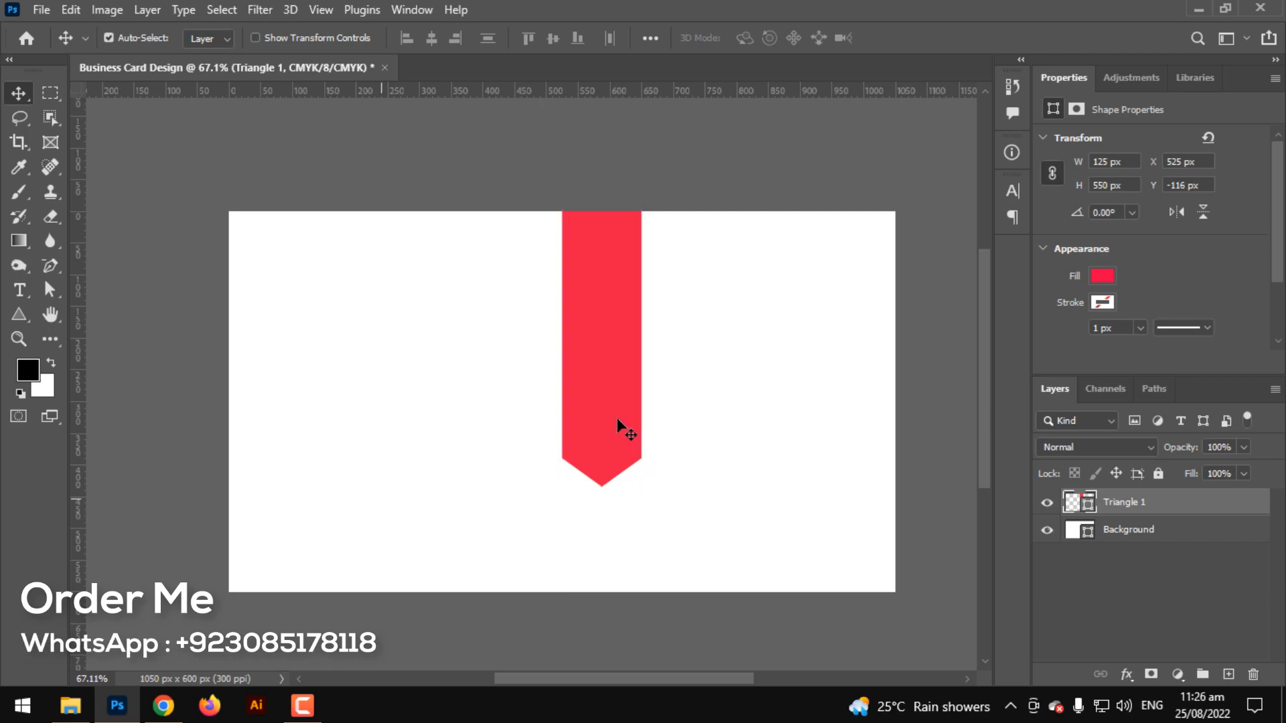
left_click(21, 315)
left_click(104, 314)
left_click_drag(228, 465, 346, 538)
key("ctrl+z")
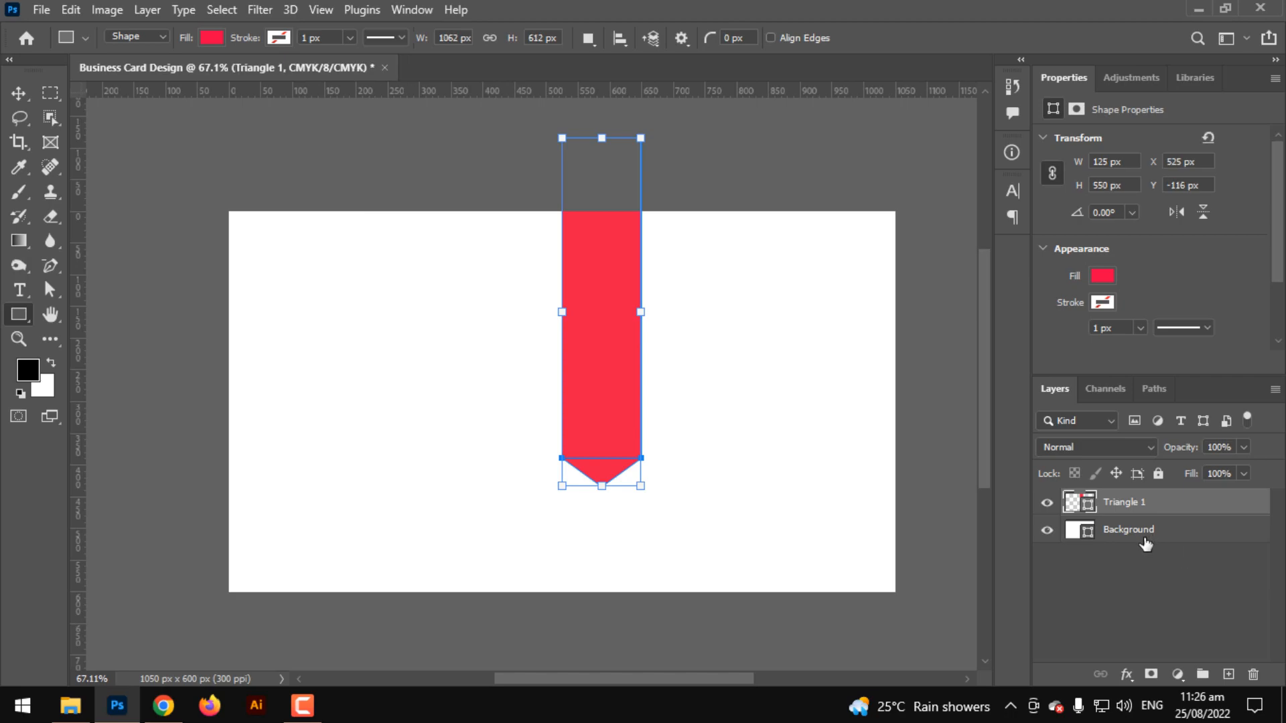
Draw a rectangle about 610 × 111 px on its own layer across the card's lower left and fill it with black
left_click(1146, 543)
left_click(1195, 607)
left_click_drag(214, 501, 602, 571)
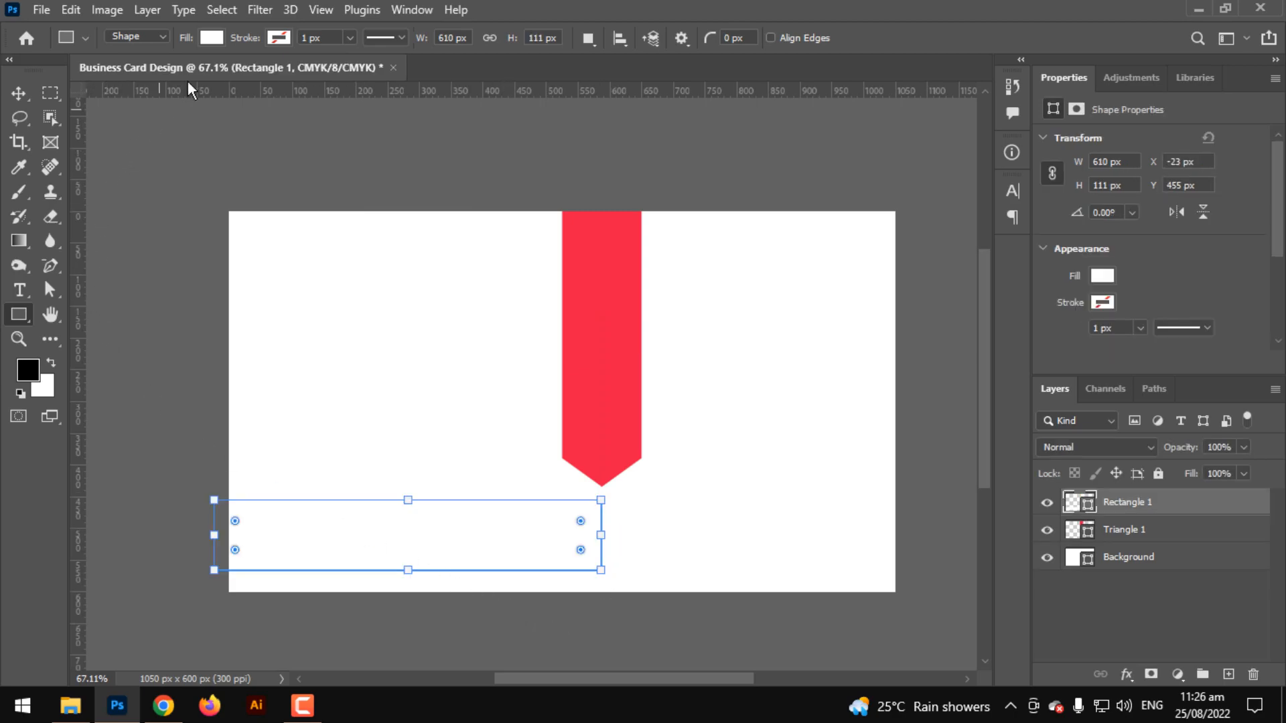
left_click(210, 38)
left_click(263, 138)
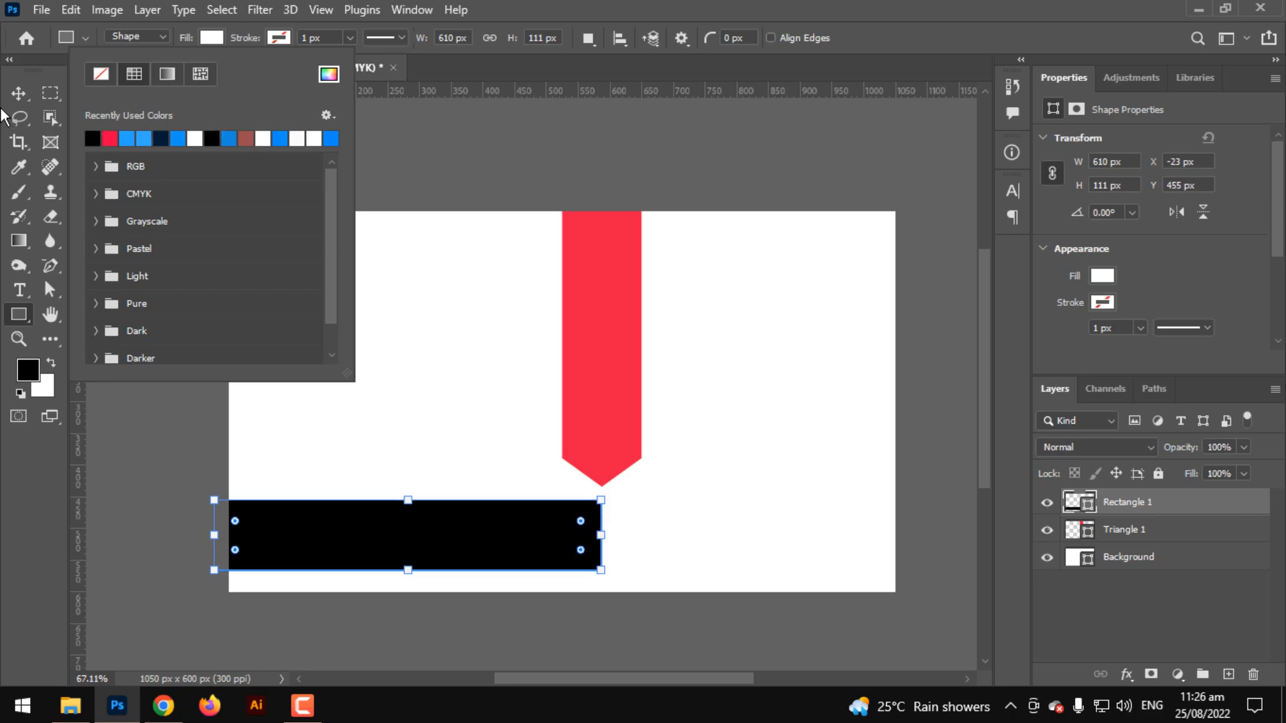
Set the rectangle's fill to the dark grey #161616
left_click(329, 74)
left_click_drag(824, 557, 737, 578)
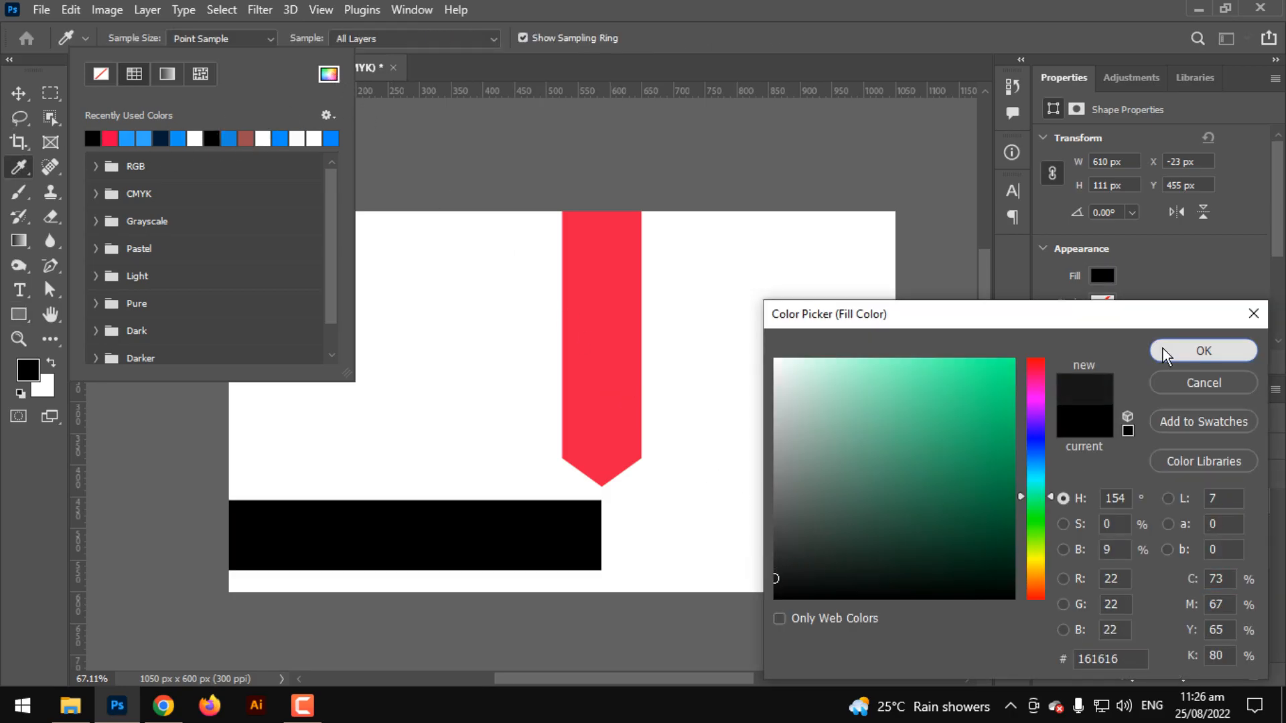
left_click(1204, 350)
left_click(299, 491)
Move the dark bar up and left beside the red ribbon, to about X -120 px, Y 389 px
scroll(297, 484, "up", 4)
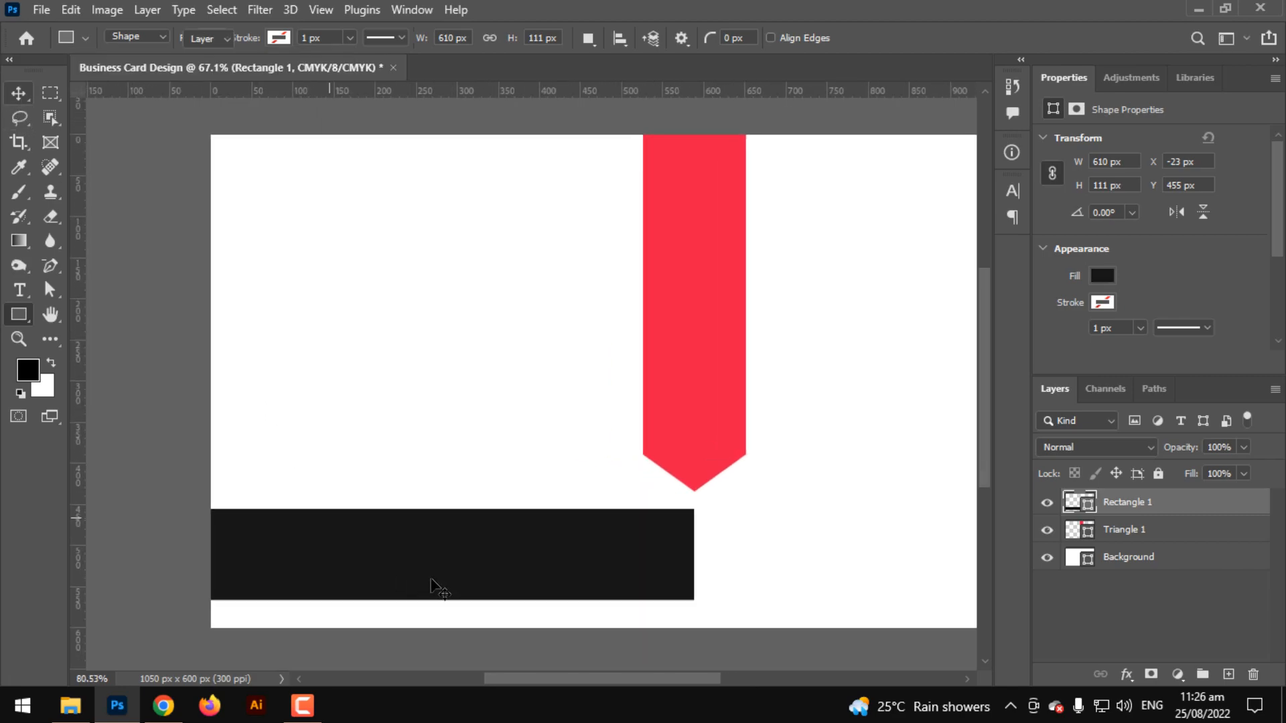
left_click_drag(569, 577, 495, 497)
left_click_drag(576, 512, 576, 513)
scroll(364, 519, "right", 5)
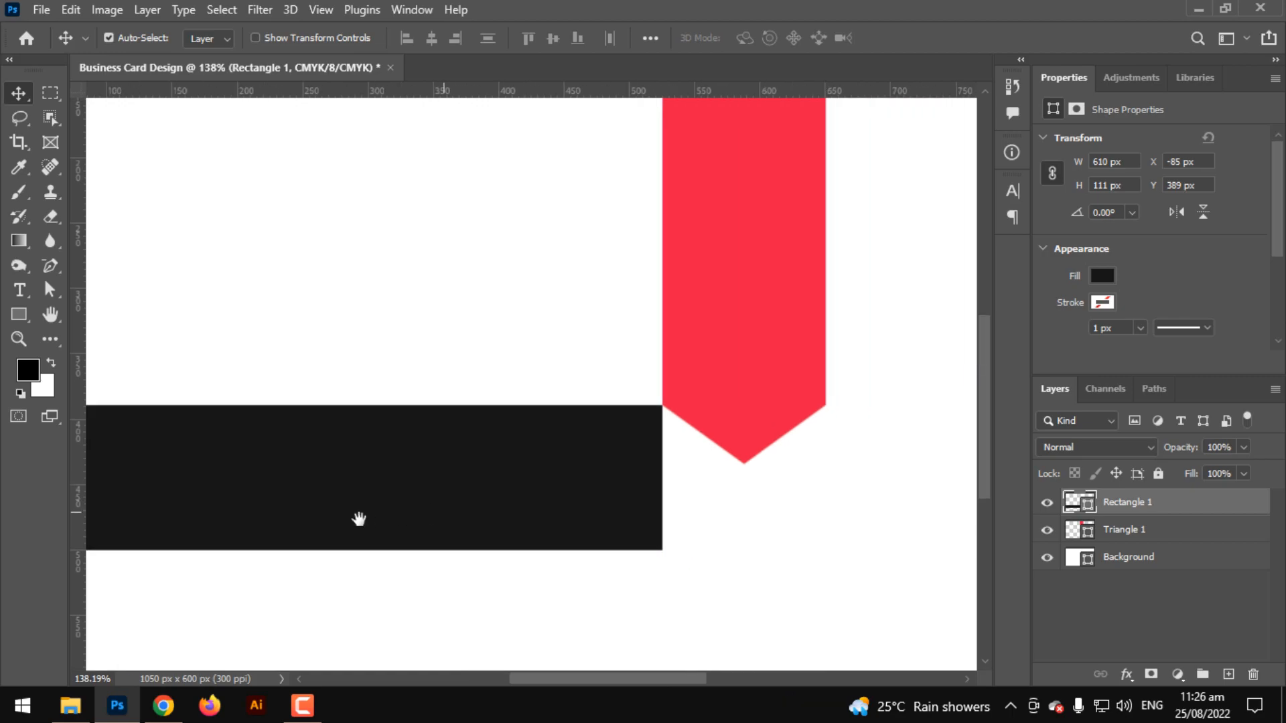
left_click_drag(466, 499, 422, 491)
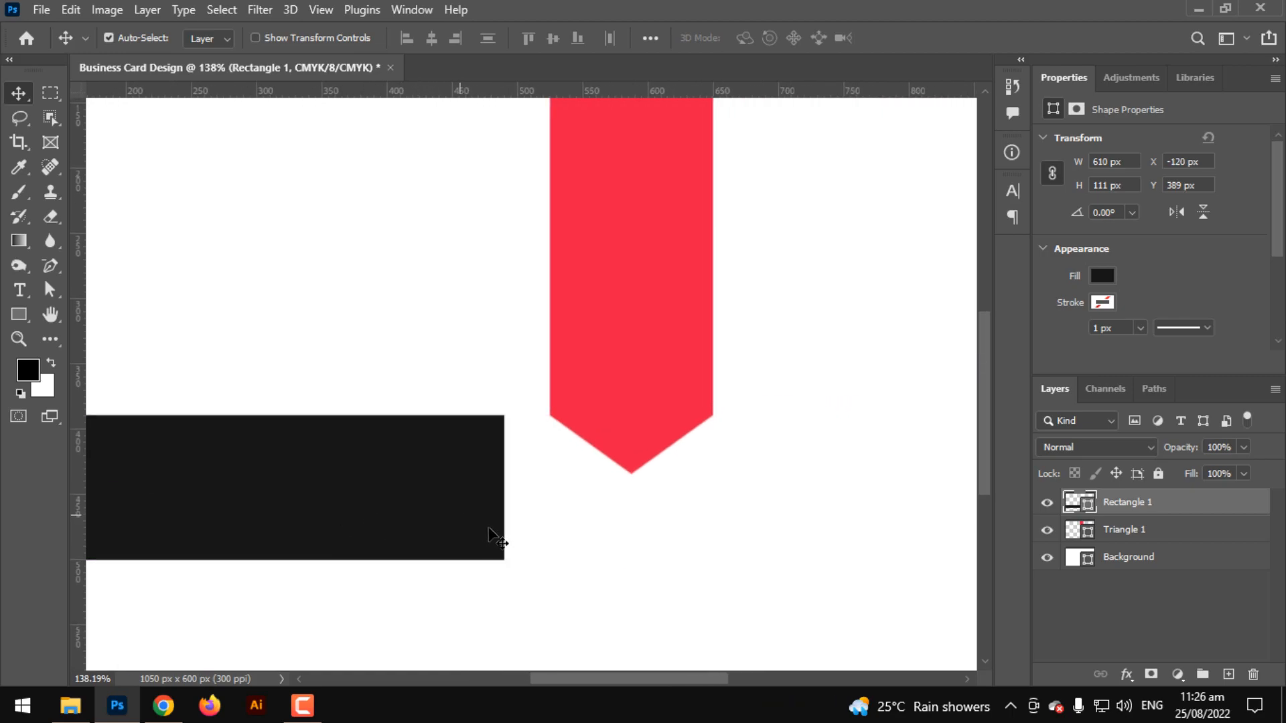
scroll(493, 534, "down", 4)
Duplicate the dark bar and place the copy across the ribbon on its other side, at about X 685 px, Y 389 px
left_click_drag(405, 563, 595, 560)
scroll(295, 574, "up", 1)
scroll(295, 575, "up", 2)
left_click_drag(333, 583, 740, 574)
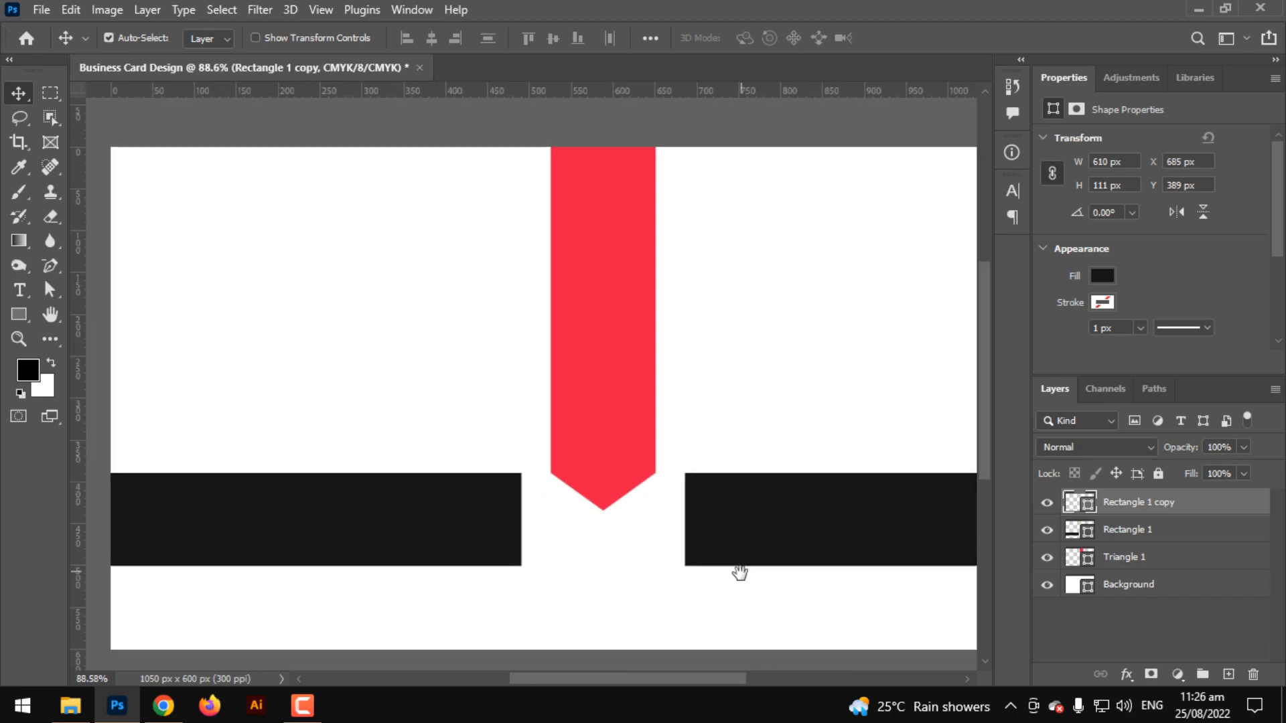
Lower the ribbon until its tip meets the bars' bottom edge, and shift the left bar closer, to about X -92 px
left_click_drag(612, 507, 611, 563)
scroll(626, 603, "up", 3)
left_click_drag(480, 530, 521, 536)
mouse_move(766, 520)
left_mouse_down()
mouse_move(717, 520)
mouse_move(764, 526)
left_mouse_up()
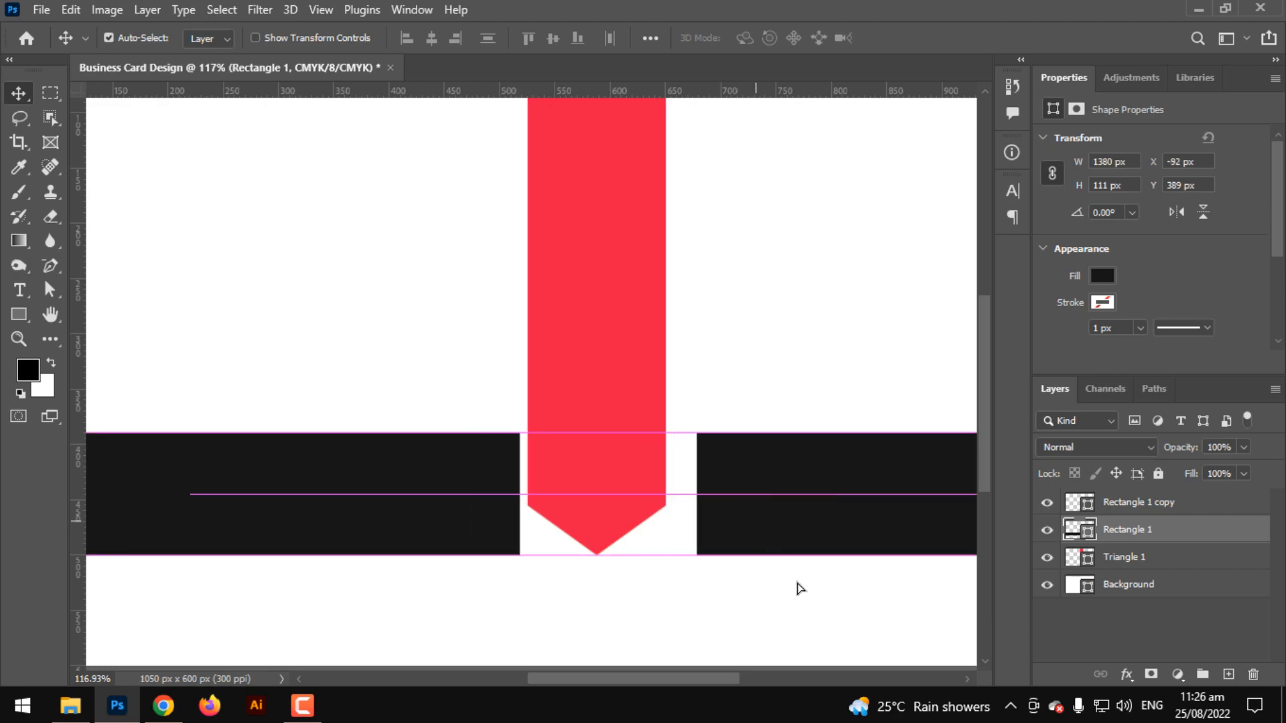
Align both dark bars flush against the ribbon's sides and lower the ribbon to Y -5 px
scroll(762, 592, "down", 3)
left_click(731, 557, "shift")
left_click_drag(737, 571, 733, 533)
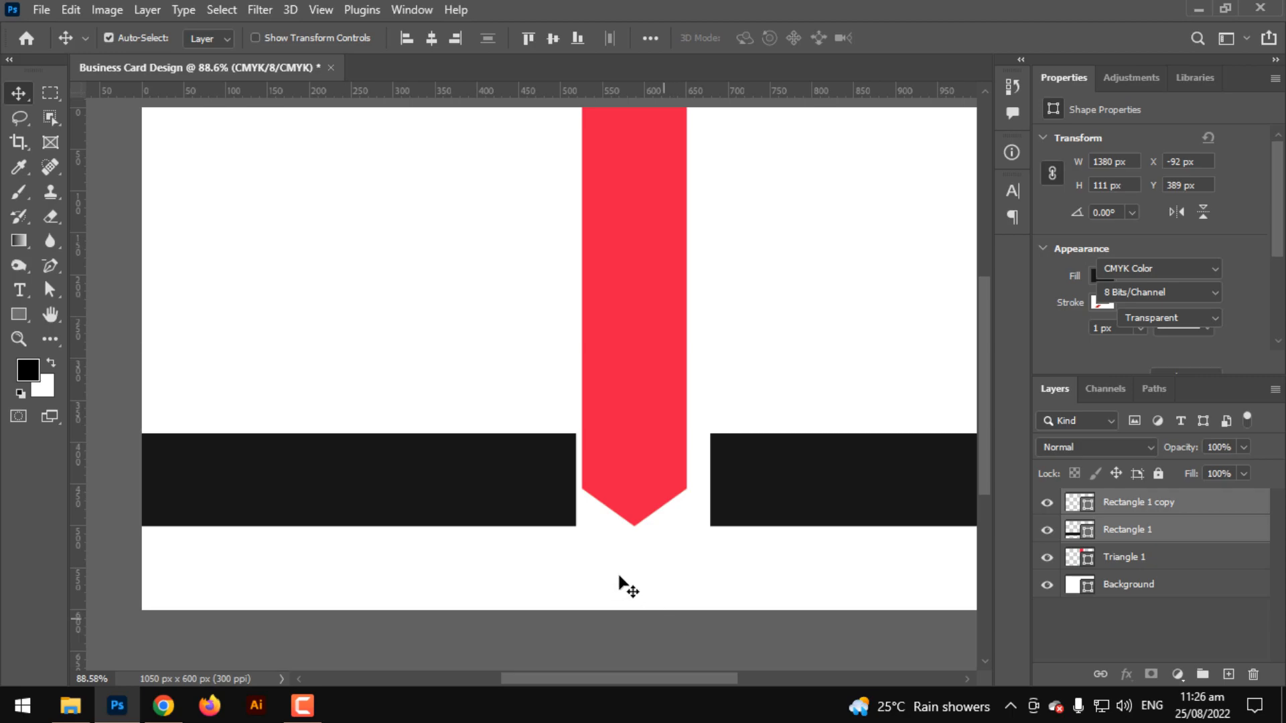
left_click_drag(557, 506, 563, 506)
left_click_drag(746, 504, 637, 517)
key("ctrl+z")
left_click(661, 636)
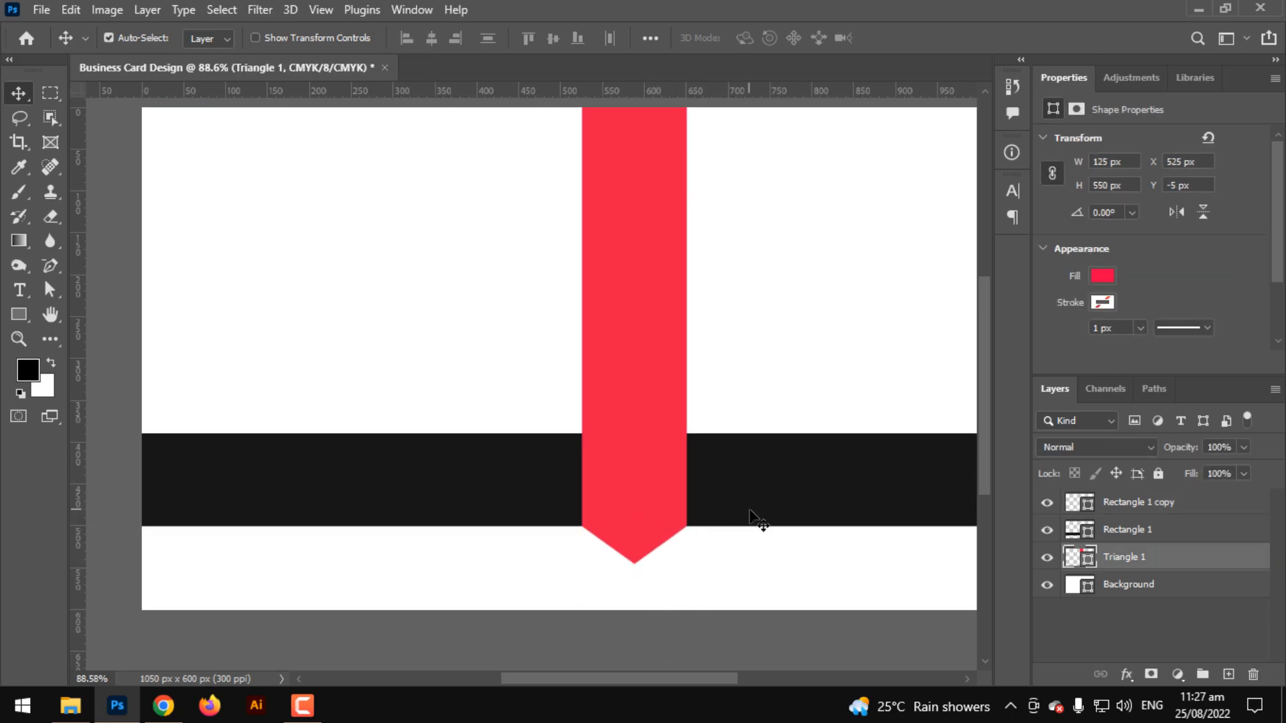
scroll(750, 510, "down", 2)
left_click_drag(740, 441, 712, 449)
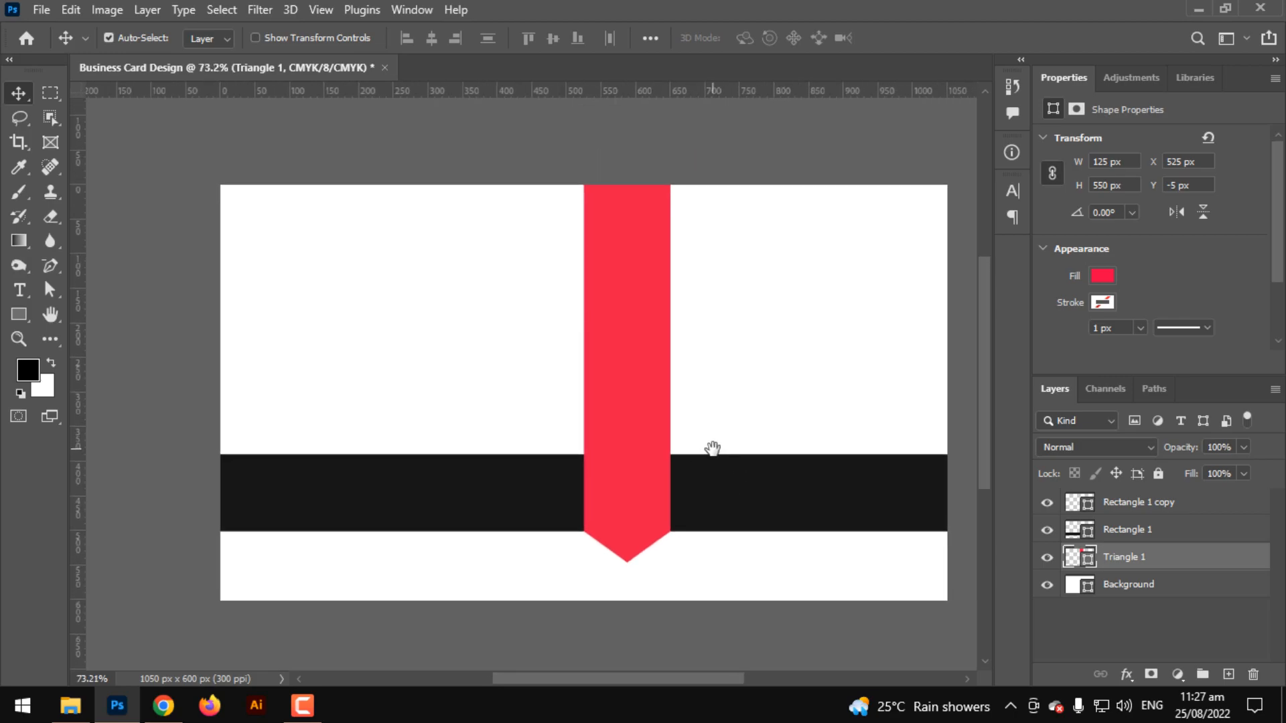
left_click(727, 476)
left_click(632, 607)
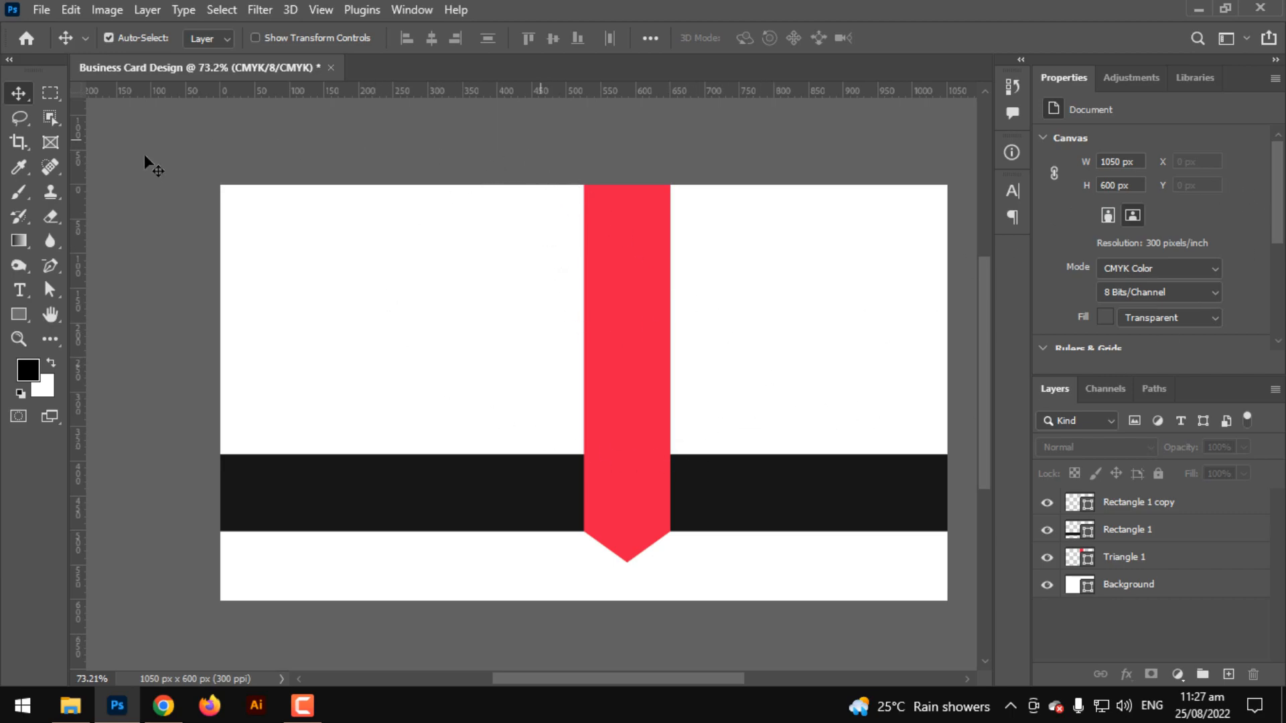
Draw a black rectangle about 467 × 389 px over the card's upper right and move its layer directly above the Background
left_click(19, 314)
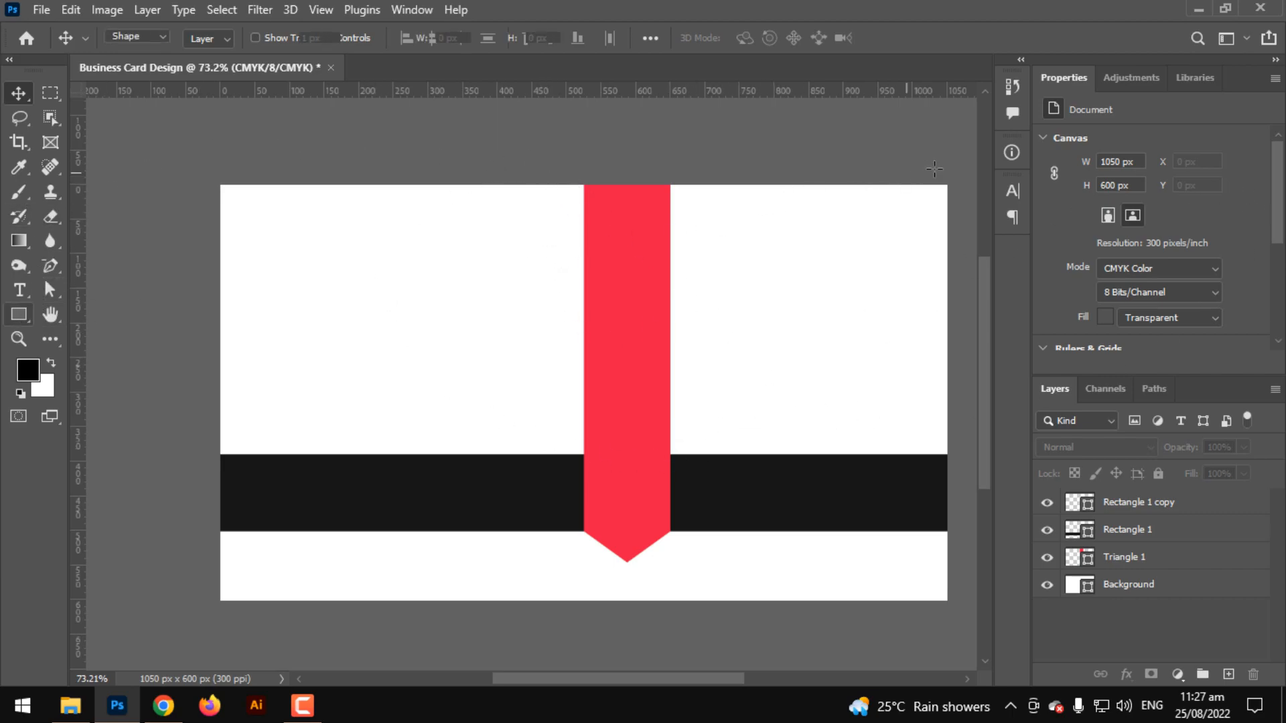
mouse_move(951, 178)
left_mouse_down()
mouse_move(712, 444)
mouse_move(641, 484)
mouse_move(626, 532)
mouse_move(628, 446)
left_mouse_up()
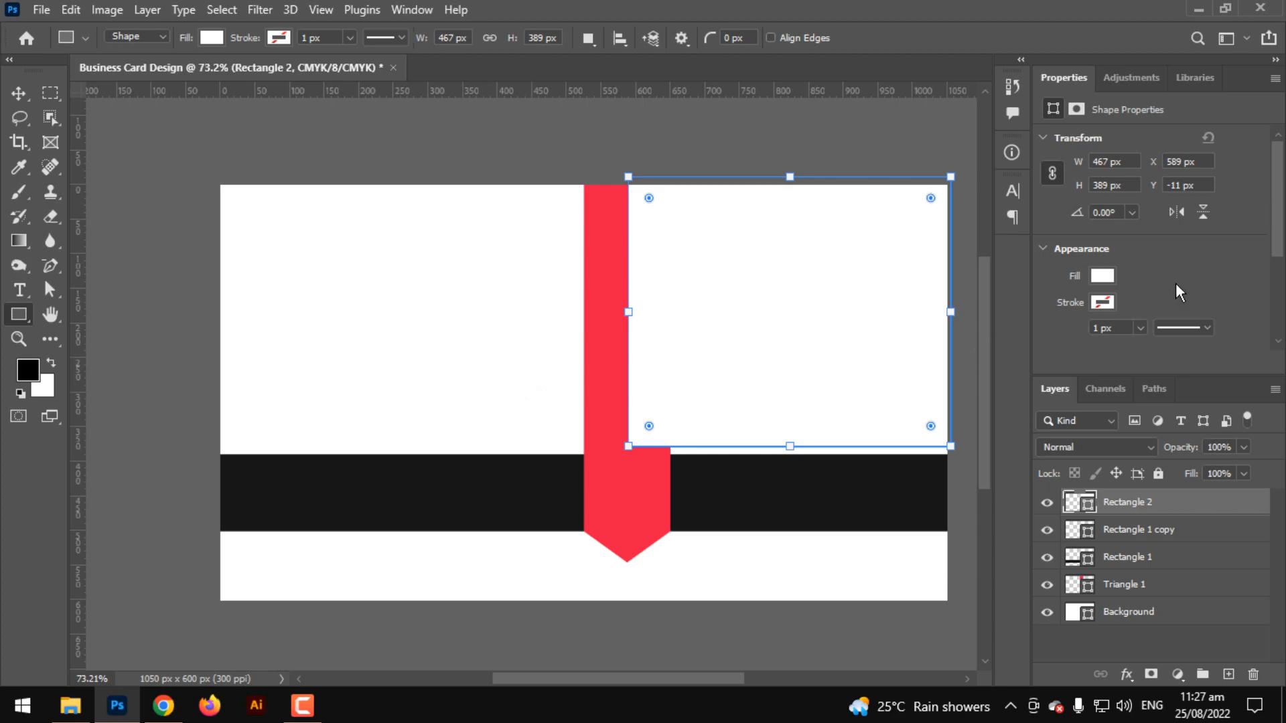
left_click(1100, 277)
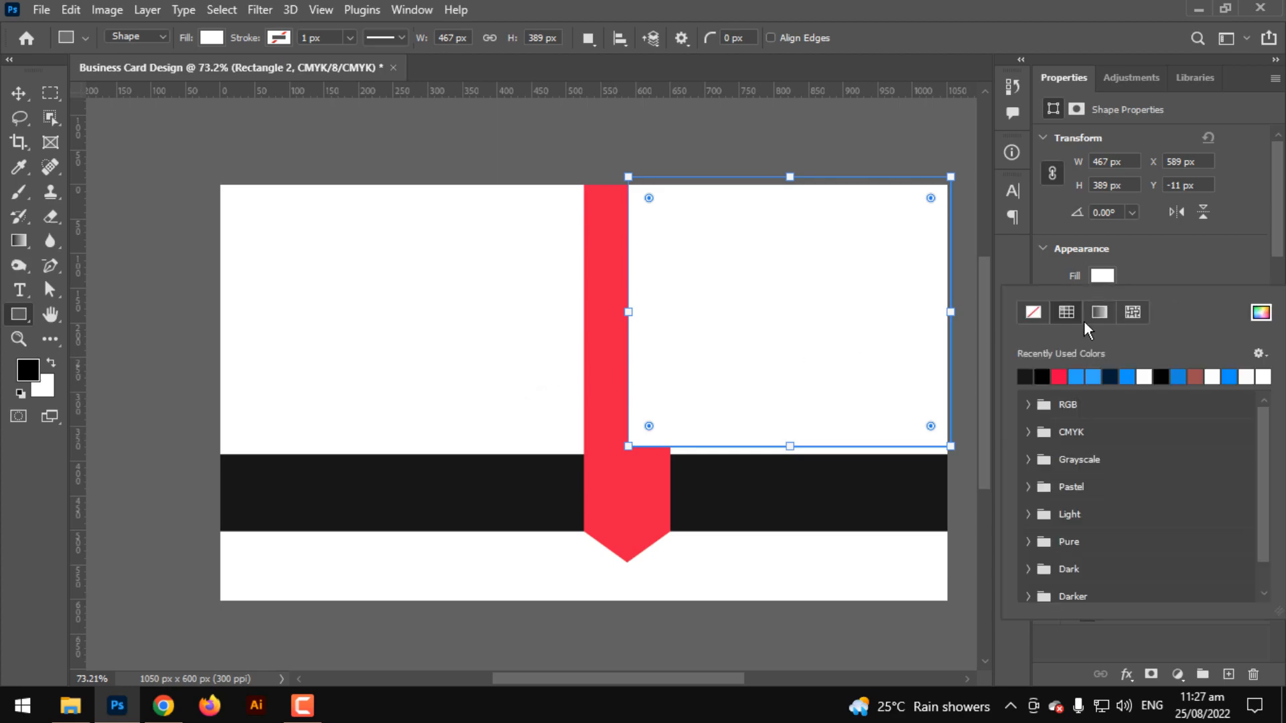
left_click(1043, 376)
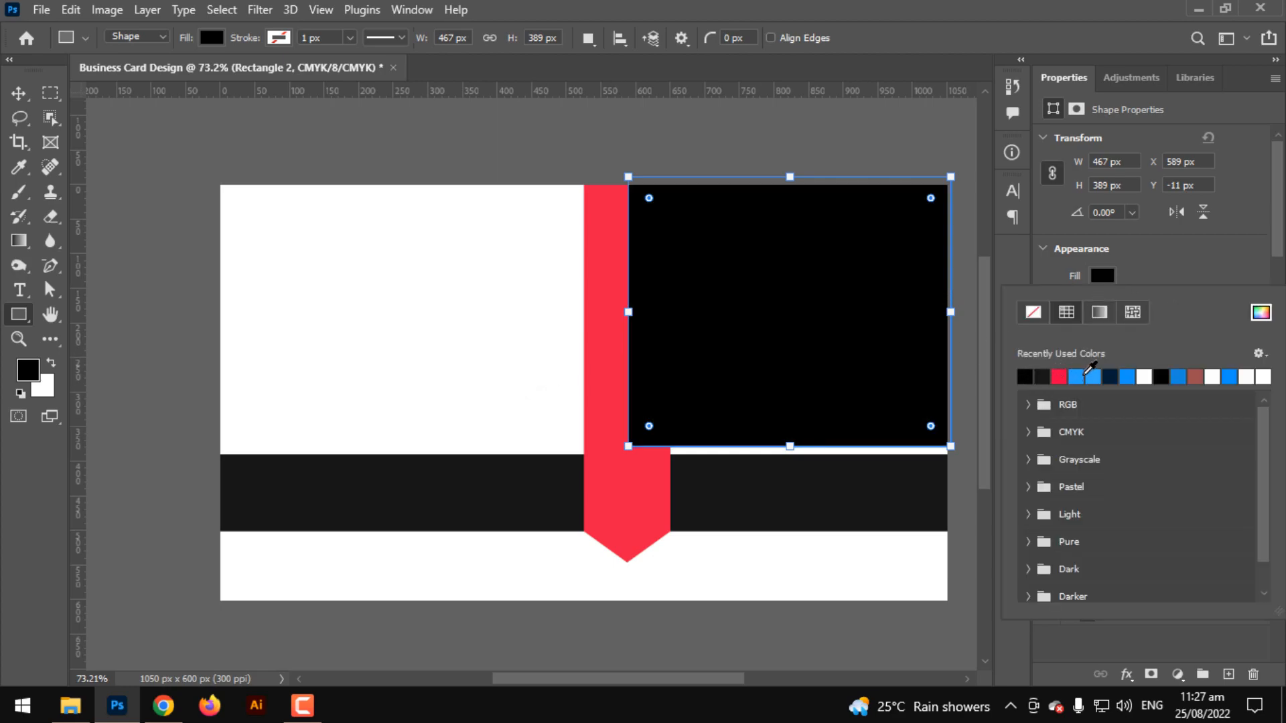
left_click(19, 93)
left_click_drag(1152, 504, 1149, 599)
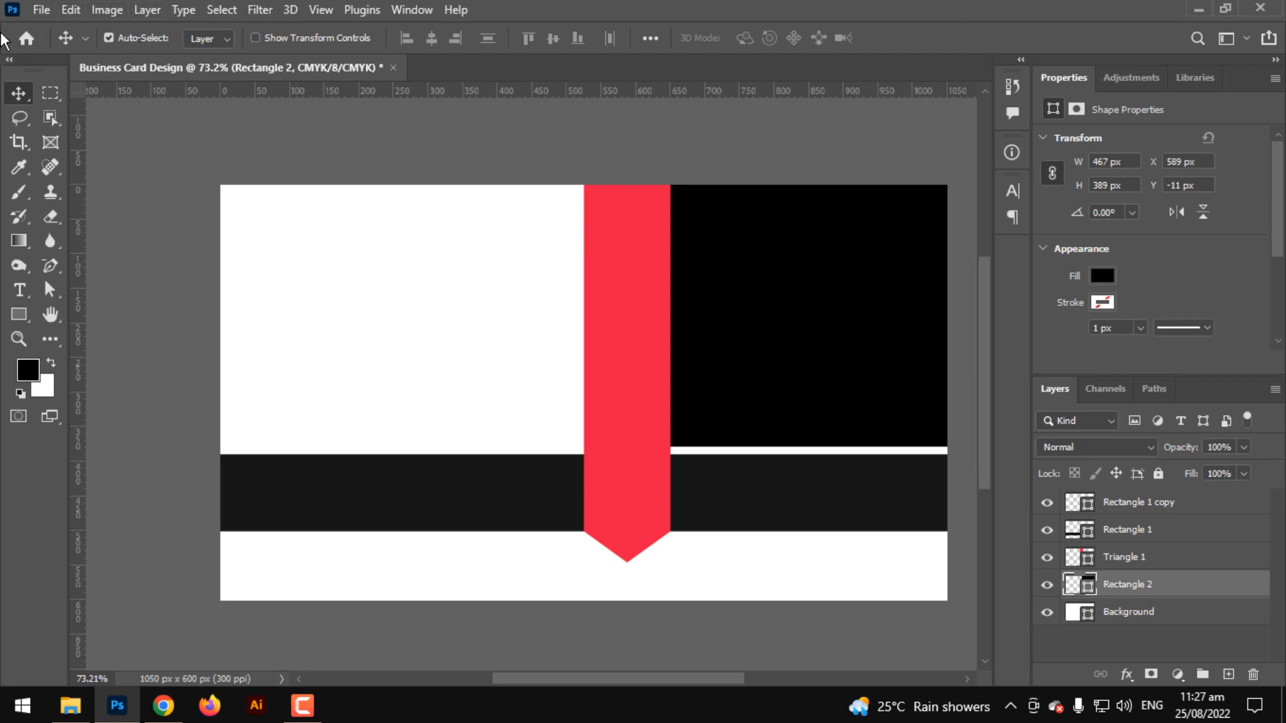
Place the image nyc-g600ce71c6_1920 as an embedded object and clip it to the Rectangle 2 layer
left_click(43, 9)
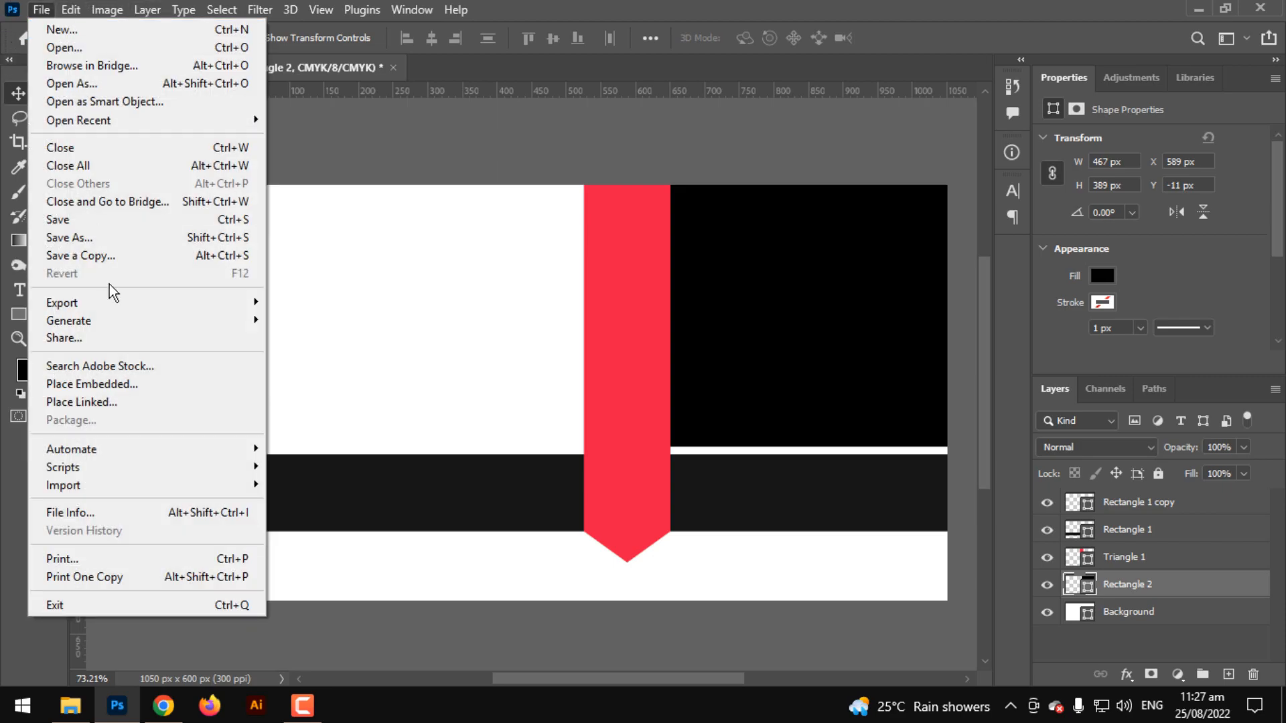
left_click(119, 388)
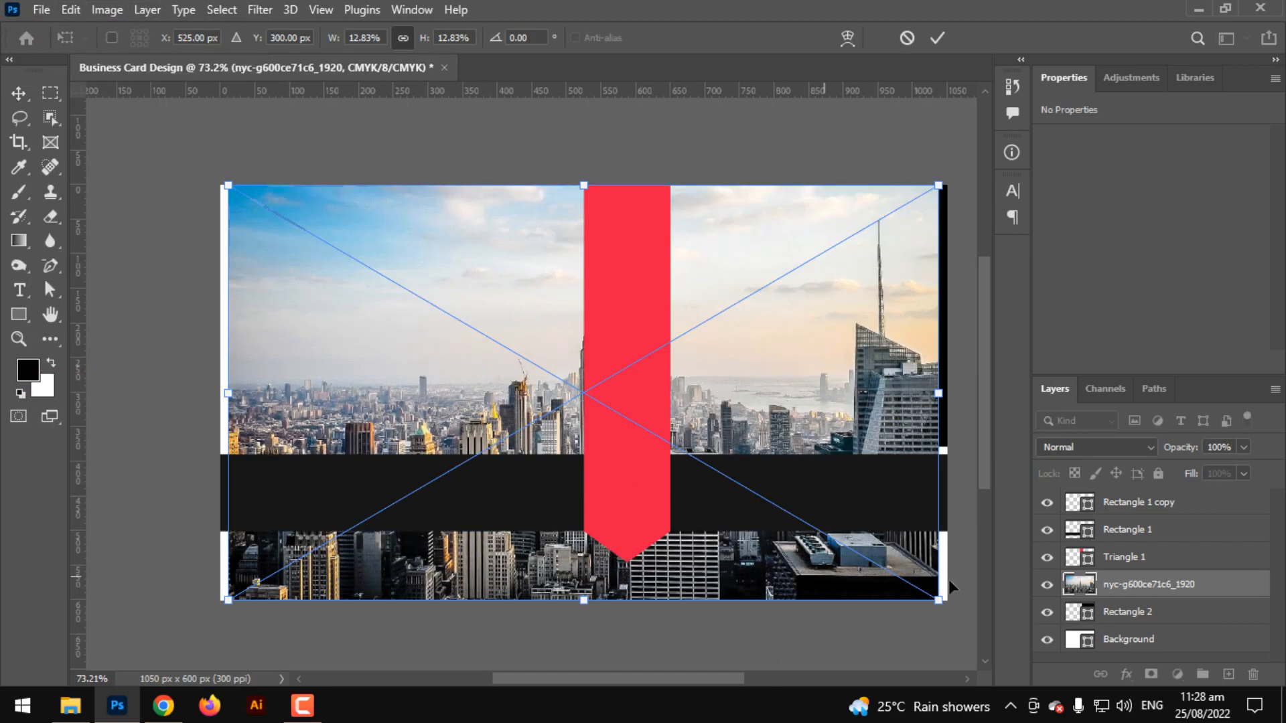
left_click(1136, 595, "alt")
Reposition the city photo and scale it down to about 648 × 379 px so it fills the black rectangle's visible area
scroll(855, 526, "down", 3)
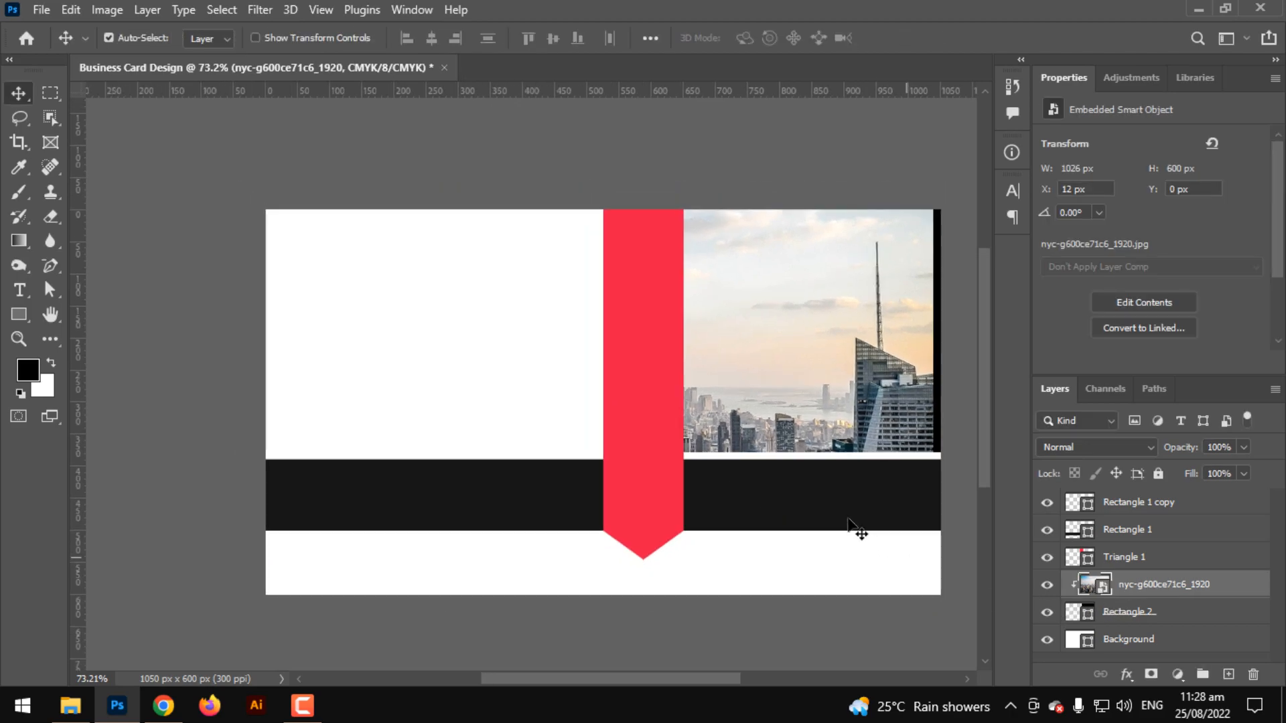
left_click_drag(773, 423, 938, 367)
key("ctrl+t")
scroll(806, 423, "down", 3)
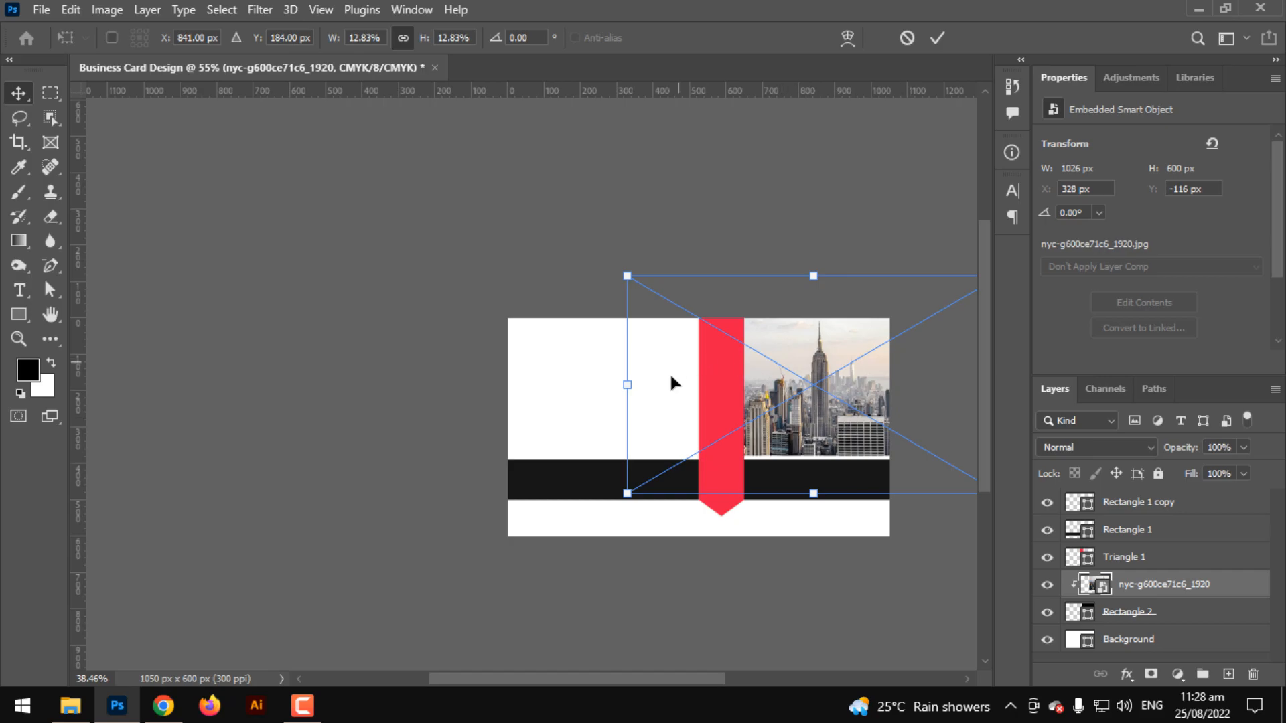
left_click_drag(628, 388, 698, 410)
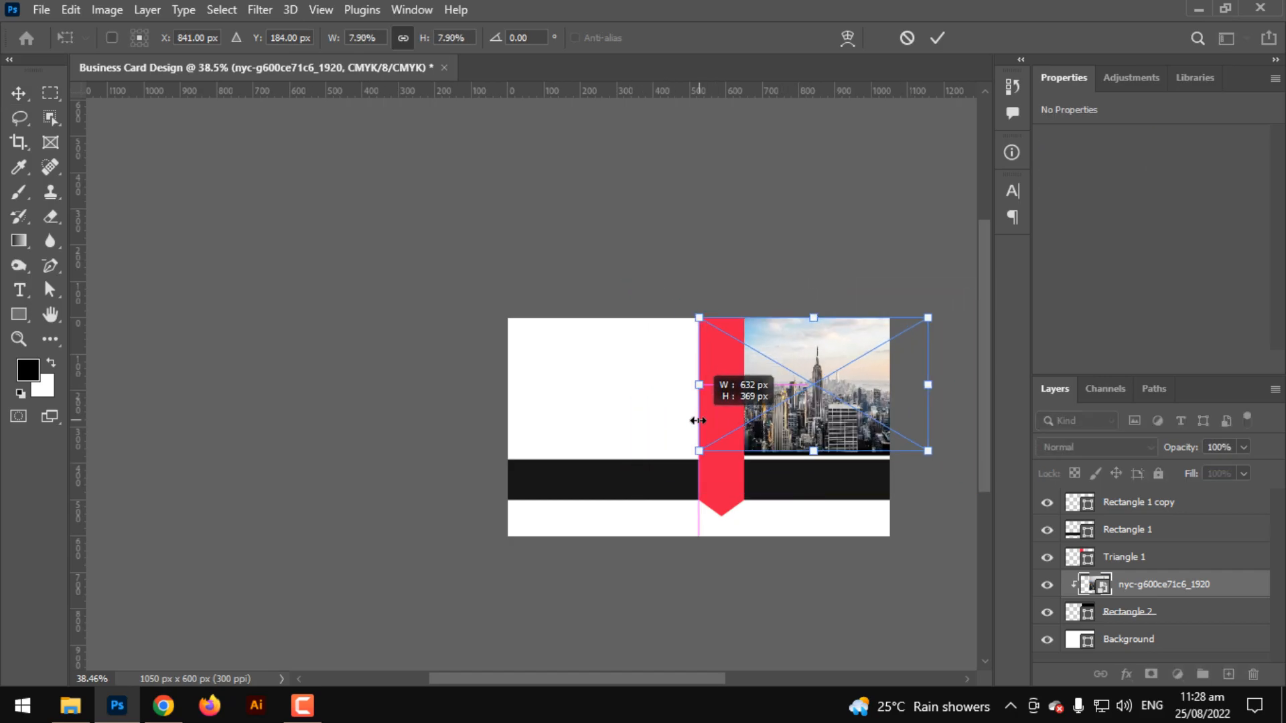
scroll(814, 456, "up", 5)
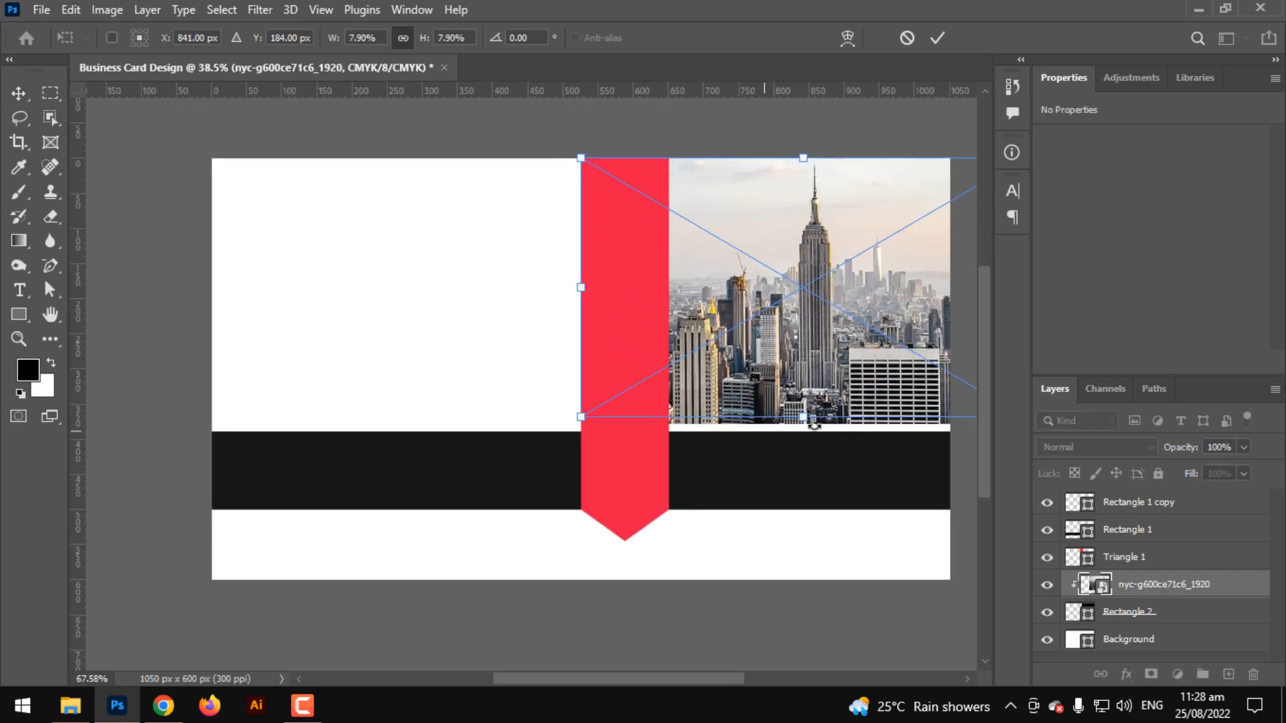
left_click_drag(809, 423, 809, 429)
key("Return")
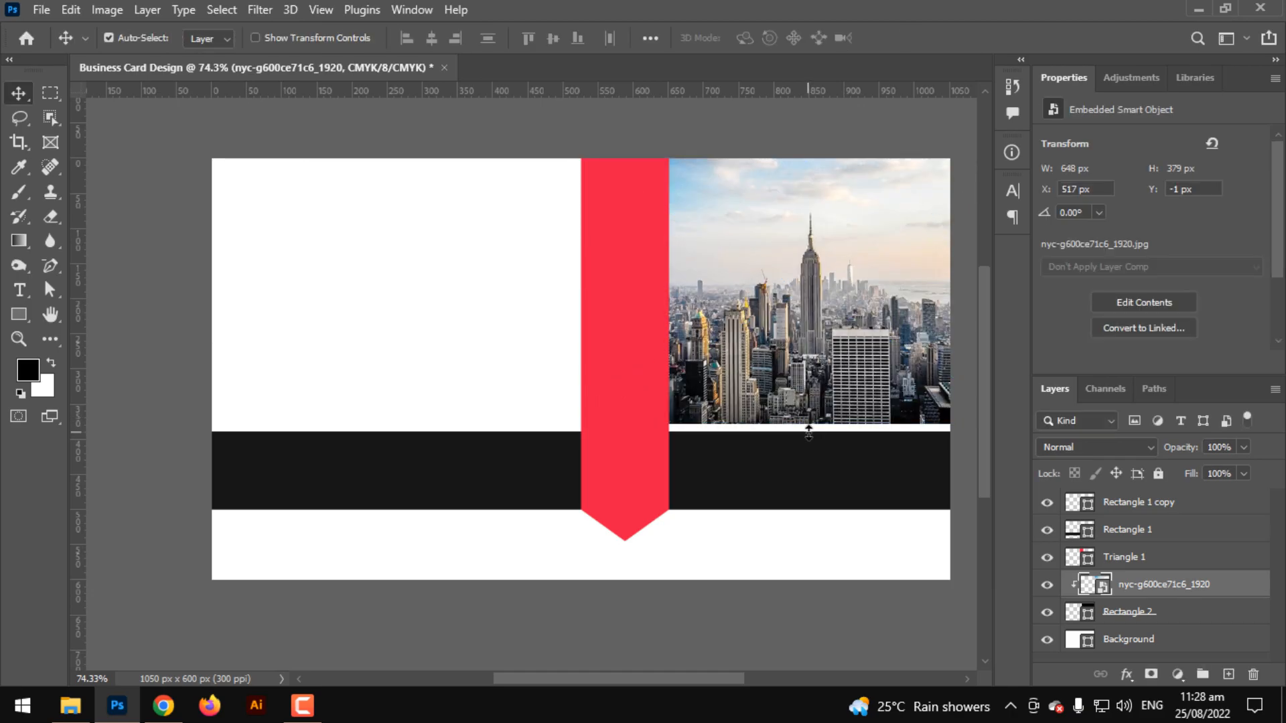
Apply a Hue/Saturation adjustment to the city photo with Saturation -100 and Lightness -20
scroll(817, 455, "down", 1)
scroll(697, 439, "down", 2)
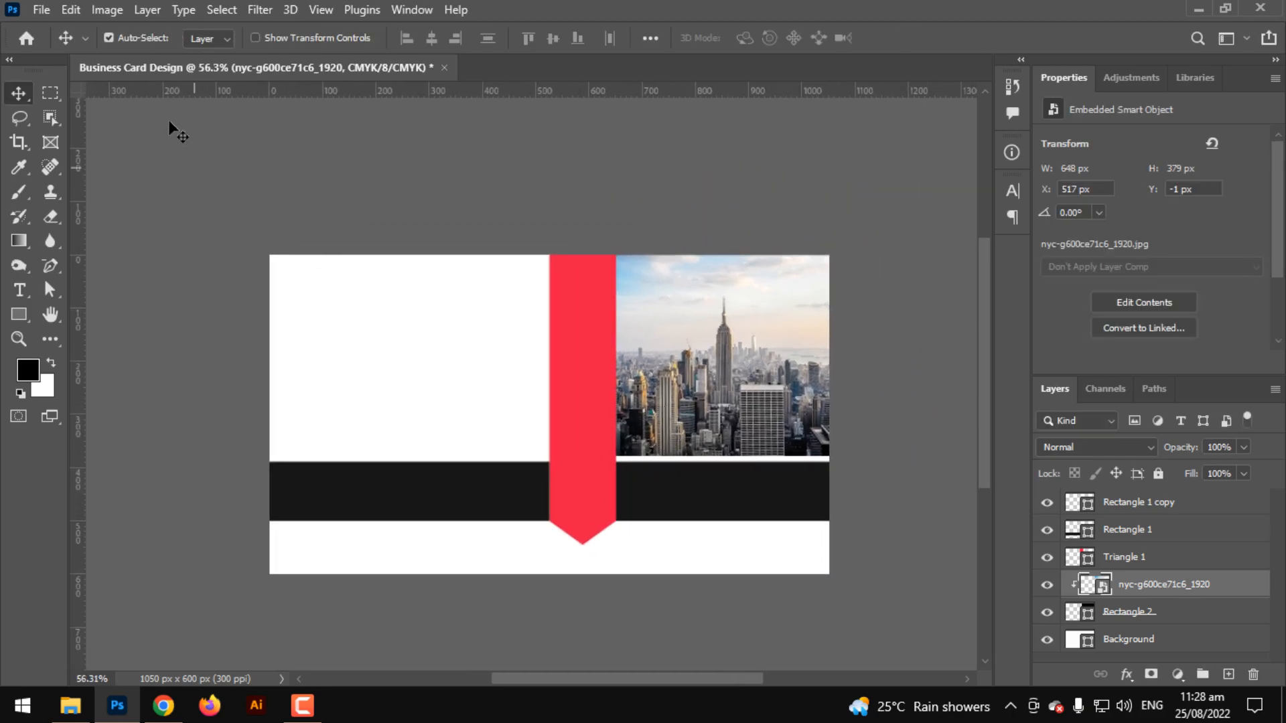
left_click(87, 10)
left_click(87, 10)
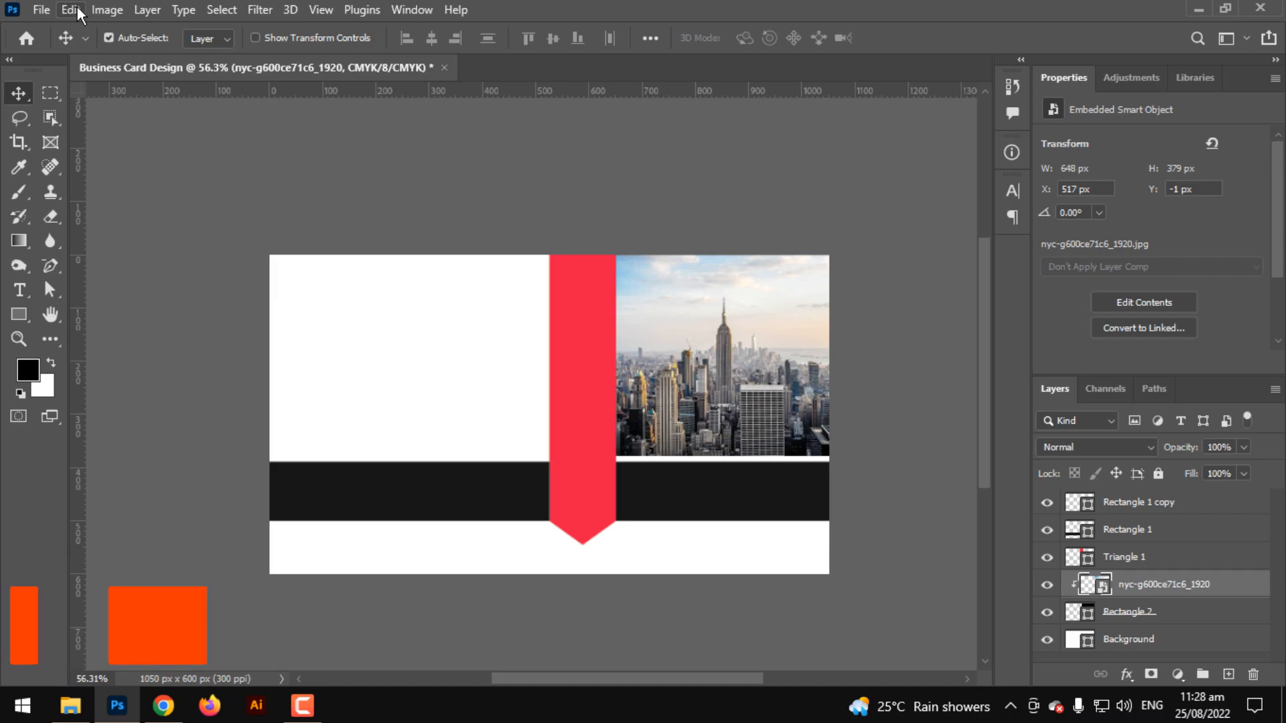
left_click(98, 8)
mouse_move(235, 60)
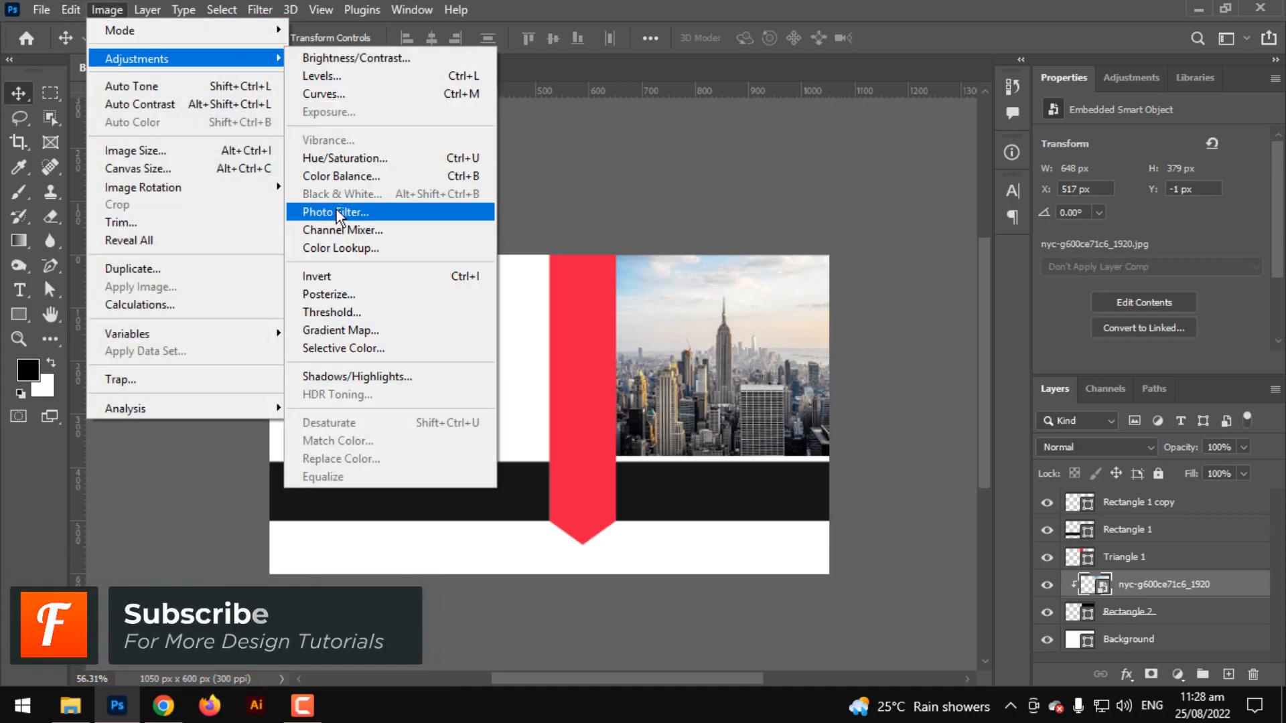
left_click(355, 159)
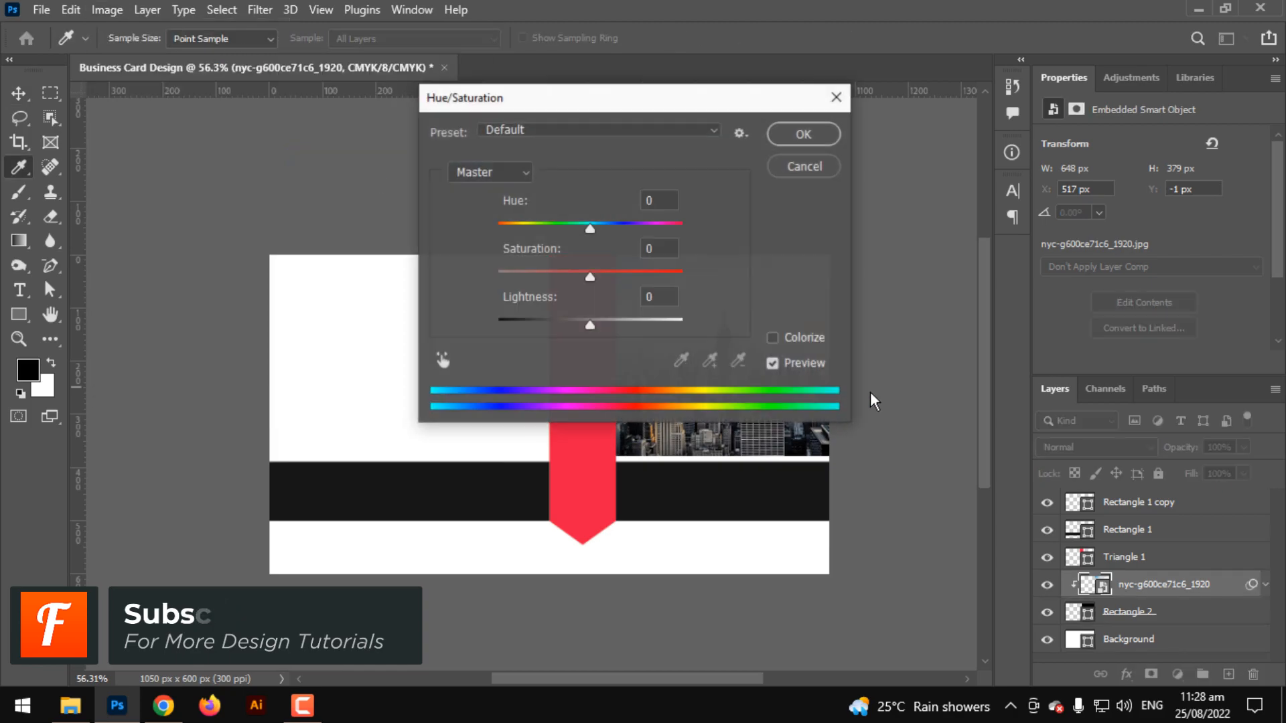
left_click_drag(673, 111, 367, 114)
left_click_drag(288, 280, 116, 284)
mouse_move(280, 326)
left_mouse_down()
mouse_move(258, 331)
mouse_move(271, 332)
left_mouse_up()
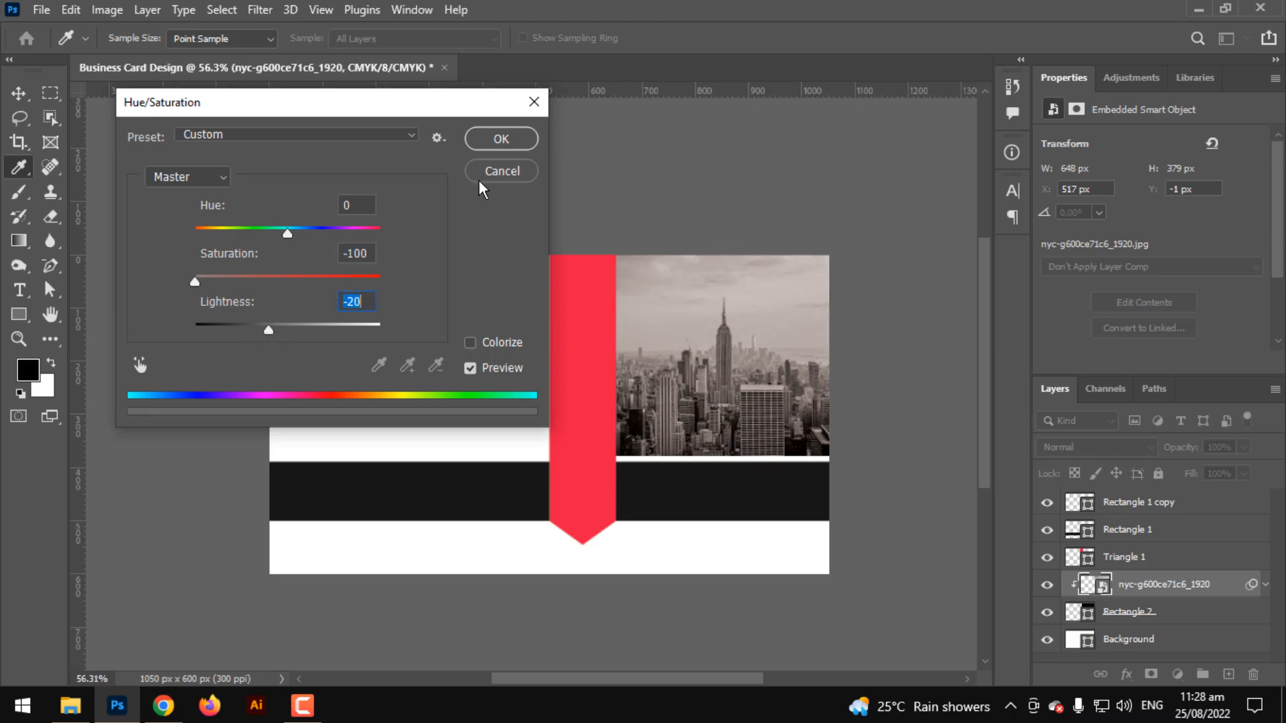
left_click(501, 139)
key("v")
scroll(689, 434, "up", 4)
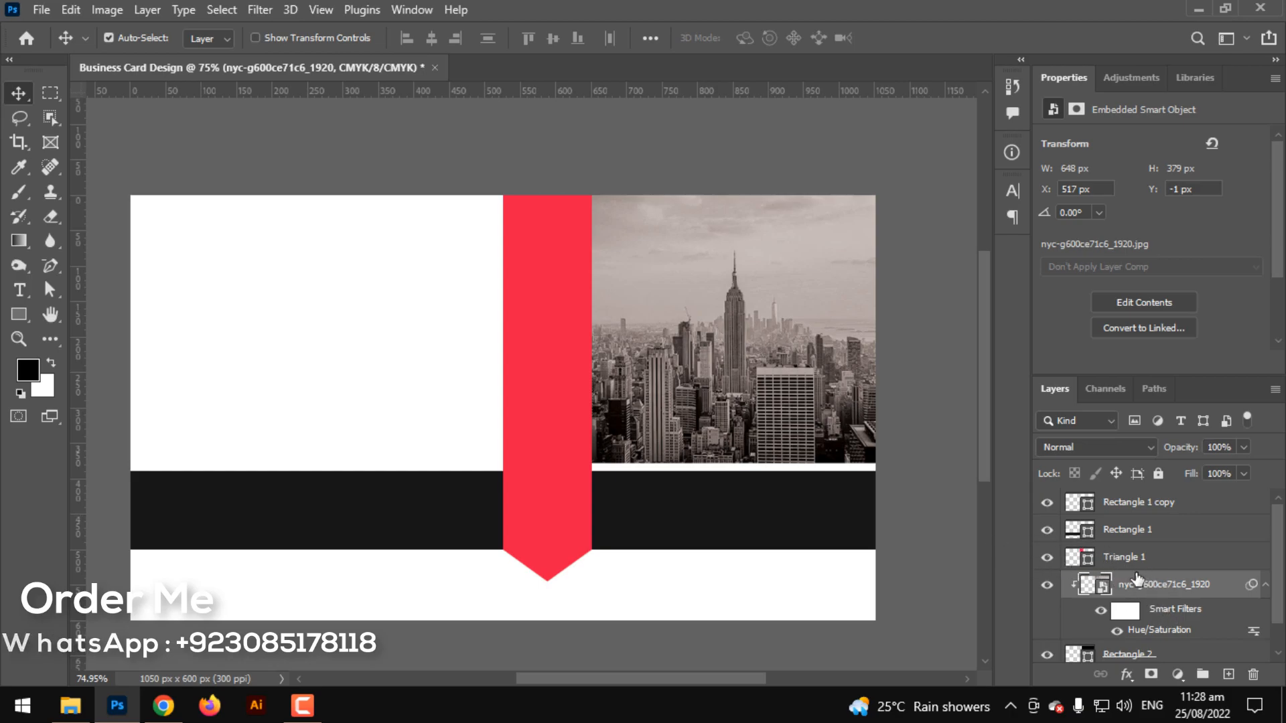
key("ctrl+t")
key("Return")
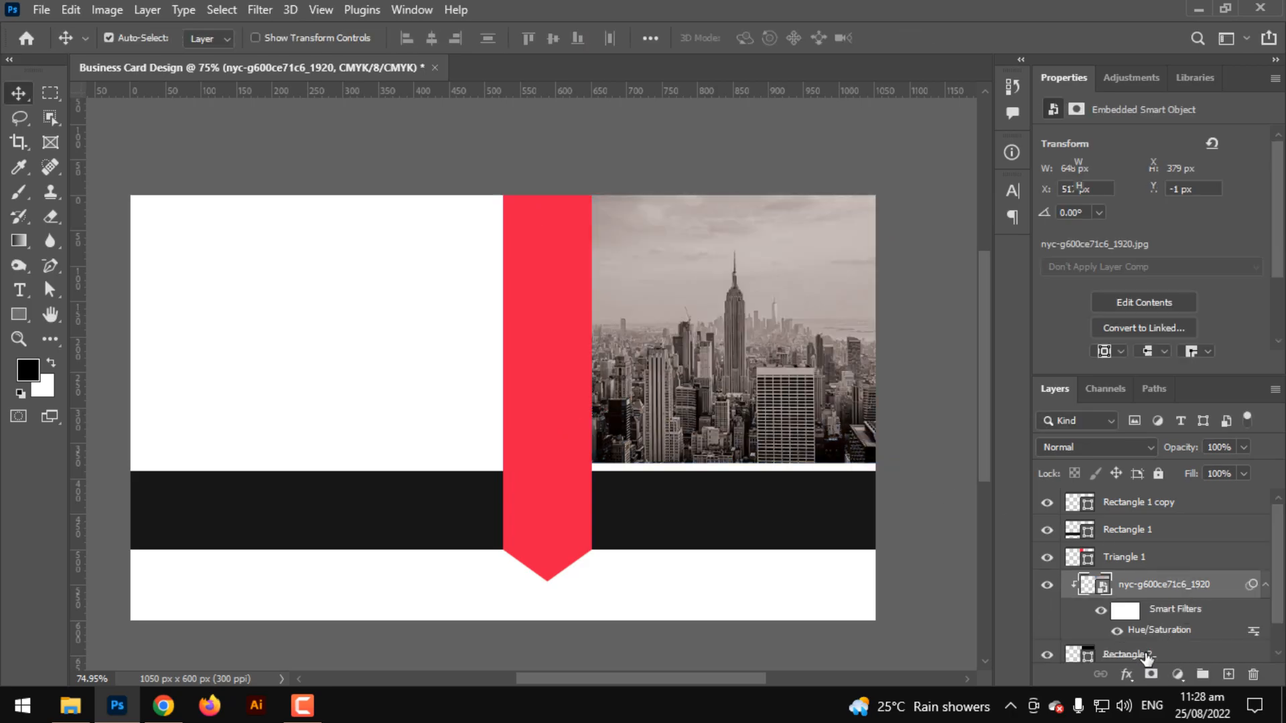
left_click(1129, 655)
key("ctrl+t")
key("Return")
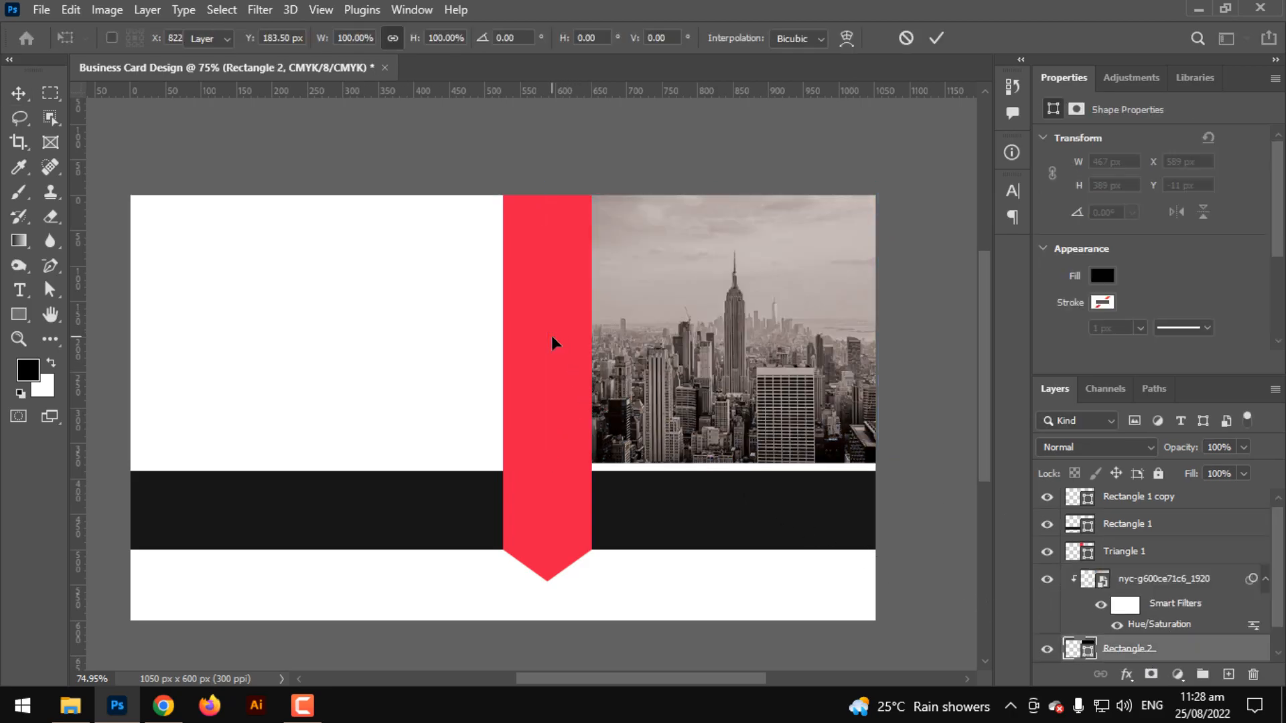
Try other blend modes on the red ribbon's Triangle 1 layer and set it back to Normal
left_click(1116, 551)
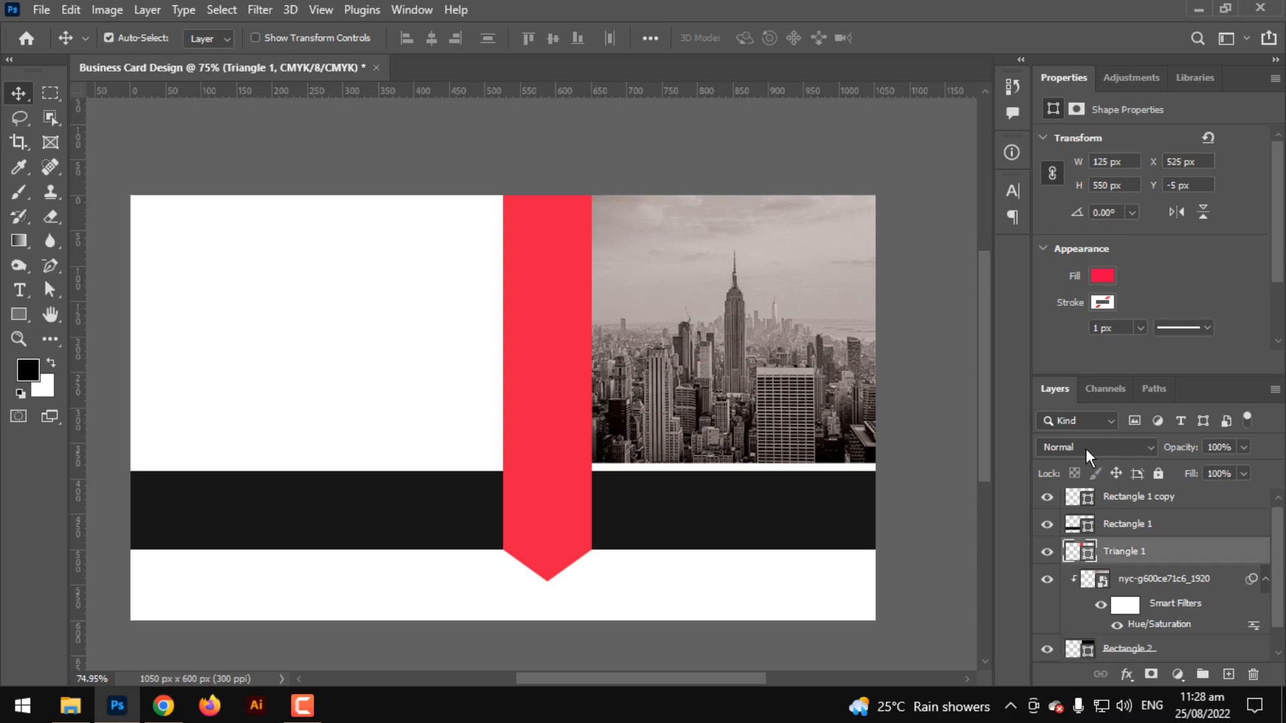
left_click(1087, 448)
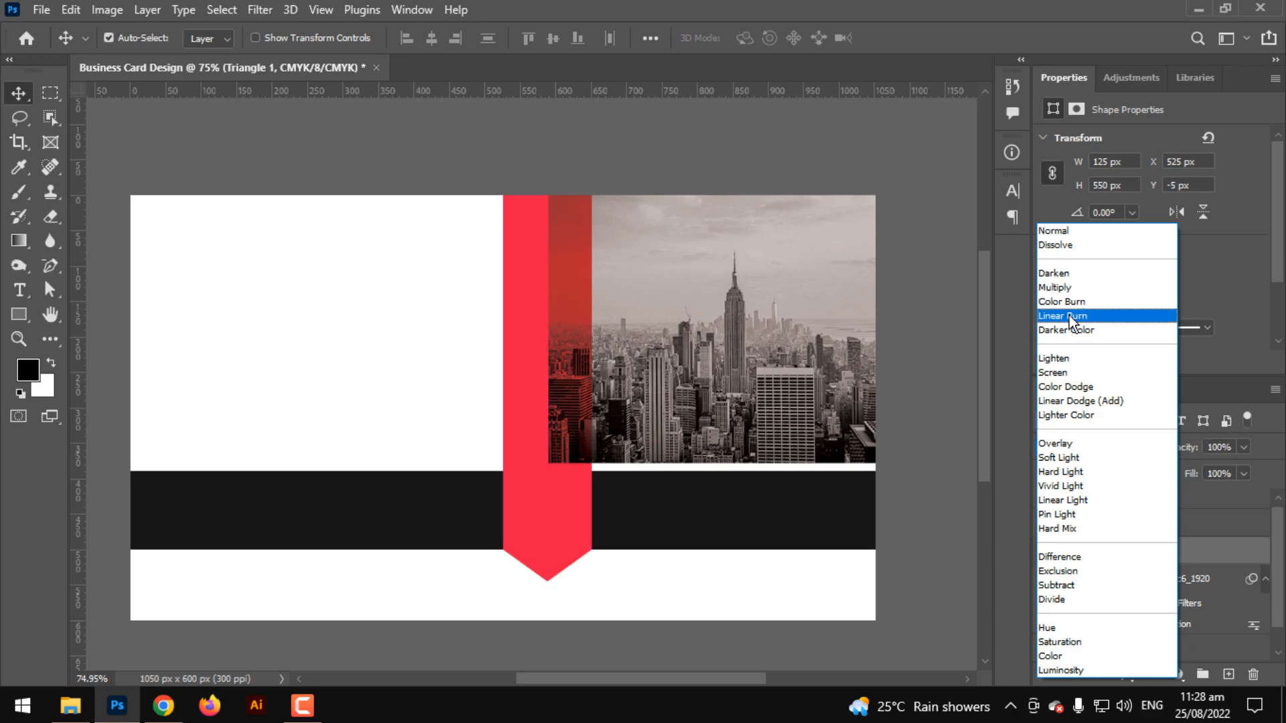
left_click(1060, 227)
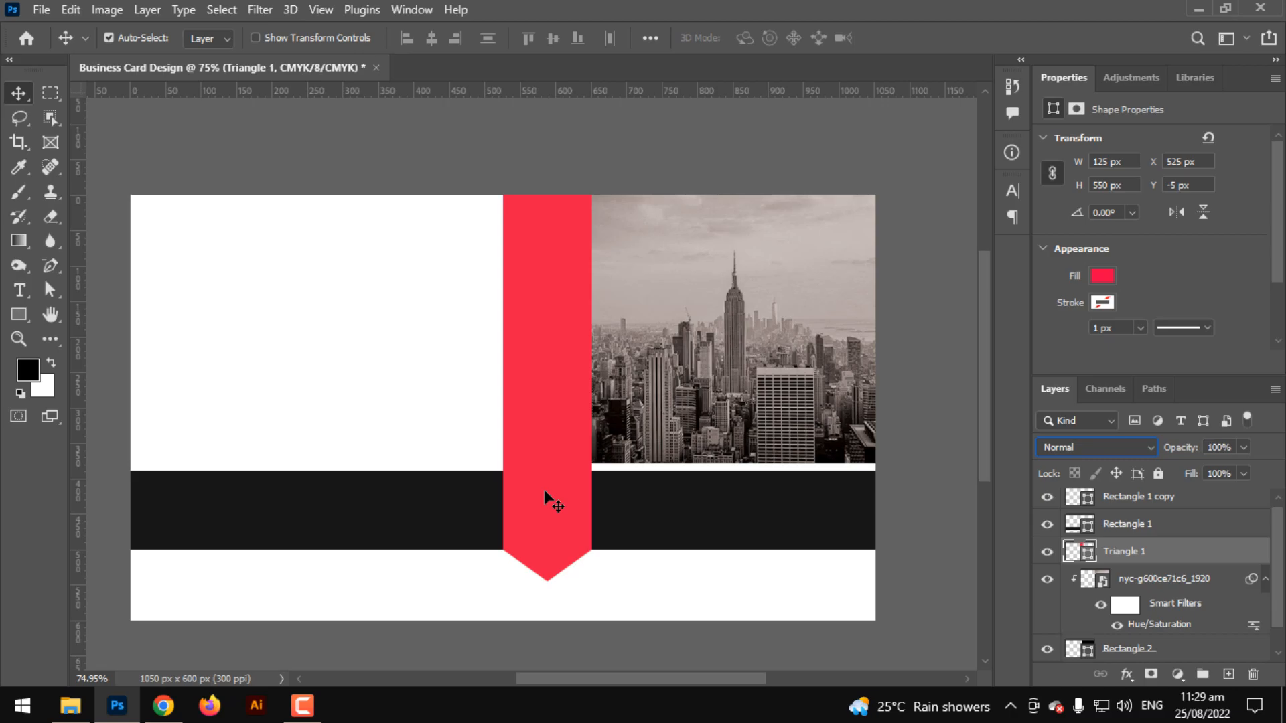
left_click(916, 558)
Set the fill of the left dark bar (Rectangle 1) to the lighter dark gray #363636
scroll(422, 511, "down", 3)
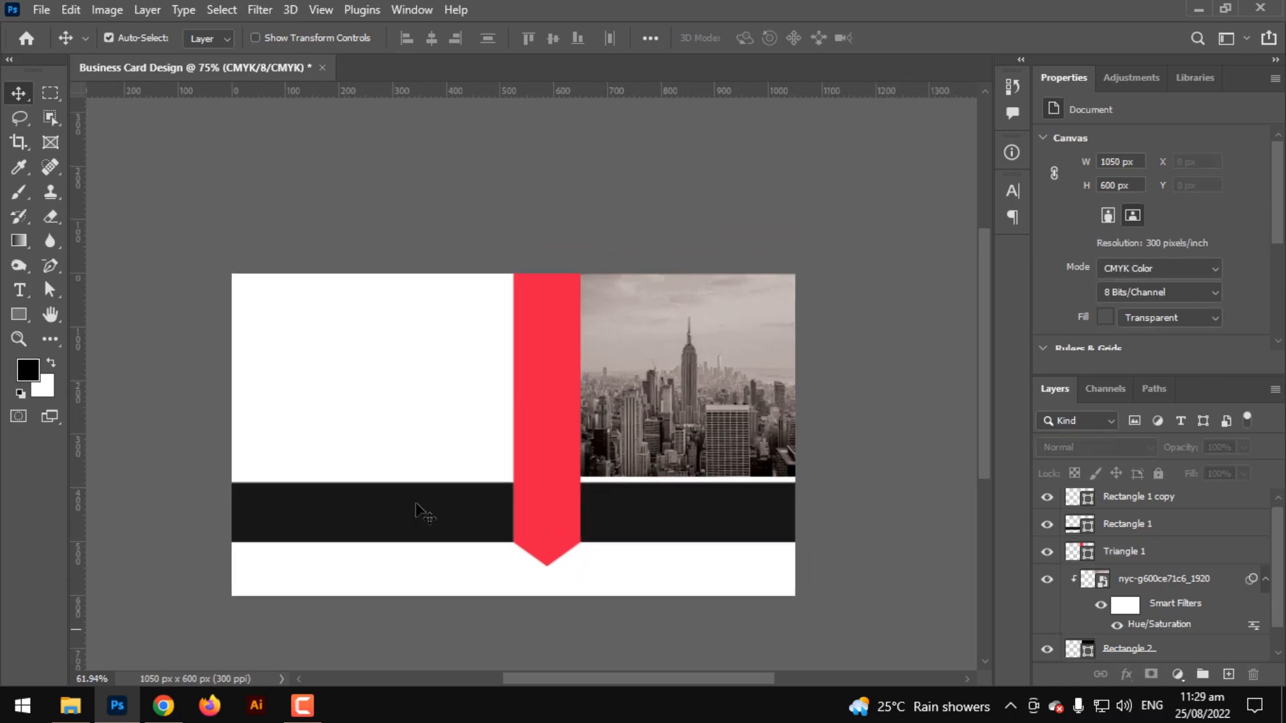
scroll(415, 512, "up", 2)
left_click(419, 520)
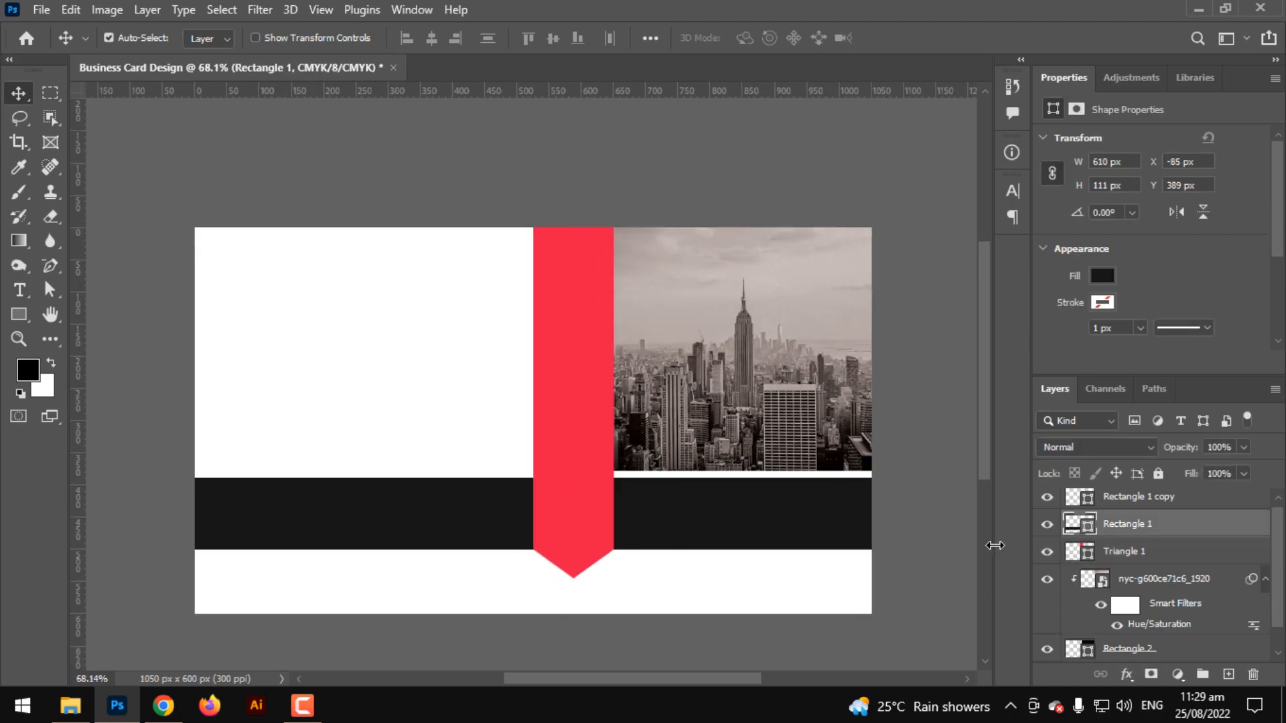
double_click(1080, 524)
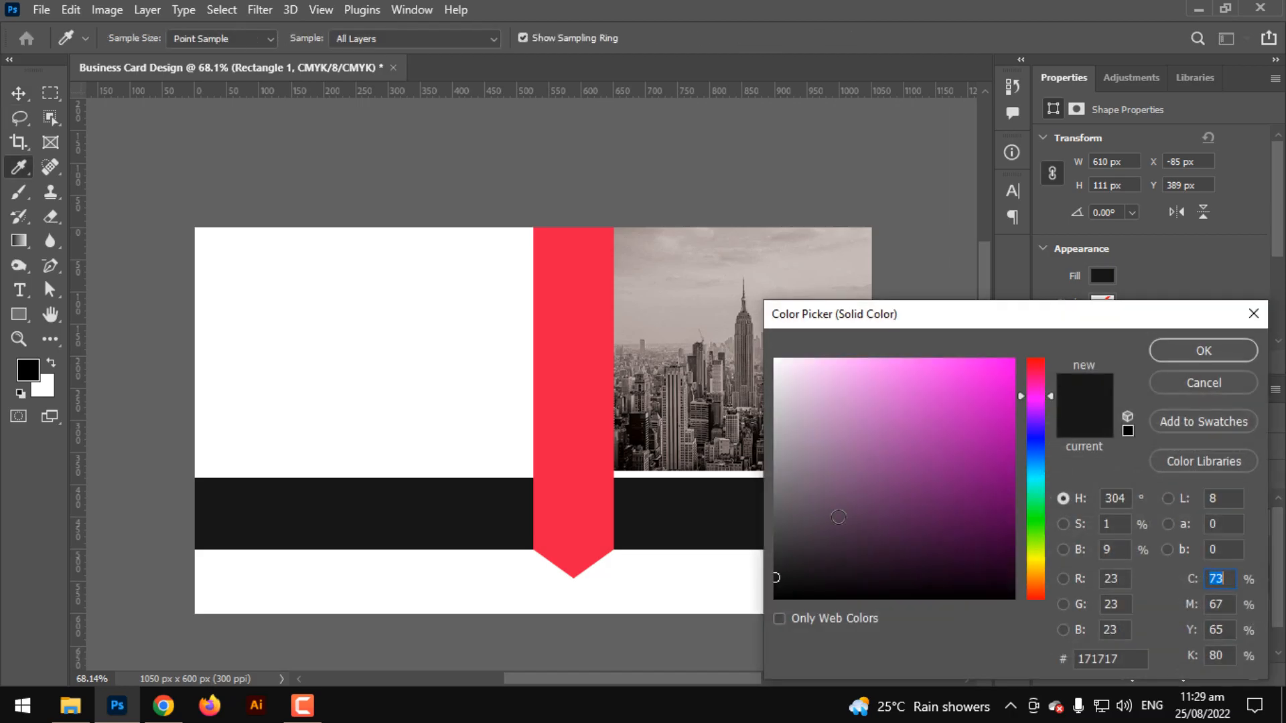
left_click(775, 548)
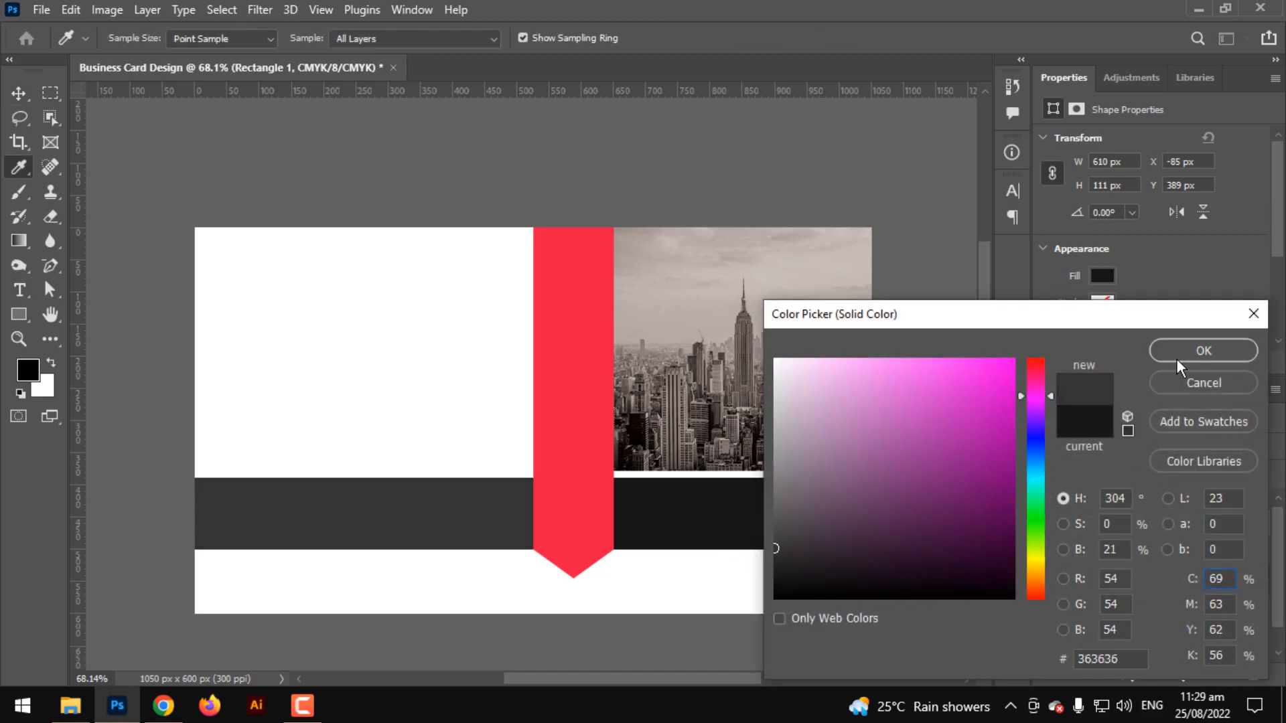
left_click(1176, 357)
Fill the right dark bar (Rectangle 1 copy) with #363636, matching the color sampled from the left bar
left_click(1071, 502)
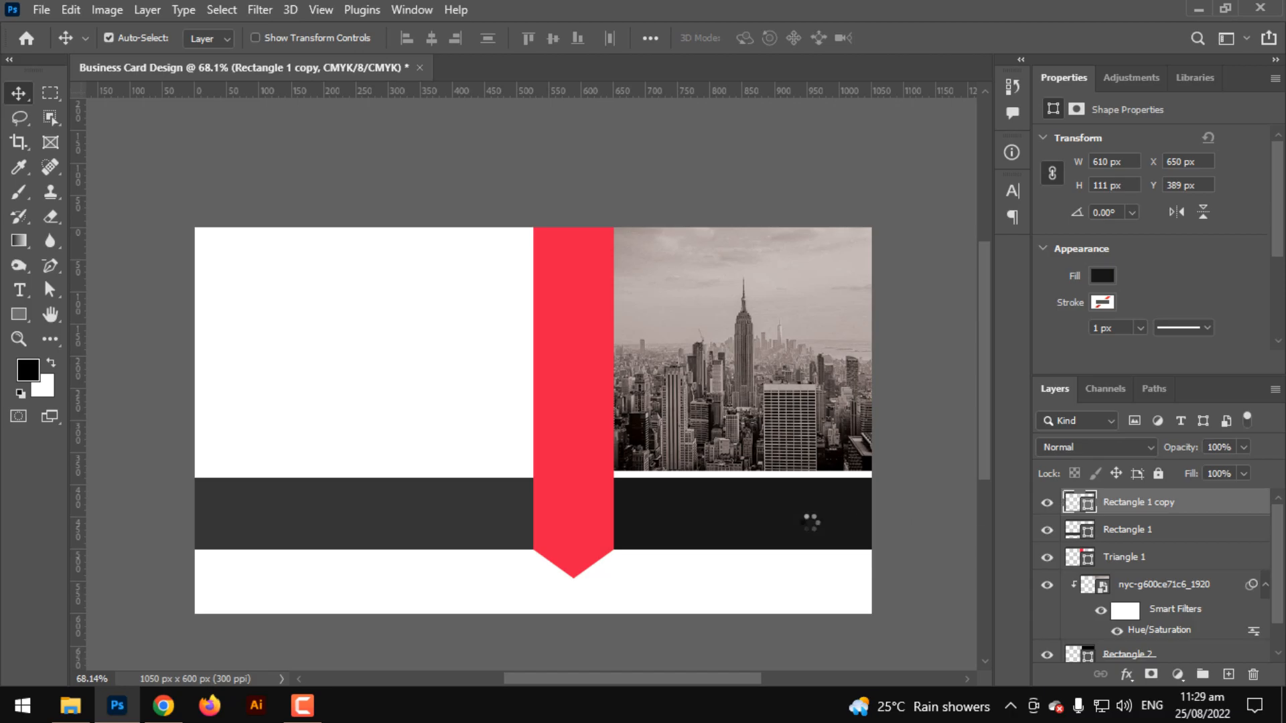
left_click(492, 516)
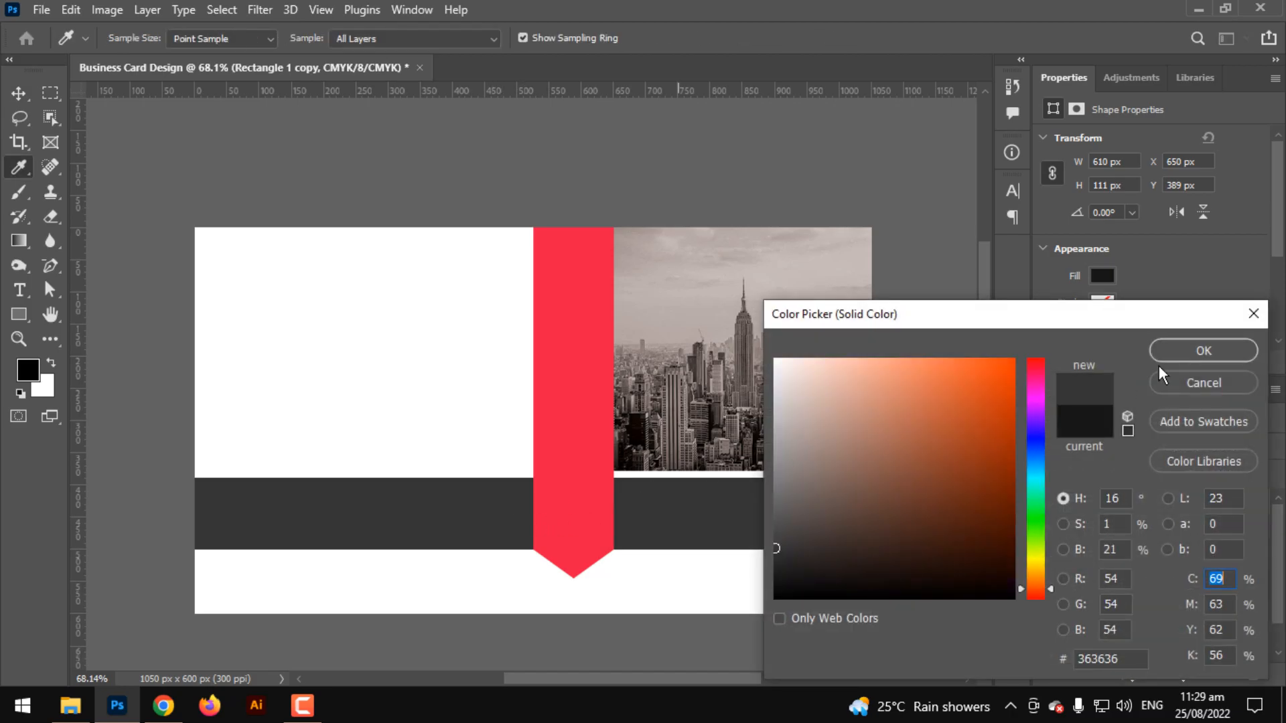
left_click(1240, 349)
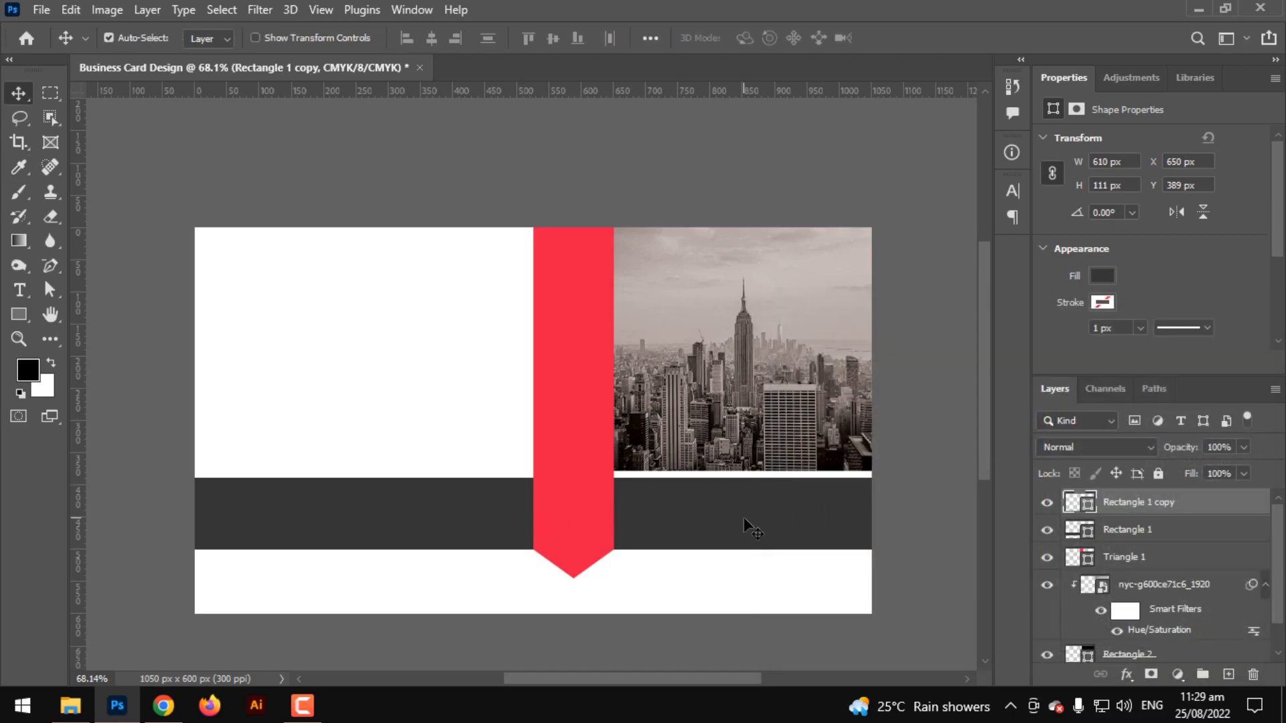
left_click(496, 512)
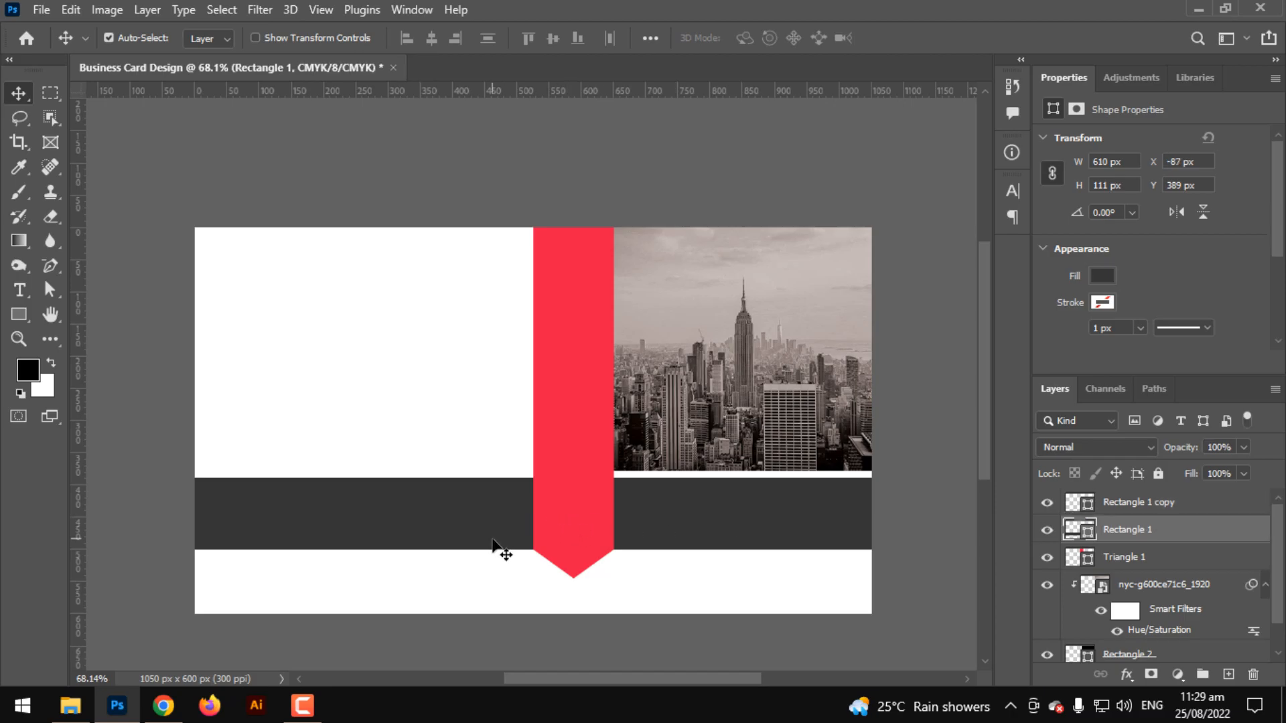
key("ctrl")
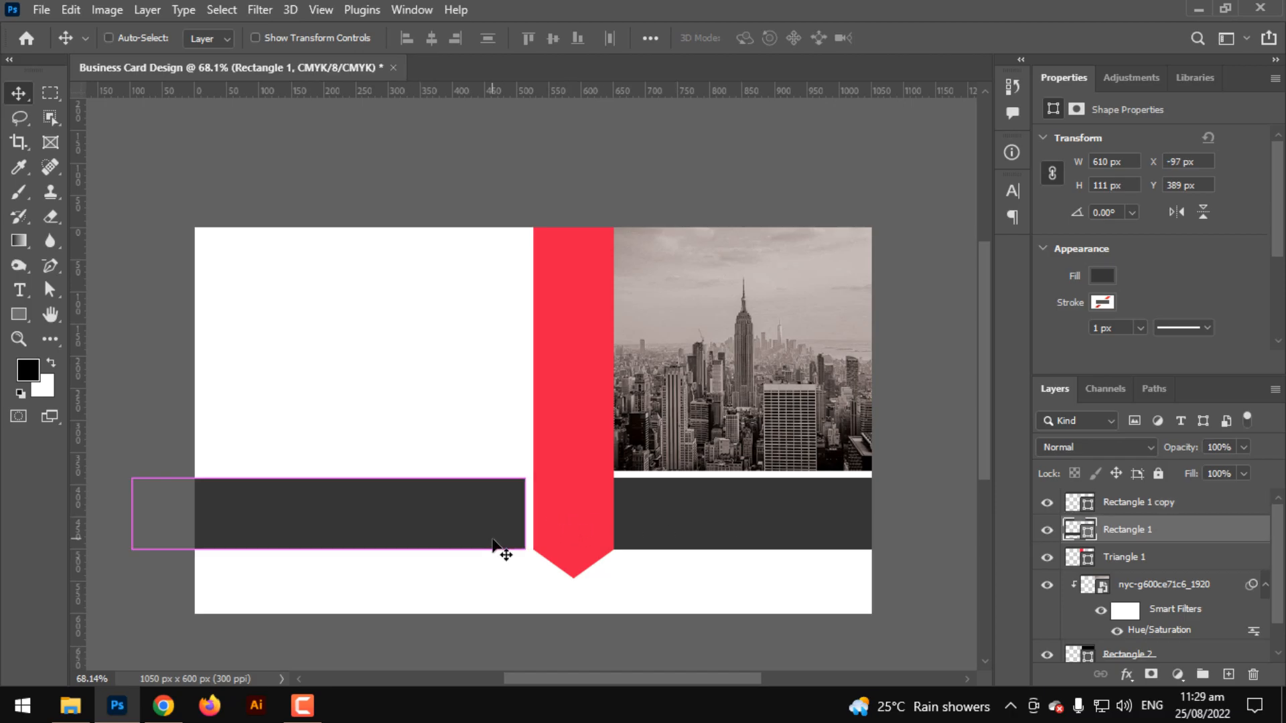
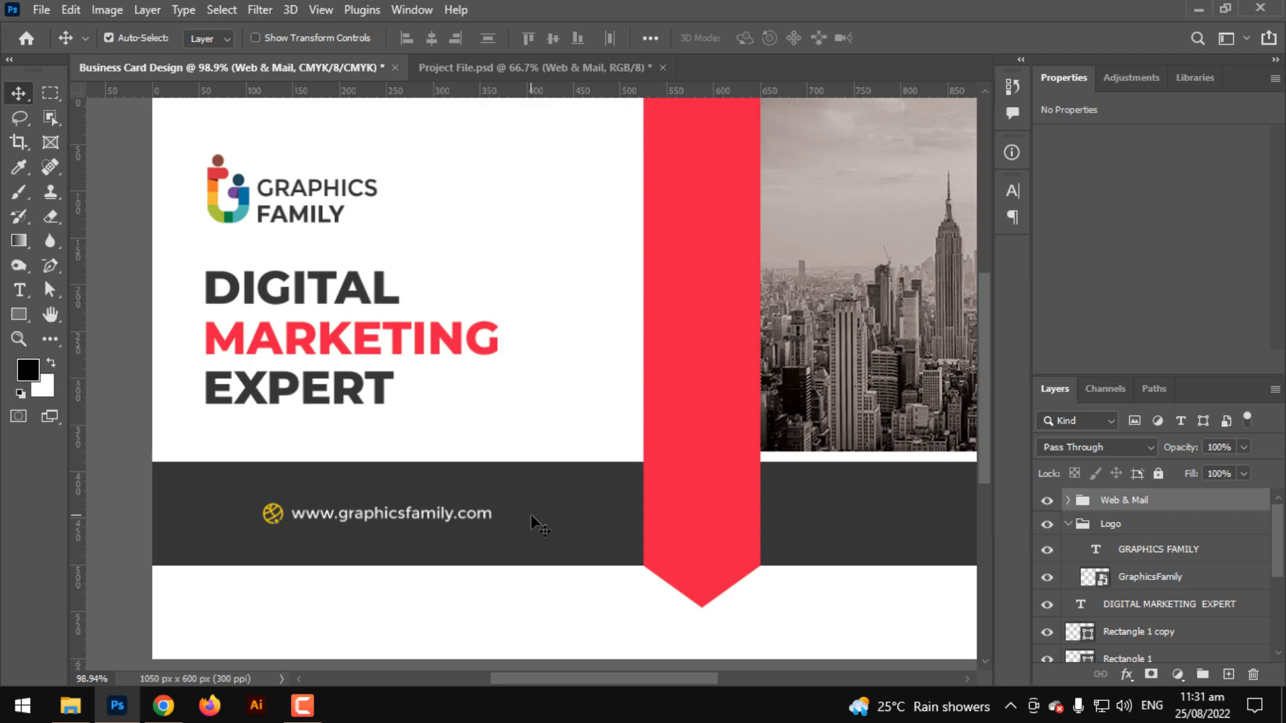
Move the Web & Mail group left along the dark bar to line up its icon with the logo and heading
key("shift+Left")
key("shift+Left")
key("shift+Left")
key("shift+Left")
key("shift+Left")
key("shift+Left")
key("shift+Left")
key("shift+Left")
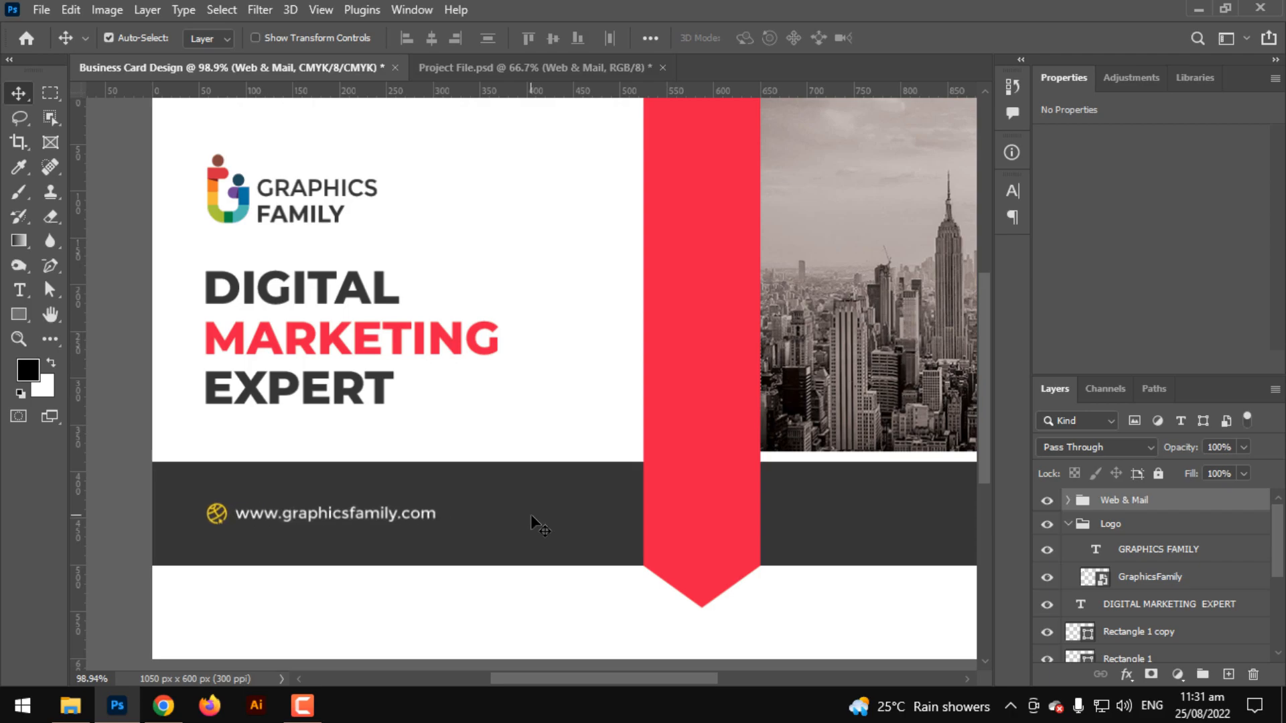
key("ctrl+t")
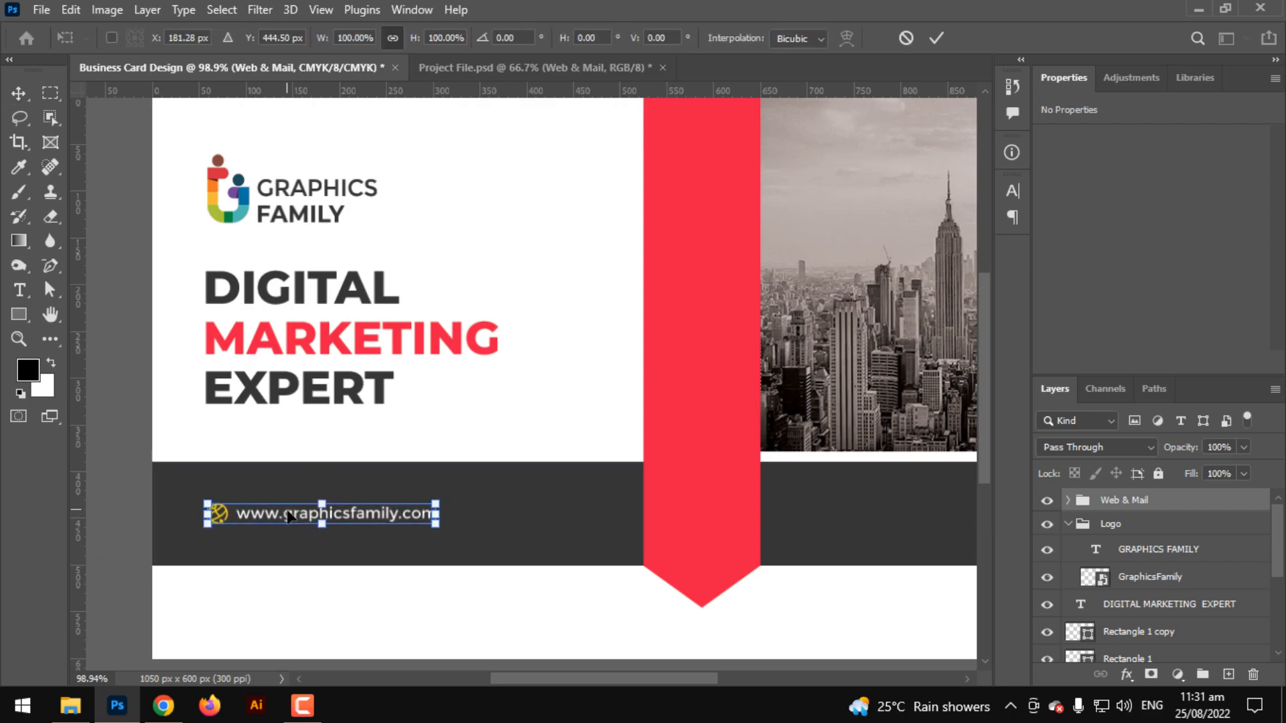
left_click_drag(288, 512, 290, 514)
key("Return")
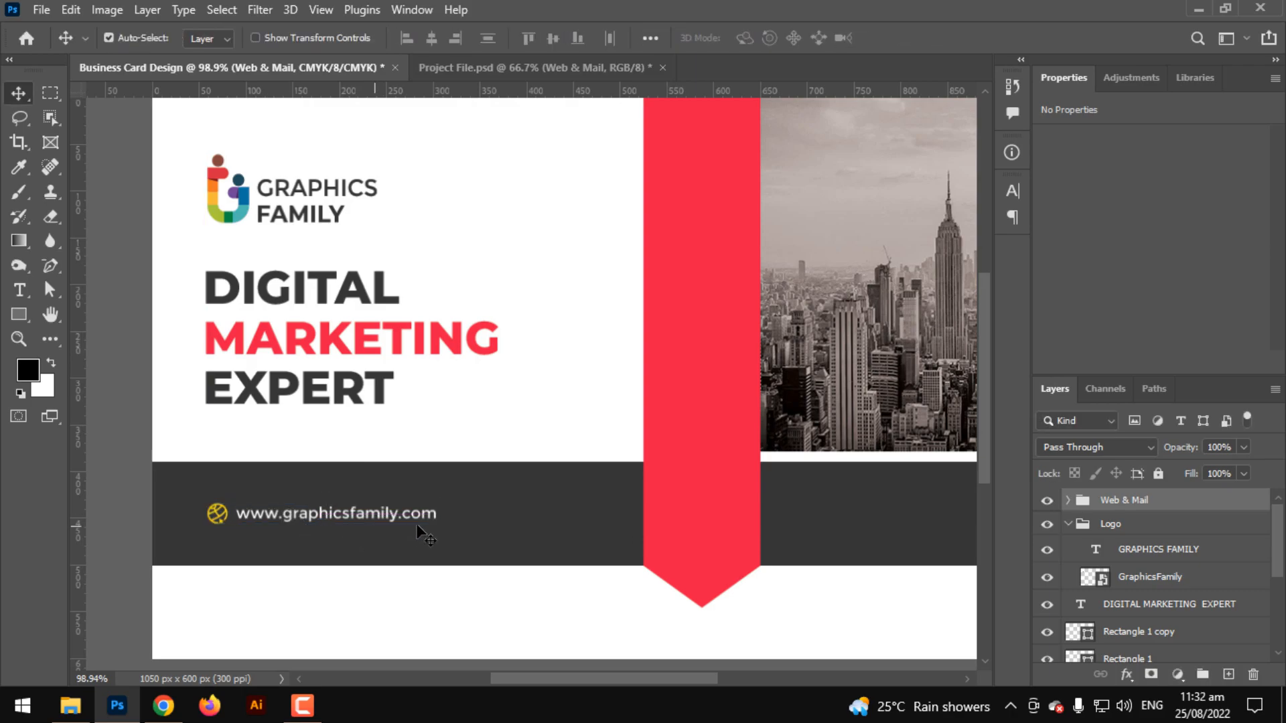
key("ctrl+t")
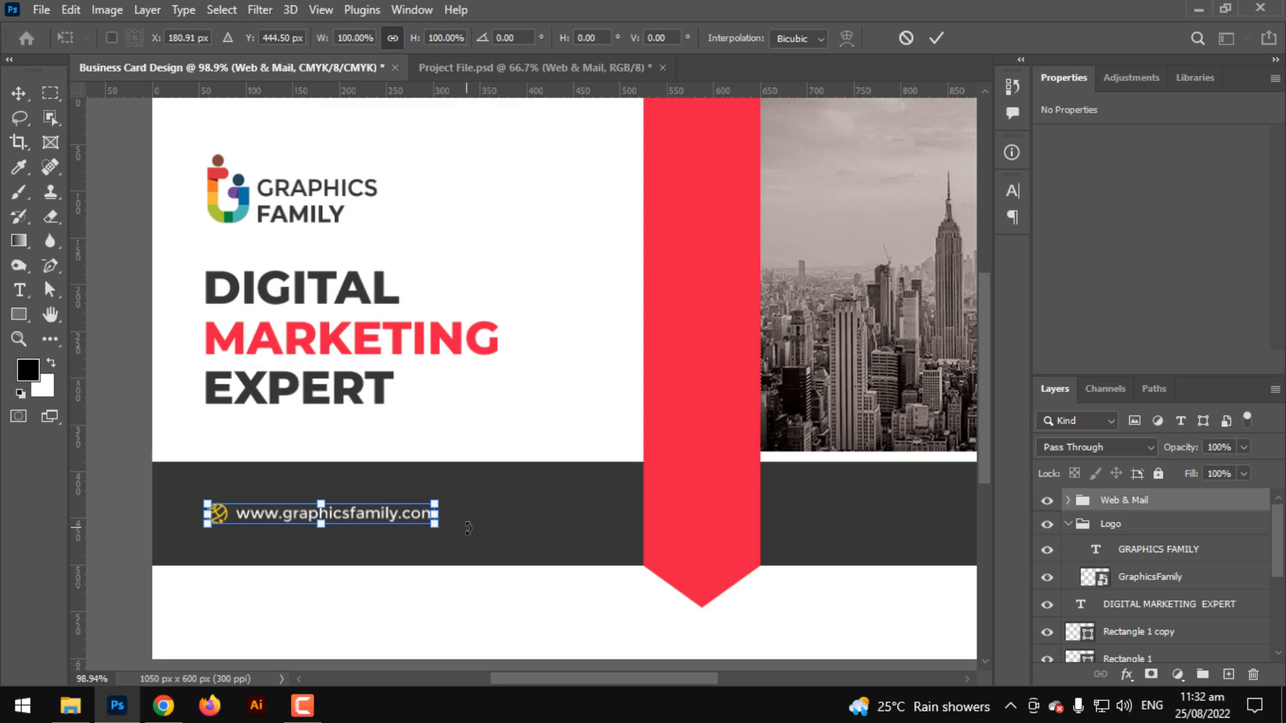
key("Return")
Align the Web & Mail group's horizontal center with the left dark bar, Rectangle 1
scroll(1169, 618, "down", 1)
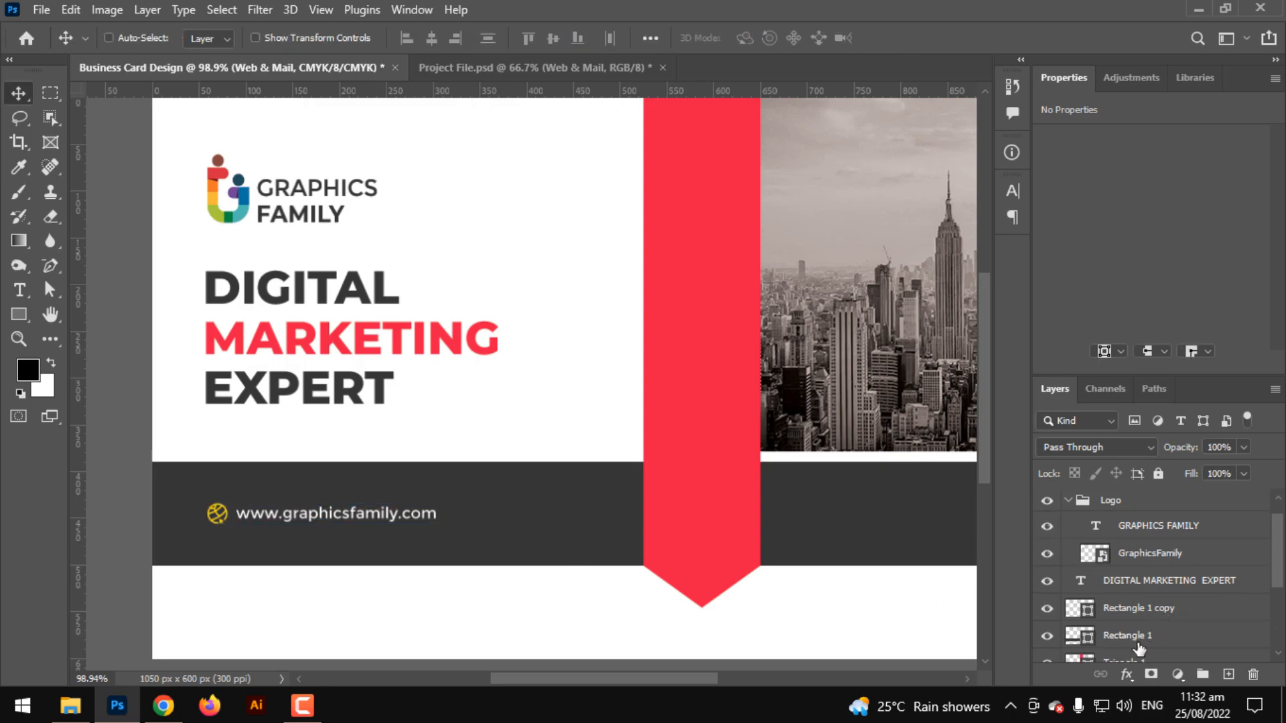
left_click(1137, 635)
left_click(432, 39)
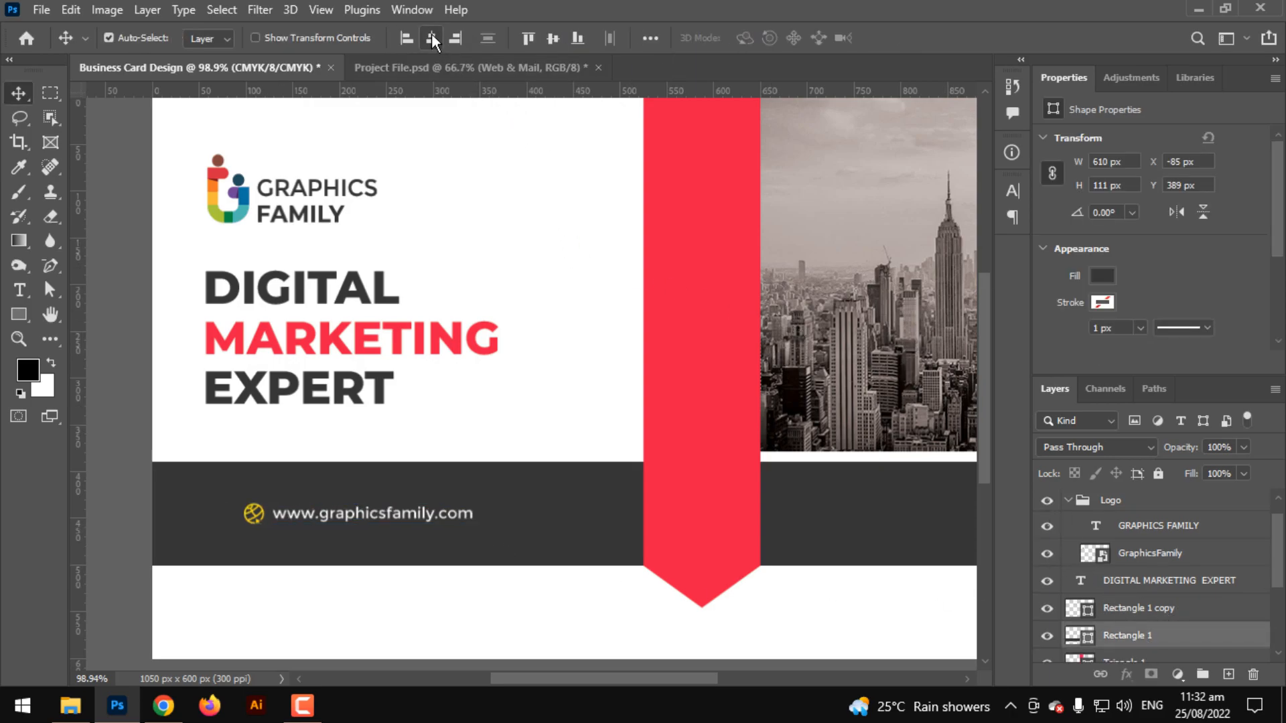
Recolor the globe icon, Shape 12 in the Web & Mail group, with the ribbon's red, #ea1a47
scroll(1127, 602, "up", 1)
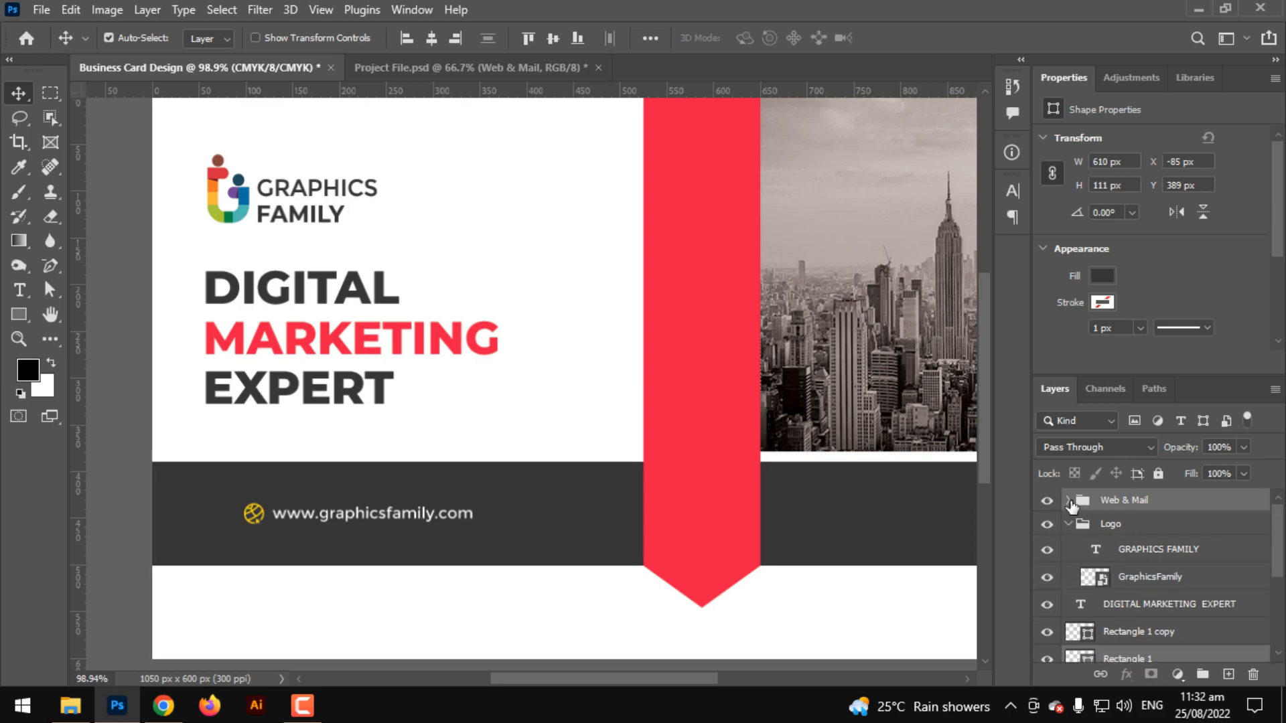
left_click(1069, 501)
double_click(1097, 556)
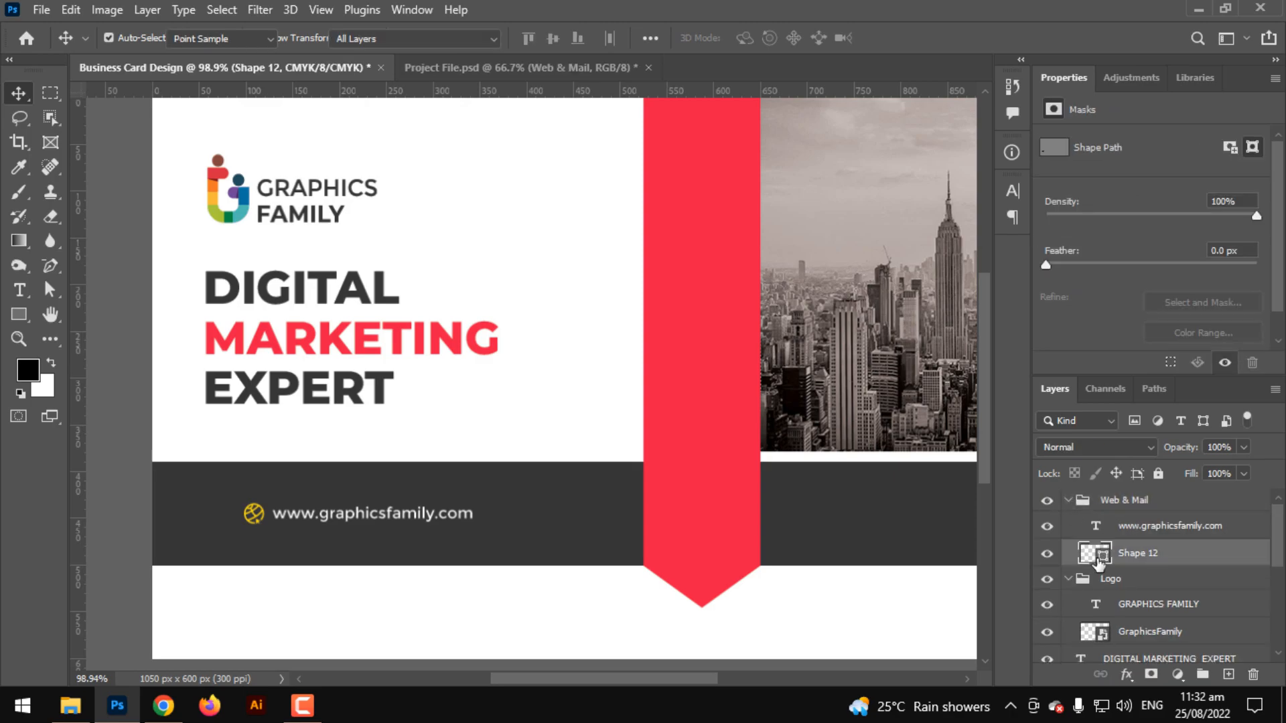
left_click(699, 288)
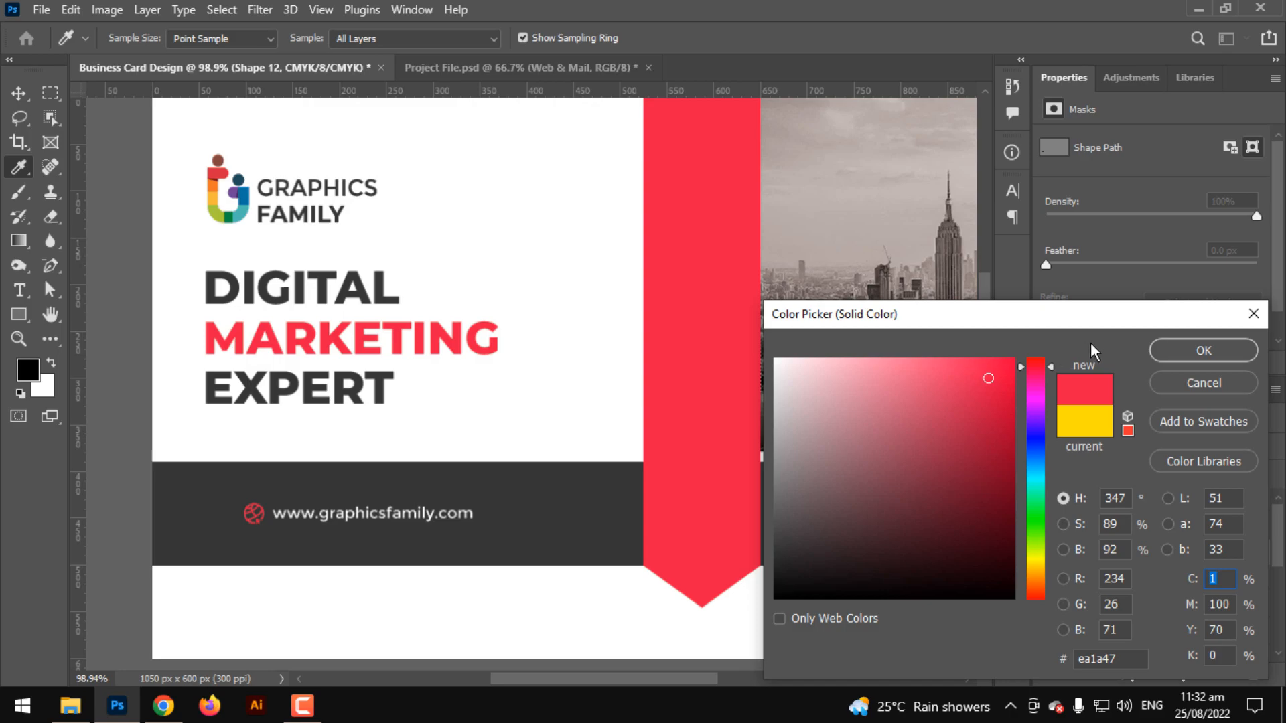
left_click(1203, 350)
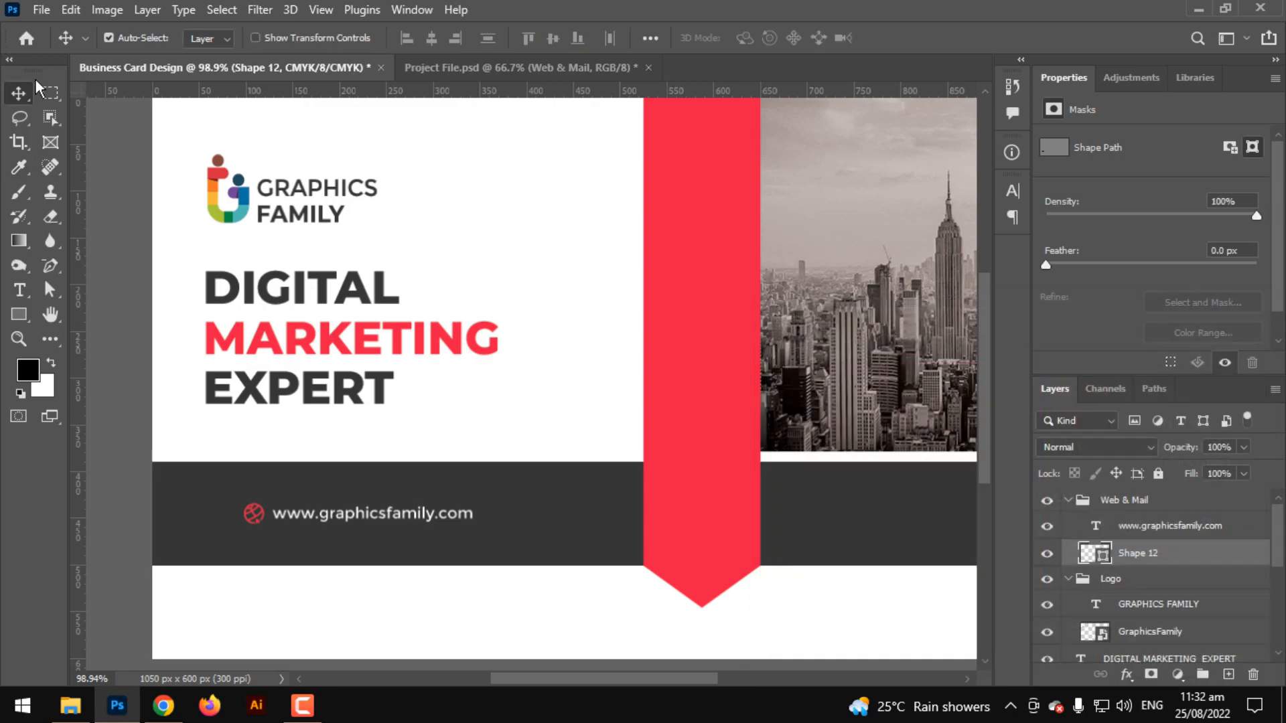
left_click(106, 255)
key("ctrl+0")
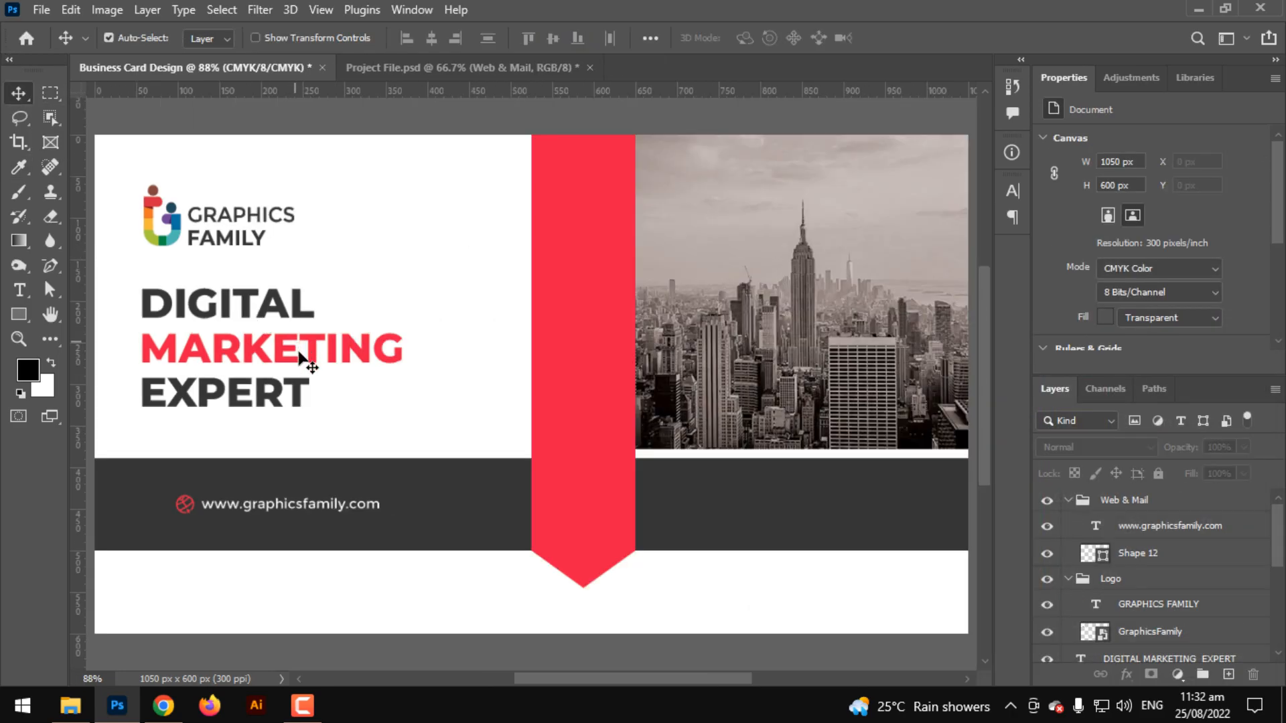
Collapse the Logo and Web & Mail layer groups
scroll(306, 366, "down", 2)
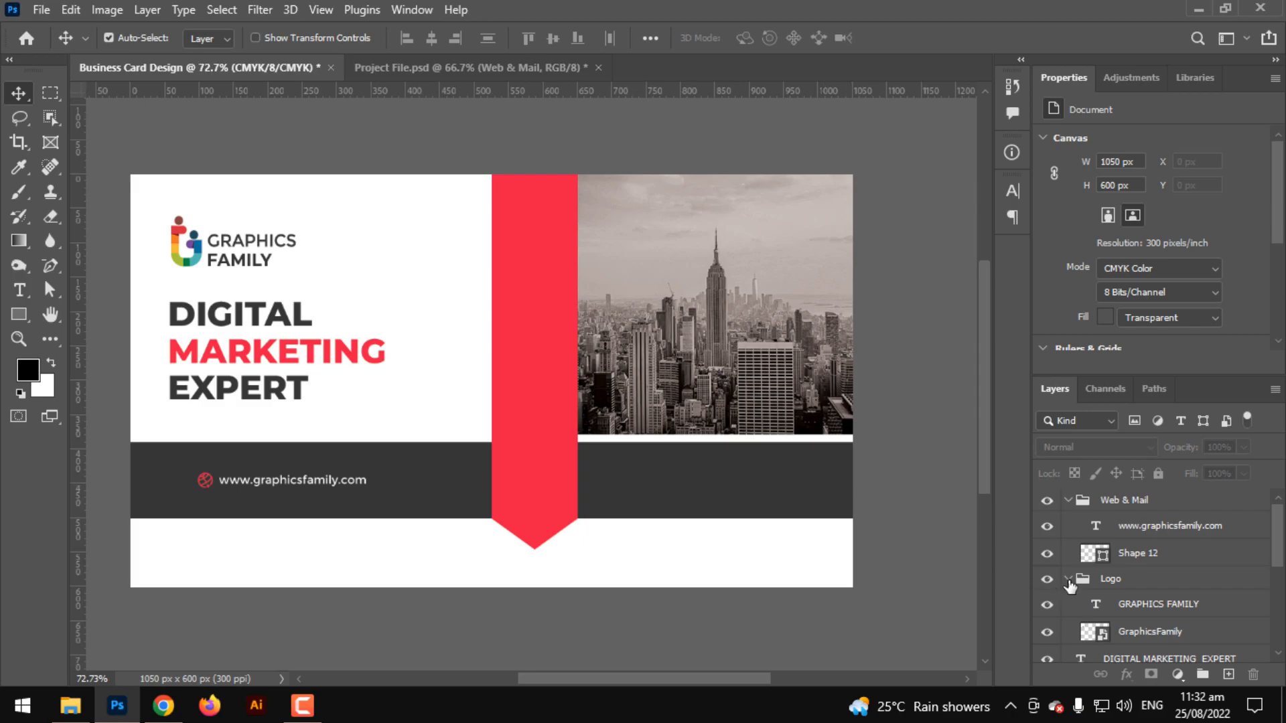
left_click(1068, 580)
left_click(1068, 501)
scroll(1117, 601, "down", 5)
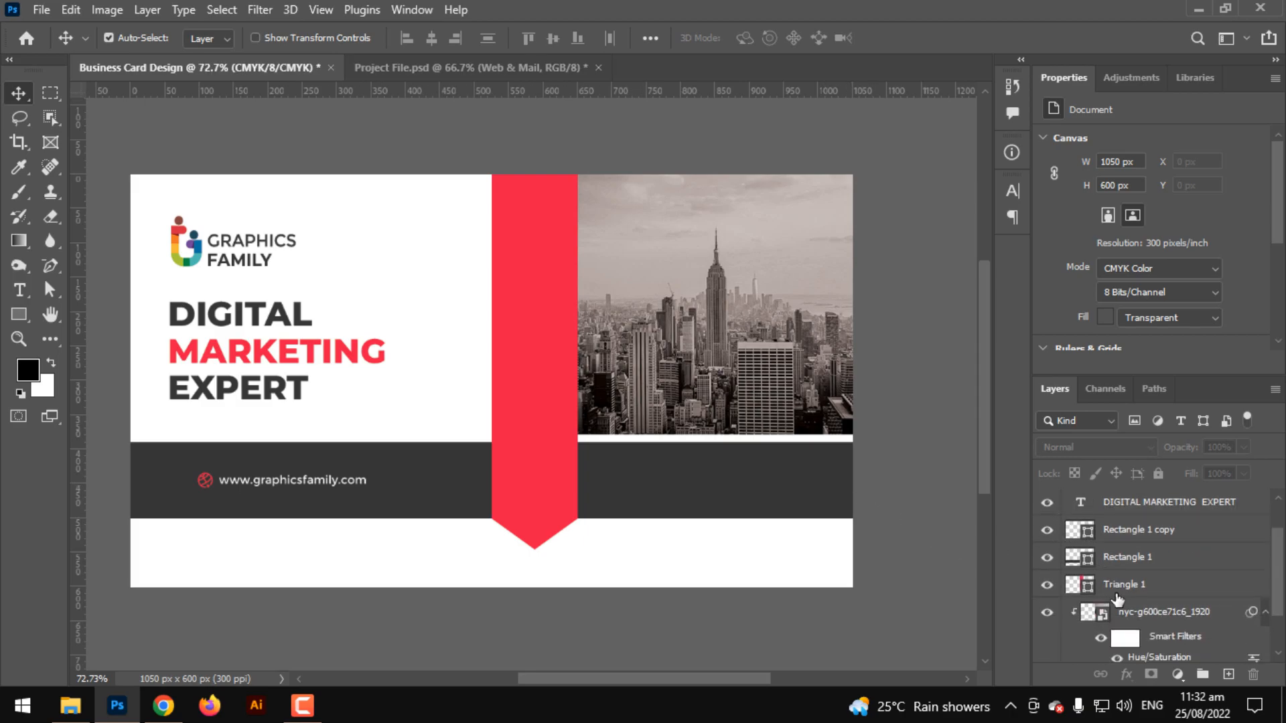
scroll(1116, 611, "up", 1)
scroll(850, 574, "up", 1)
scroll(379, 469, "up", 2)
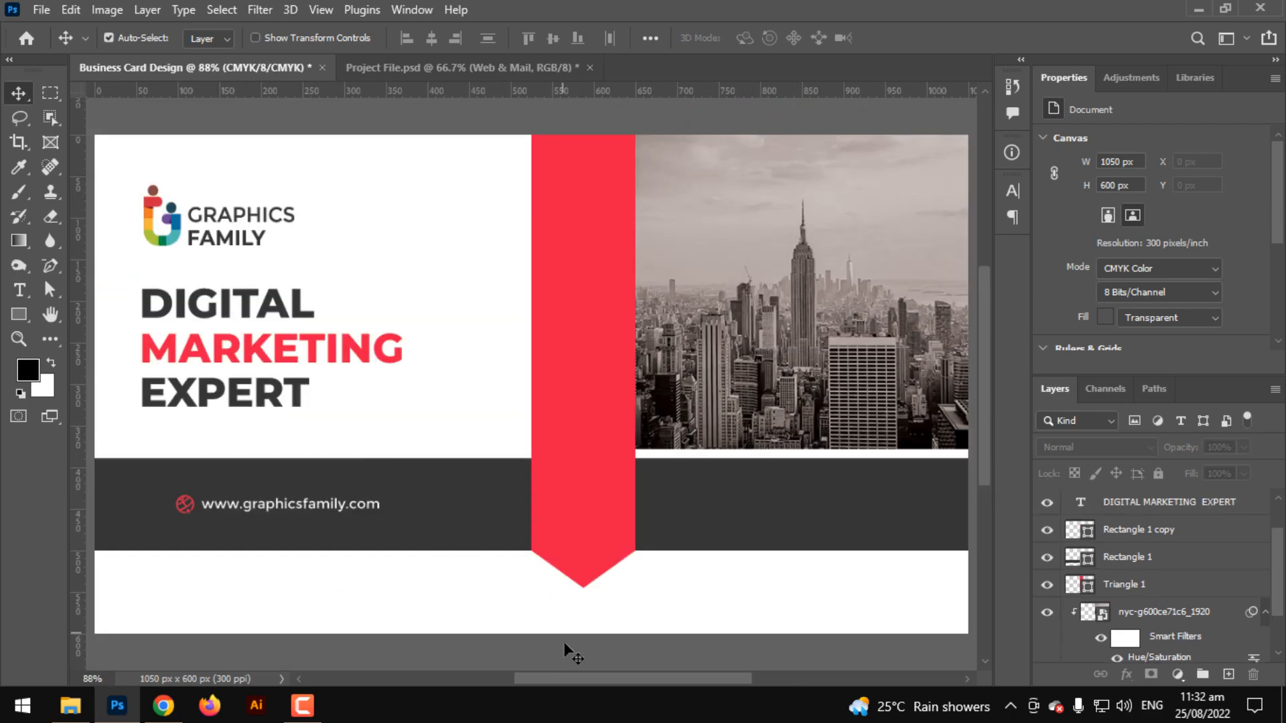
scroll(703, 589, "down", 1)
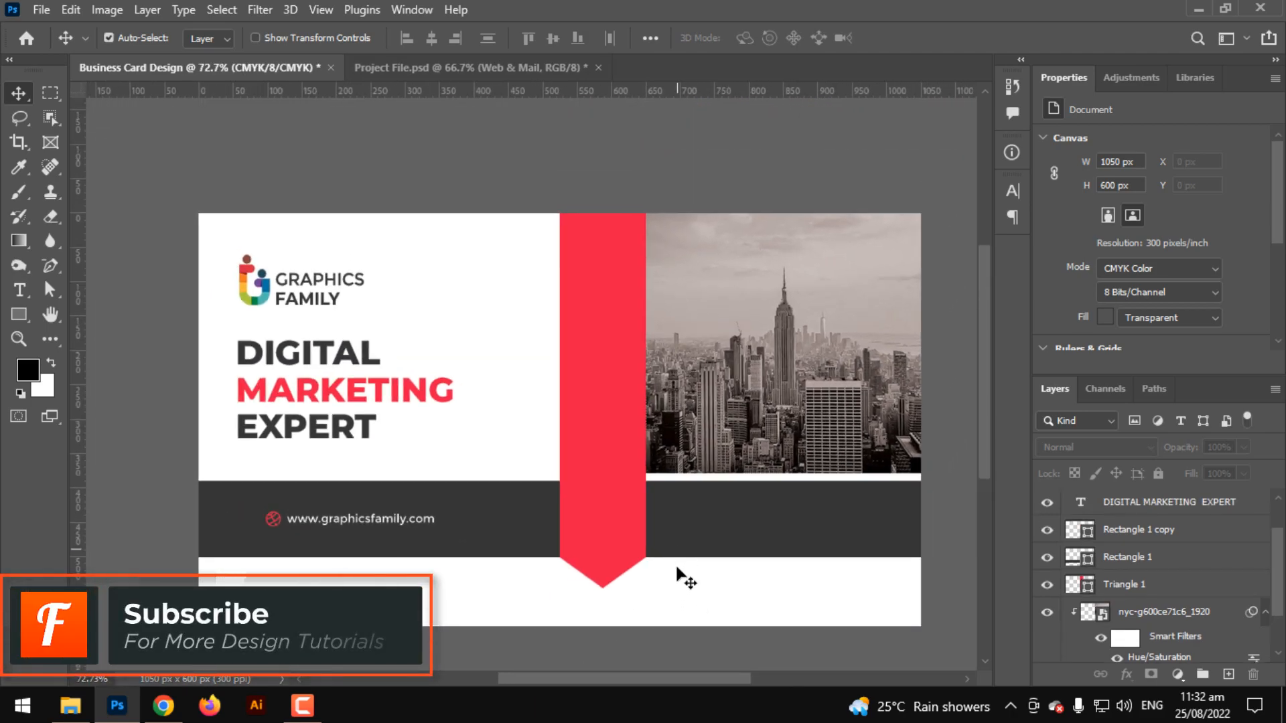
left_click_drag(619, 626, 623, 616)
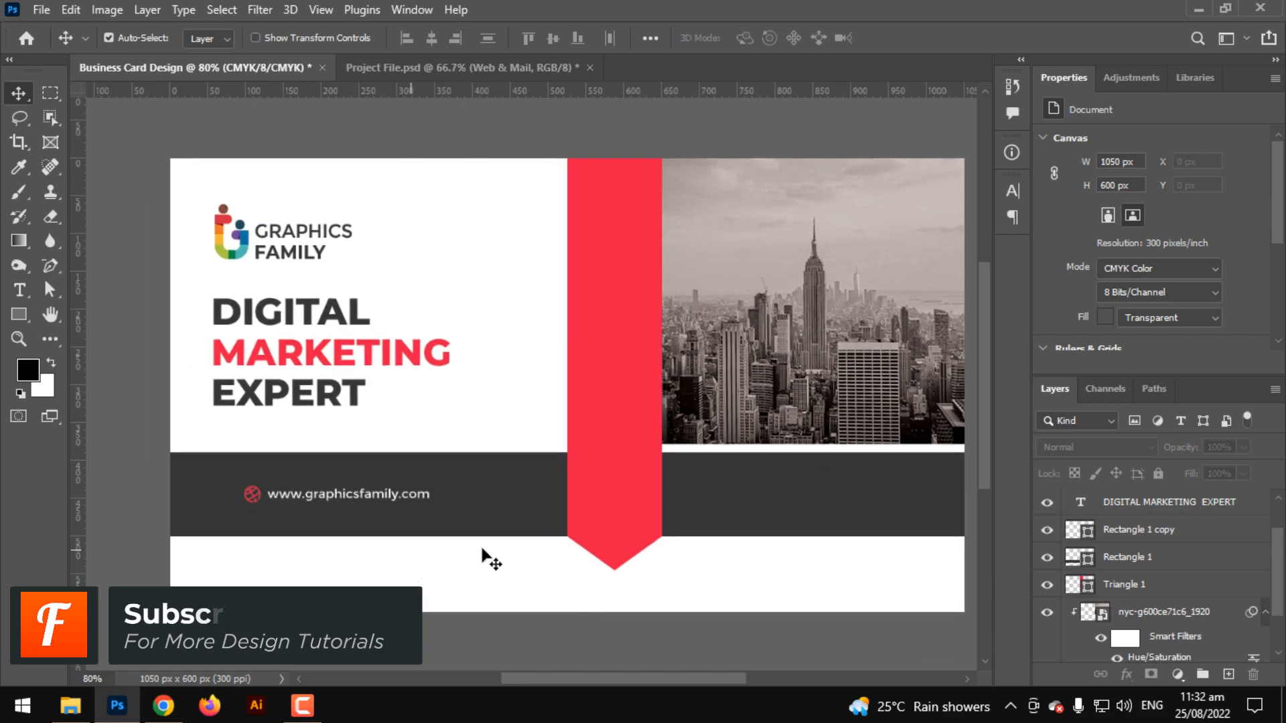
Duplicate the red ribbon, turn the copy upside down and place it at the card's bottom-right corner with only its tip inside
left_click_drag(595, 516, 445, 590)
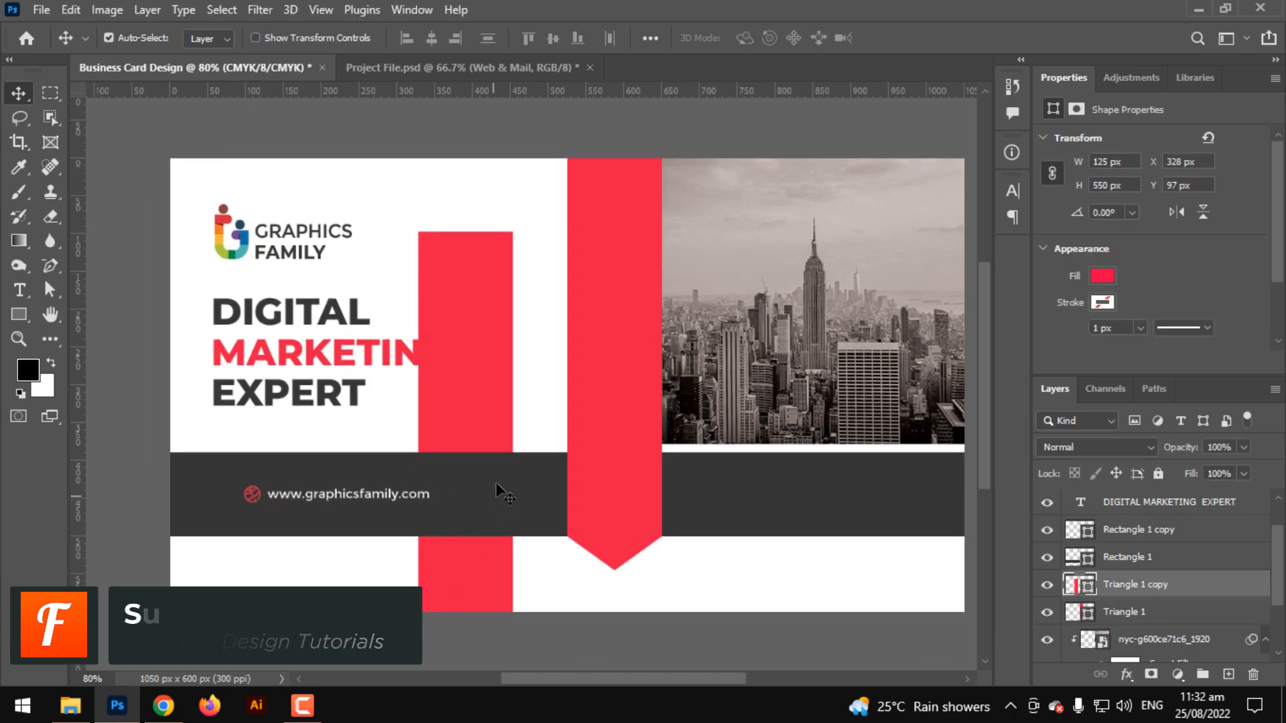
key("ctrl+t")
left_click_drag(546, 302, 387, 615)
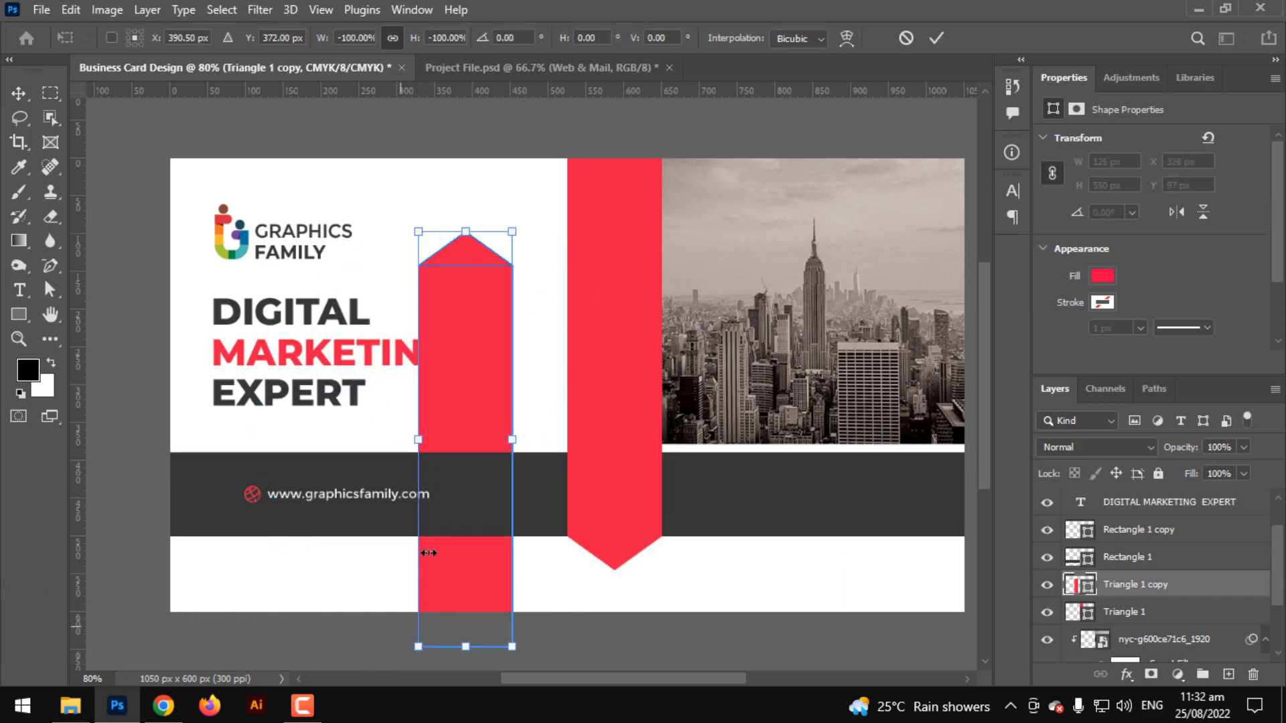
left_click_drag(451, 526, 630, 564)
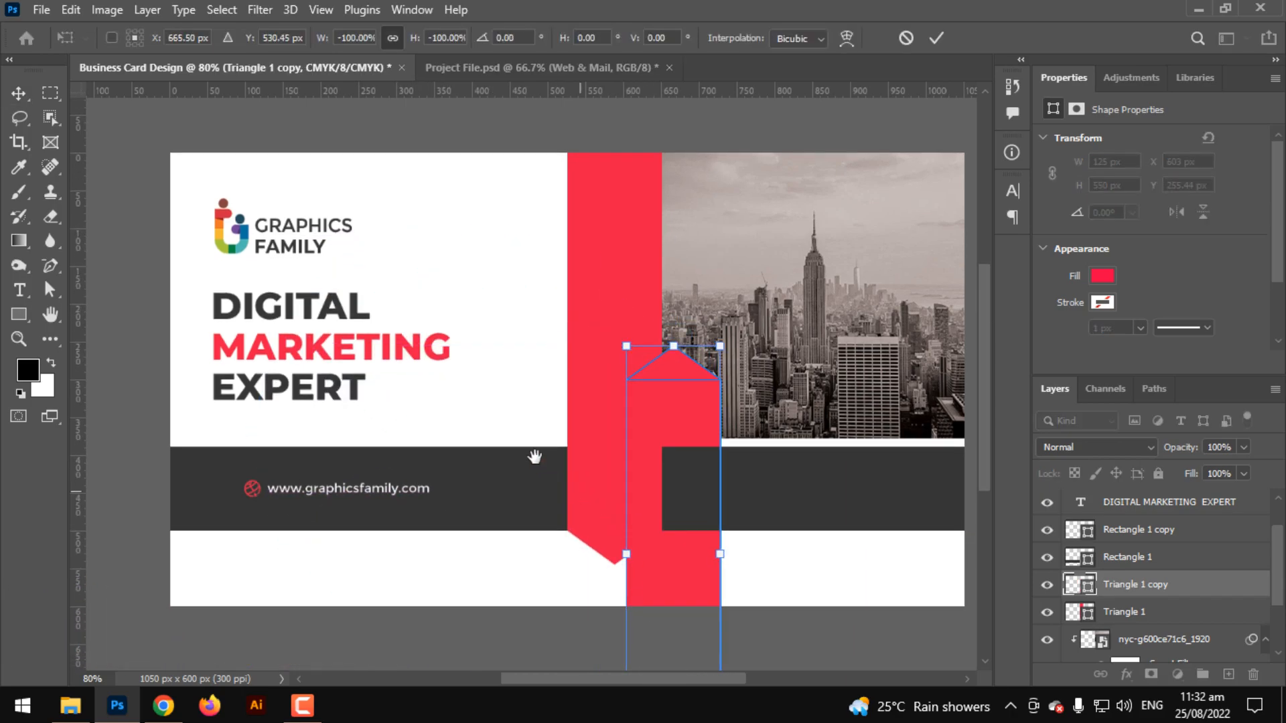
left_click_drag(535, 456, 437, 376)
left_click_drag(600, 496, 842, 635)
key("Return")
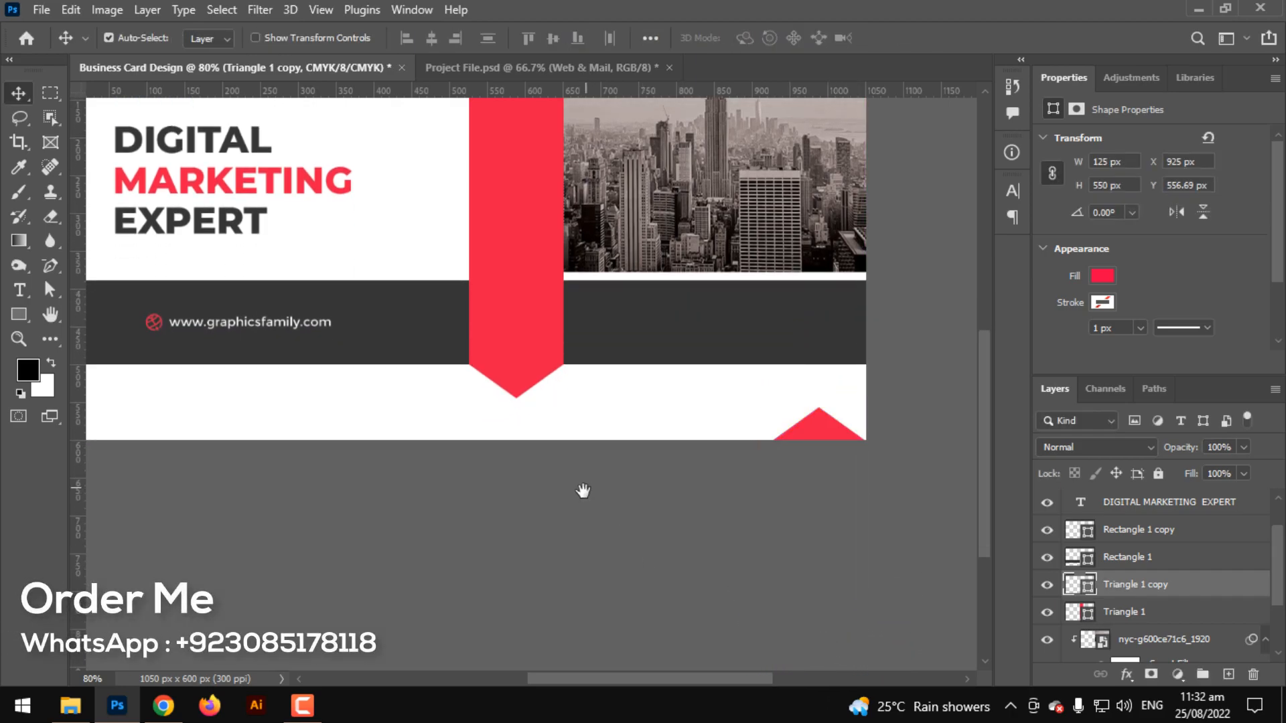
Fine-tune the upside-down ribbon tip's position against the card's right and bottom edges
key("ctrl+0")
mouse_move(819, 525)
left_mouse_down()
mouse_move(812, 517)
mouse_move(828, 530)
left_mouse_up()
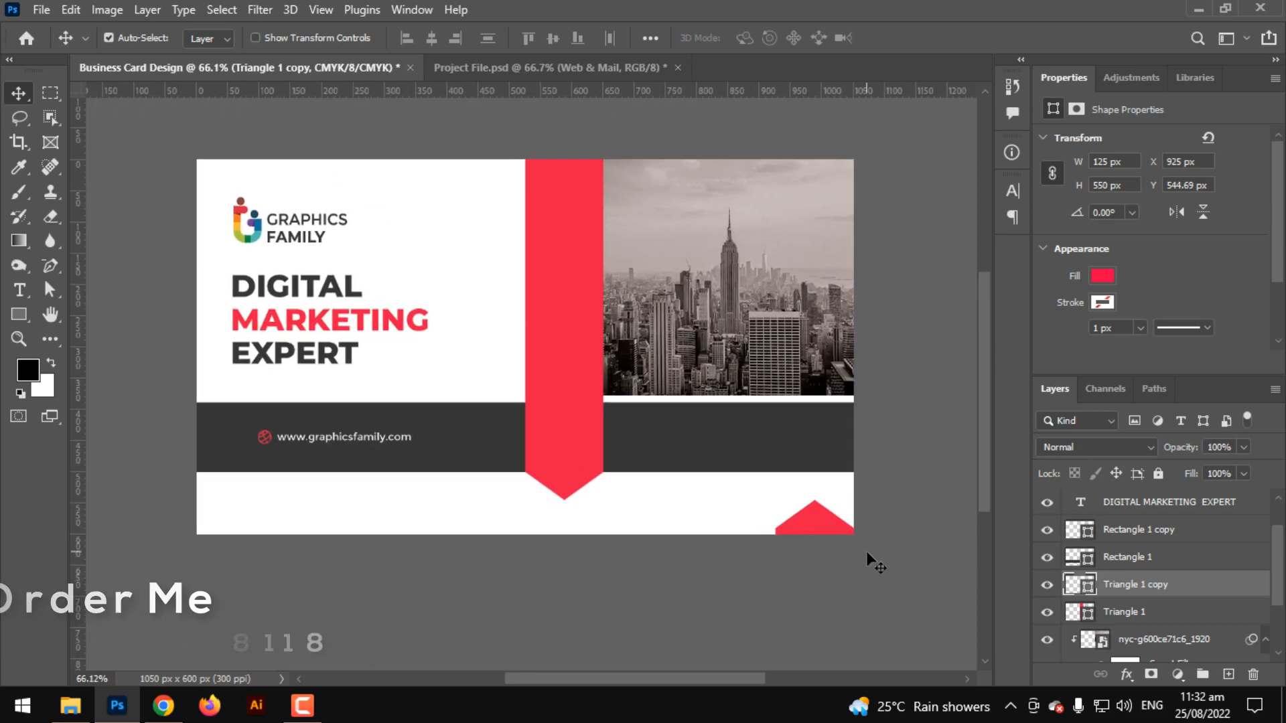
key("Down")
key("Down")
key("Down")
key("Down")
key("Left")
key("Left")
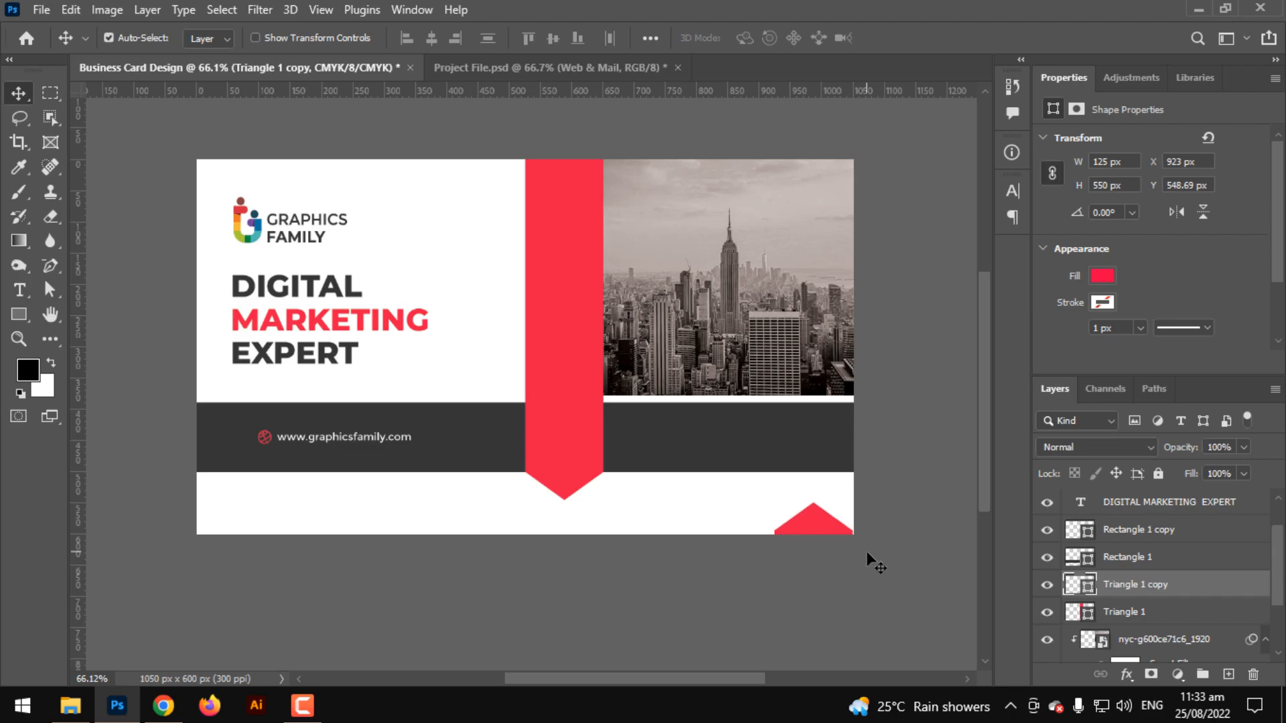
key("Down")
key("Down")
key("Down")
key("Down")
key("Down")
key("Down")
key("Right")
key("Right")
left_click_drag(815, 527, 259, 548)
key("ctrl+j")
key("ctrl+z")
key("ctrl+z")
Rotate the red ribbon copy by -90° and place it at the card's bottom-right corner with its tip pointing left
left_click_drag(817, 528, 753, 509)
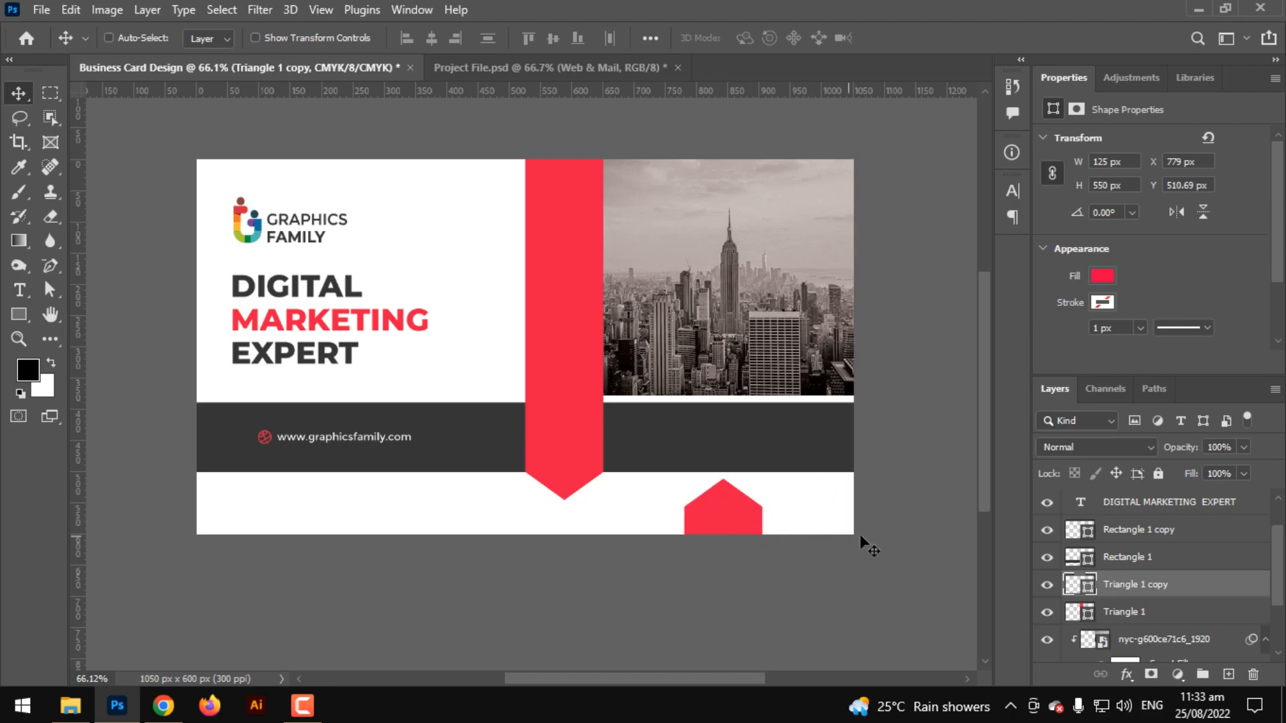
key("ctrl+t")
left_click_drag(827, 479, 502, 532)
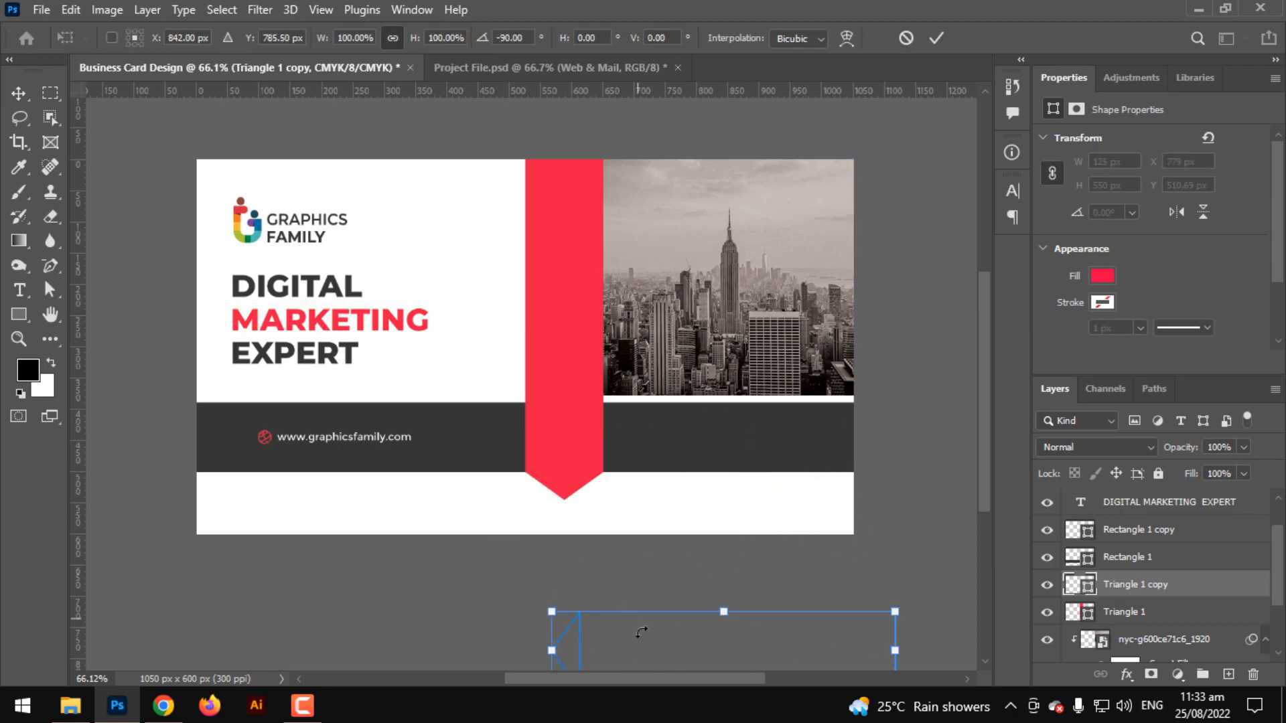
left_click_drag(641, 632, 719, 533)
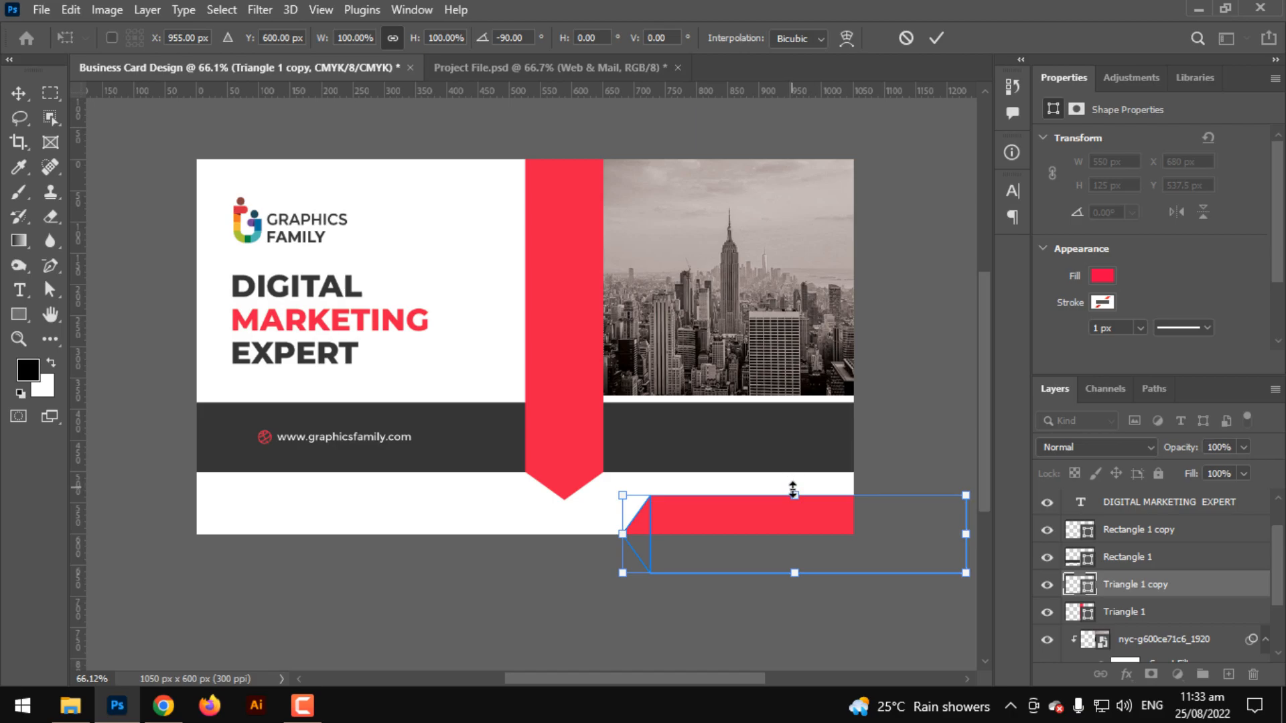
Scale the horizontal red ribbon down to about 376 × 59.5 px
left_click_drag(793, 491, 795, 532)
left_click_drag(962, 509, 856, 507)
key("Return")
key("v")
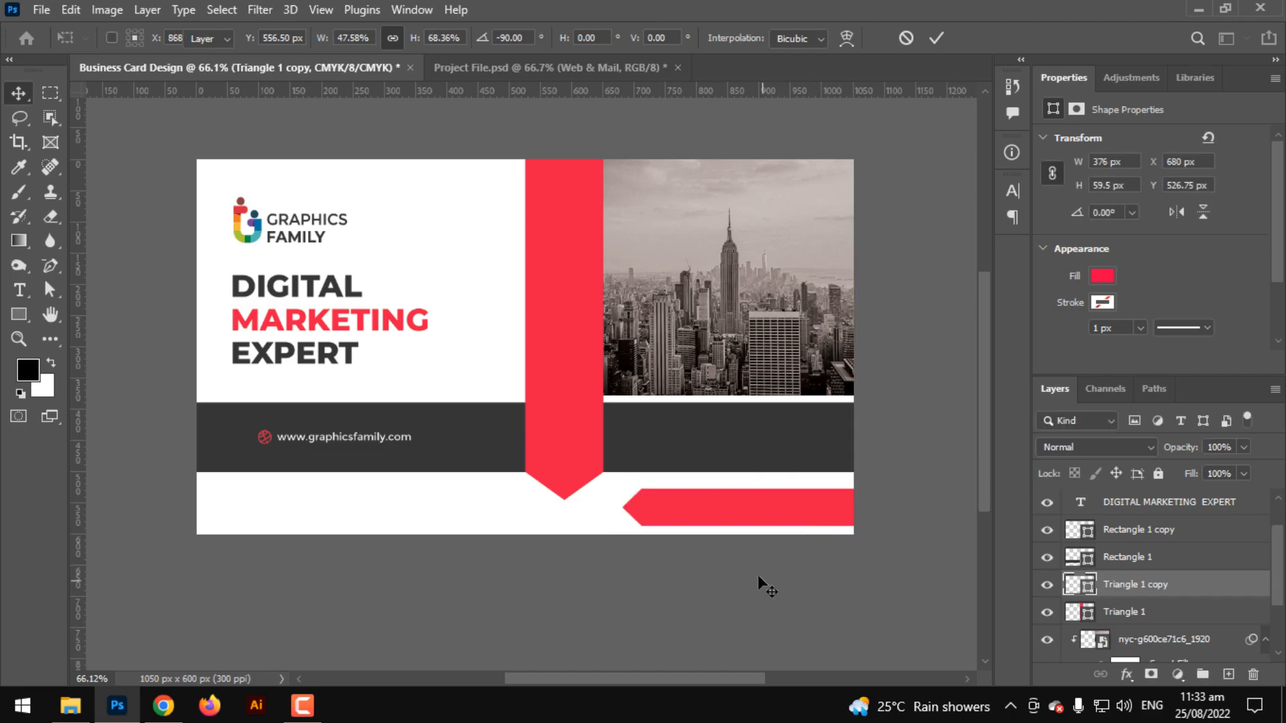
Tuck the horizontal red ribbon halfway behind the right dark gray bar's lower edge, at about X 775 px, Y 471 px
left_click_drag(747, 508, 814, 498)
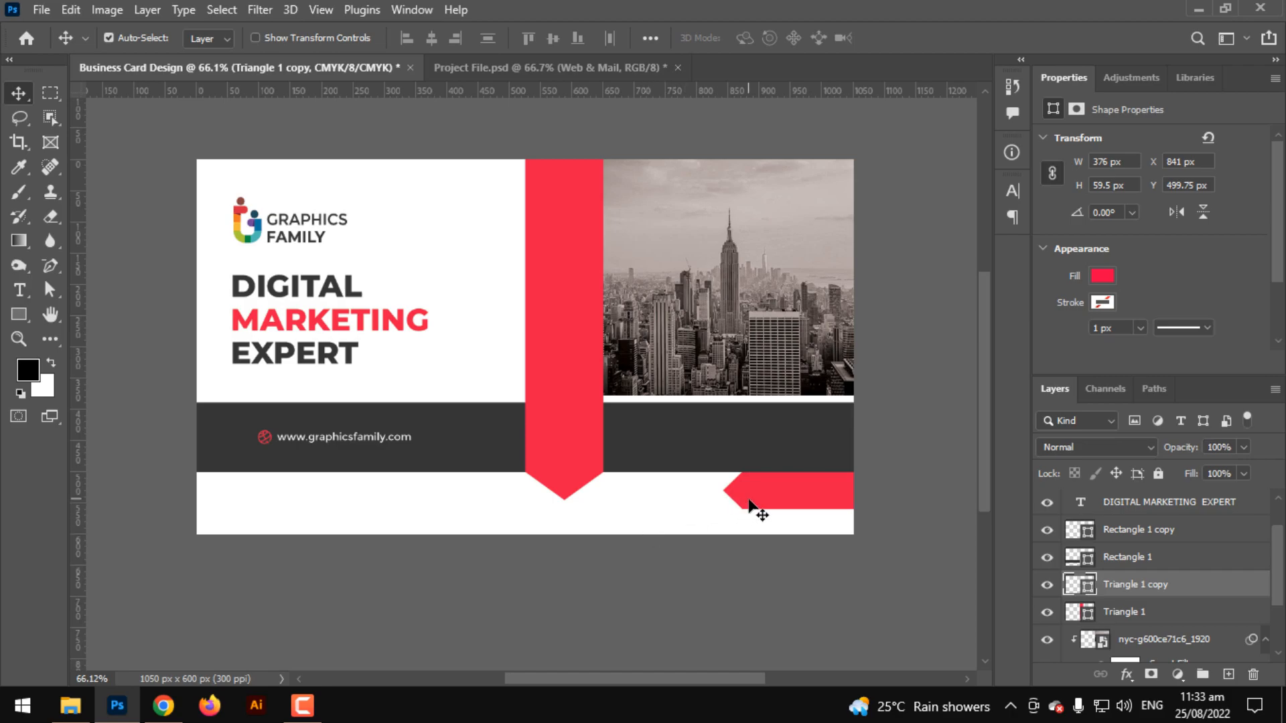
mouse_move(749, 489)
left_mouse_down()
mouse_move(748, 478)
mouse_move(757, 503)
mouse_move(757, 489)
mouse_move(722, 489)
mouse_move(737, 489)
left_mouse_up()
scroll(710, 549, "up", 3)
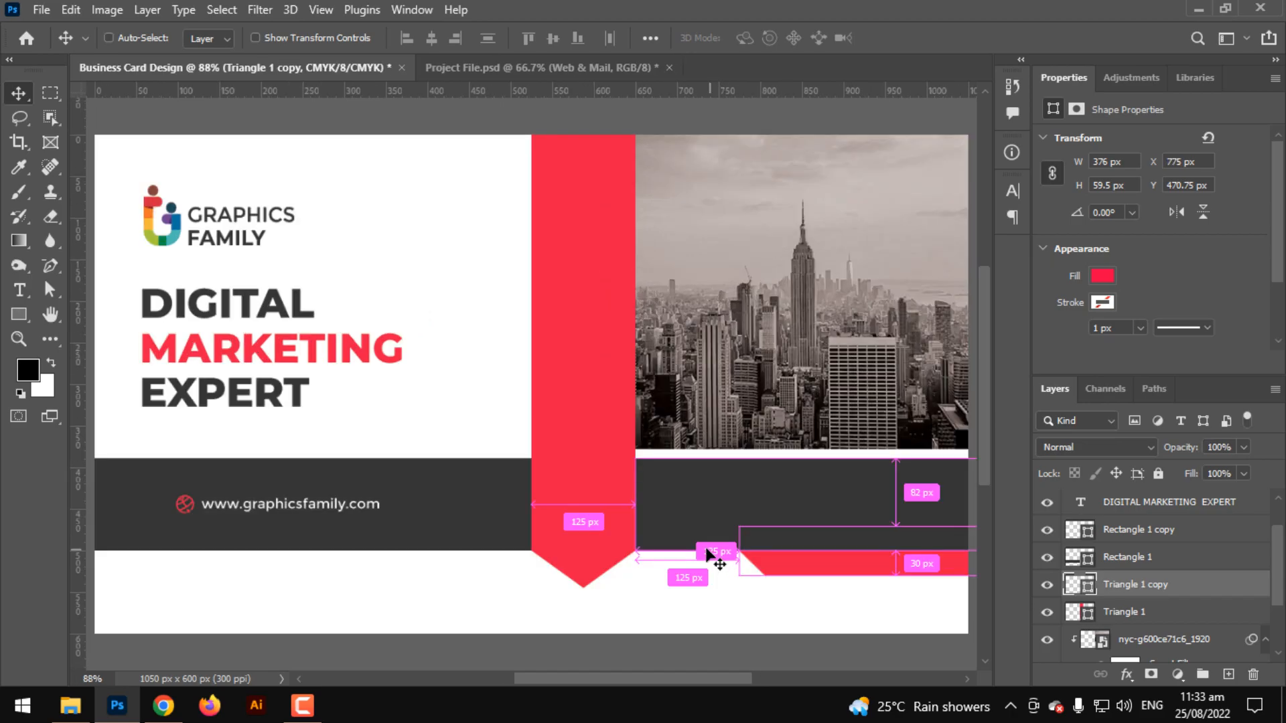
key("ctrl")
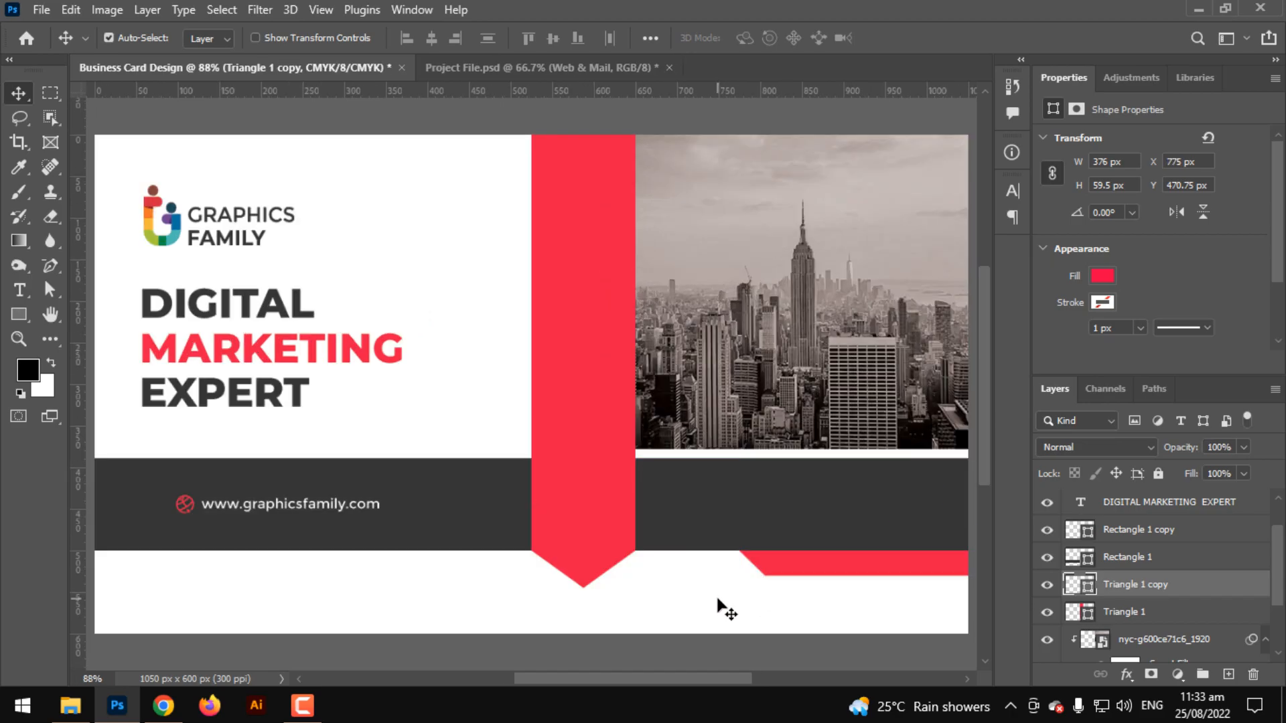
scroll(718, 600, "down", 2)
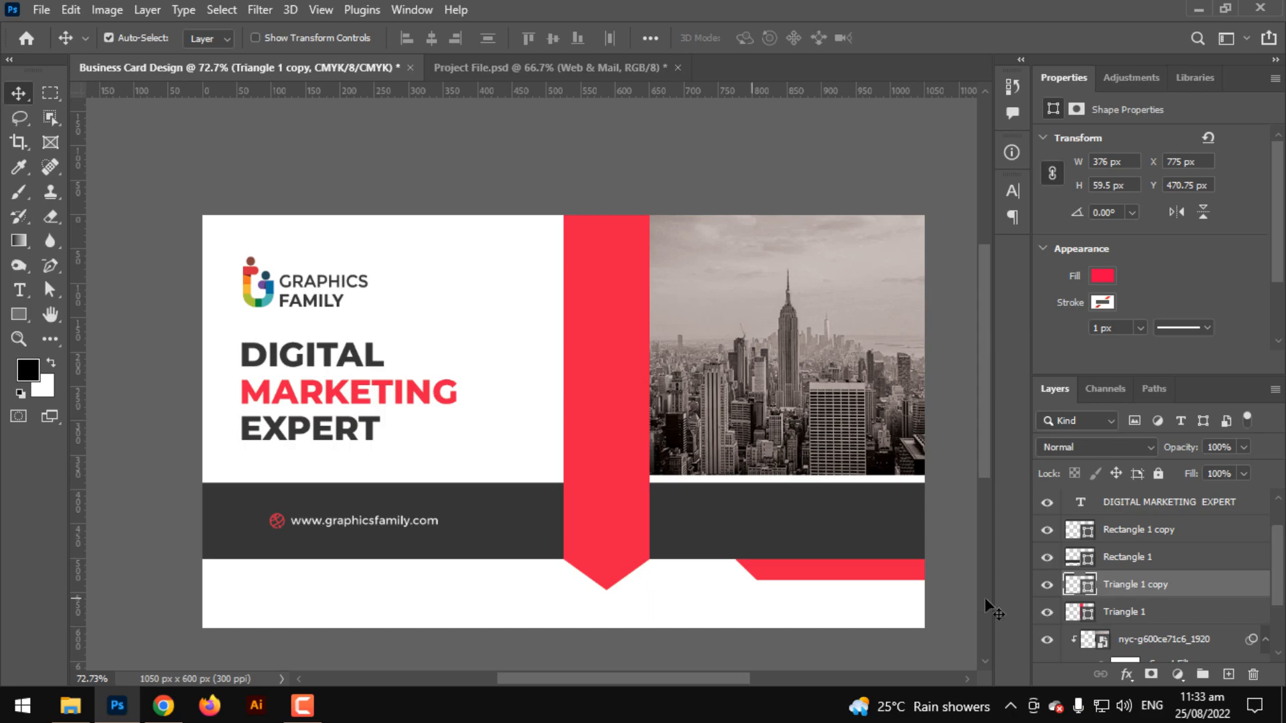
Group all the card's layers, from the Web & Mail group down to the background
scroll(1164, 553, "up", 2)
left_click(1156, 503)
scroll(1155, 616, "down", 5)
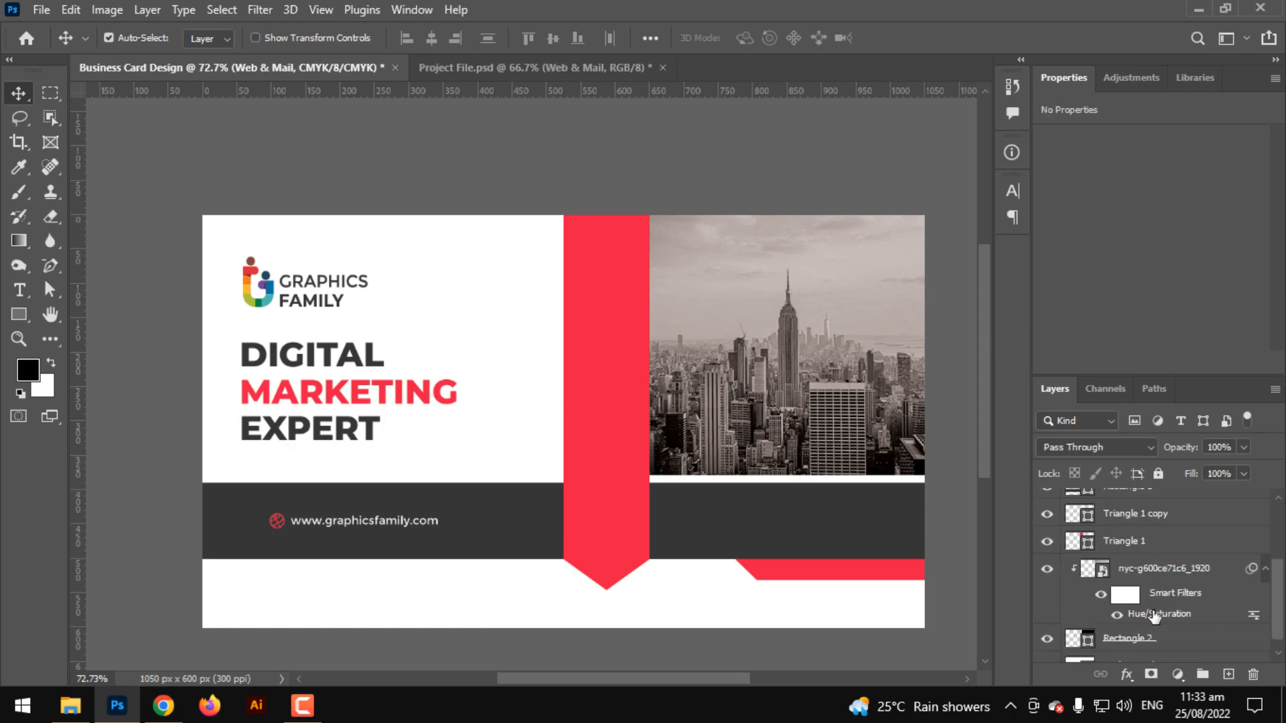
left_click(1159, 647, "shift")
left_click(1203, 674)
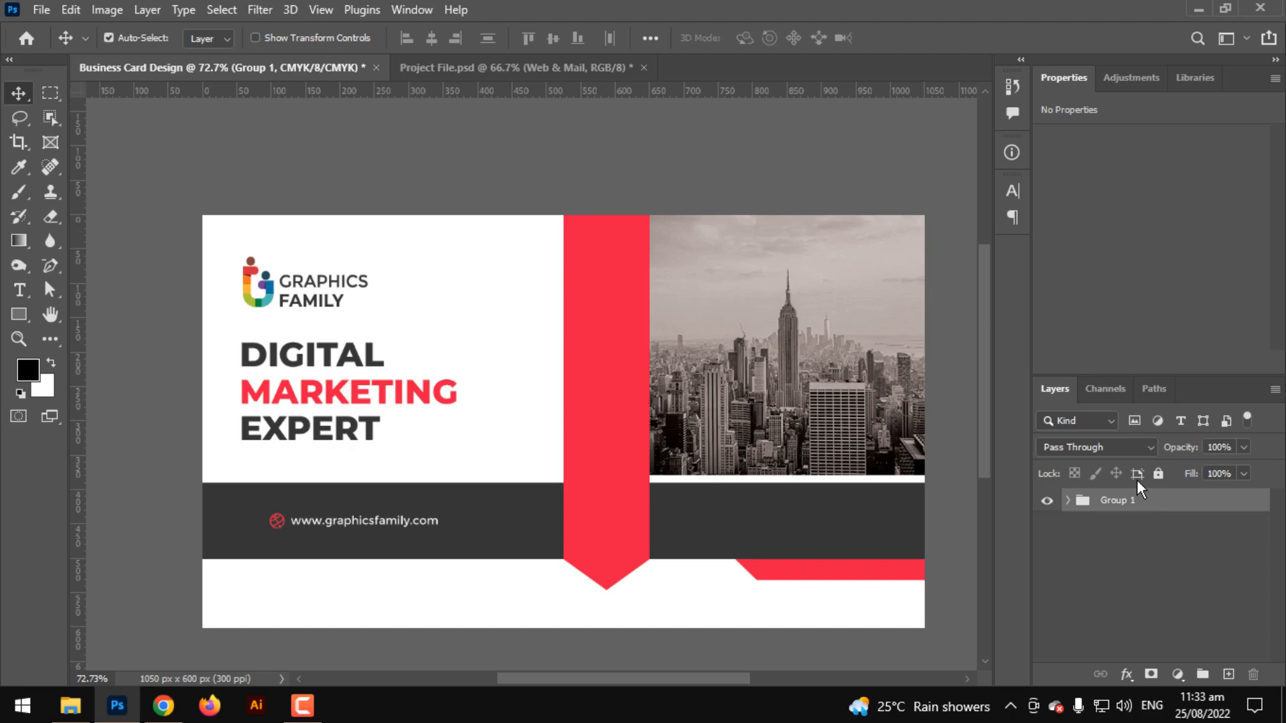
Rename the new layer group as Back Side
double_click(1124, 501)
type("bAKC")
key("BackSpace")
key("BackSpace")
key("BackSpace")
key("BackSpace")
type("Back Side")
key("Return")
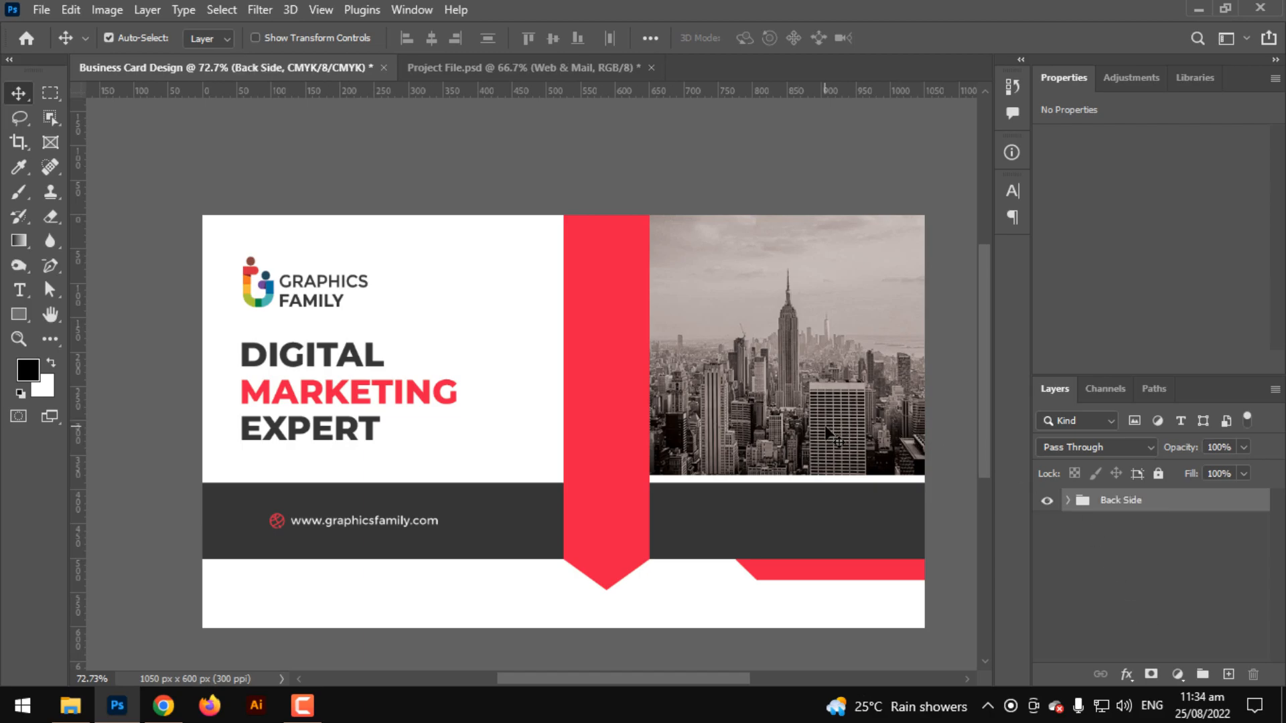
key("ctrl+j")
left_click(1067, 501)
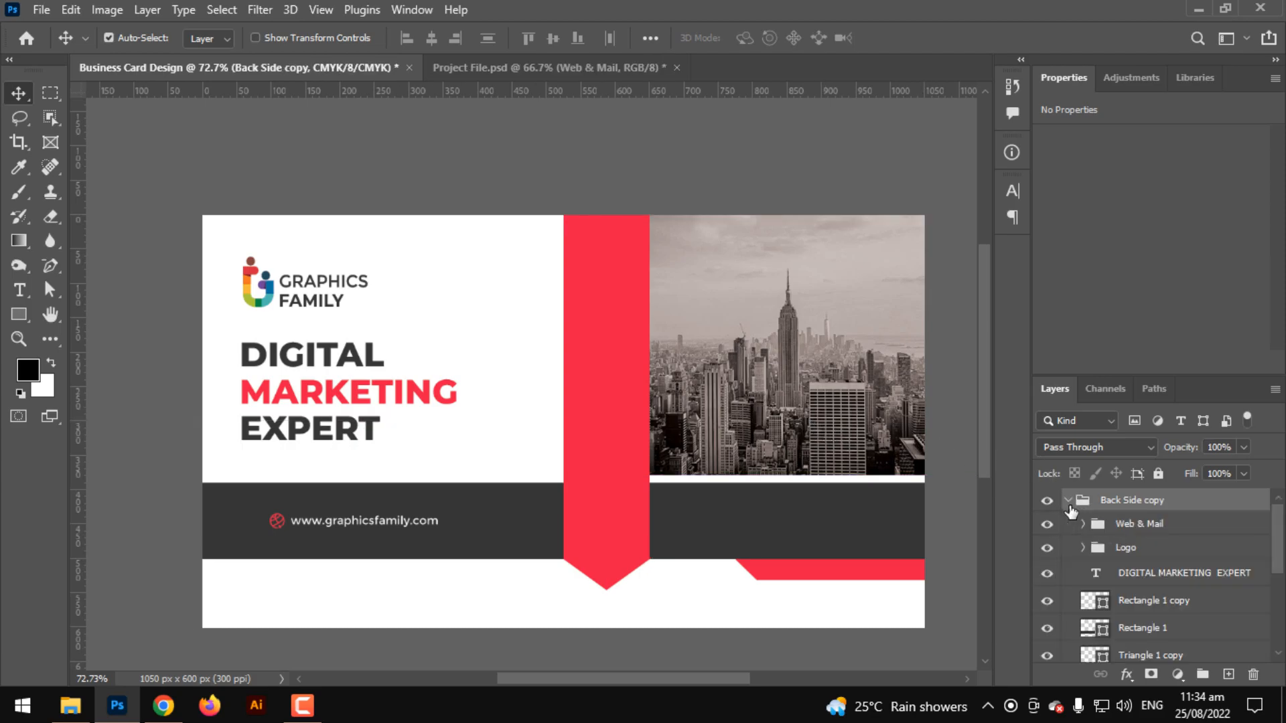
left_click(1112, 529)
key("Delete")
key("Delete")
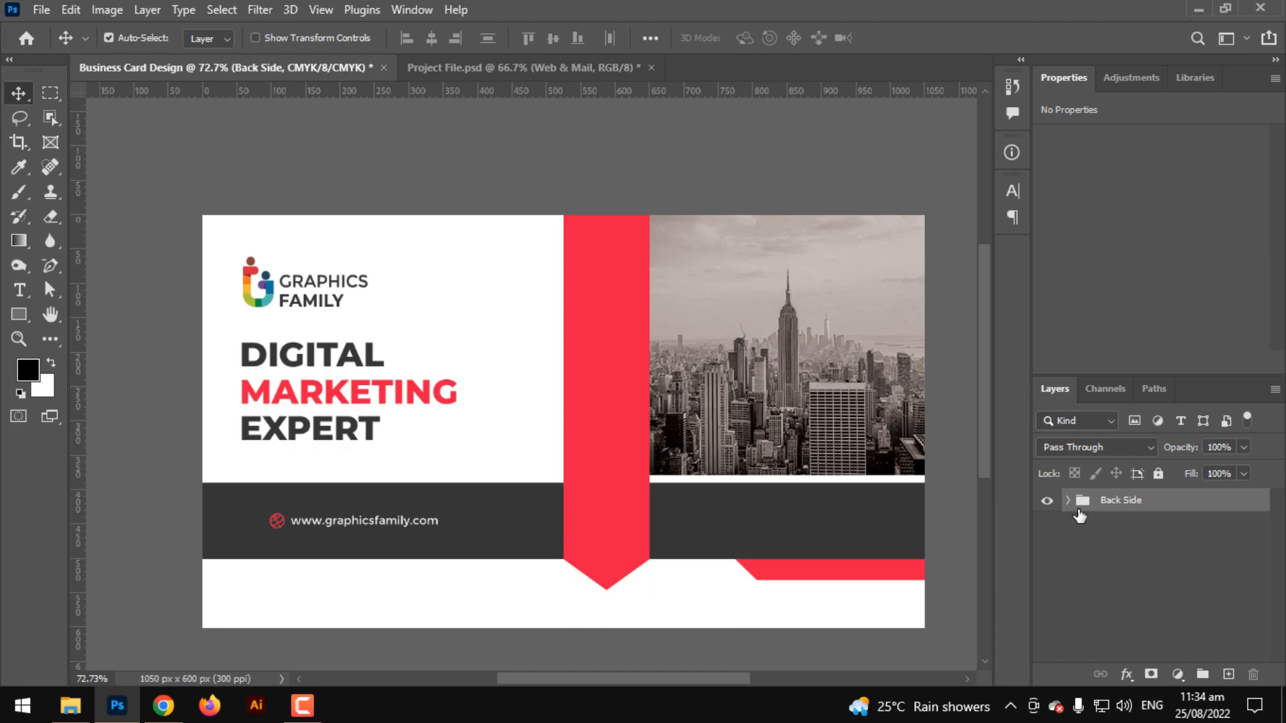
Duplicate the Back Side group and delete the Web & Mail group, Logo group and DIGITAL MARKETING EXPERT headline from the copy
key("ctrl+j")
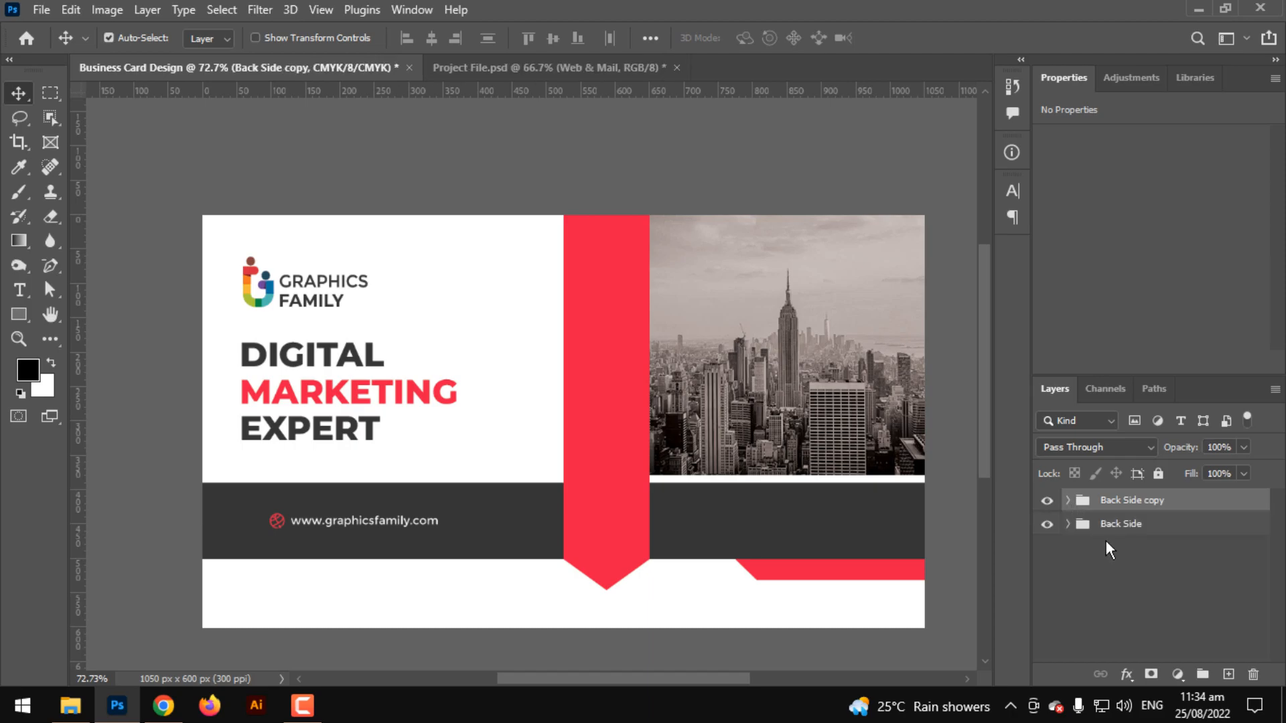
left_click(1069, 503)
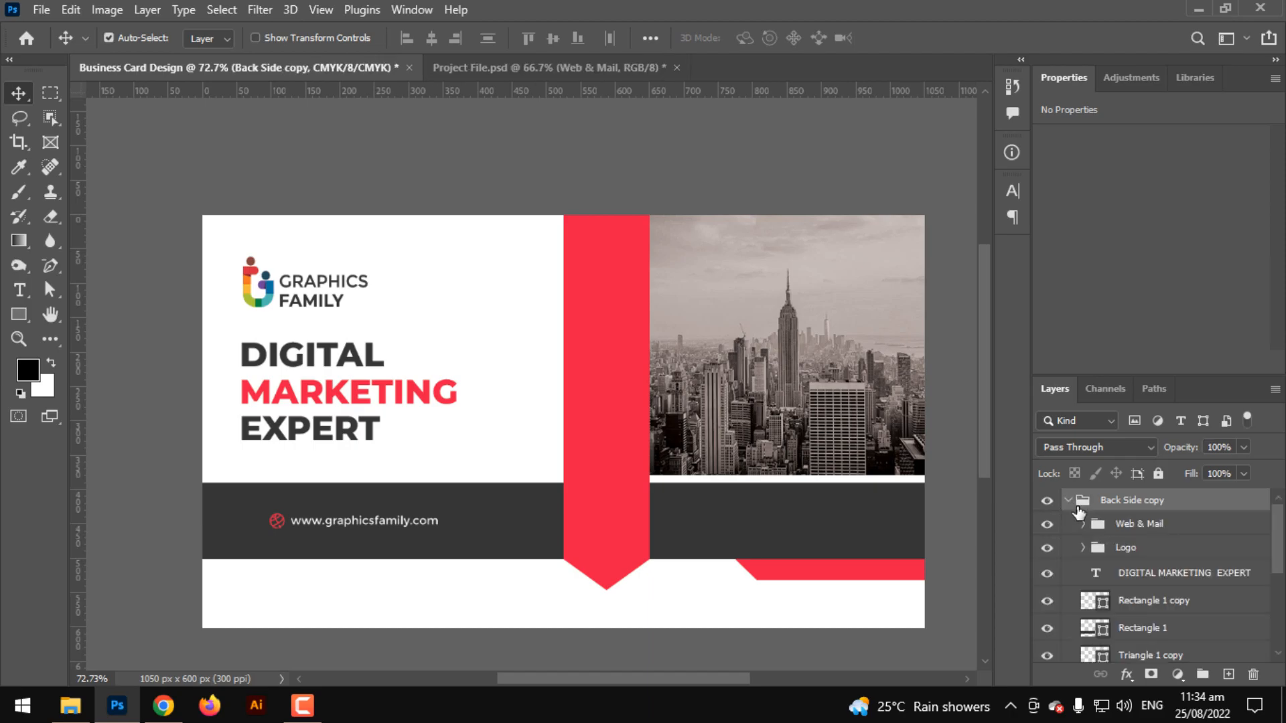
left_click(1126, 524)
key("Delete")
left_click(1130, 528)
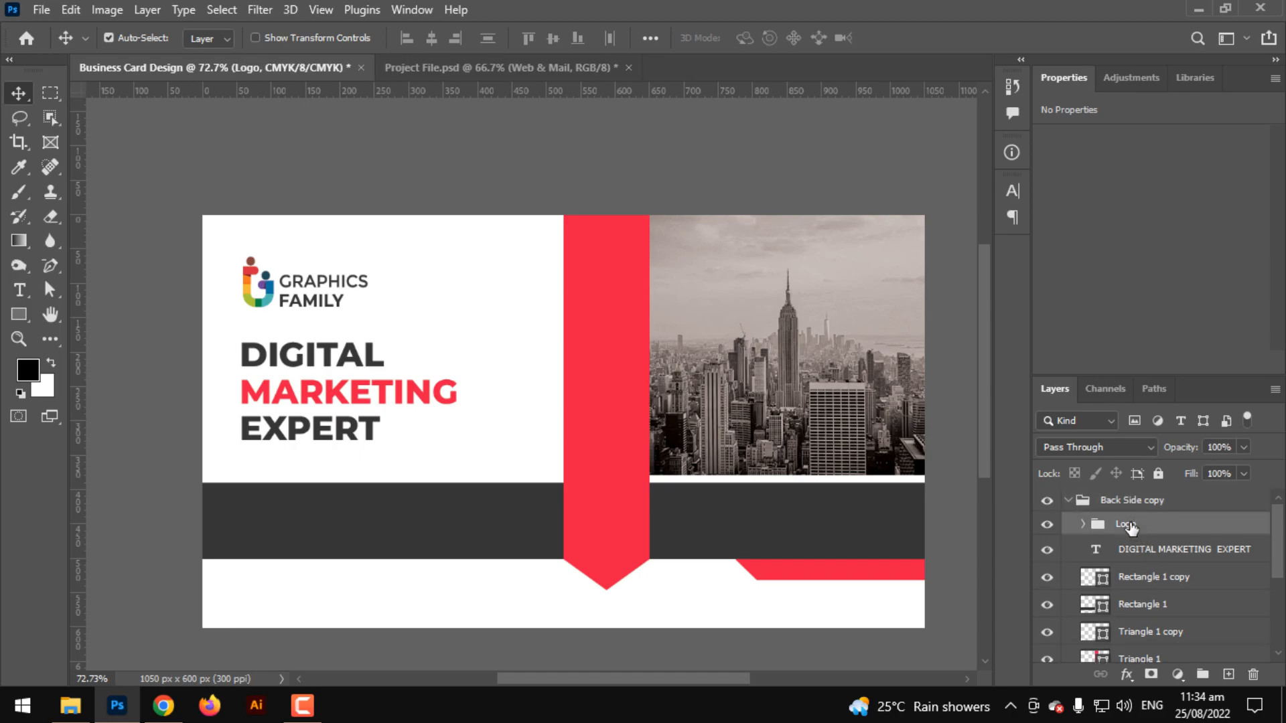
key("Delete")
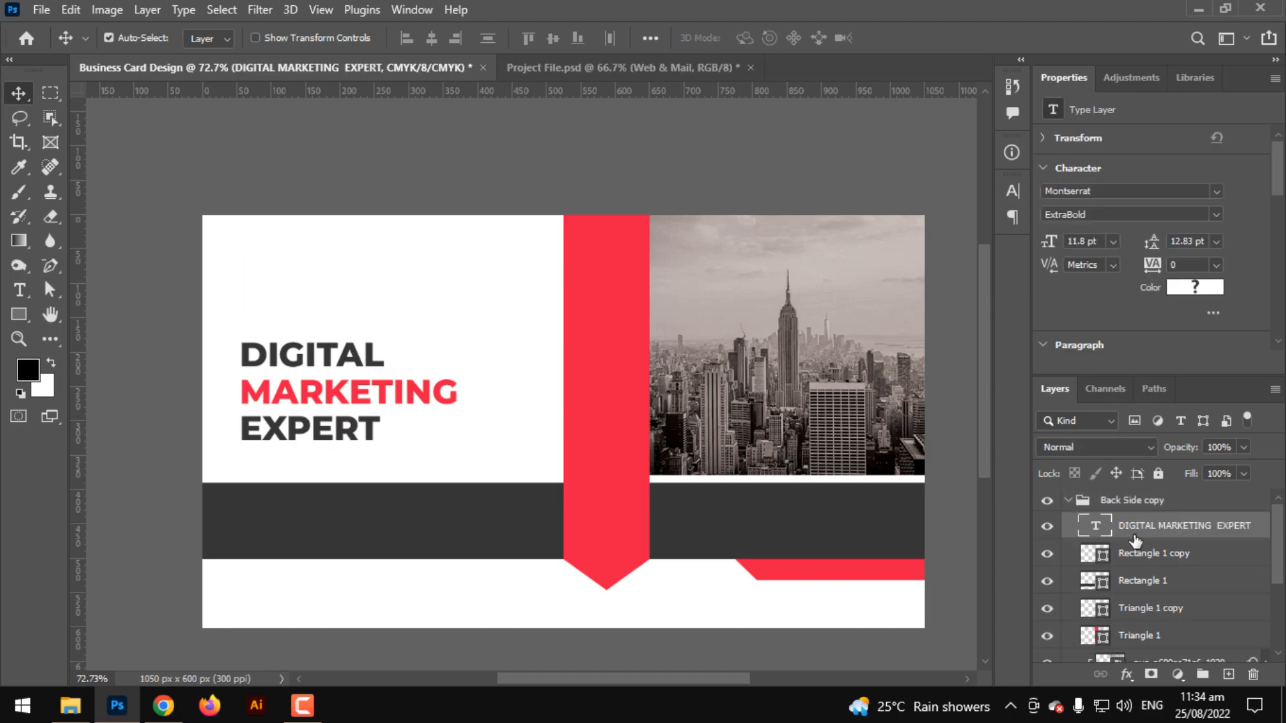
key("Delete")
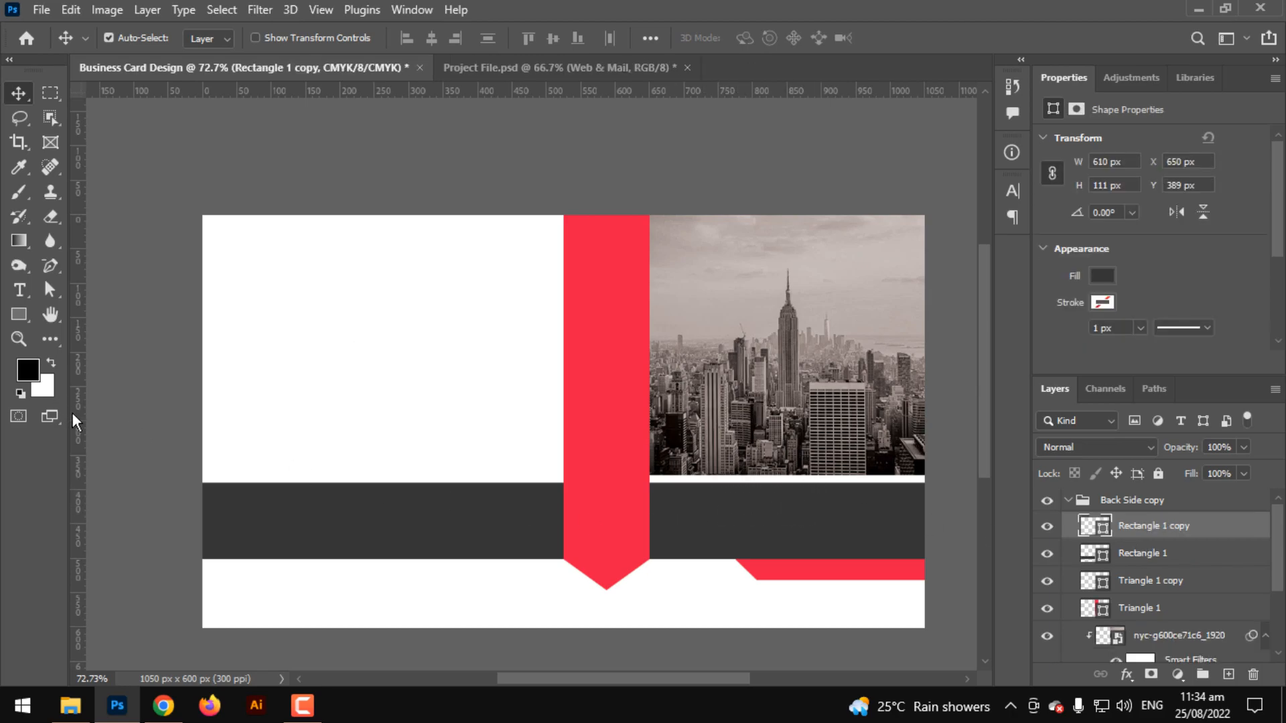
Paste the QR code onto the card and scale it to about 157 × 158 px over the vertical red ribbon's lower part
key("ctrl+v")
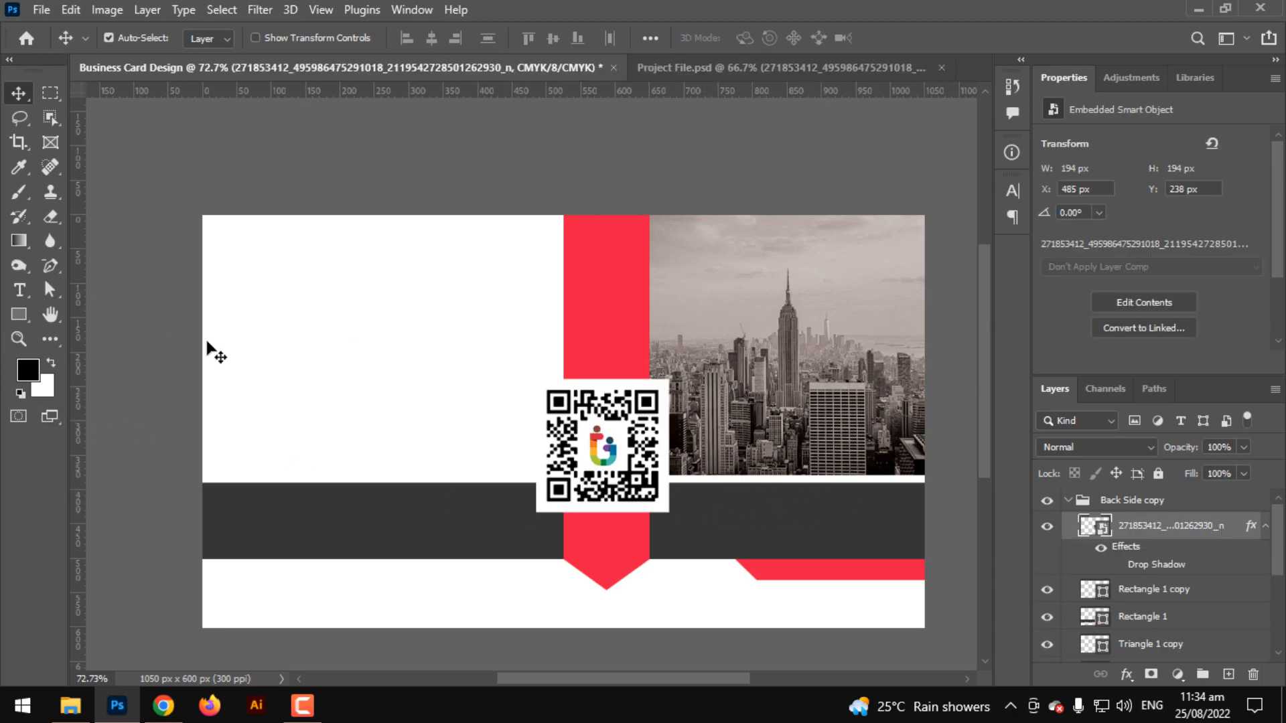
left_click_drag(606, 455, 611, 516)
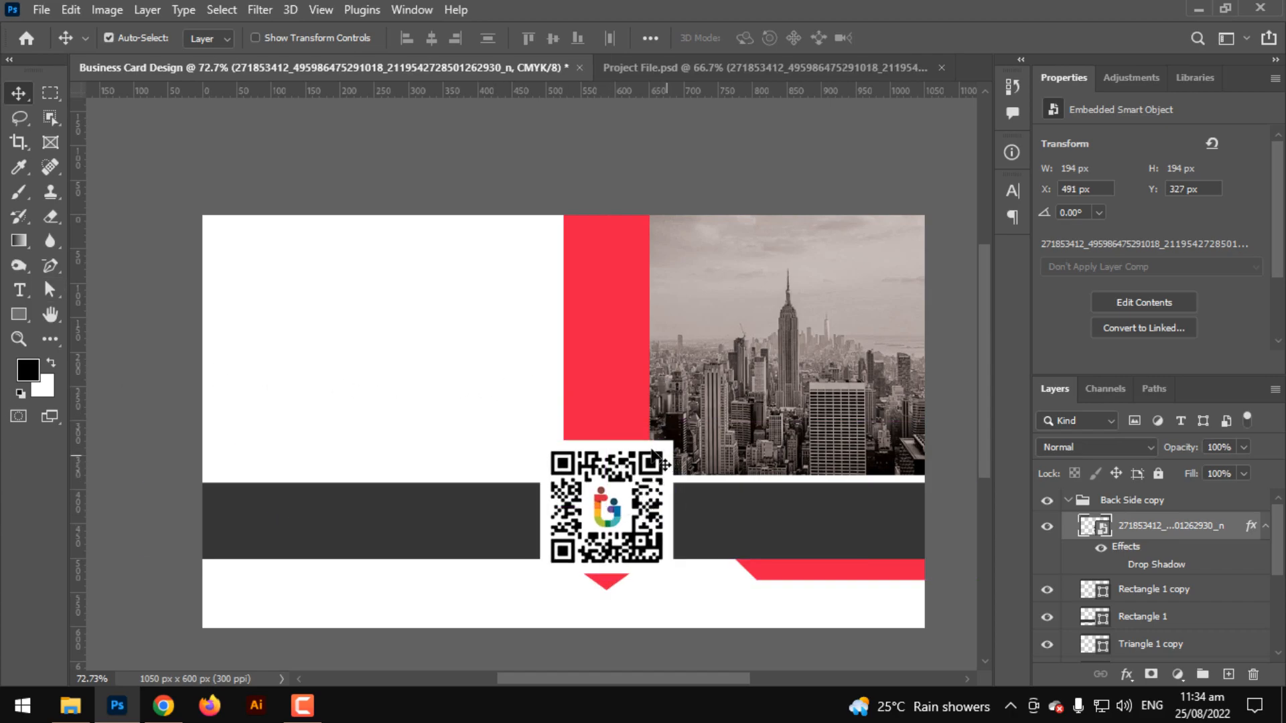
key("ctrl+t")
mouse_move(674, 438)
left_mouse_down()
mouse_move(651, 462)
mouse_move(643, 507)
mouse_move(667, 460)
left_mouse_up()
left_click_drag(625, 519, 627, 514)
key("Return")
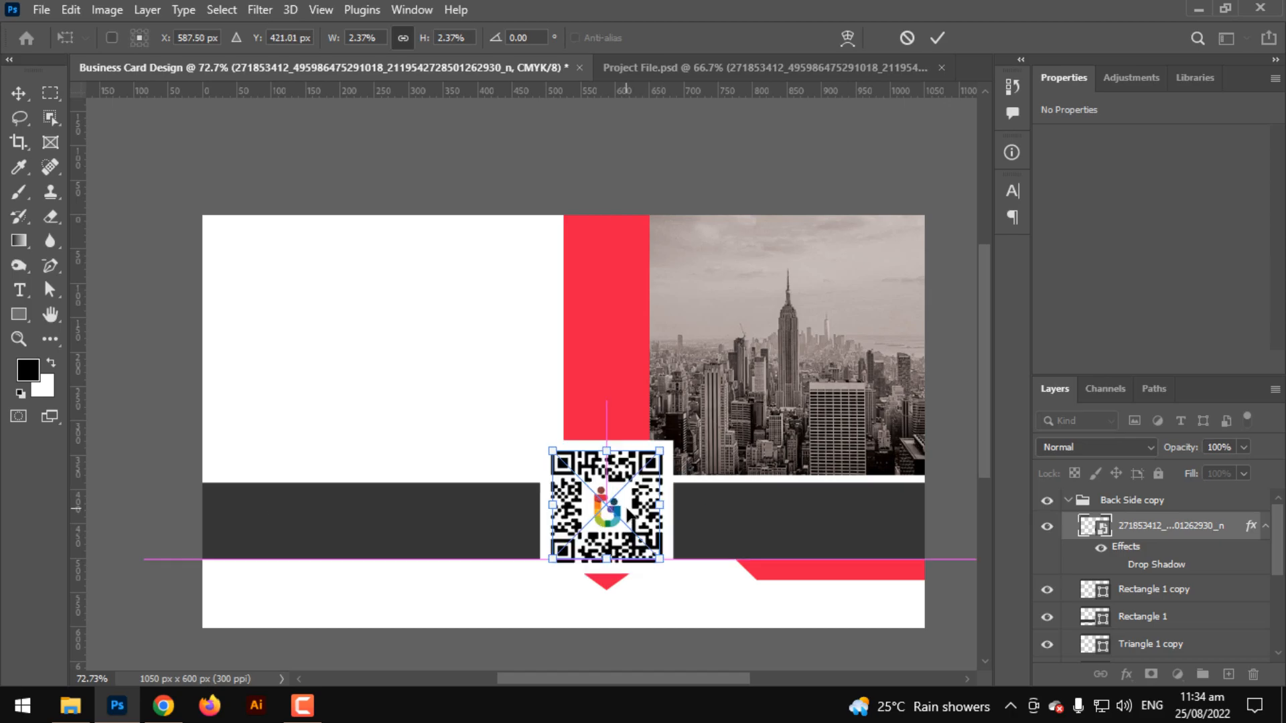
Try to align the horizontal centers of the QR code and the vertical red ribbon
scroll(616, 515, "up", 3)
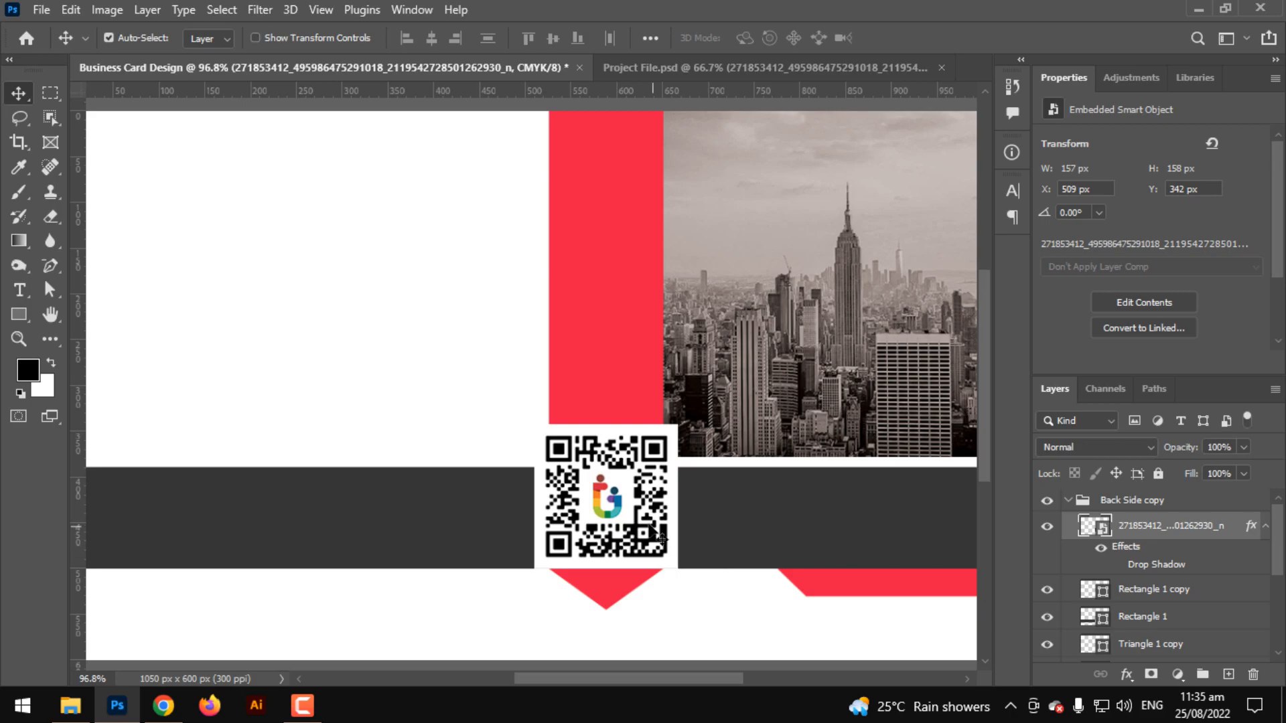
mouse_move(643, 529)
left_mouse_down()
mouse_move(665, 519)
mouse_move(649, 525)
left_mouse_up()
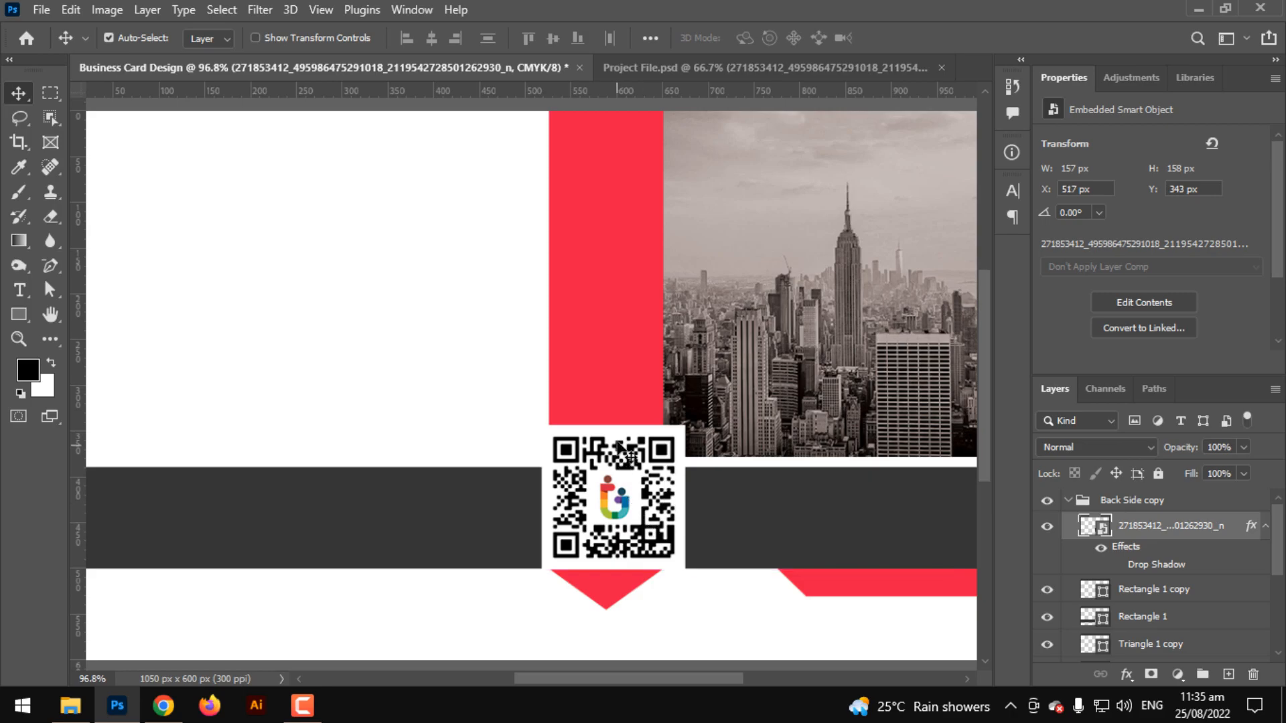
left_click(608, 307, "shift")
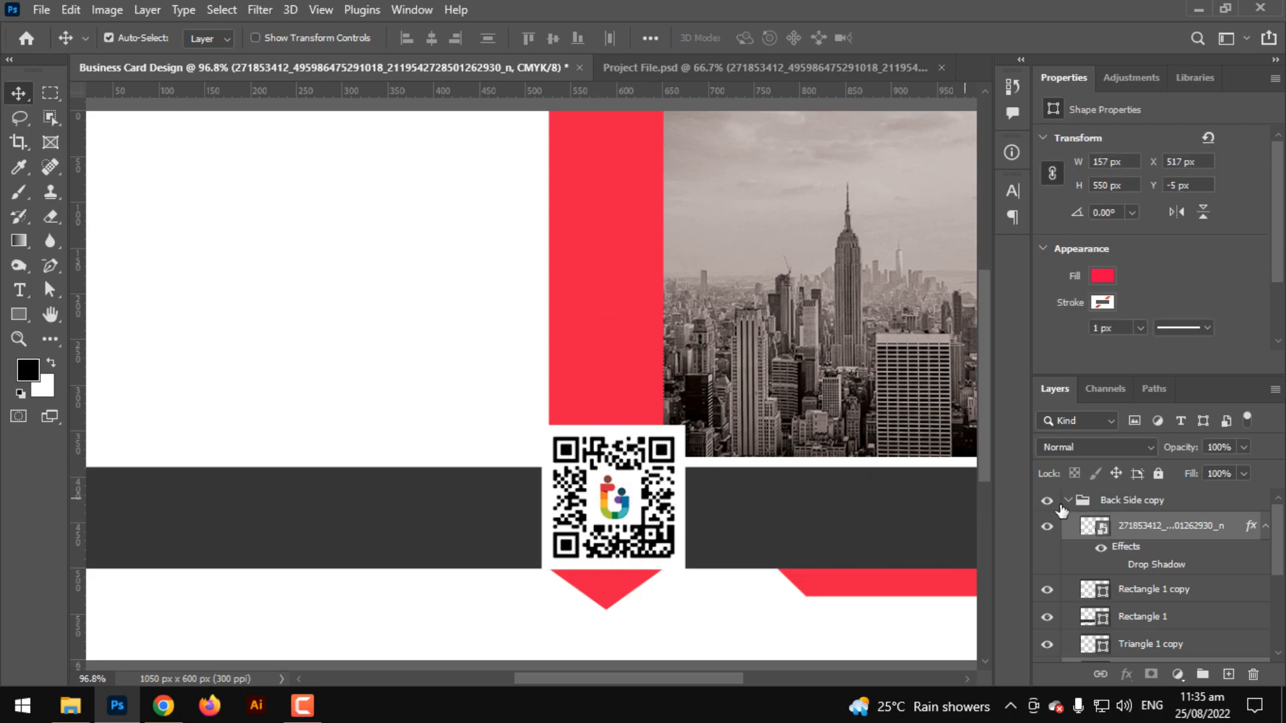
left_click(432, 39)
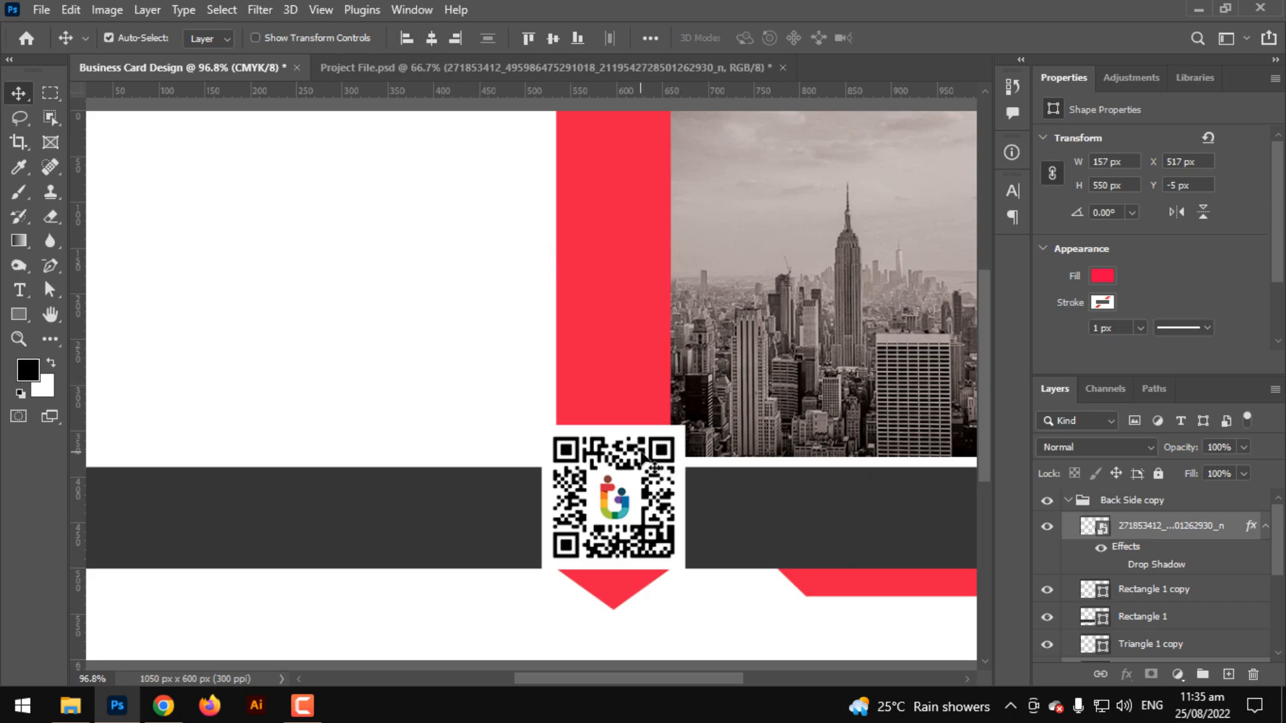
scroll(637, 613, "down", 2)
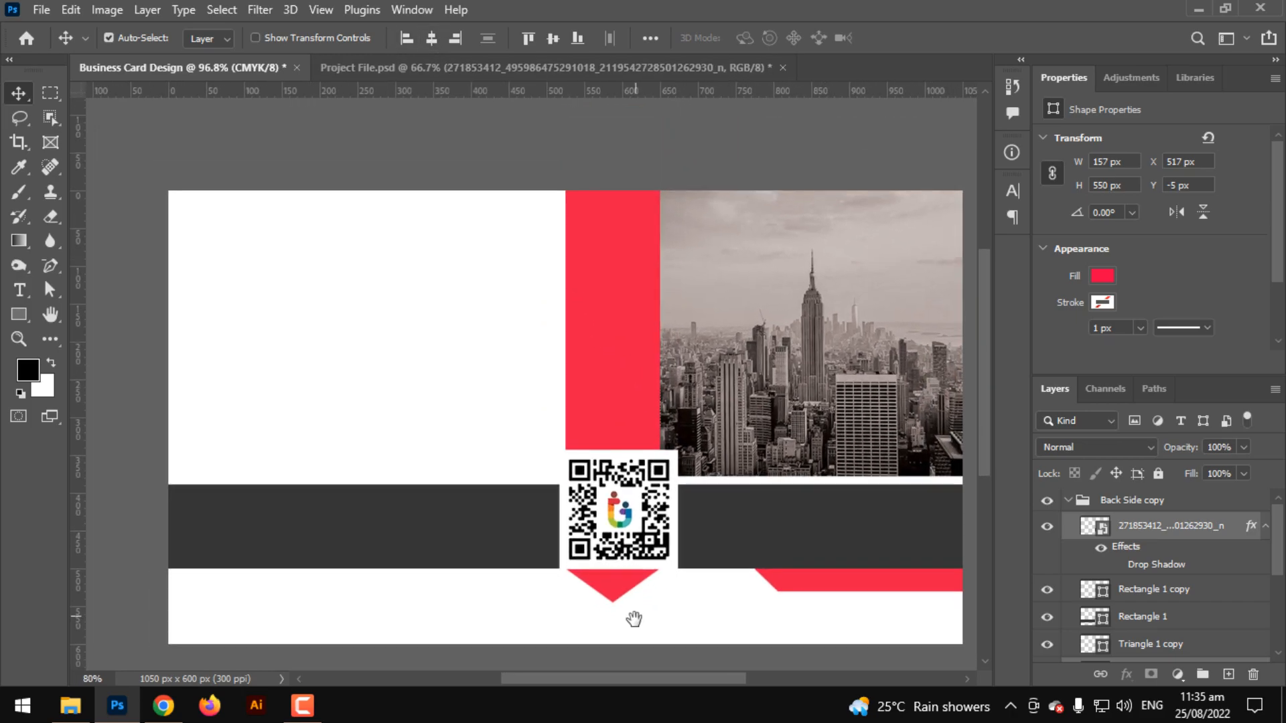
Move the QR code to about X 509 px so it is centered on the vertical red ribbon
left_click(636, 521)
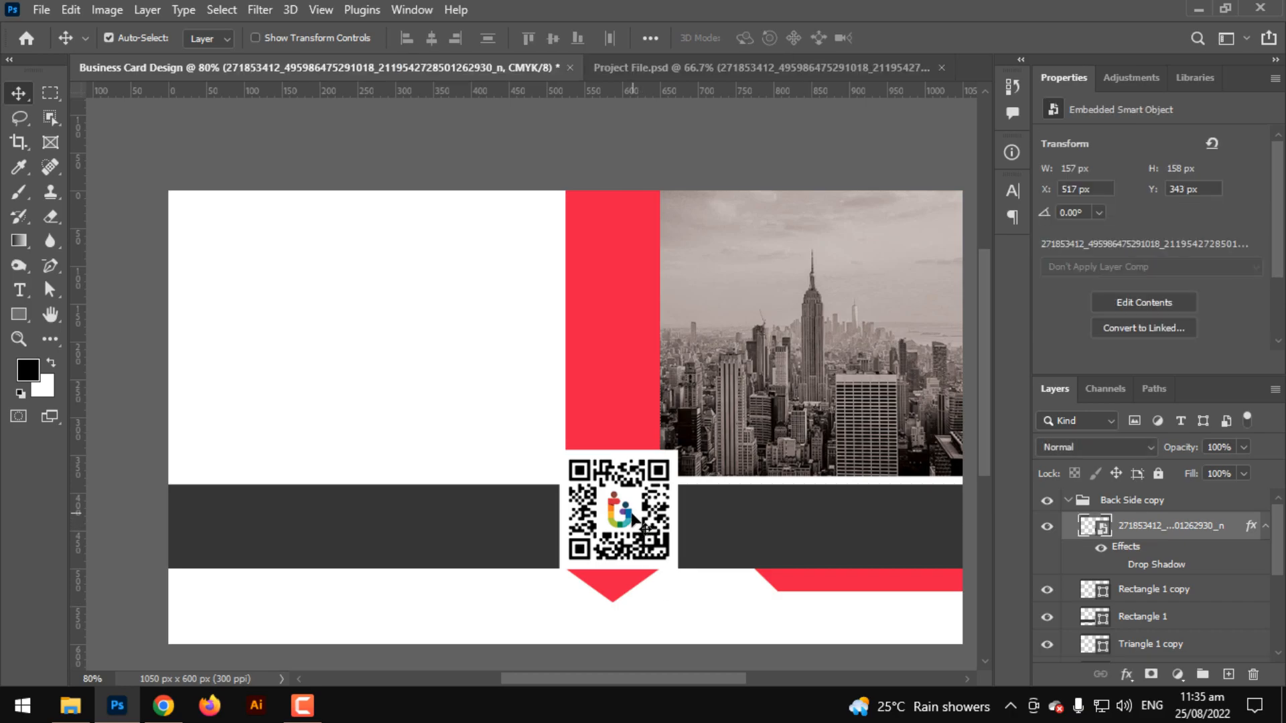
left_click_drag(632, 519, 627, 519)
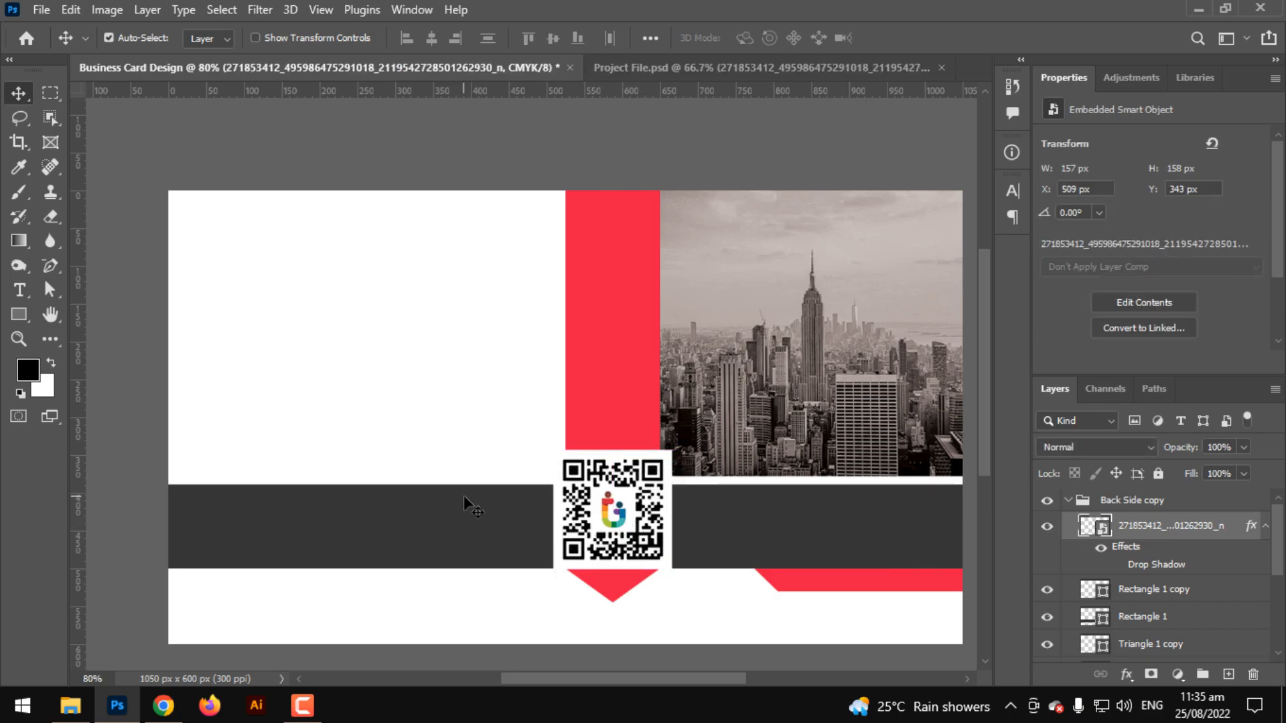
key("ctrl")
Draw a square of about 145 × 145 px in the white area above the left dark gray bar
scroll(384, 489, "up", 1)
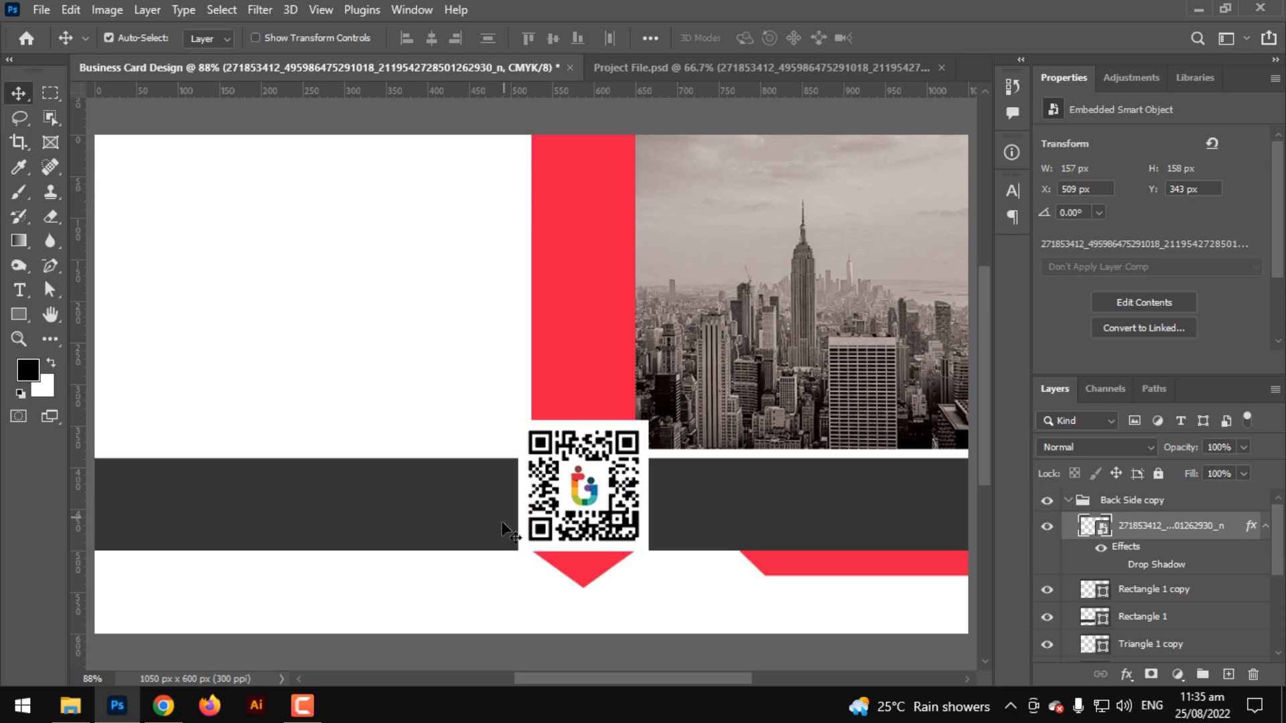
scroll(501, 521, "down", 2)
scroll(409, 489, "up", 1)
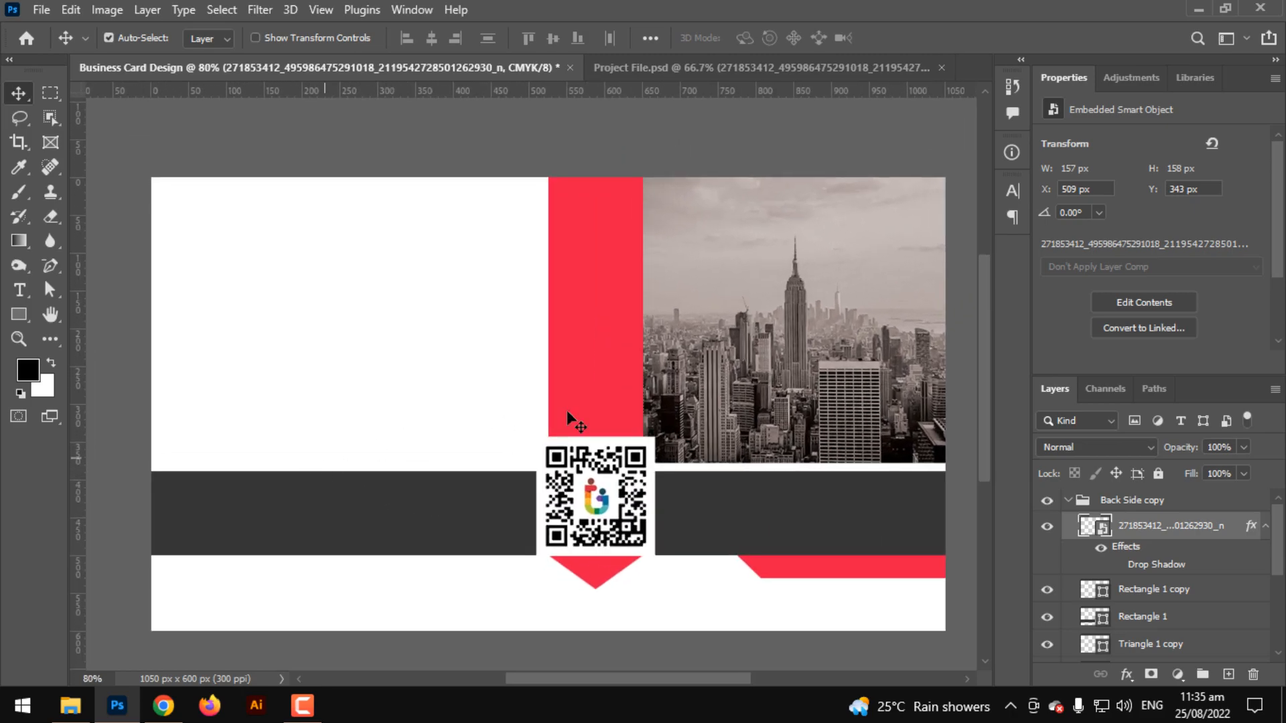
left_click(19, 314)
left_click_drag(214, 349, 371, 460)
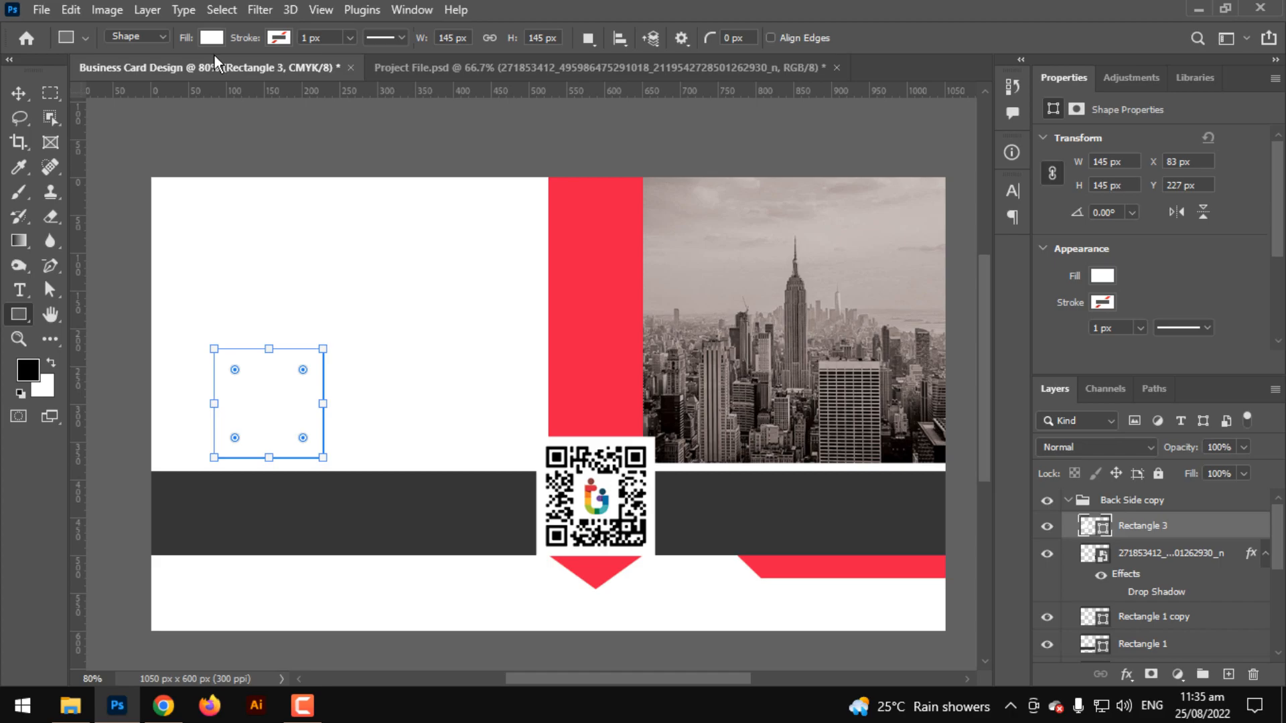
Remove the square's fill and give it a 1 px dark gray stroke
left_click(212, 38)
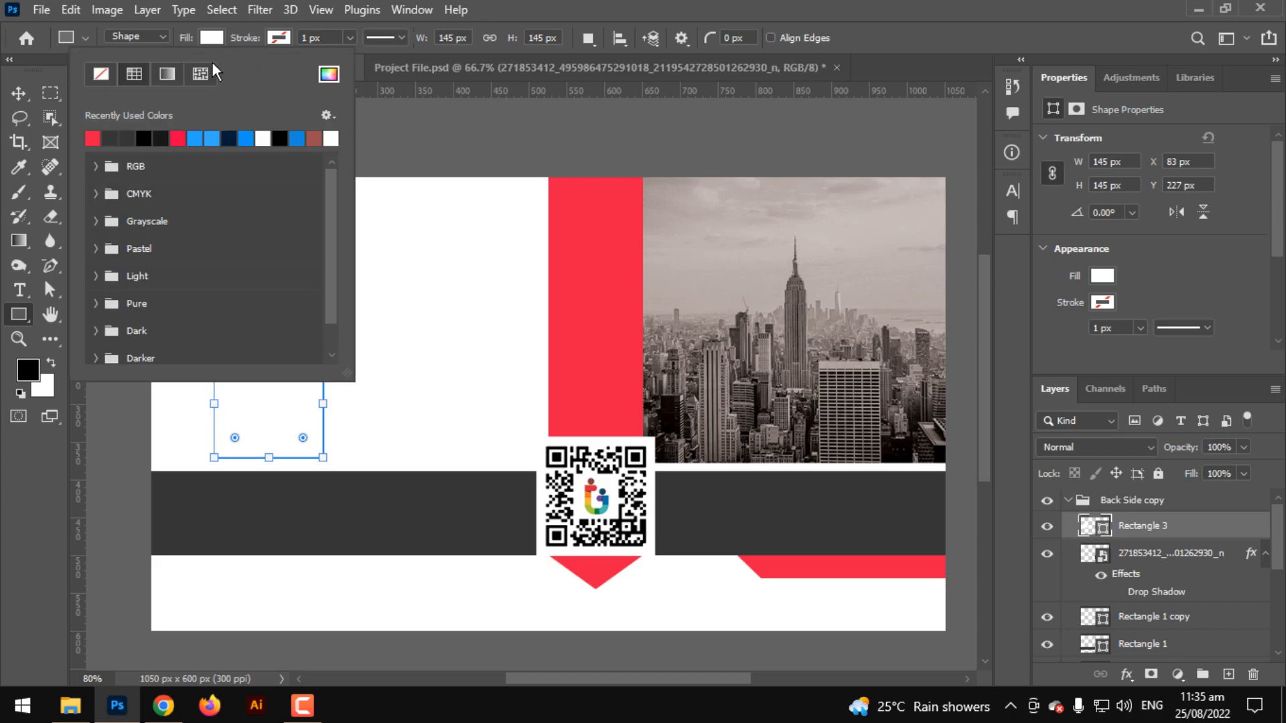
left_click(279, 38)
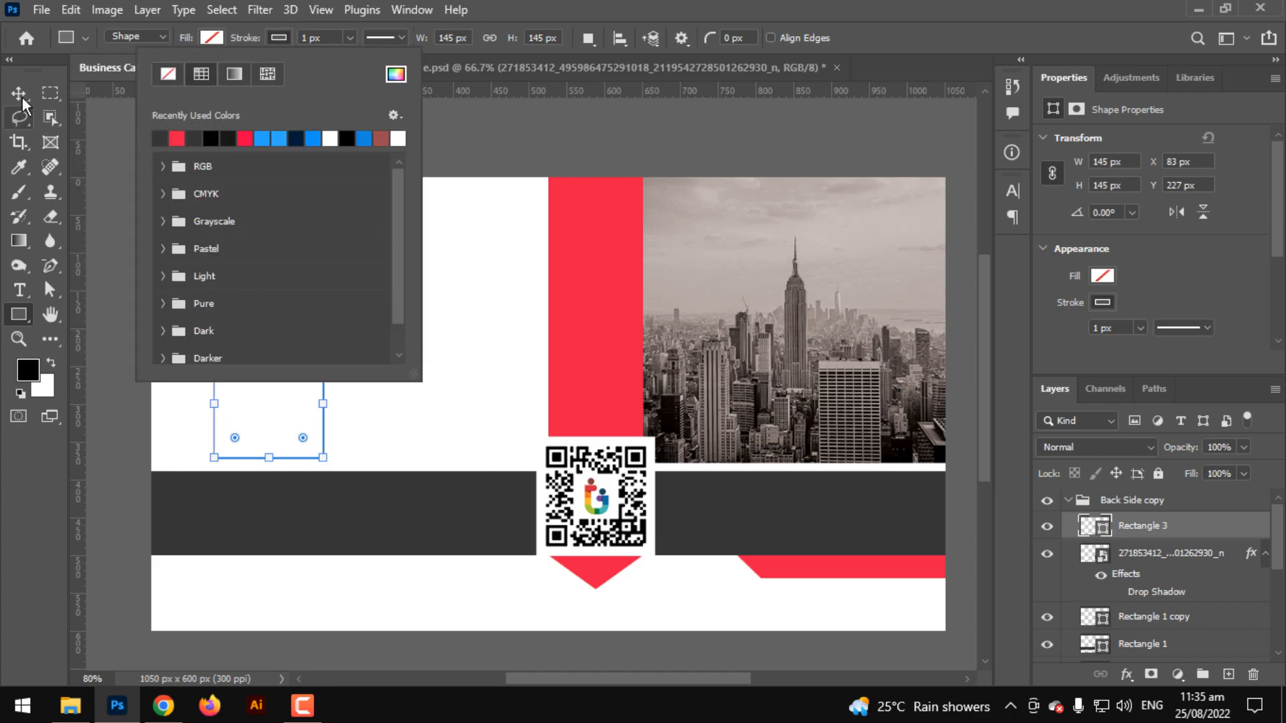
left_click(18, 94)
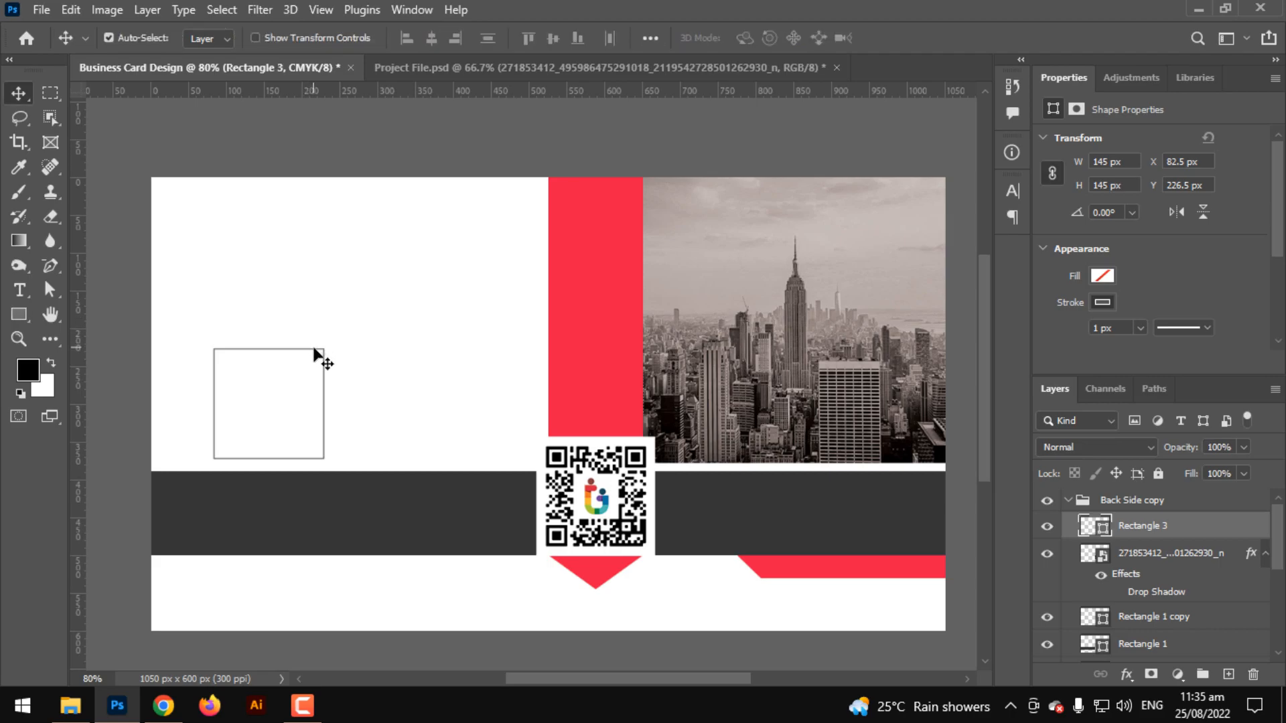
left_click_drag(313, 350, 428, 347)
key("ctrl+z")
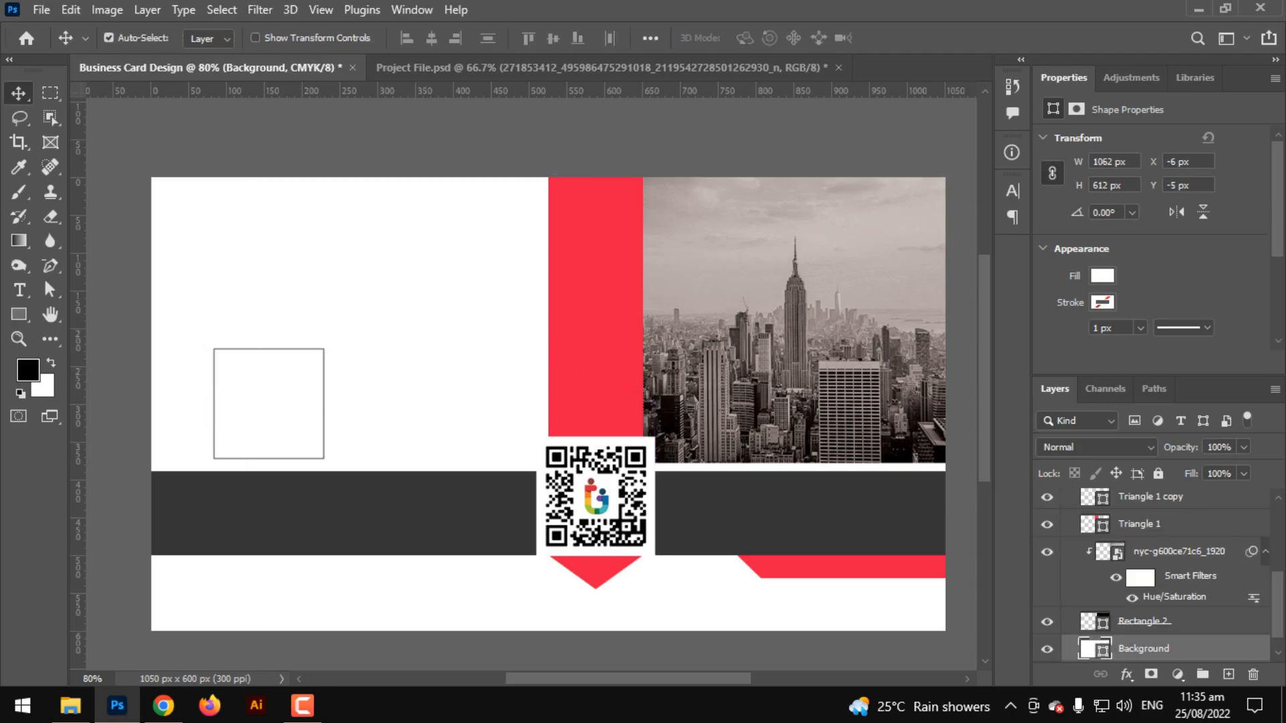
Move the outlined square over the QR code and scale it to about 173 × 173 px so it frames the code
scroll(1174, 554, "up", 5)
left_click(1142, 526)
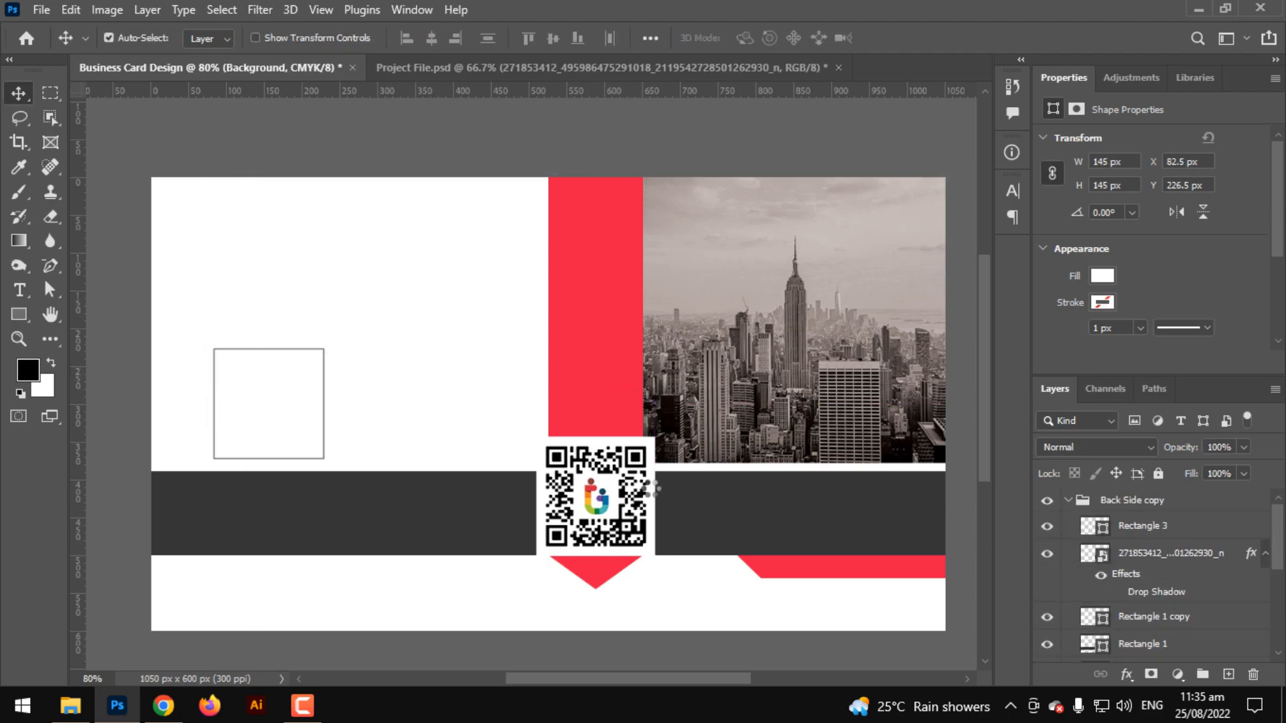
key("ctrl+t")
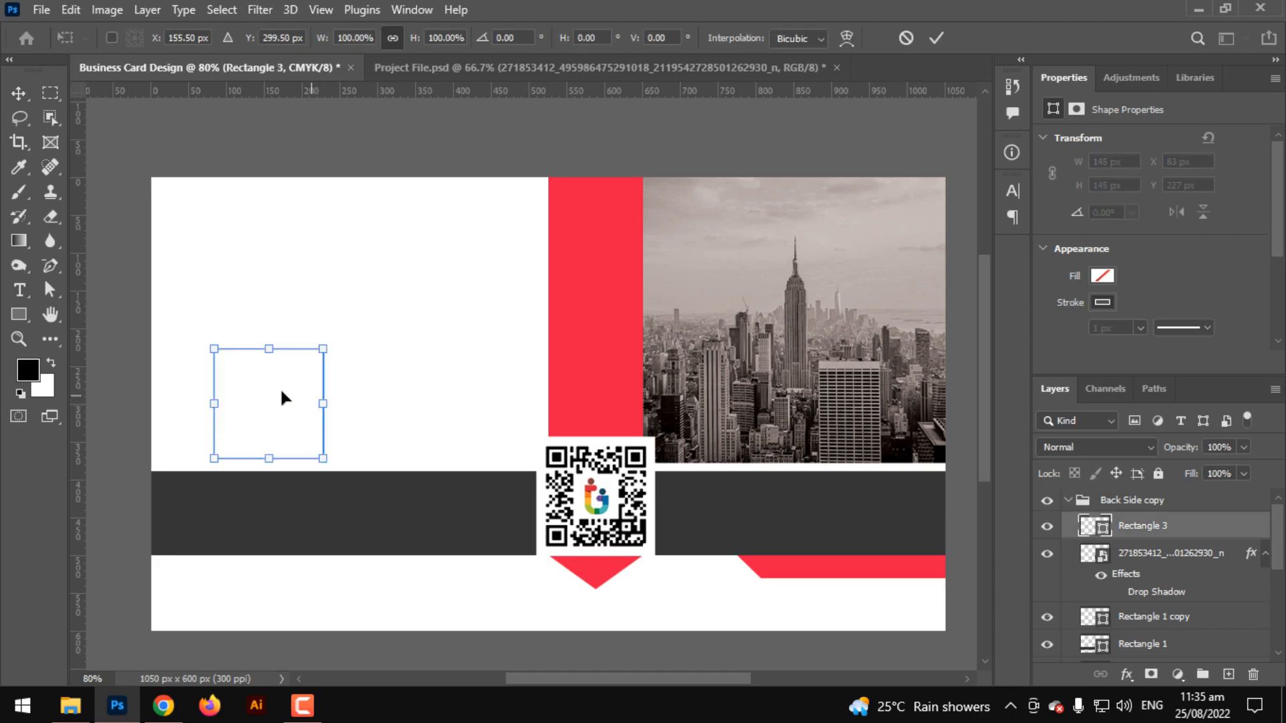
left_click_drag(288, 402, 604, 497)
left_click_drag(594, 499, 594, 497)
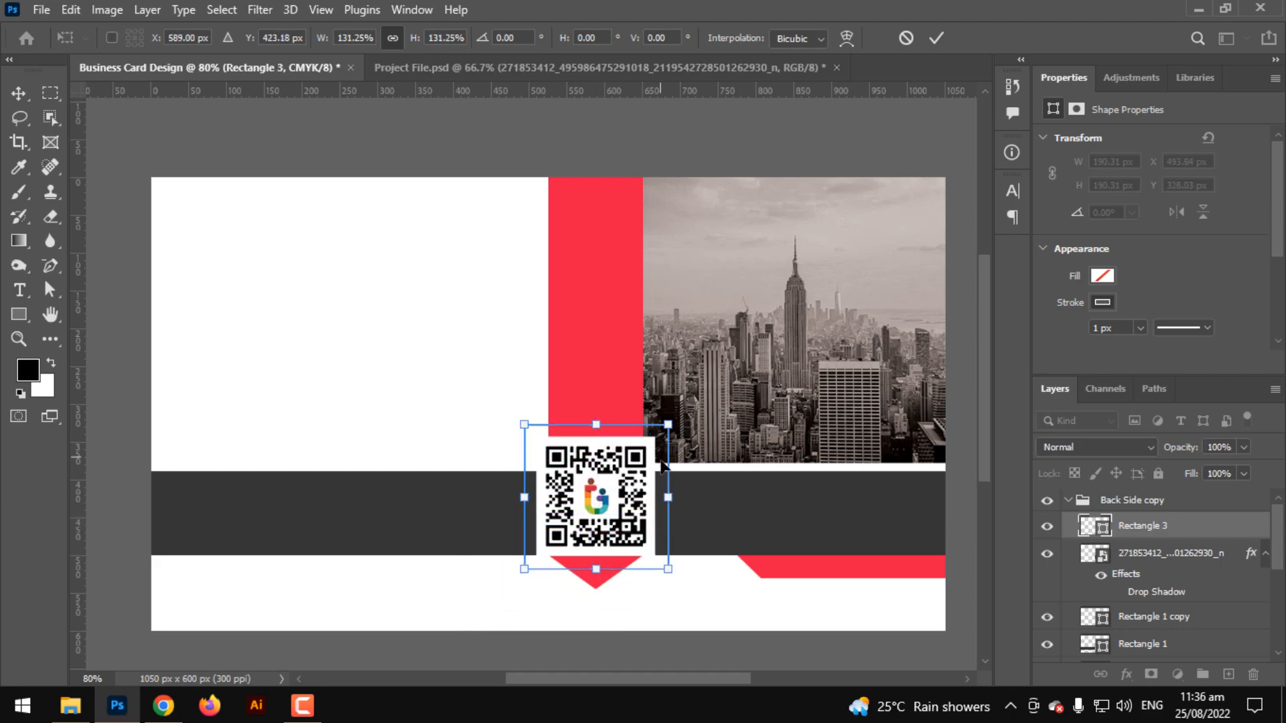
scroll(664, 464, "up", 2)
scroll(665, 469, "up", 4)
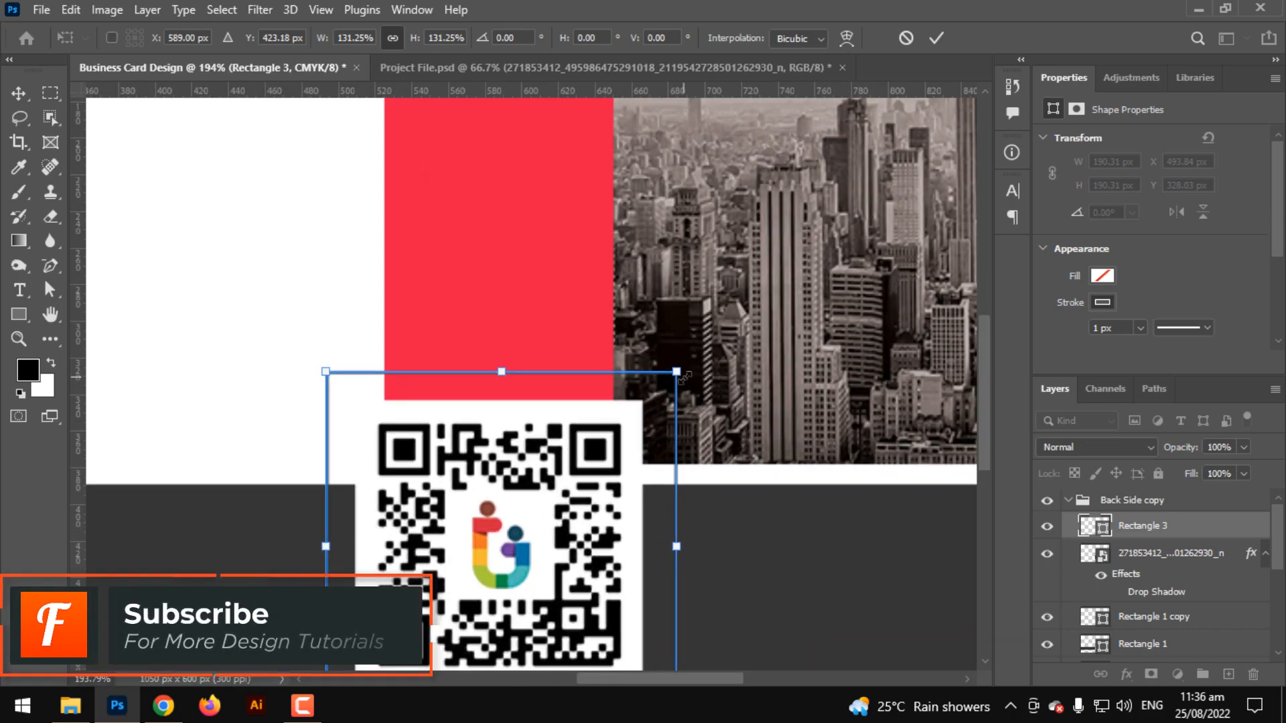
left_click_drag(683, 375, 672, 397)
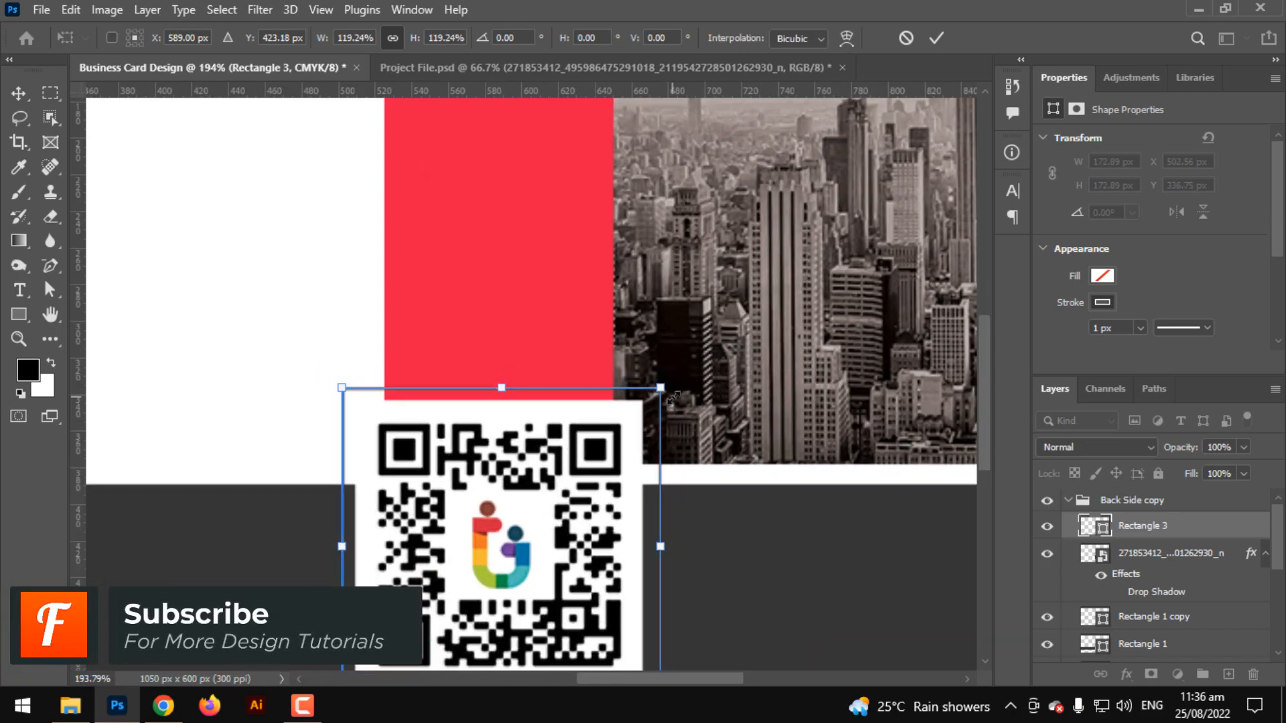
key("Return")
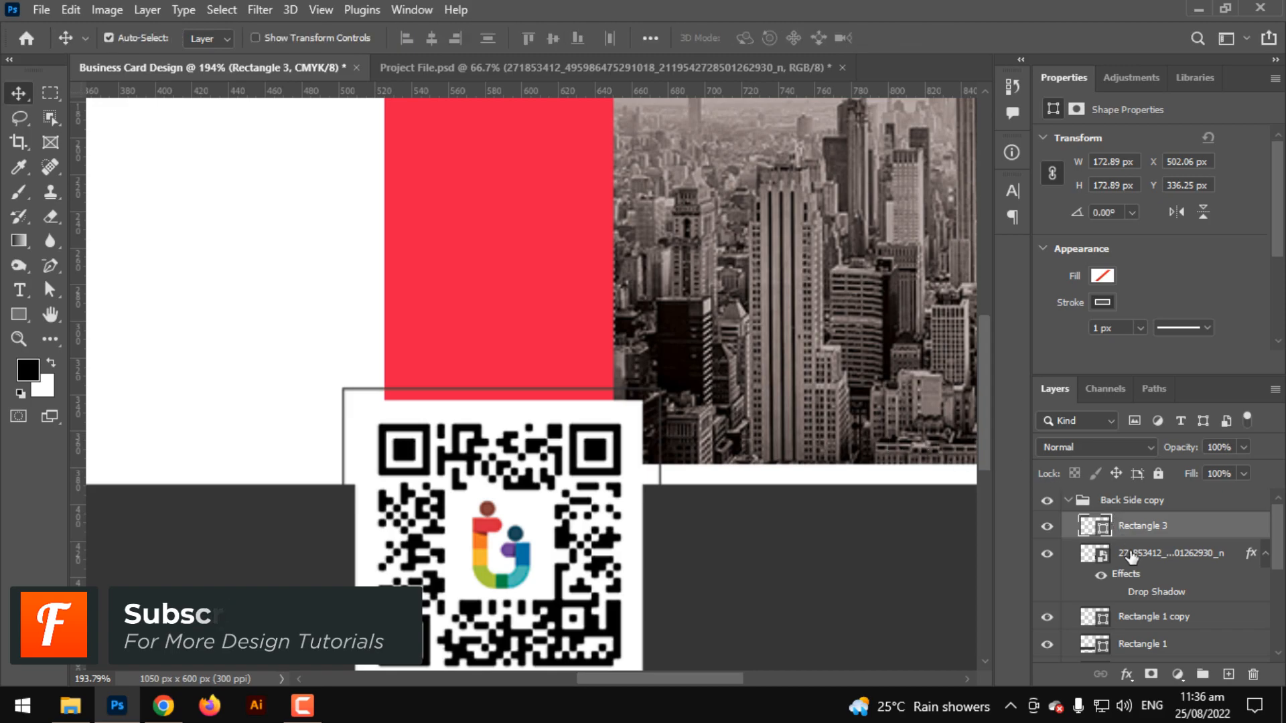
Align the horizontal and vertical centers of the outlined square and the QR code, and nudge both slightly up and left
left_click(1135, 550, "shift")
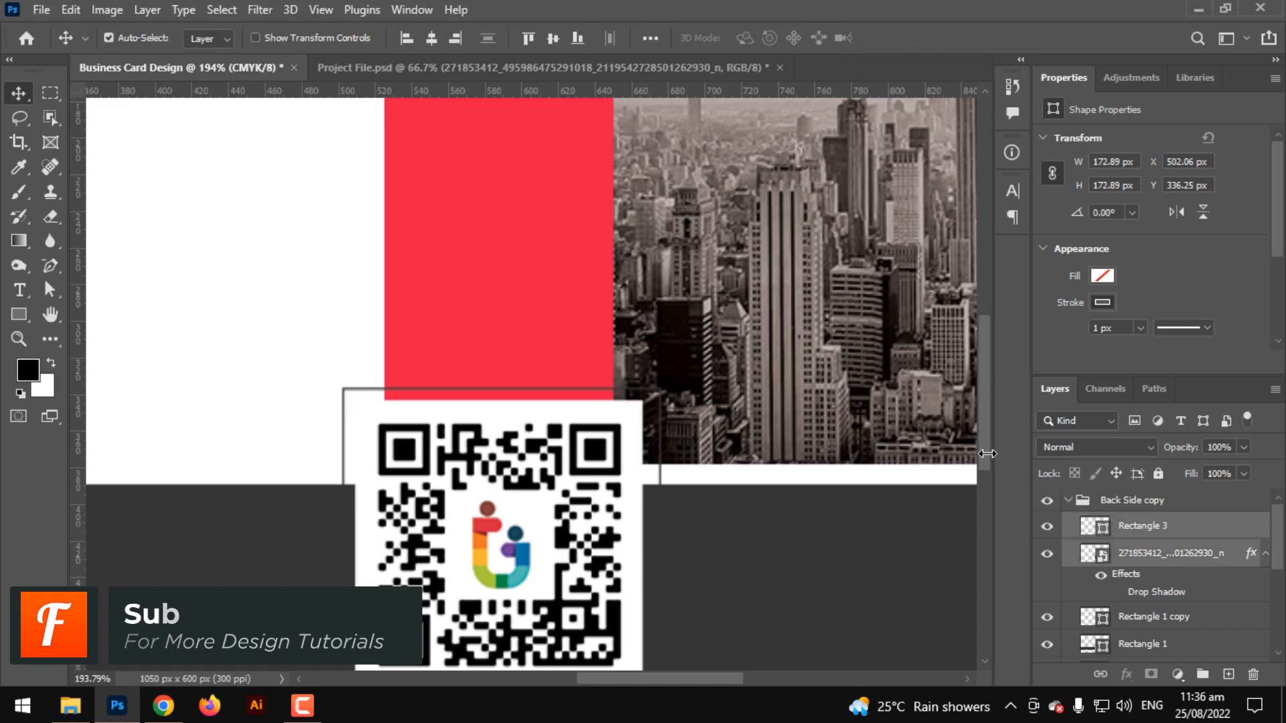
left_click(430, 38)
left_click(553, 38)
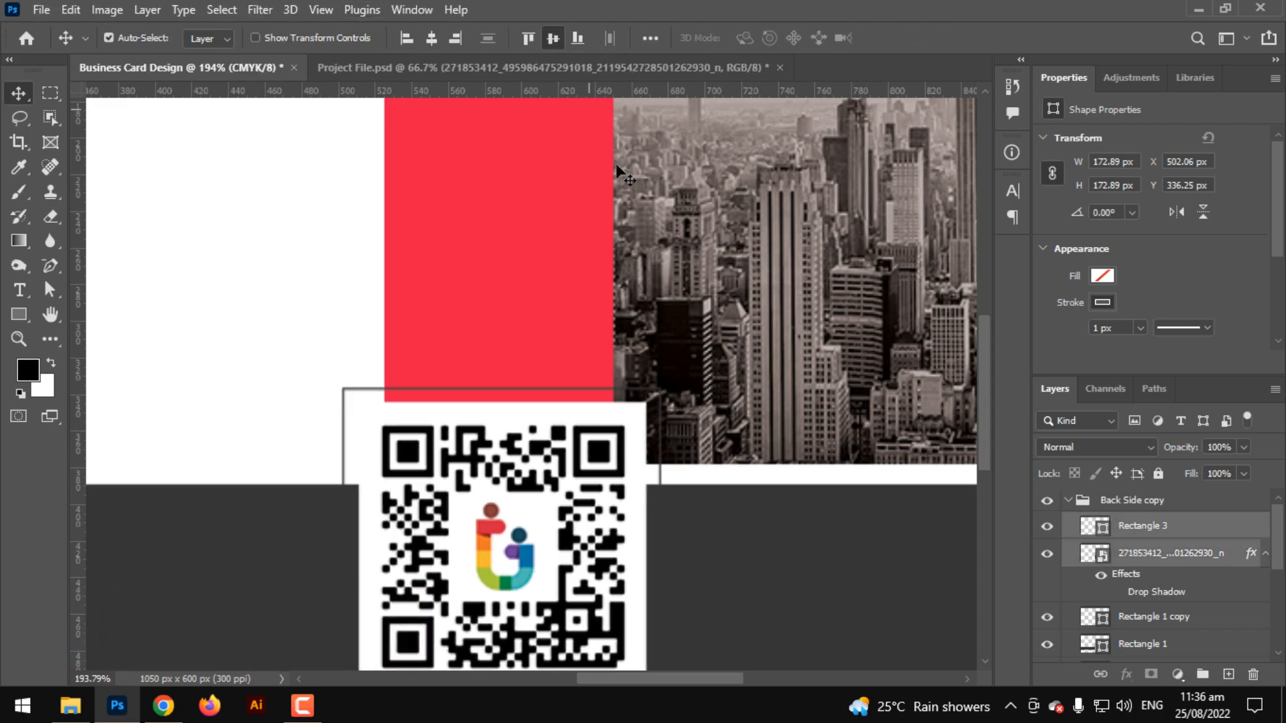
key("ctrl+t")
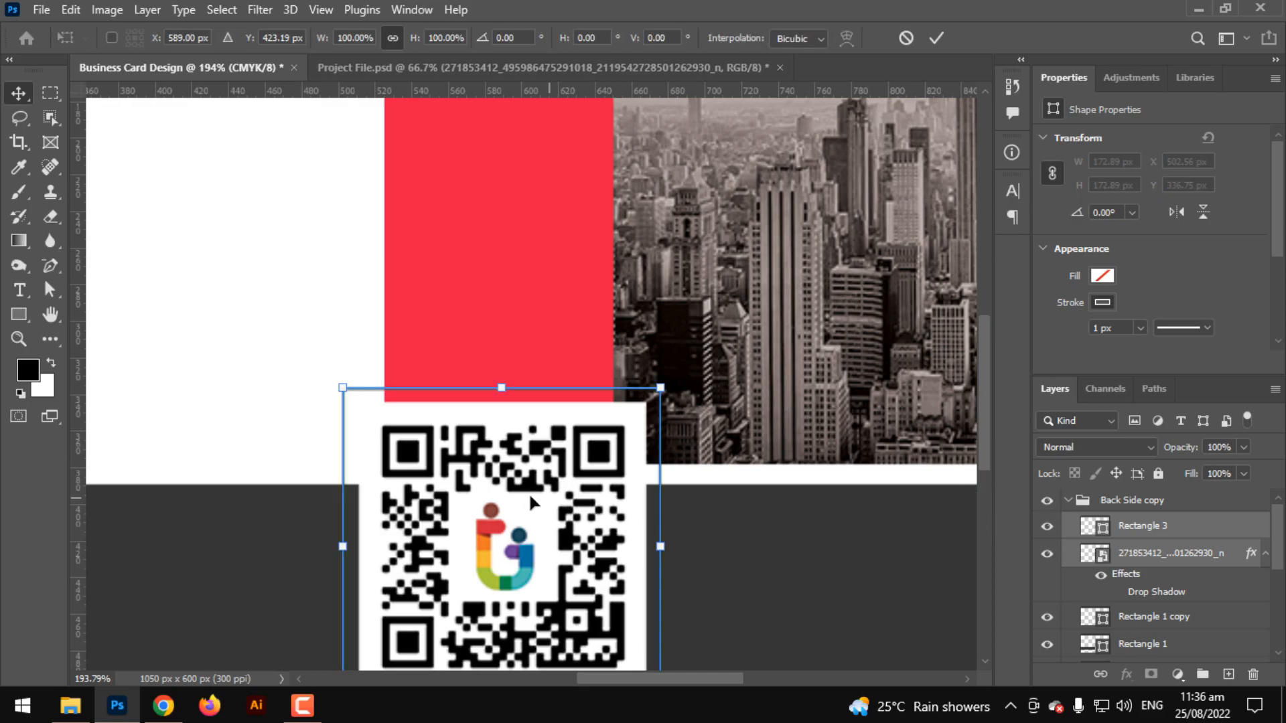
left_click_drag(534, 492, 529, 494)
key("Return")
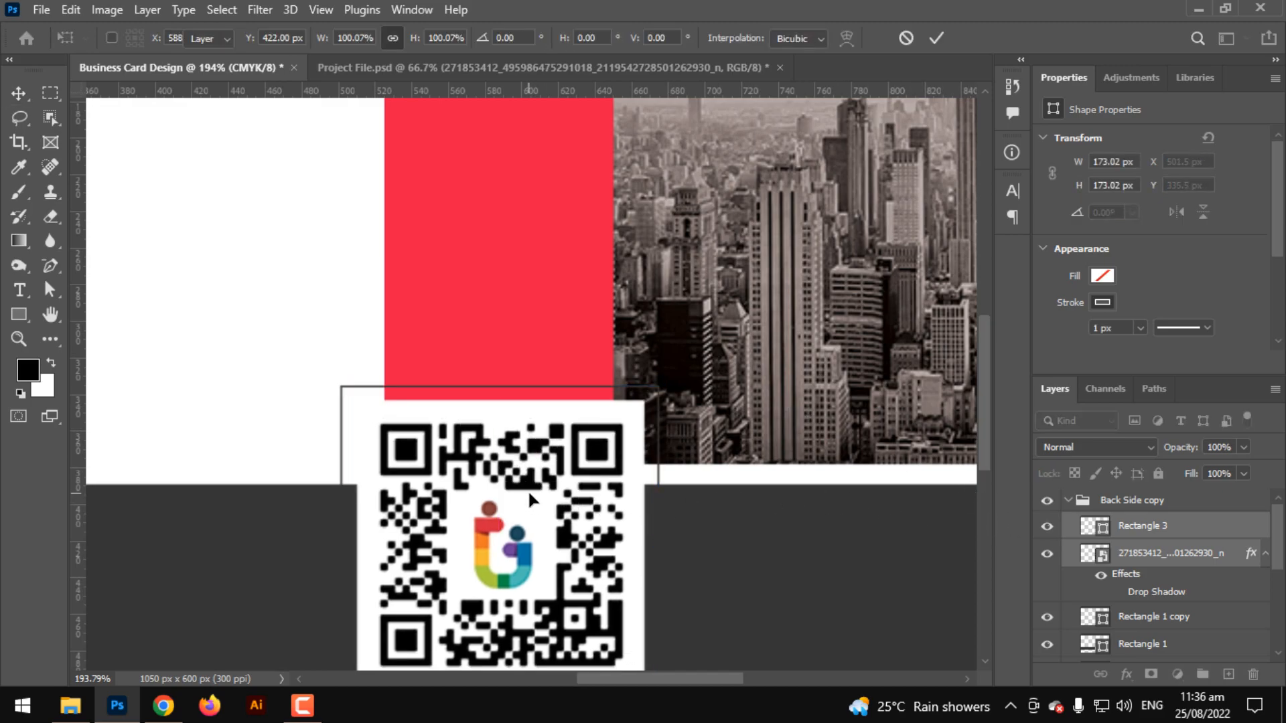
Set the stroke width of the square framing the QR code to 5 px
scroll(536, 497, "down", 4)
scroll(676, 521, "down", 1)
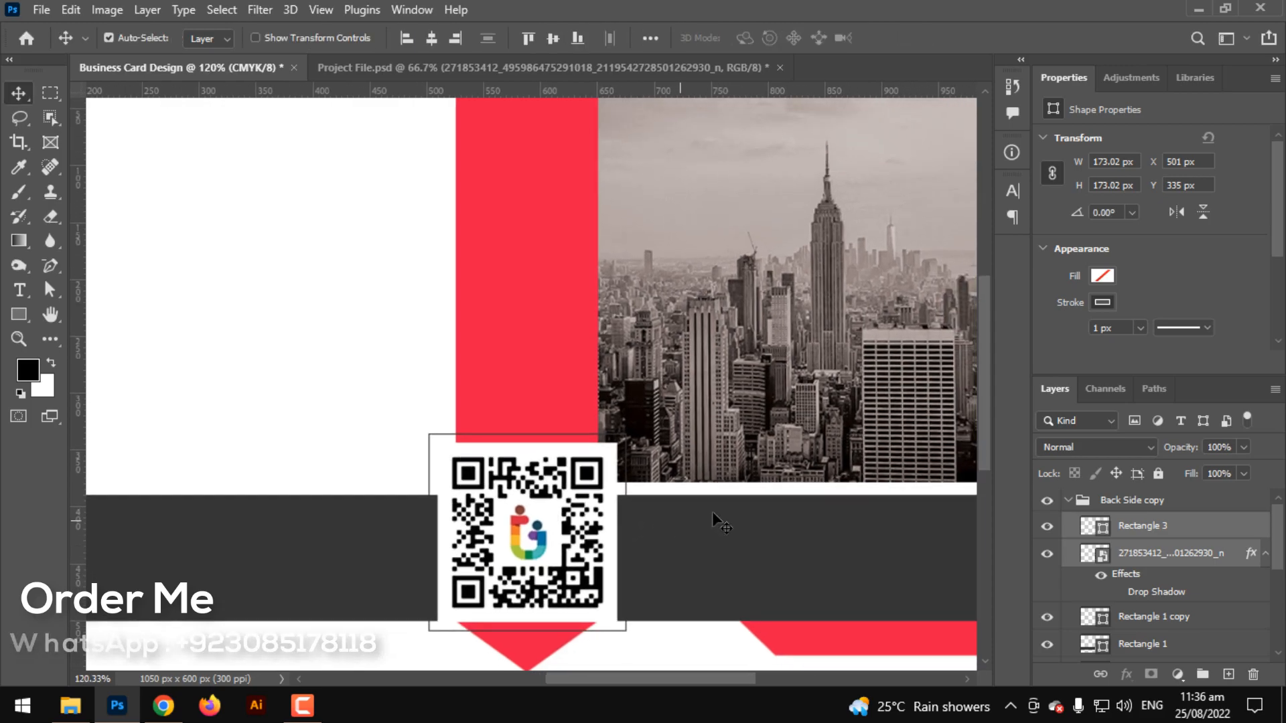
left_click(1139, 536)
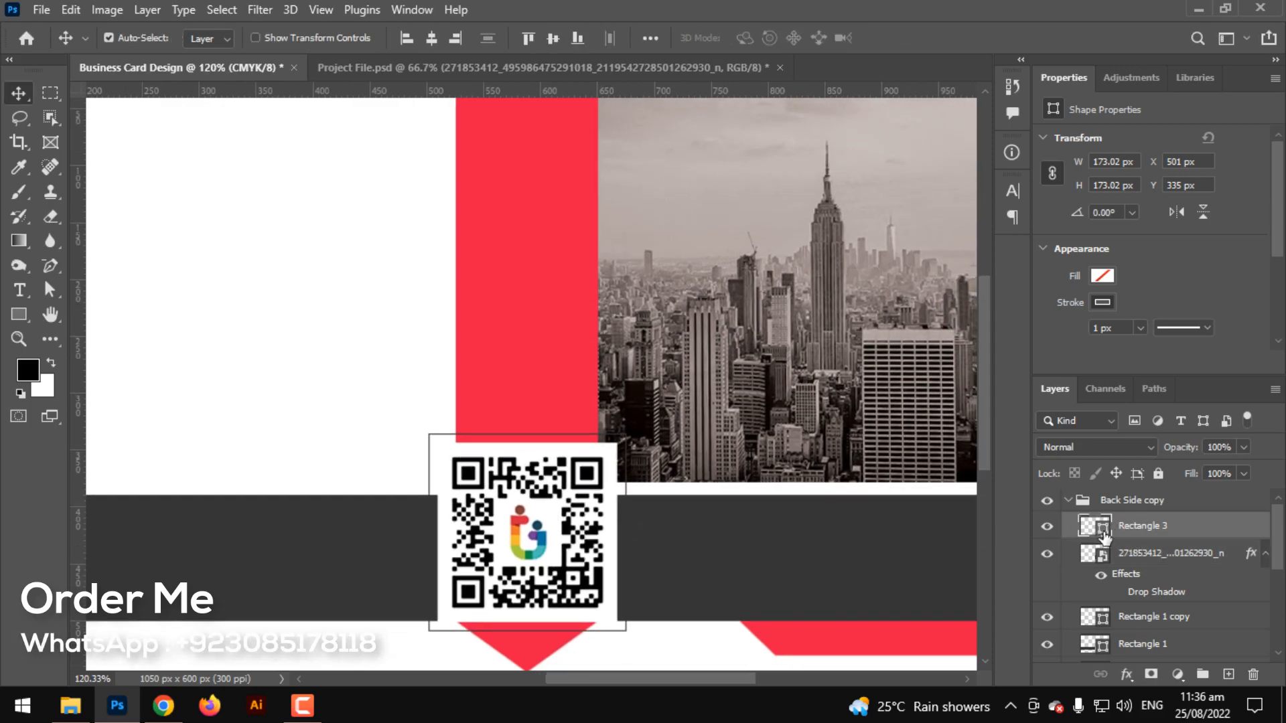
left_click(1123, 327)
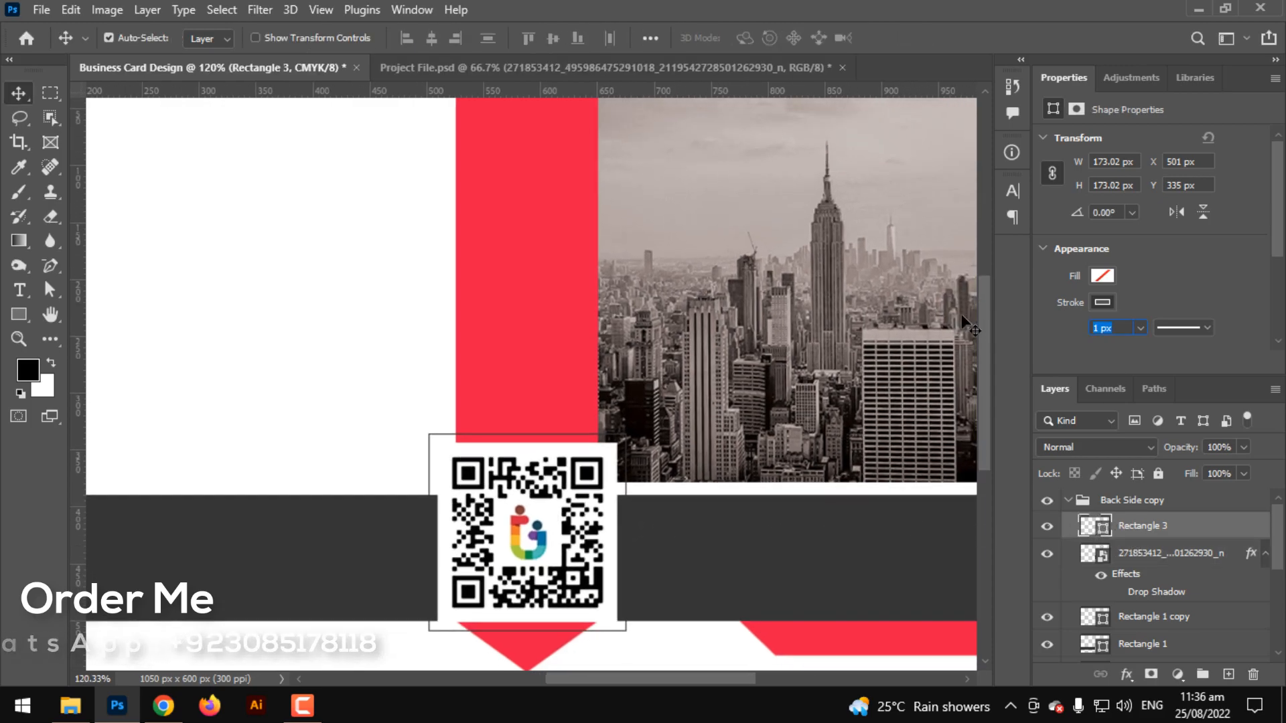
type("5")
key("Return")
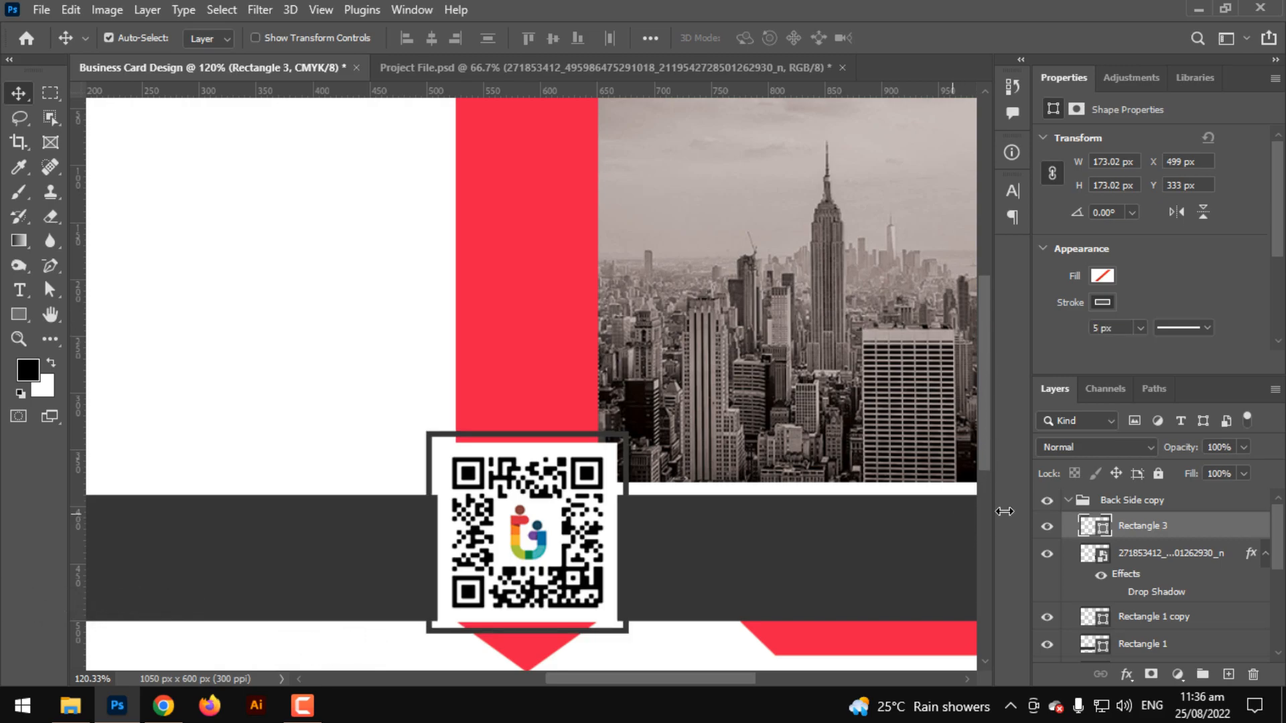
Change the stroke color of the QR code's frame to white
double_click(1086, 528)
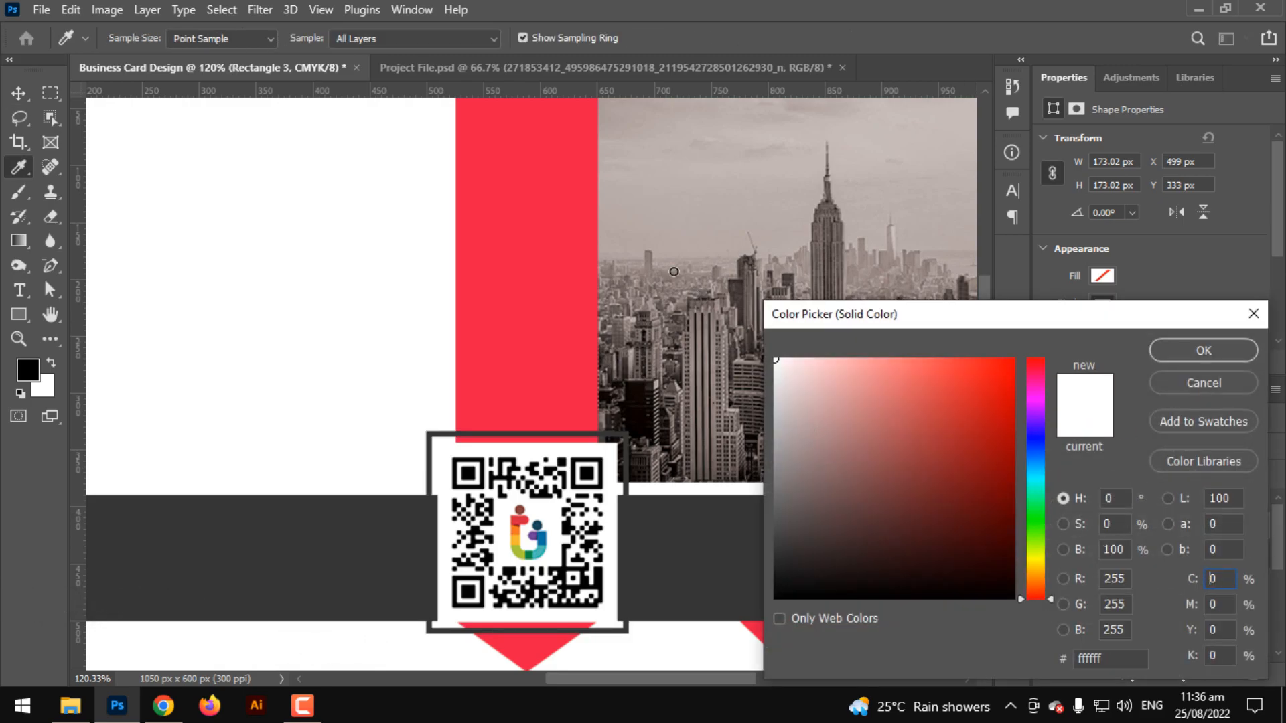
left_click(1189, 386)
left_click(1101, 302)
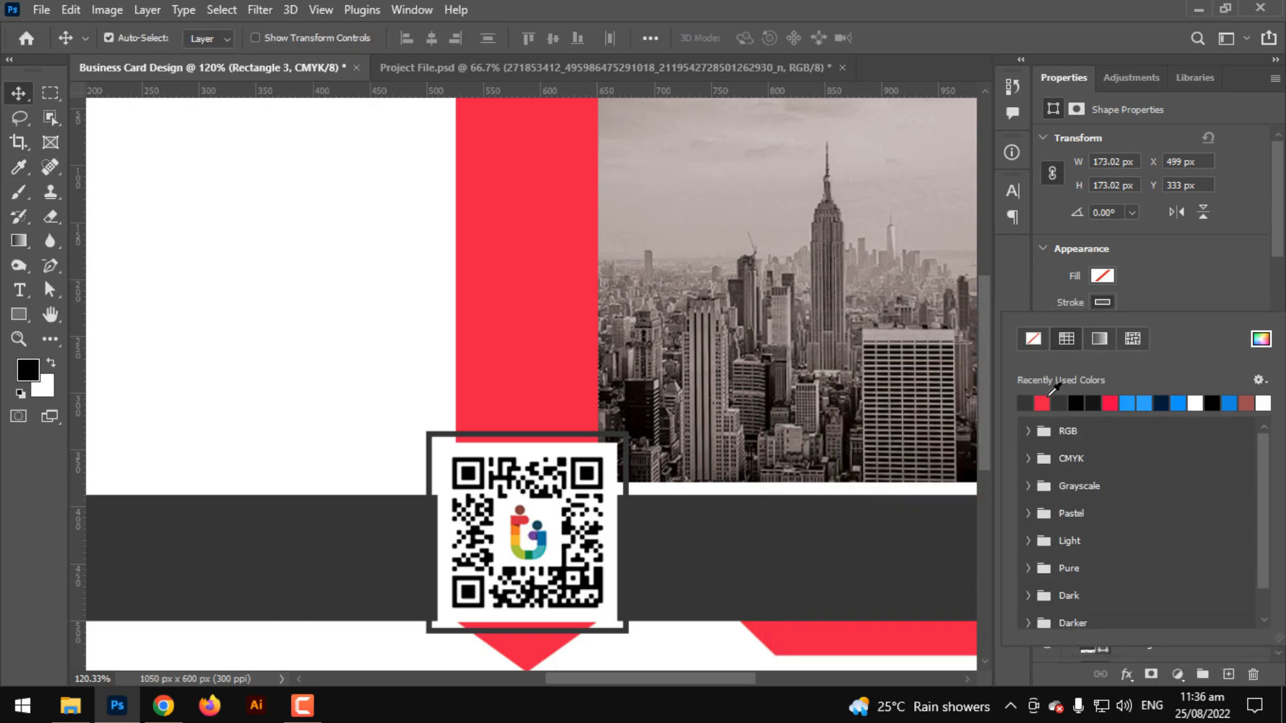
left_click(1200, 402)
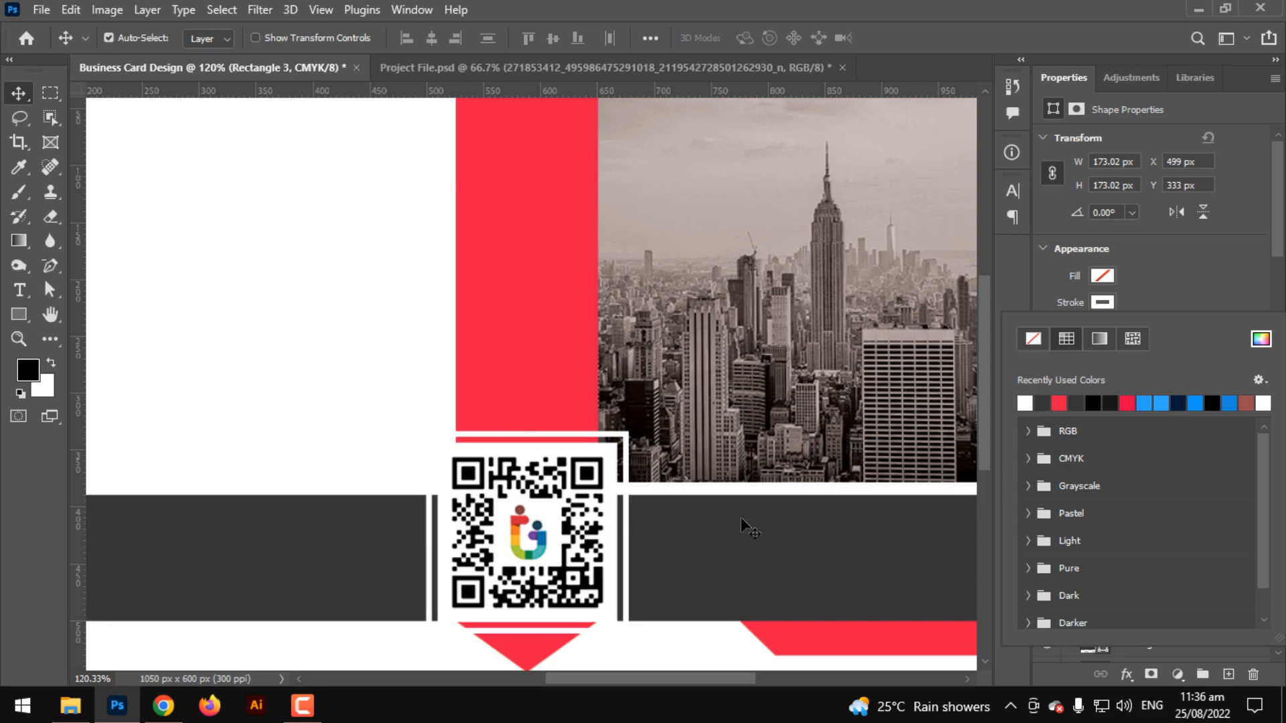
Reduce the stroke width of the QR code's frame to 3 px
scroll(746, 536, "down", 1)
scroll(663, 572, "up", 3)
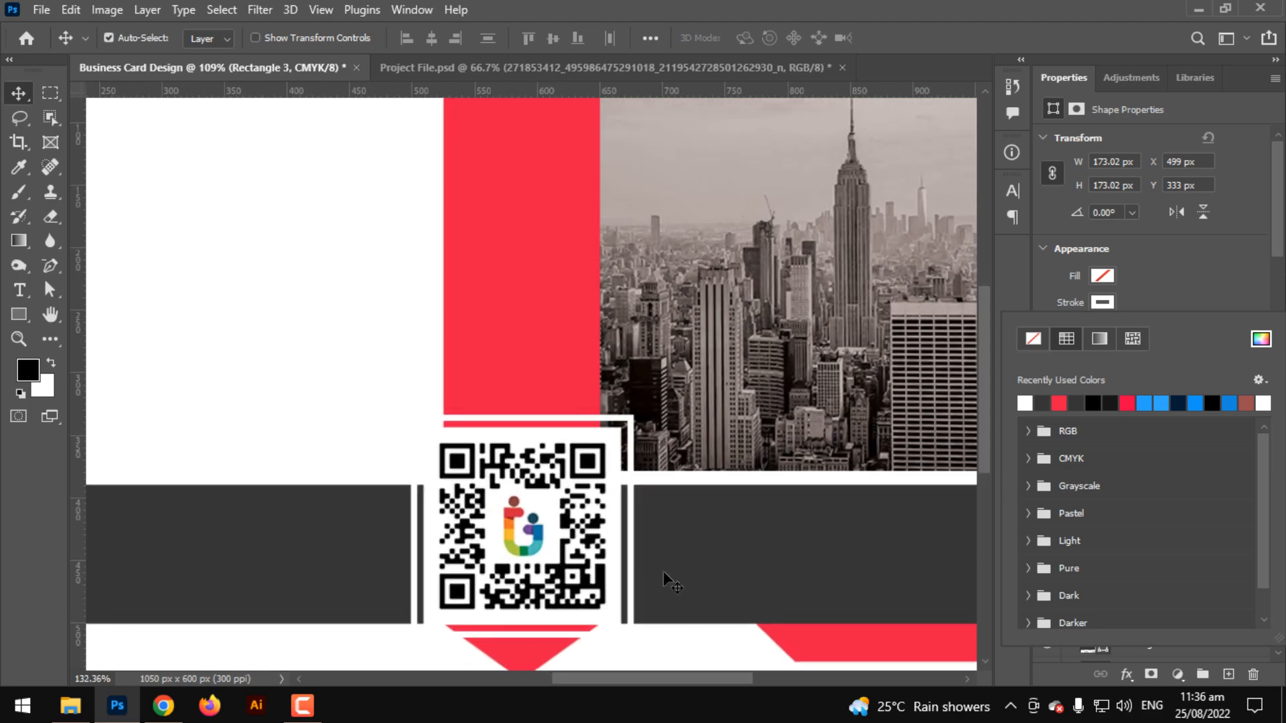
left_click_drag(629, 493, 698, 532)
scroll(697, 531, "down", 3)
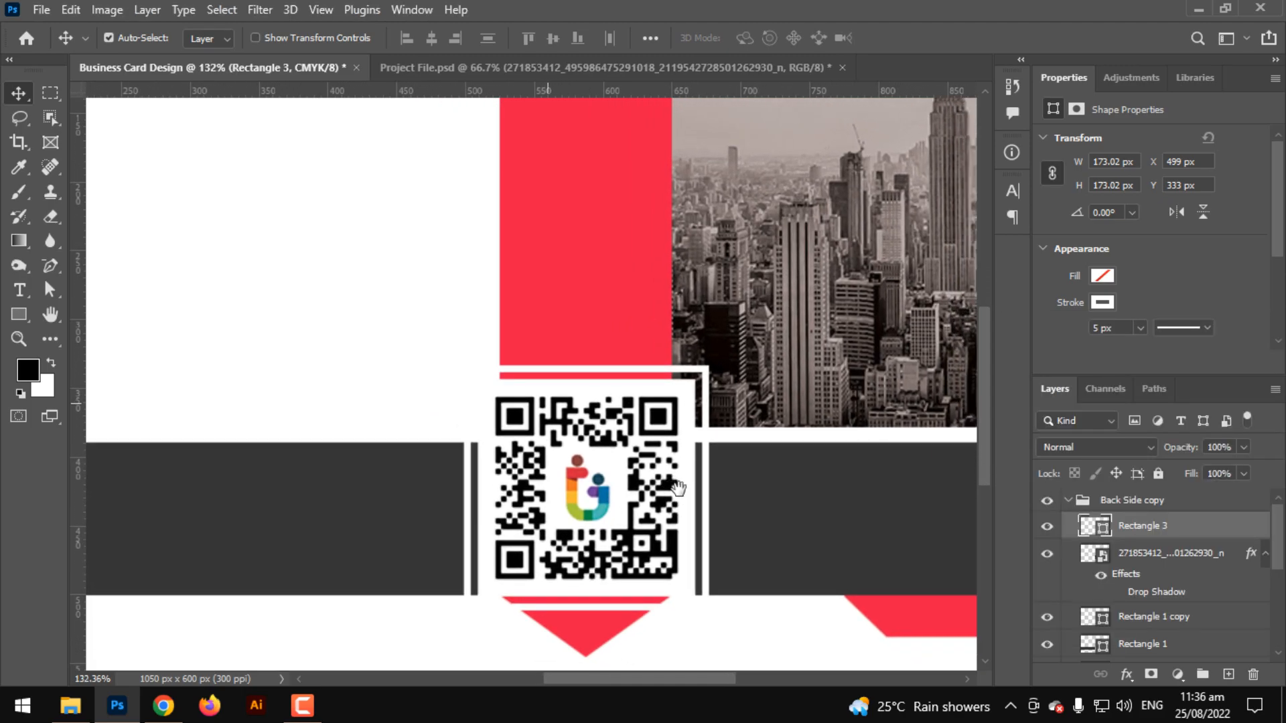
scroll(1156, 312, "down", 3)
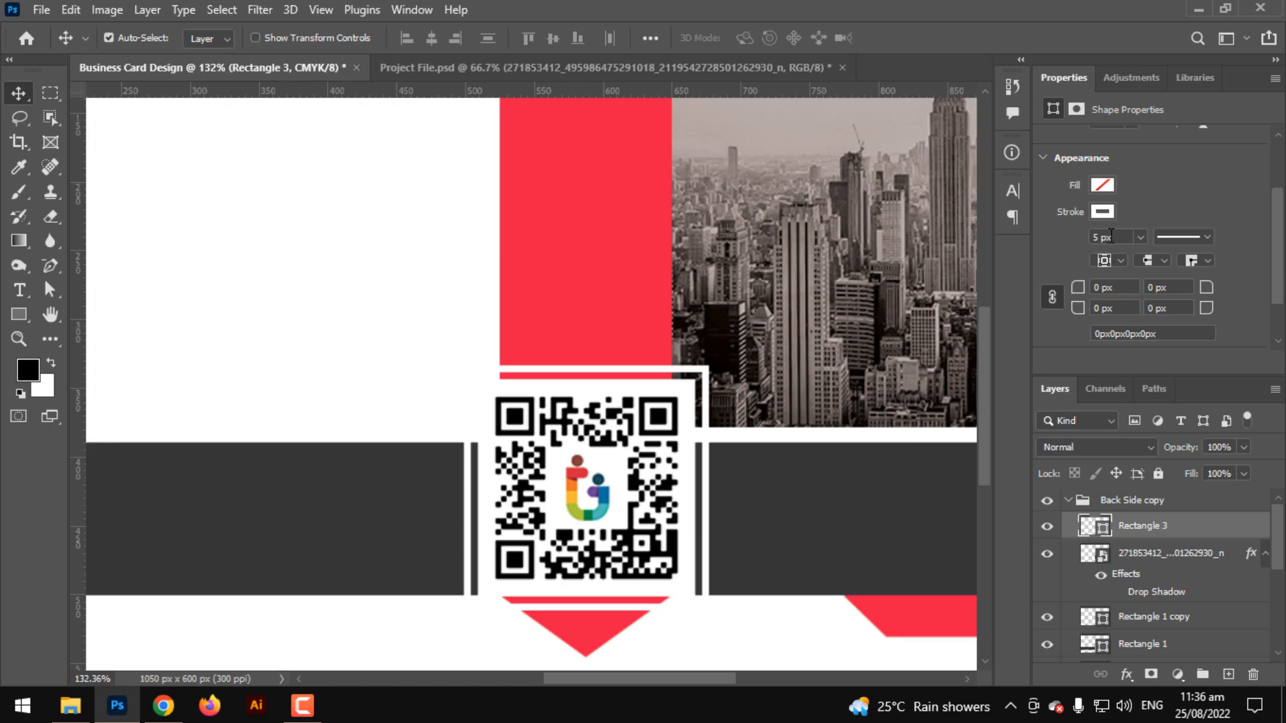
left_click(1104, 237)
type("3")
key("Return")
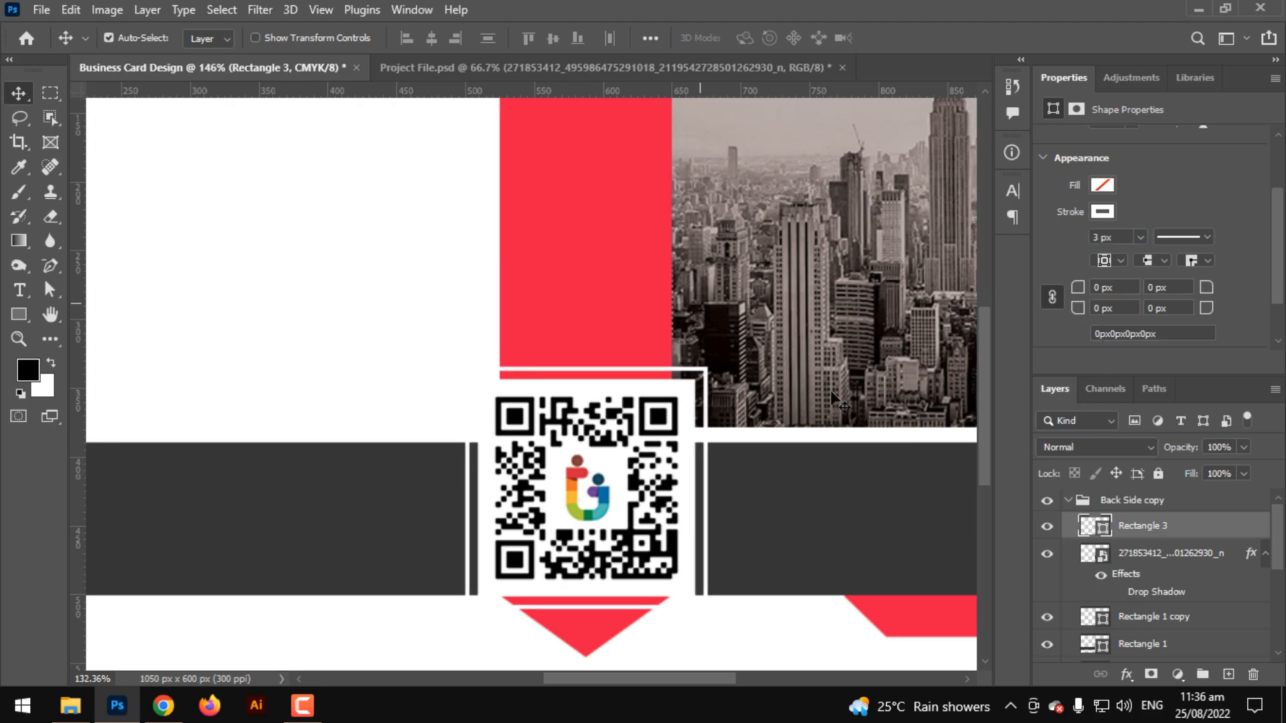
Change the stroke color of the QR code's frame to the card's red
scroll(831, 394, "down", 1)
left_click(1110, 211)
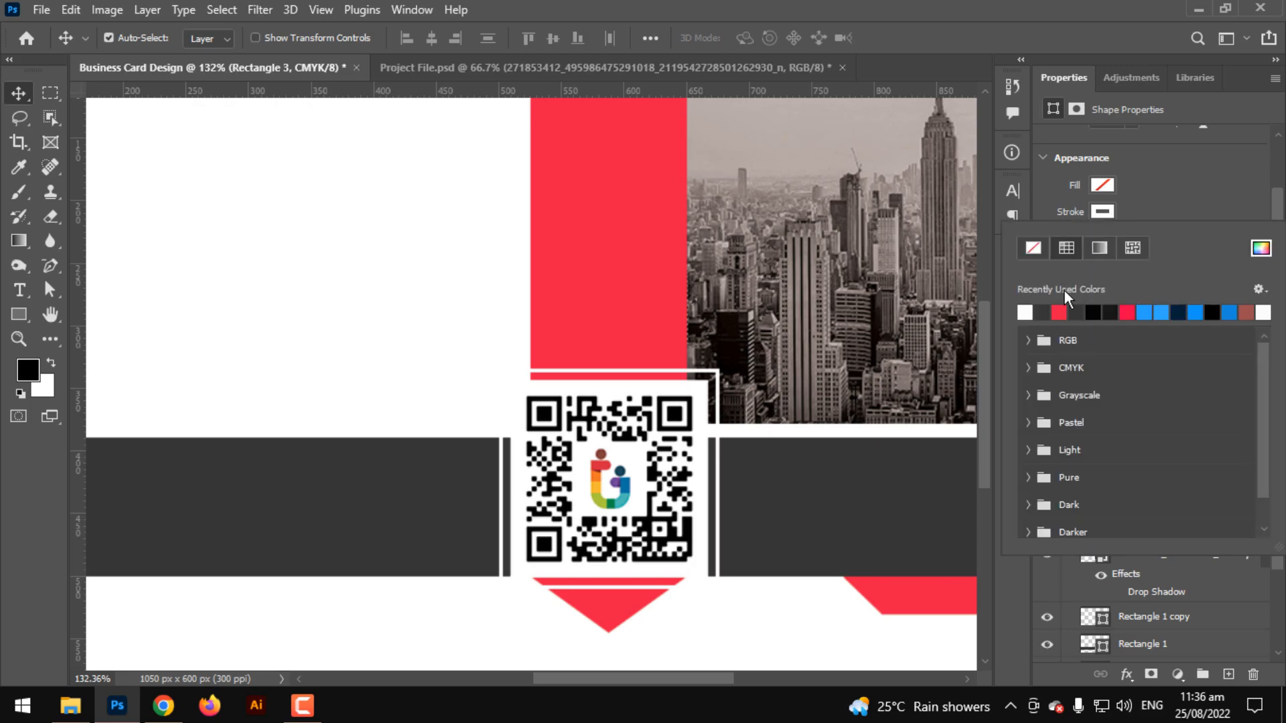
left_click(1064, 311)
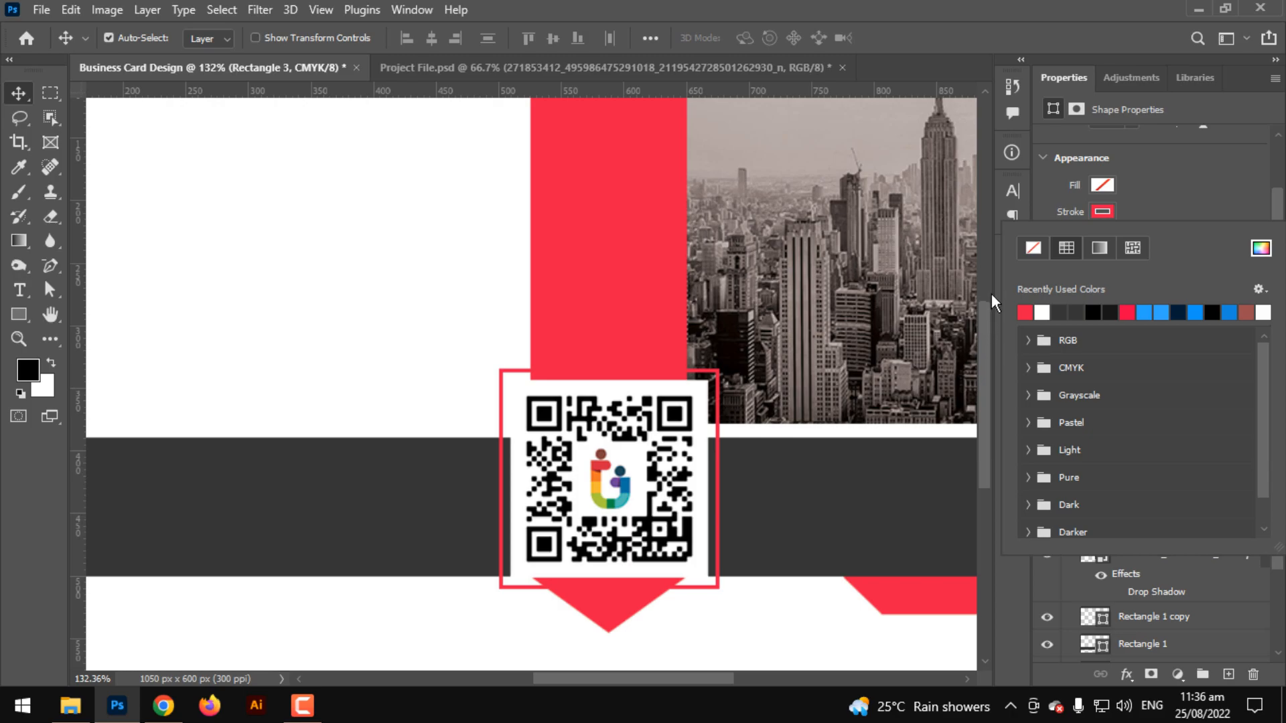
Set the stroke color of the QR code's frame to black (#000000)
left_click(1261, 249)
mouse_move(997, 379)
left_mouse_down()
mouse_move(1015, 334)
mouse_move(990, 412)
mouse_move(717, 695)
left_mouse_up()
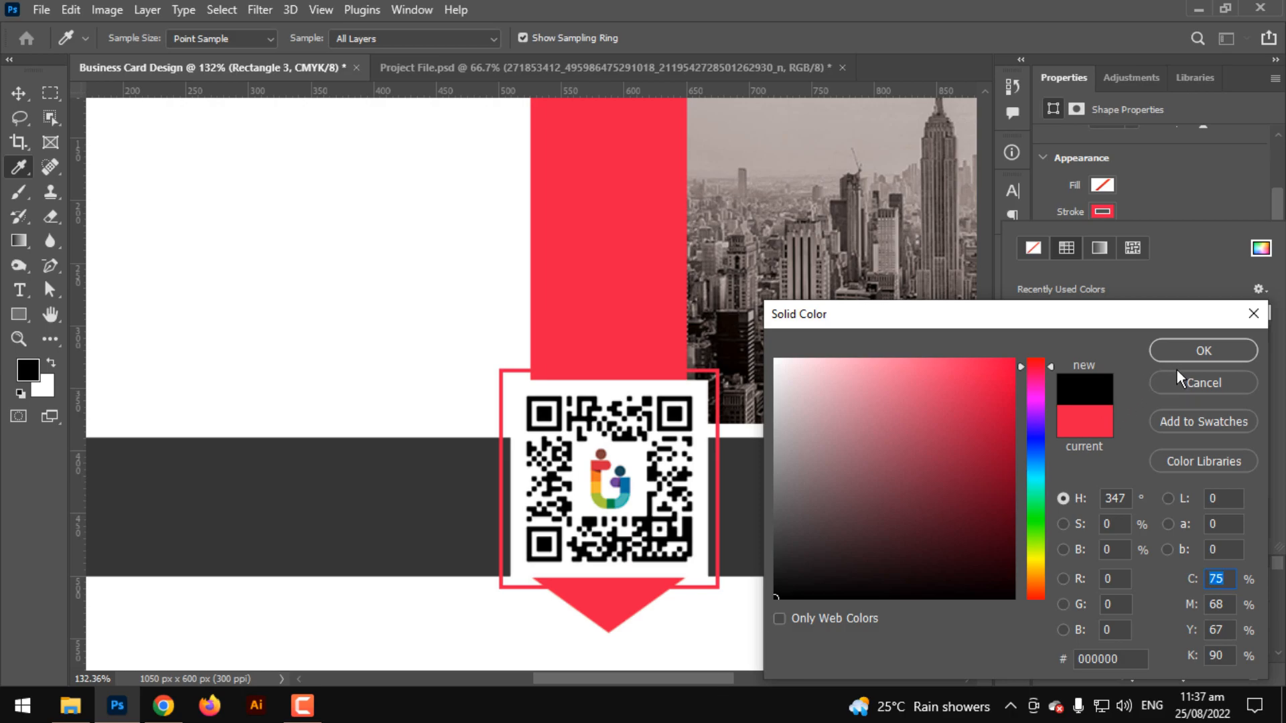
left_click(1188, 350)
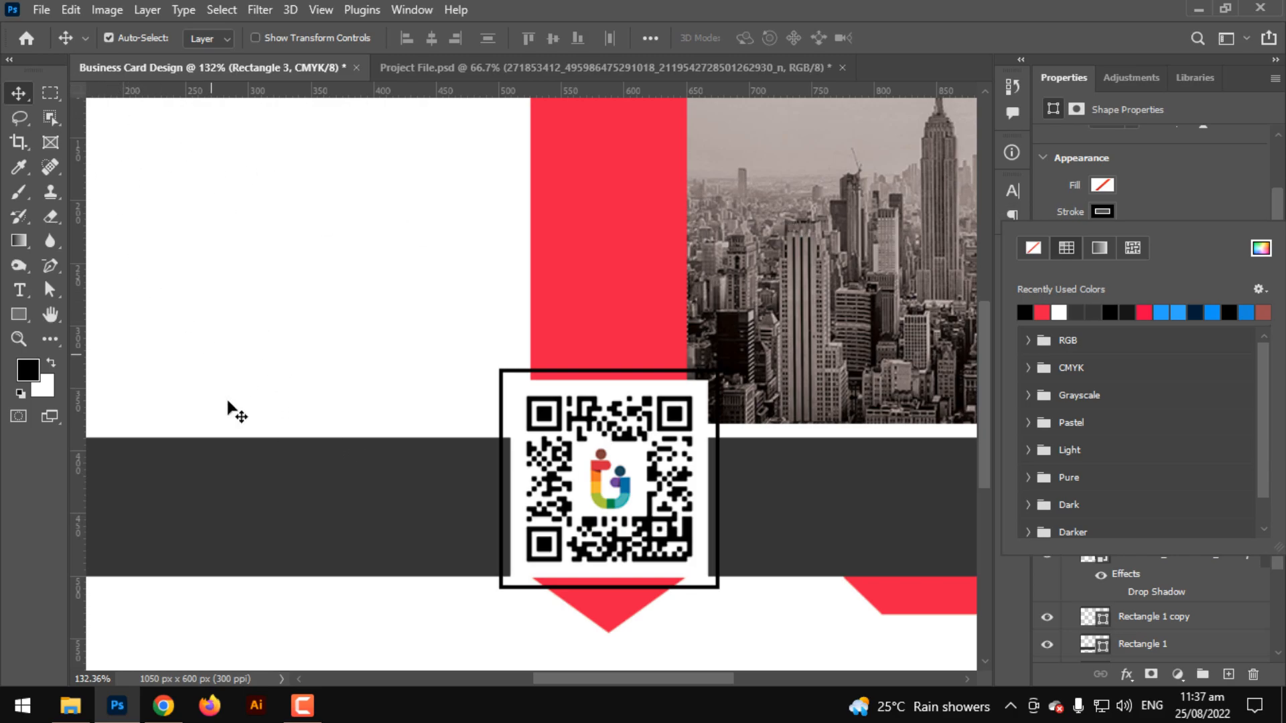
Delete the outlined square framing the QR code
key("ctrl+0")
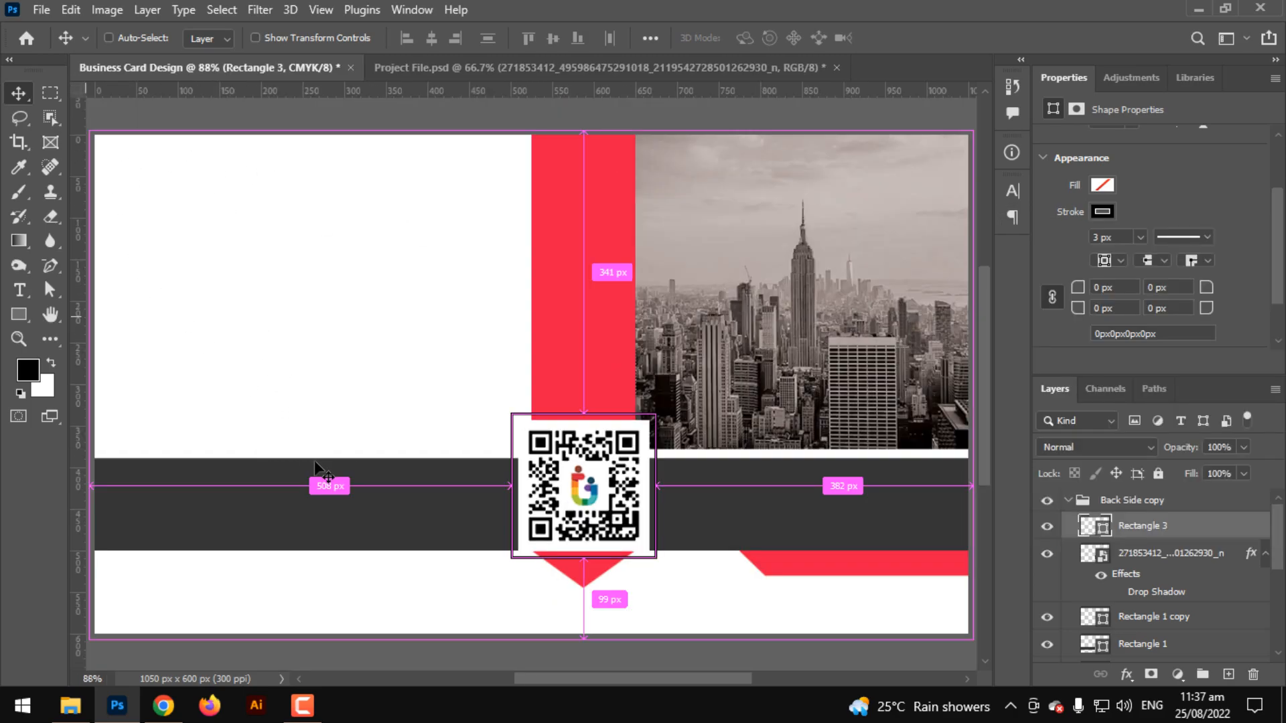
scroll(314, 461, "down", 3)
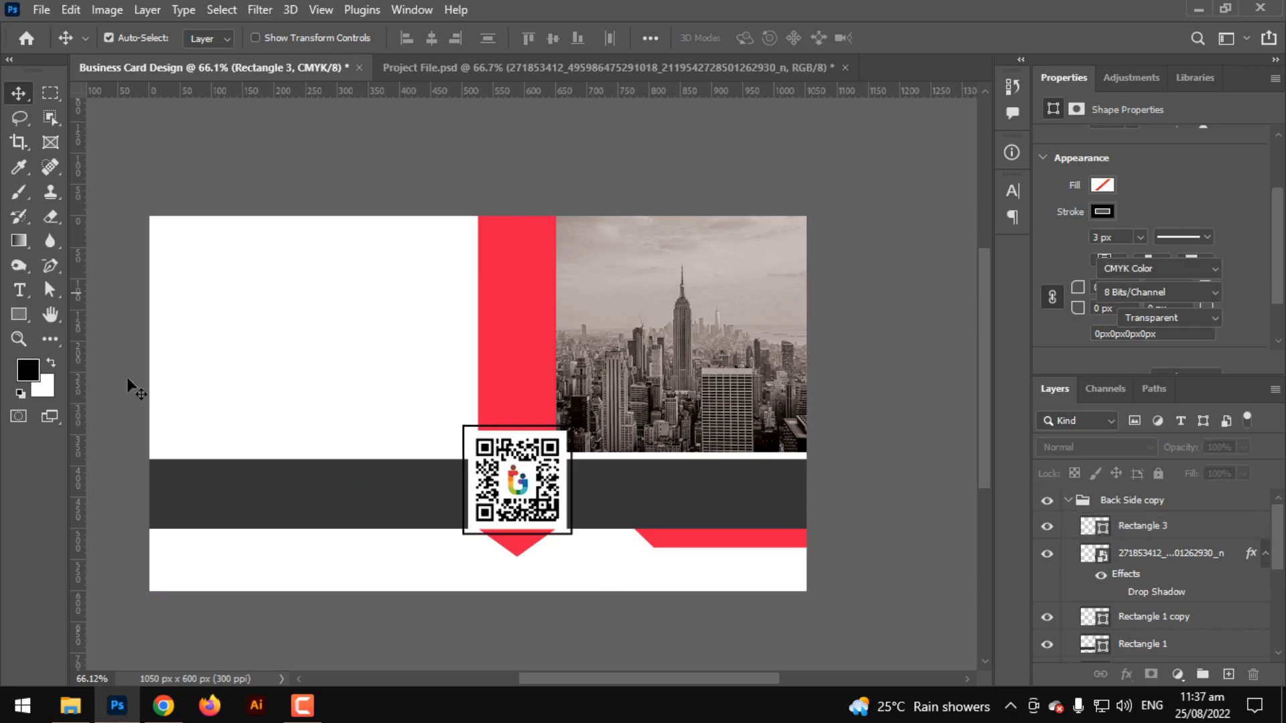
left_click(127, 377, "ctrl")
key("ctrl+plus")
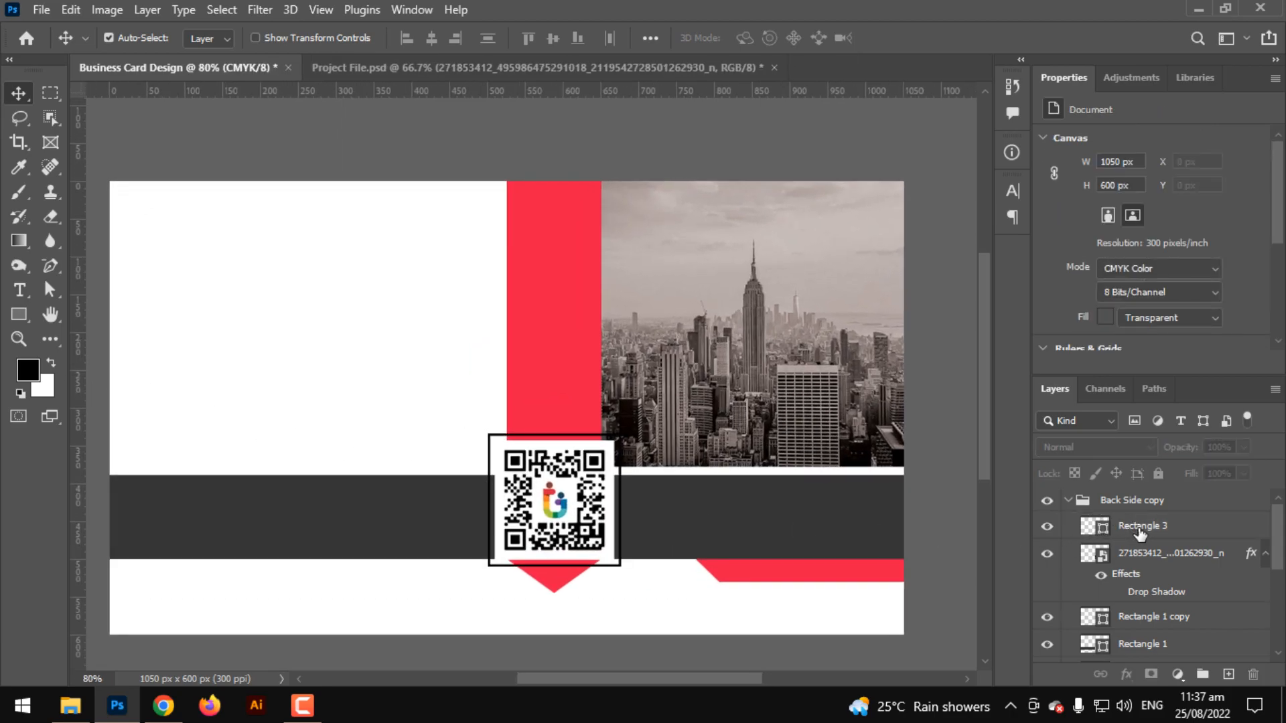
left_click(1139, 528)
key("Delete")
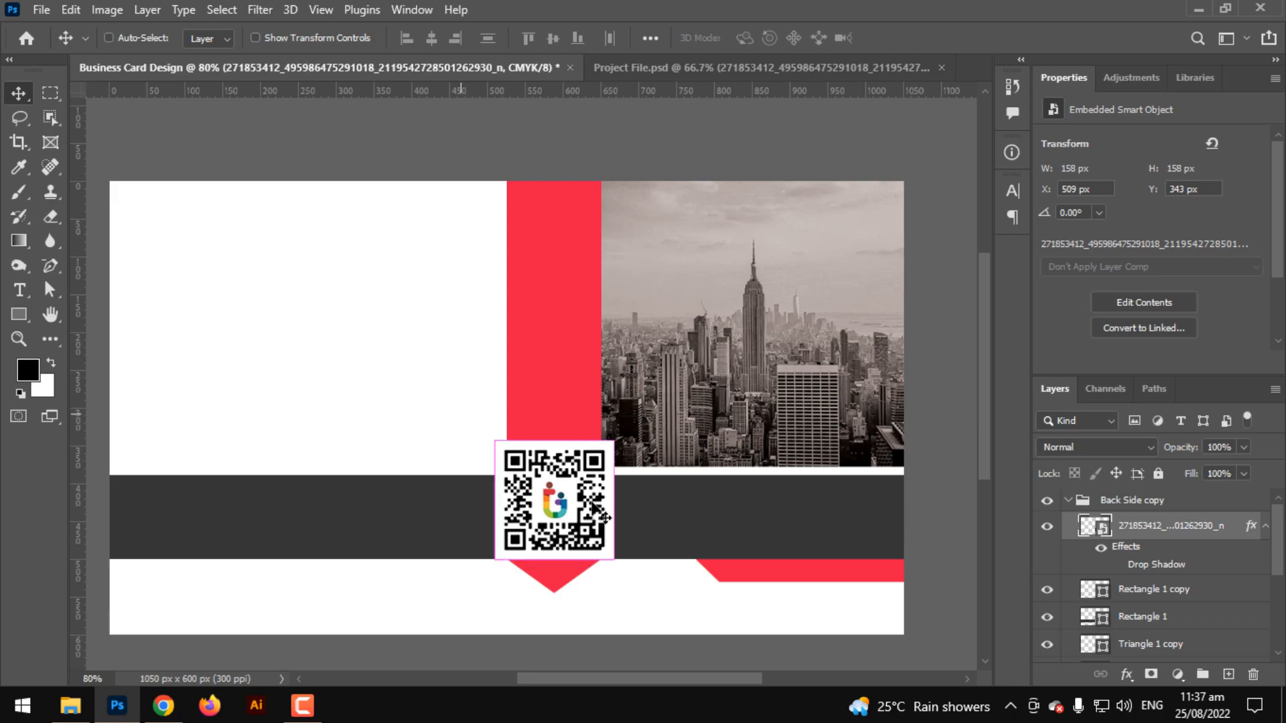
Scale the QR code to about 161 × 162 px and move it off the ribbon to about X 763, Y 338 px
key("ctrl+t")
left_click_drag(615, 463, 577, 476)
left_click_drag(540, 518, 763, 513)
left_click_drag(747, 456, 748, 436)
key("Return")
Move the QR code to X 775 px so its left edge lines up with the start of the small red bar below it
scroll(804, 594, "up", 5)
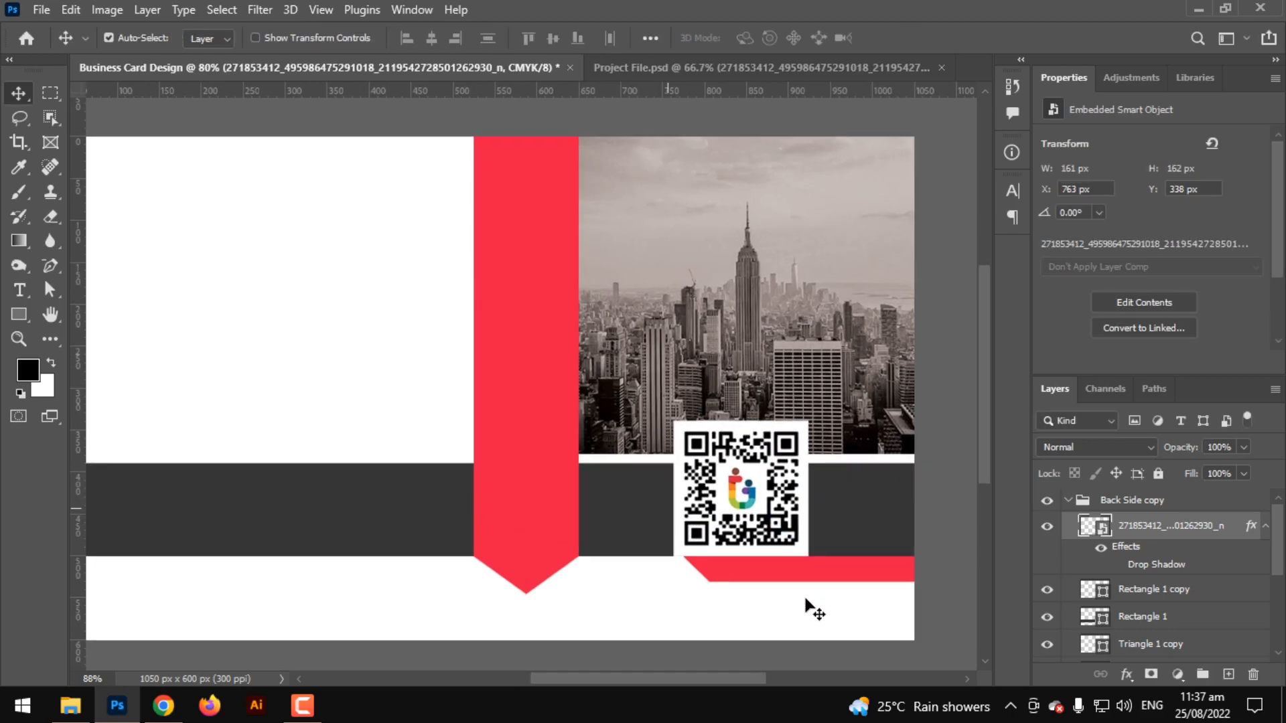
mouse_move(779, 520)
left_mouse_down()
mouse_move(779, 509)
mouse_move(791, 520)
left_mouse_up()
left_click(716, 557)
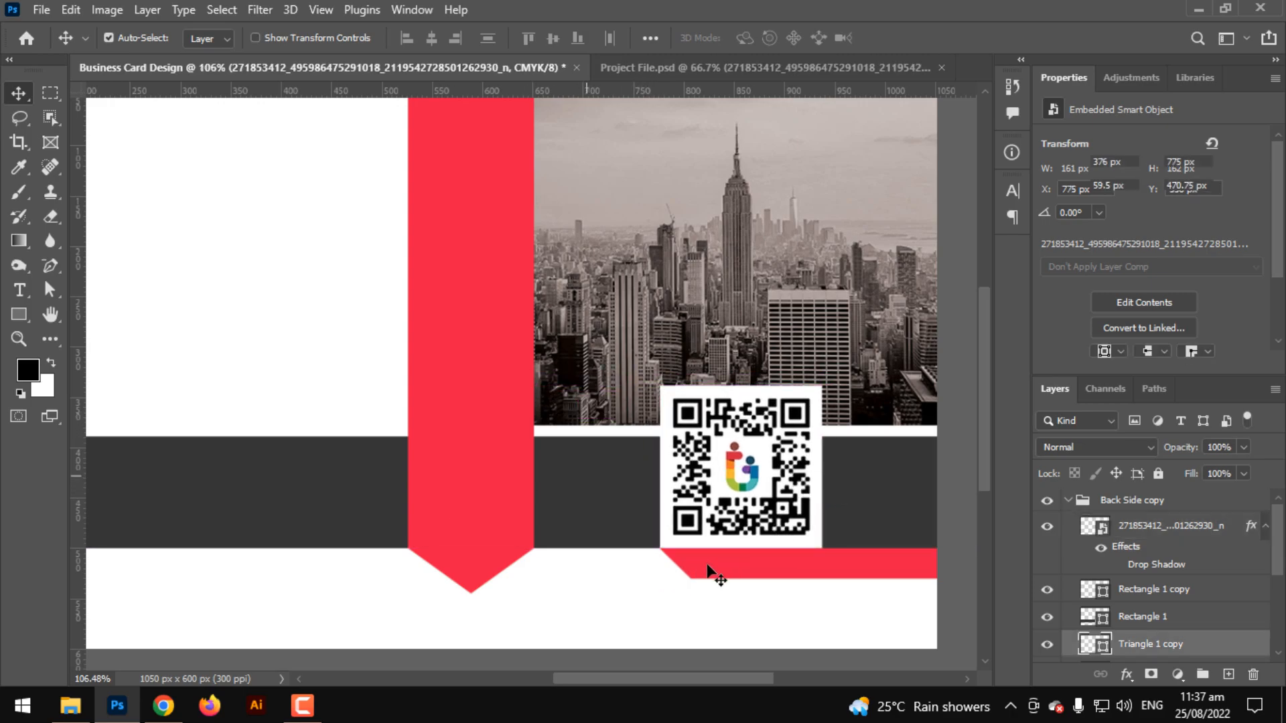
scroll(654, 564, "down", 3)
left_click(716, 514)
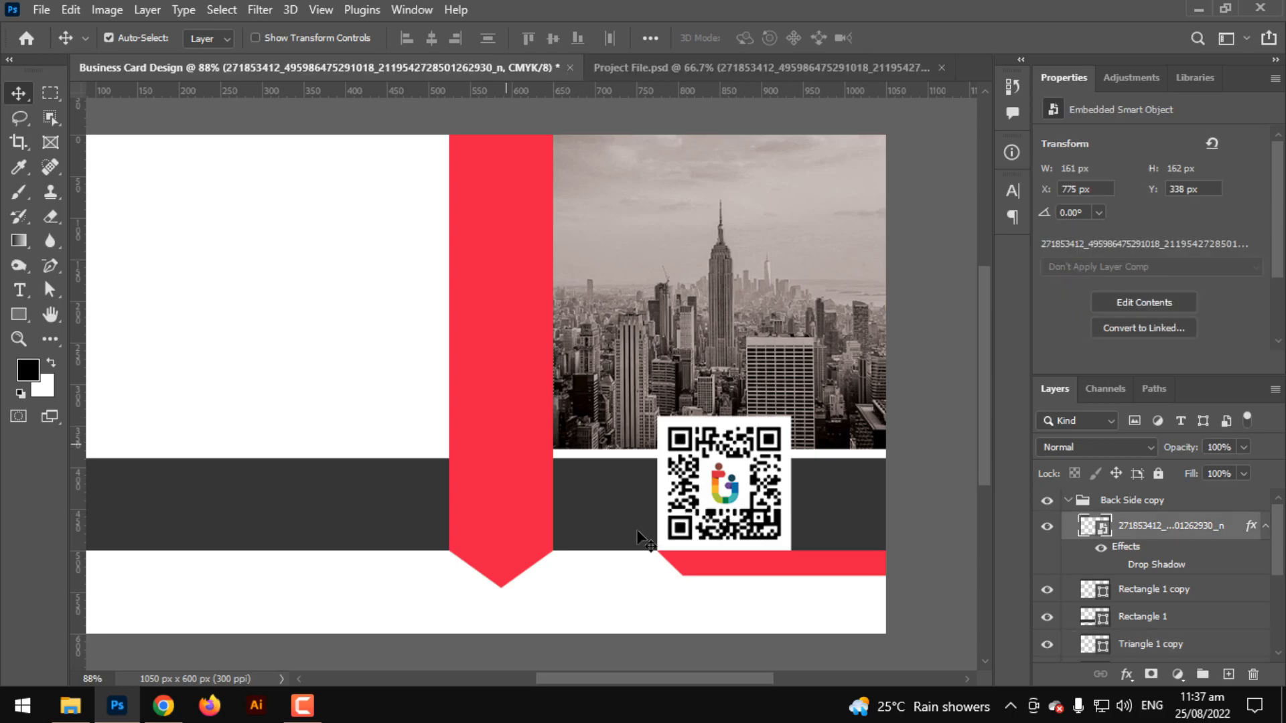
Paste the project file's group of name, job title and contact details into the Back Side copy group and expand it
scroll(636, 529, "left", 3)
scroll(479, 487, "down", 2)
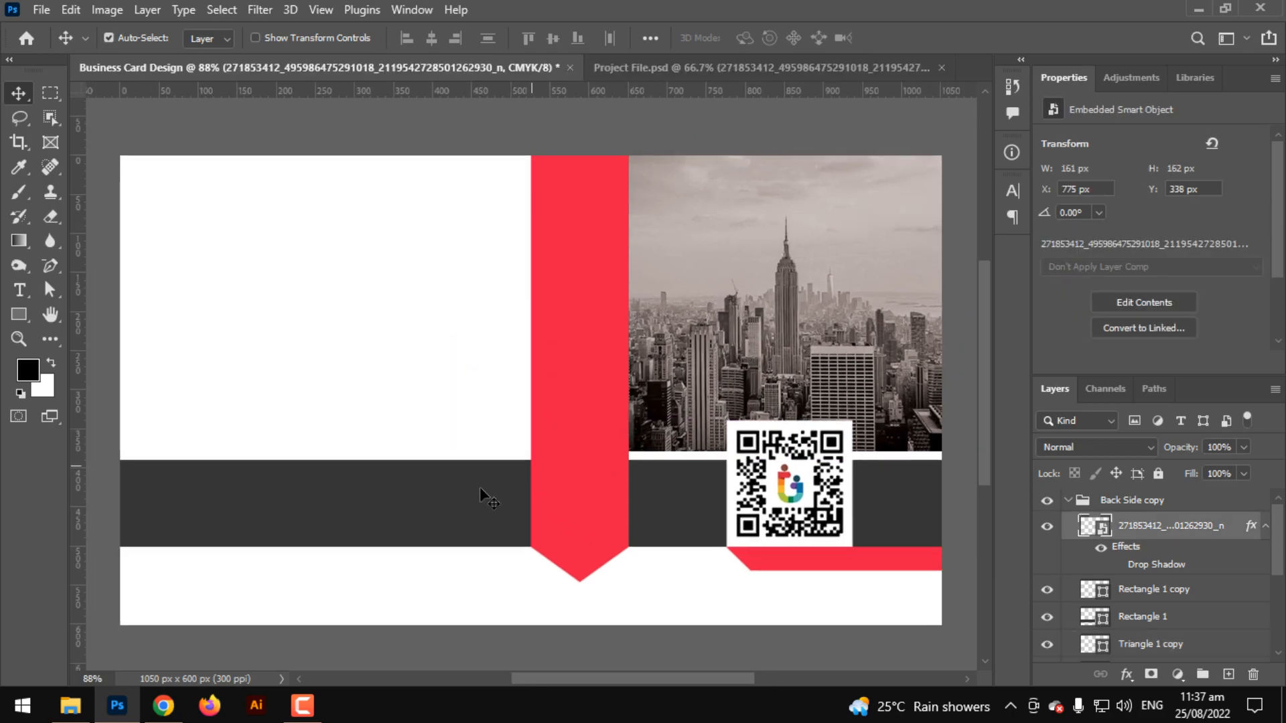
key("ctrl+v")
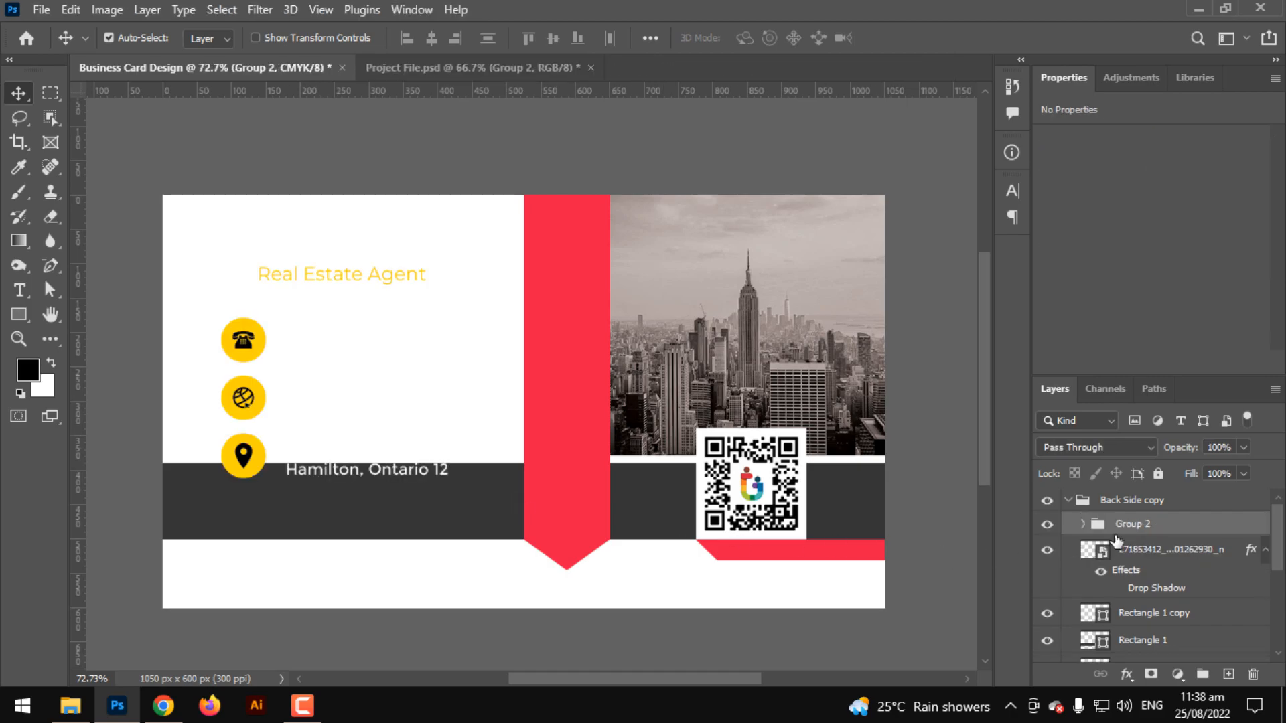
left_click(1081, 525)
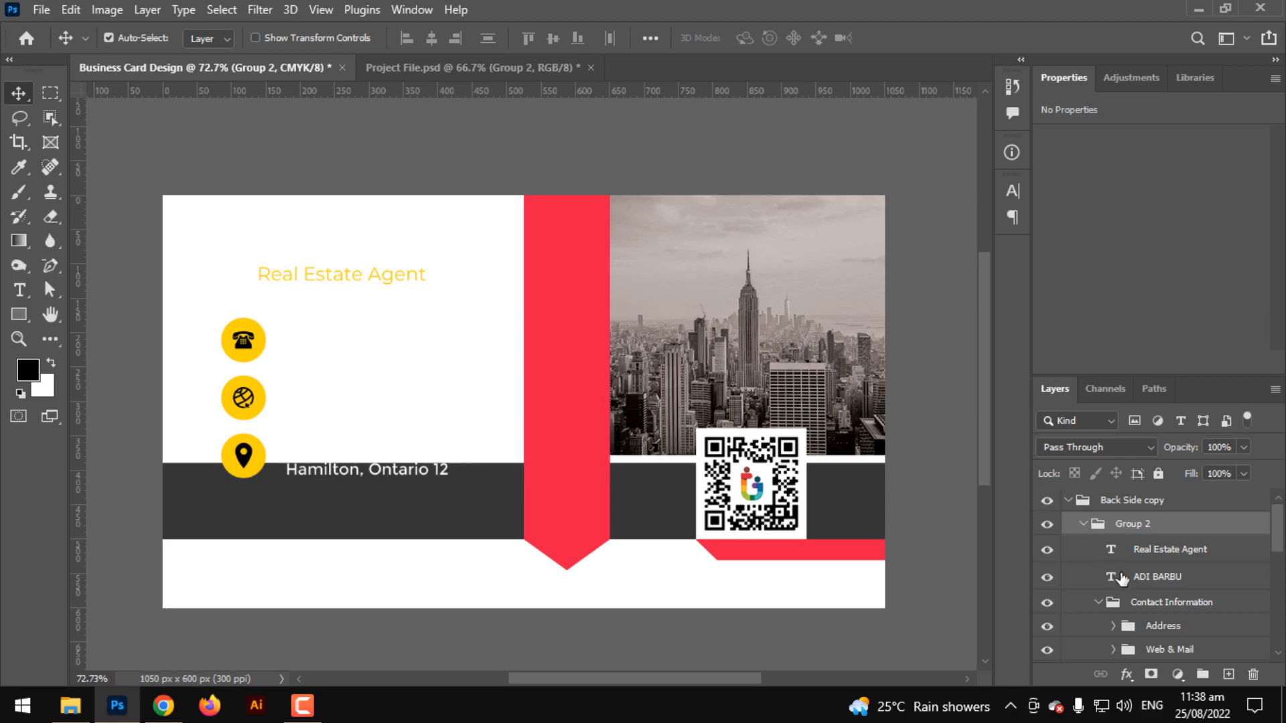
Recolour the Real Estate Agent job title to the red sampled from the vertical ribbon (#ea1a47)
left_click(1140, 558)
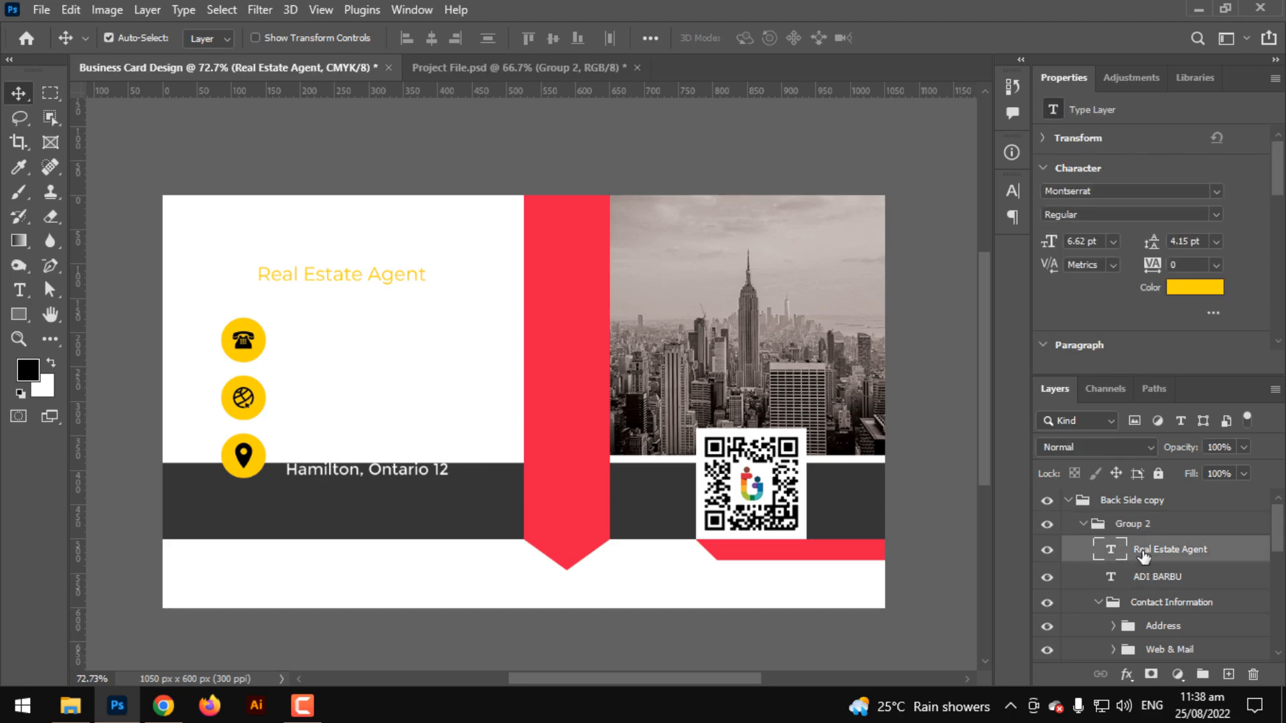
left_click(1182, 288)
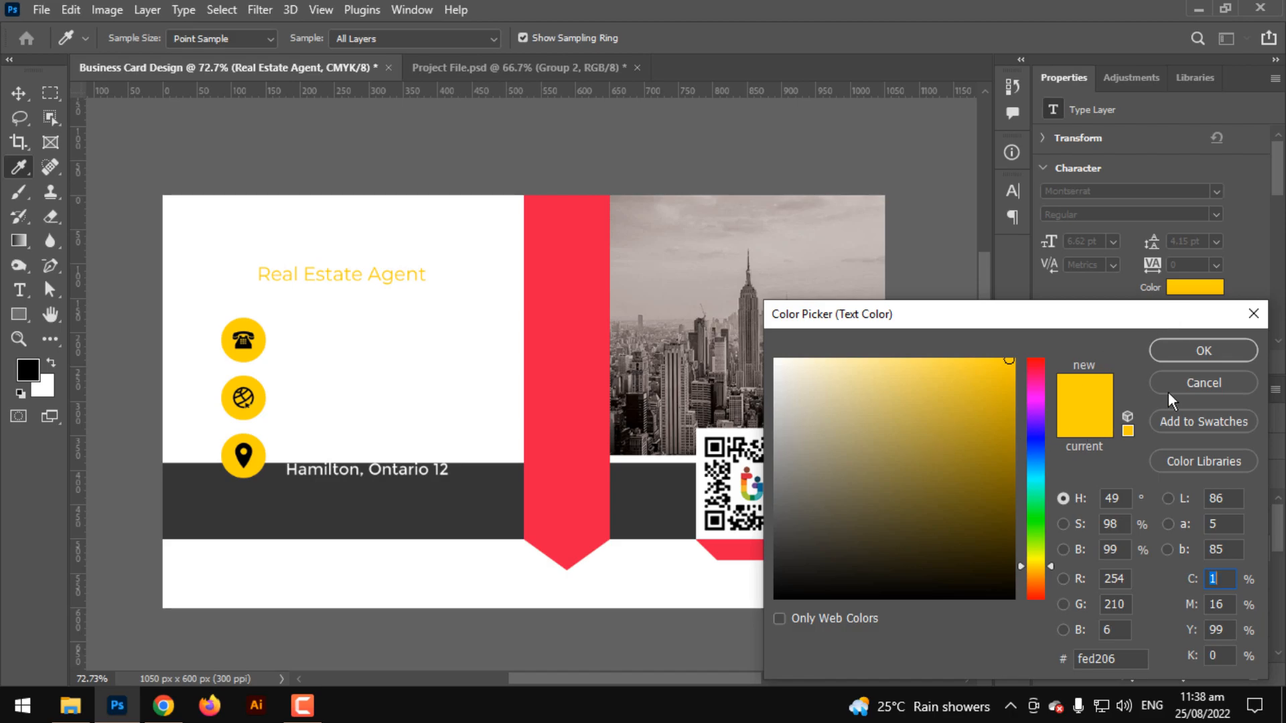
left_click(574, 250)
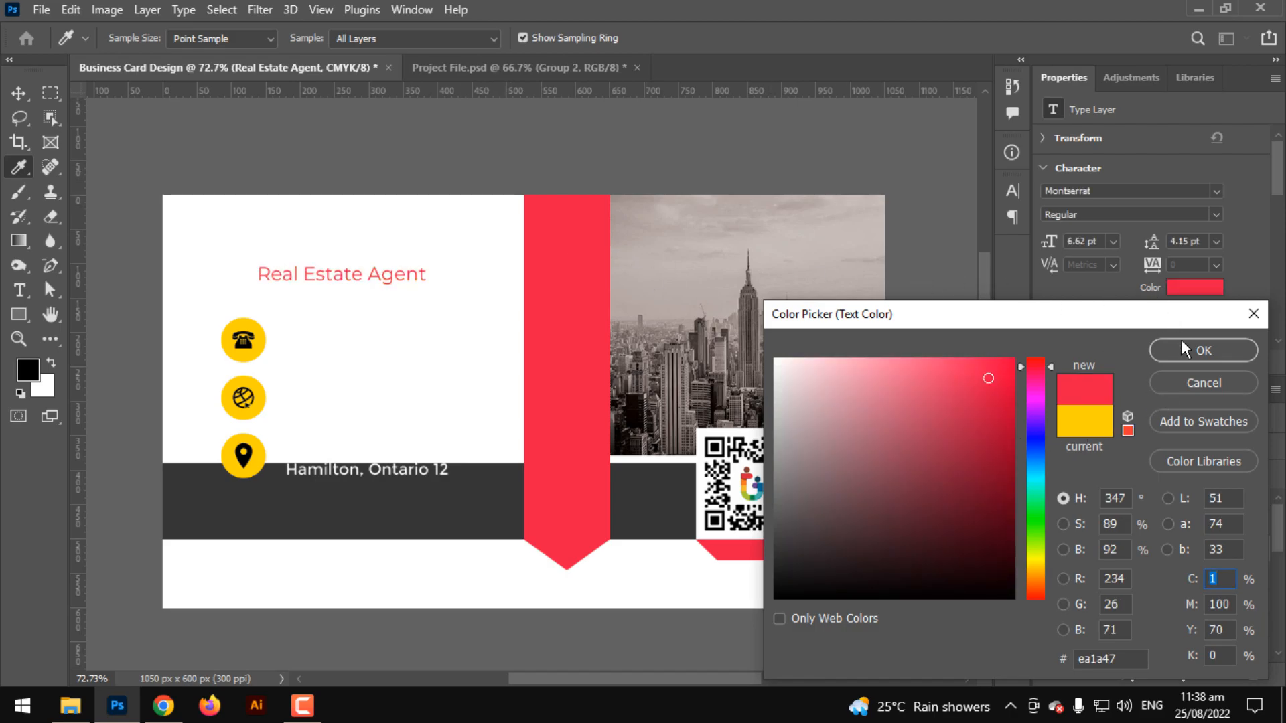
left_click(1181, 349)
Recolour the cardholder's name text to the dark grey sampled from the horizontal band (#363636)
left_click(1157, 577)
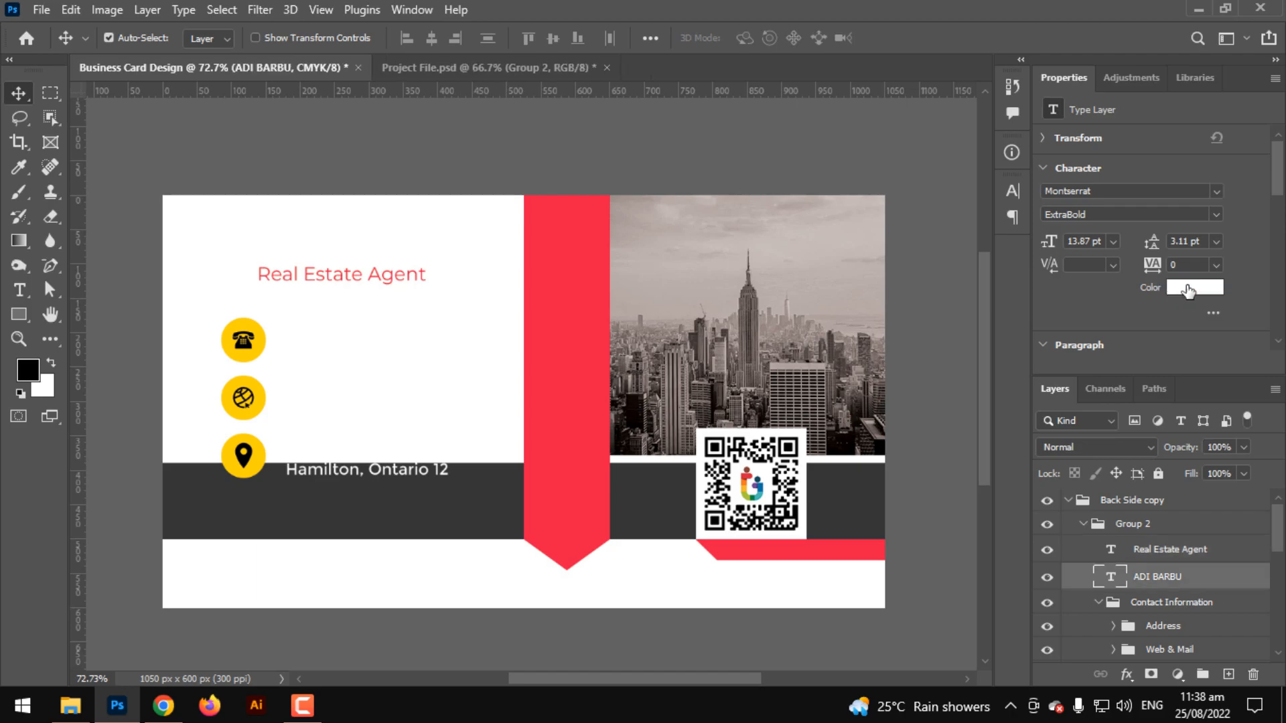
left_click(1195, 288)
left_click_drag(874, 480, 728, 640)
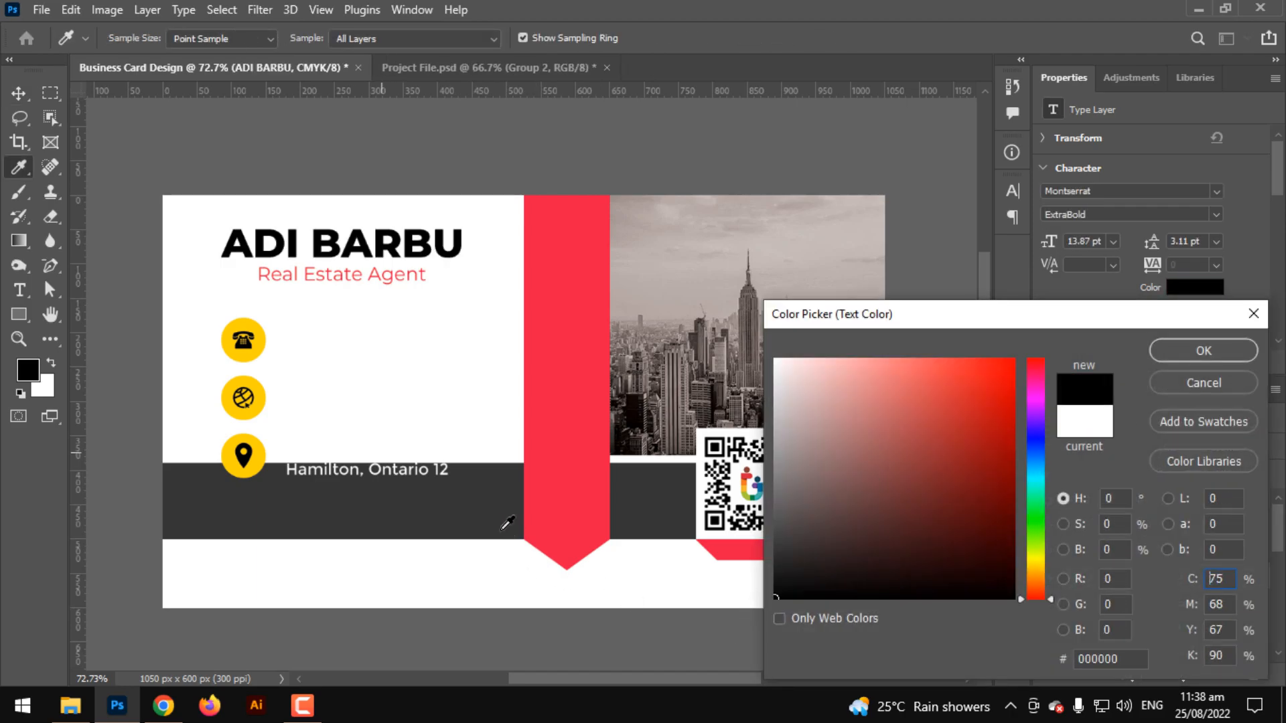
left_click(469, 514)
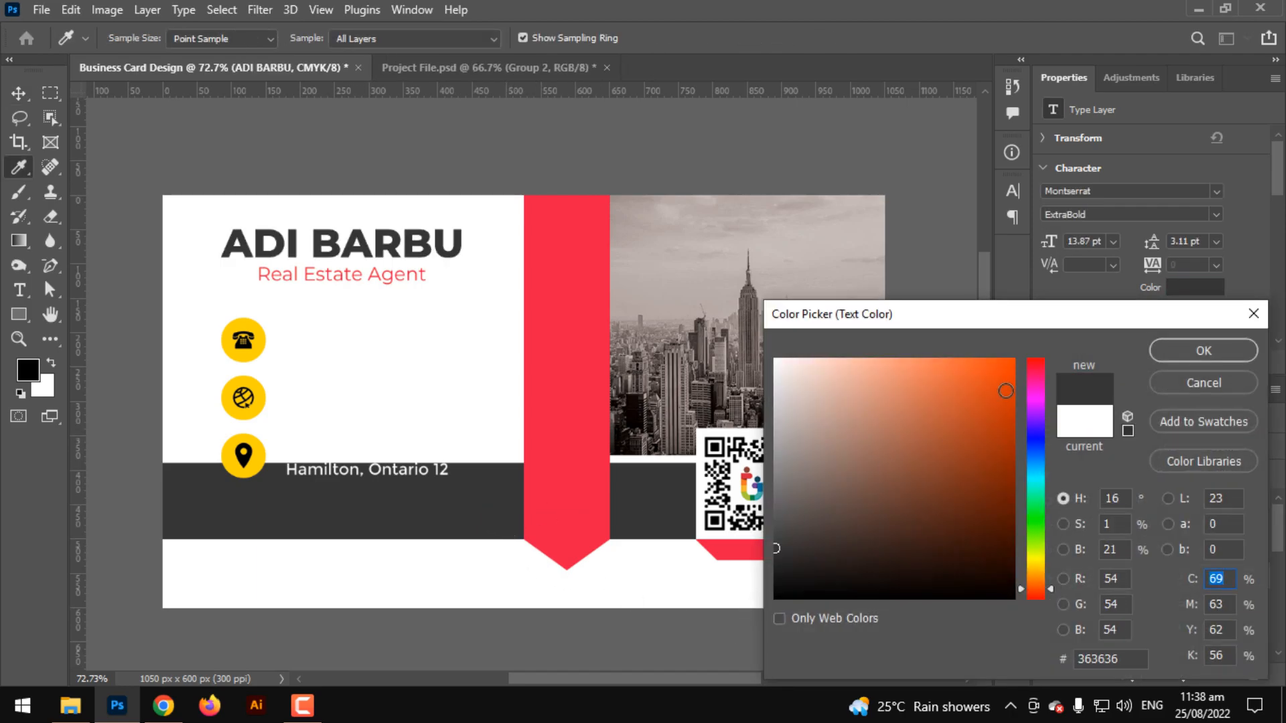
left_click(1188, 350)
key("v")
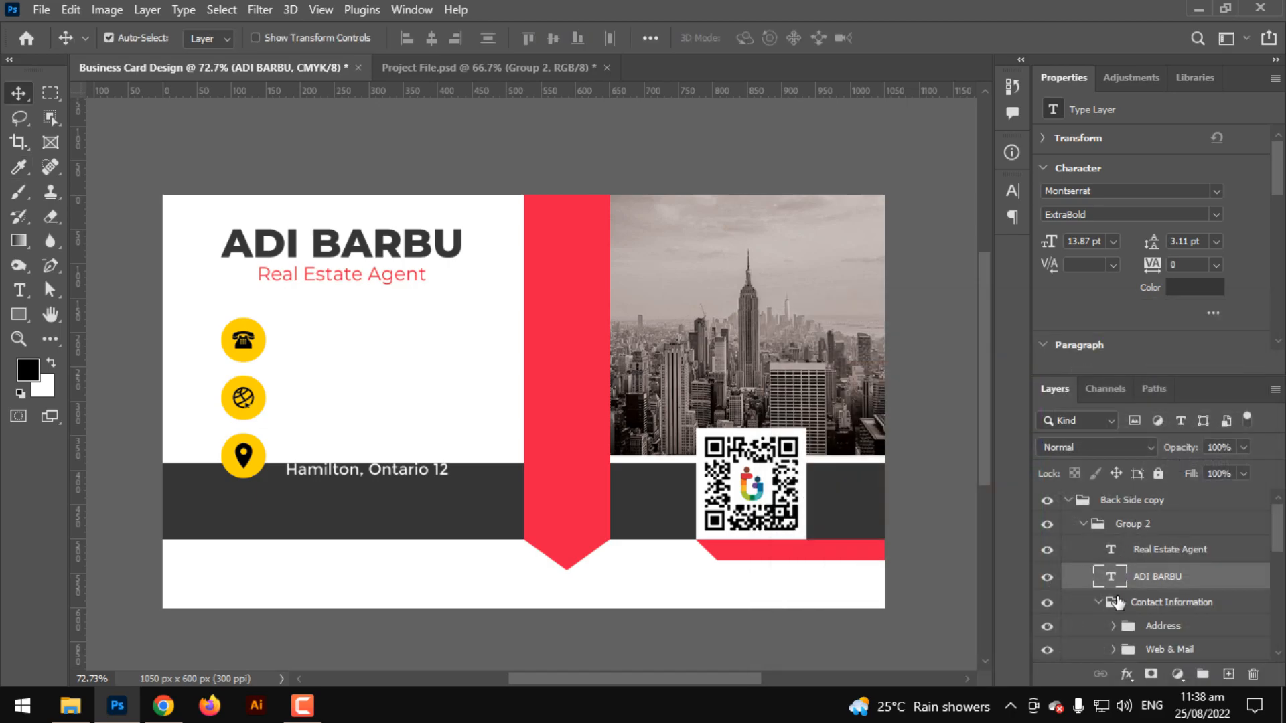
Expand the Address group and try the horizontal band's dark grey (#363636) as the address text colour
left_click(1114, 626)
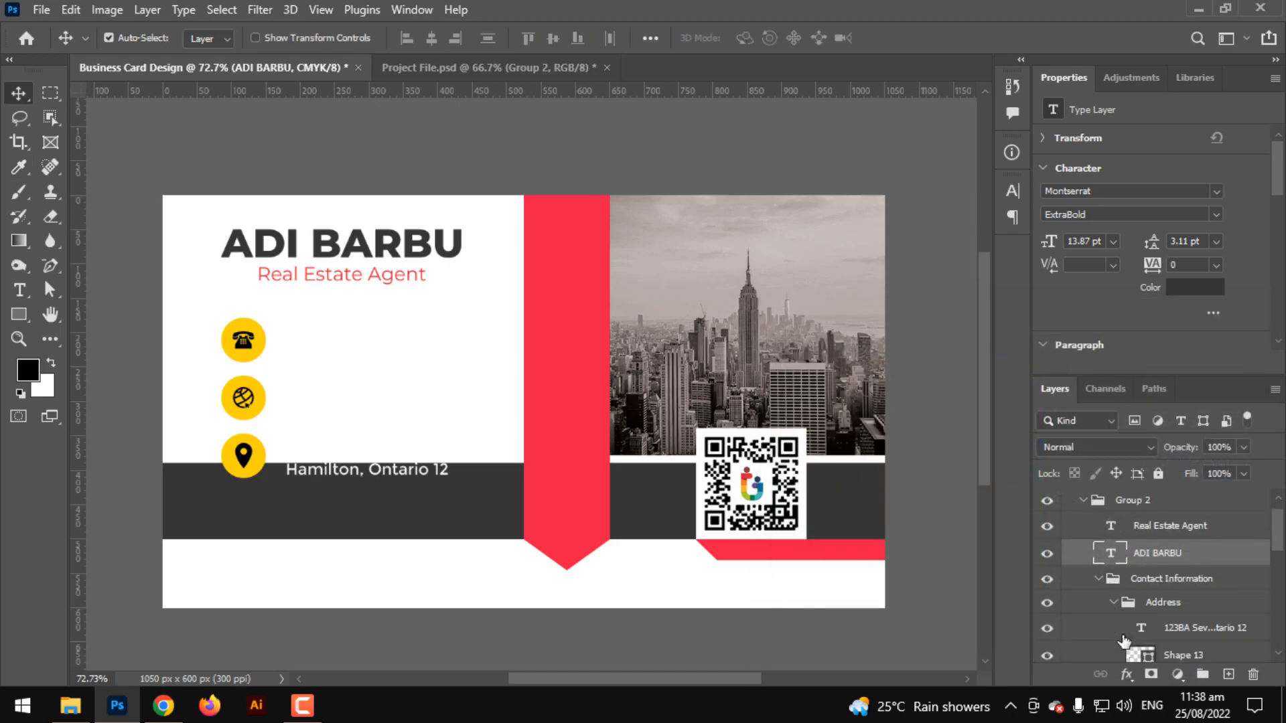
scroll(1139, 603, "down", 2)
left_click(1199, 580)
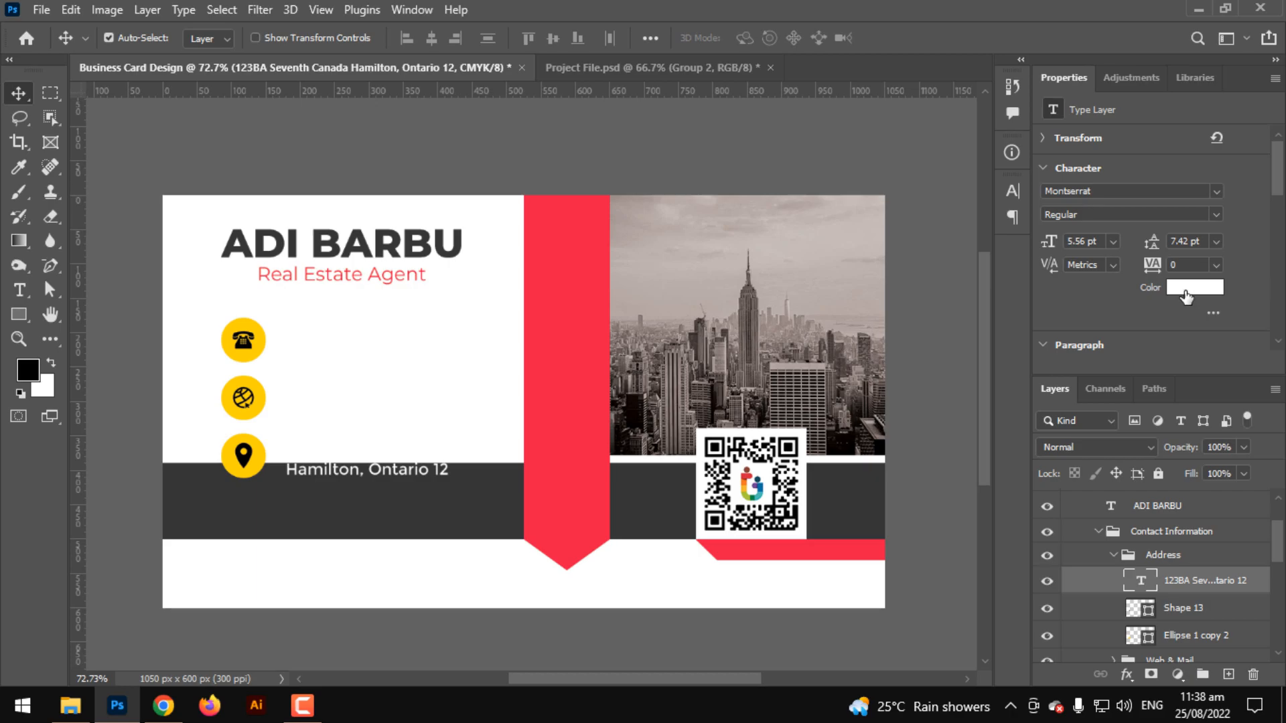
left_click(1186, 295)
left_click(483, 519)
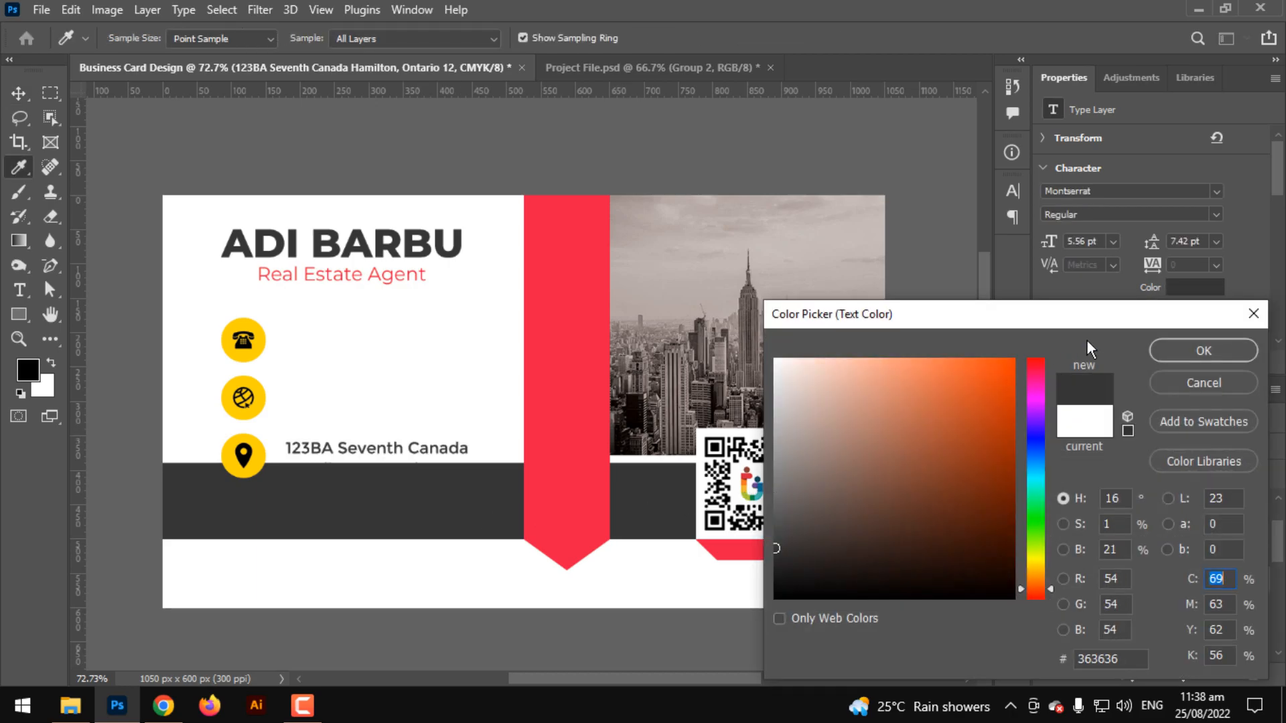
left_click(1169, 351)
key("v")
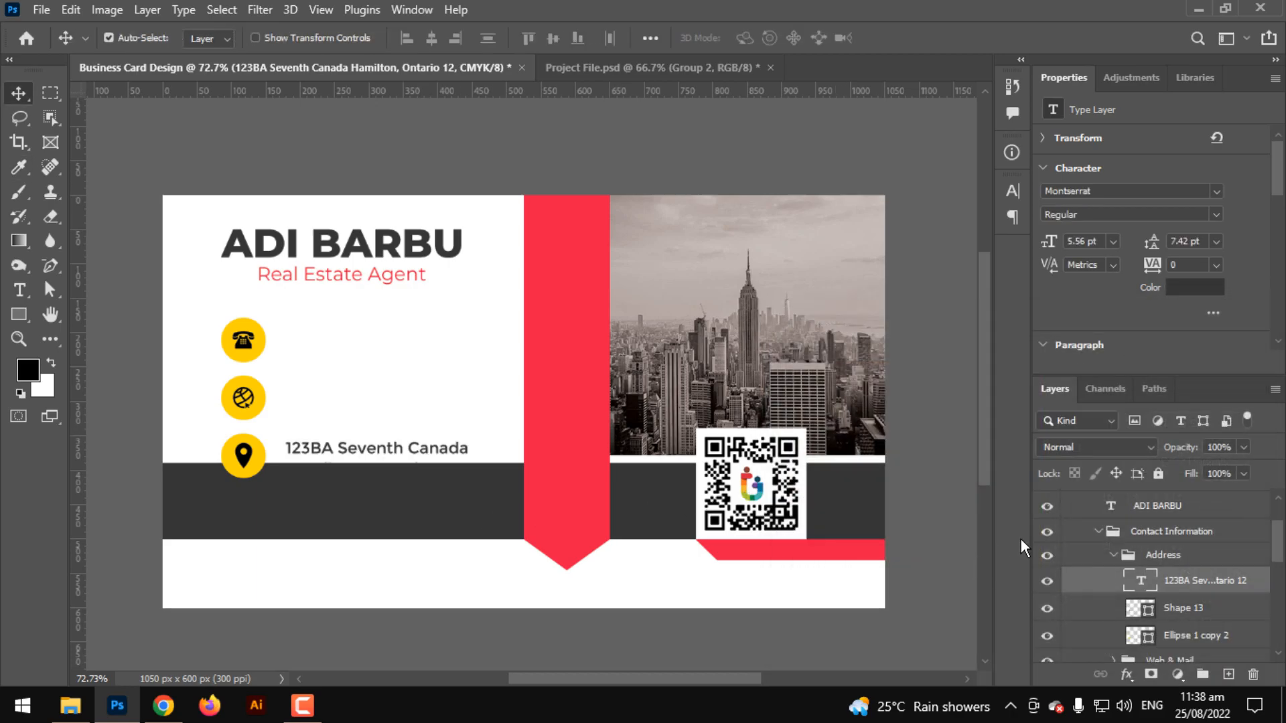
Set the address text colour back to white
left_click(1203, 294)
left_click(775, 360)
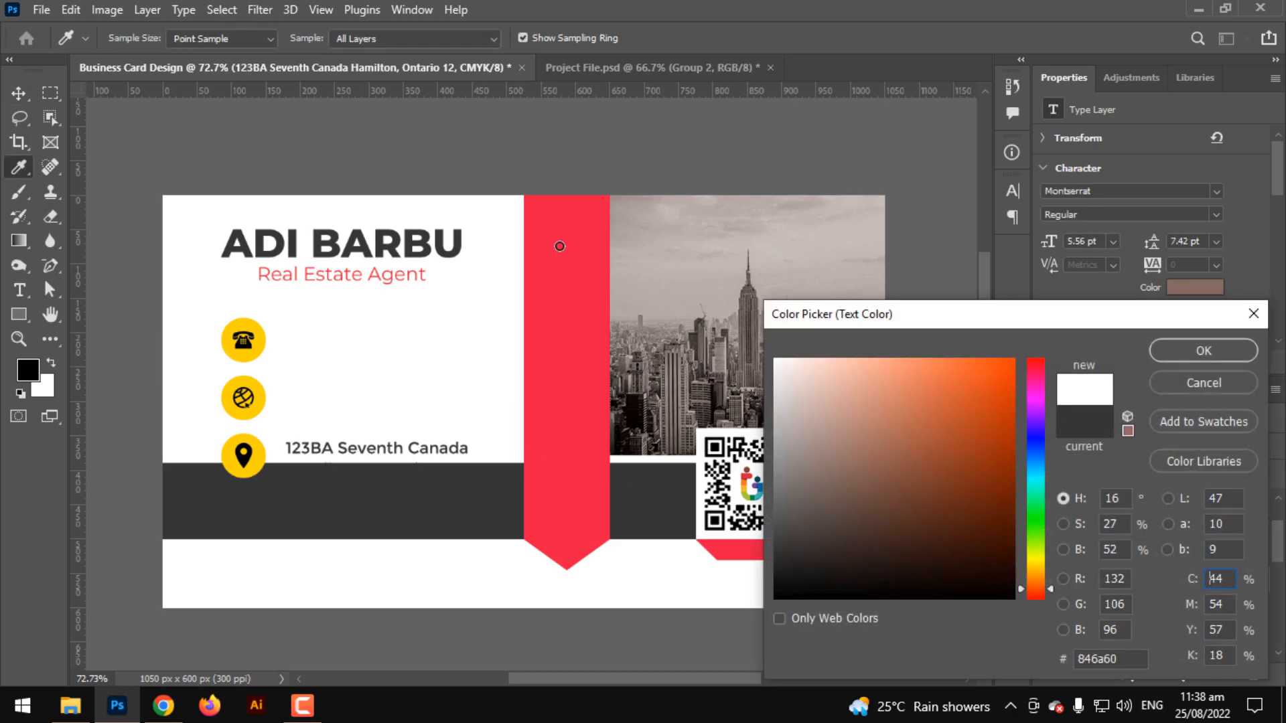
left_click(1183, 351)
Recolour both the website and e-mail text layers in the Web & Mail group to the band's dark grey (#363636)
scroll(1125, 593, "down", 2)
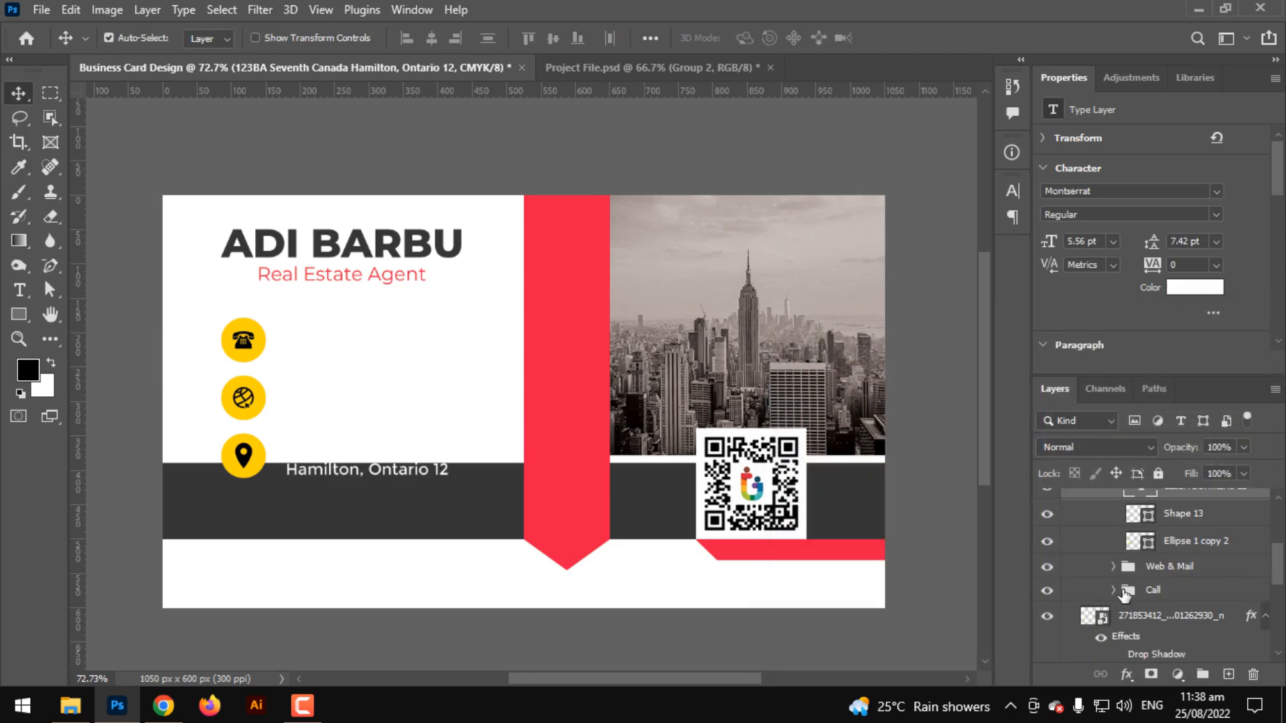
left_click(1115, 567)
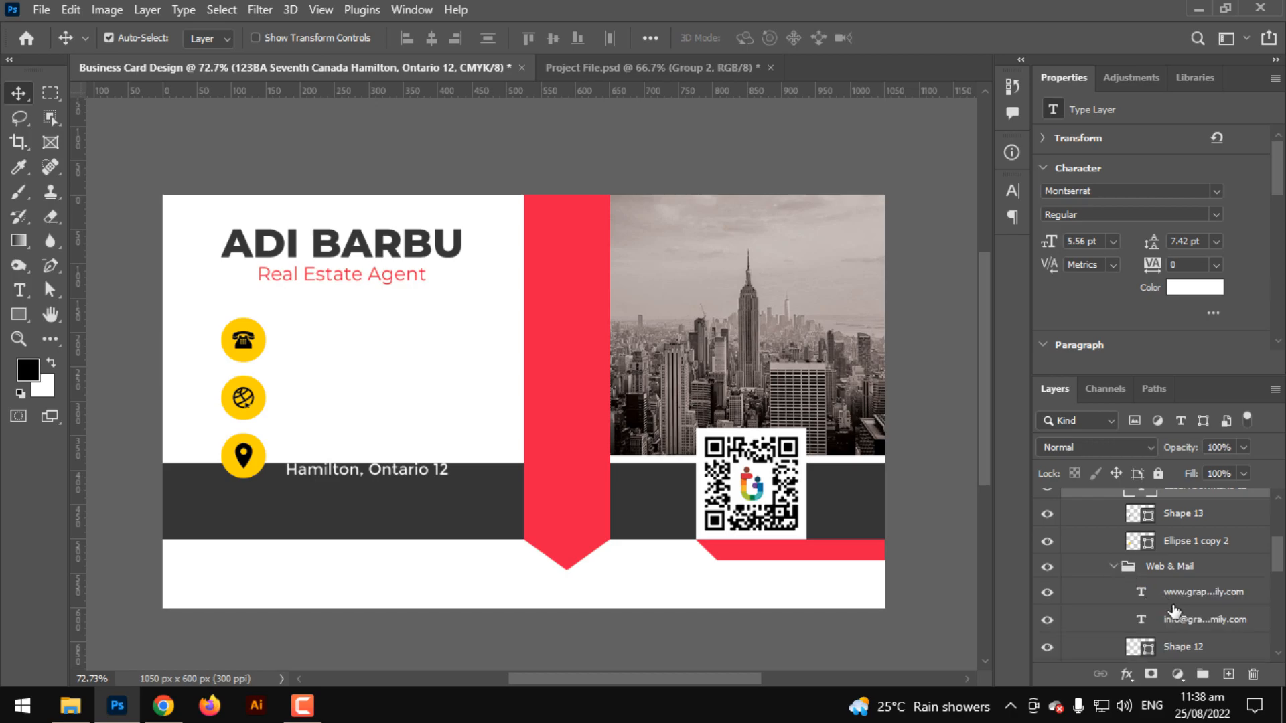
left_click(1173, 602)
left_click(1183, 620, "shift")
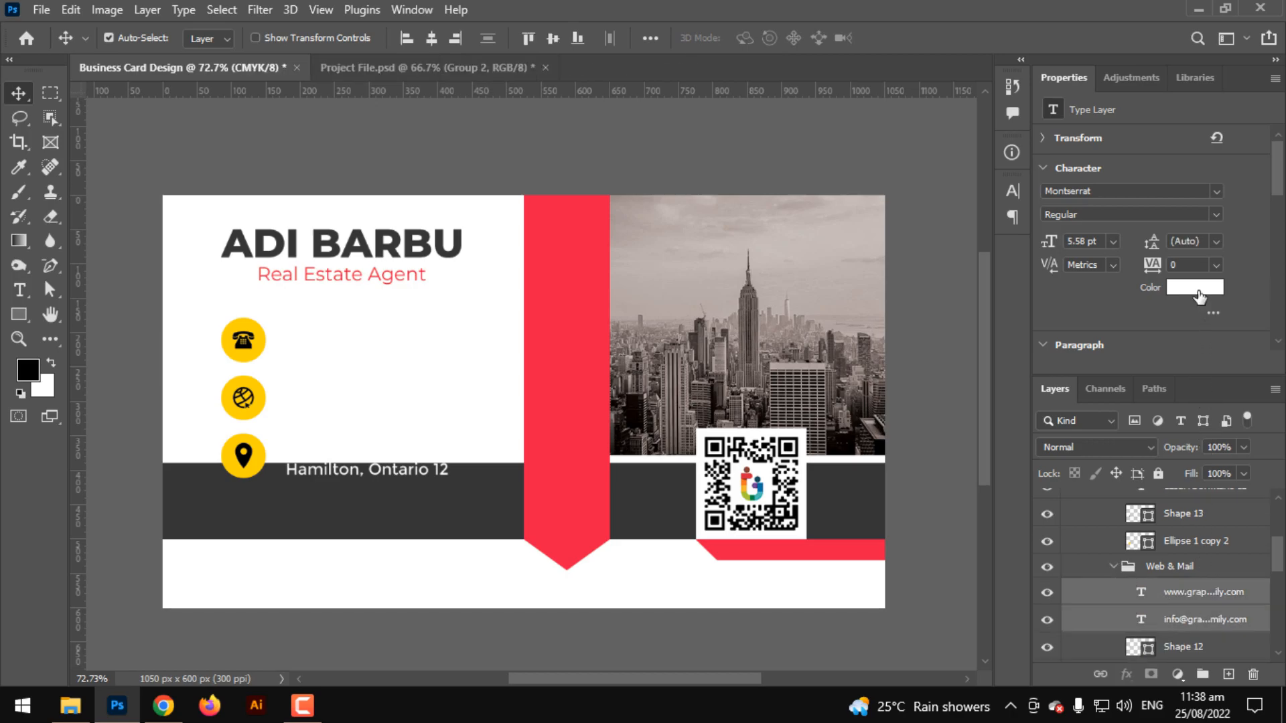
left_click(1198, 289)
left_click(391, 519)
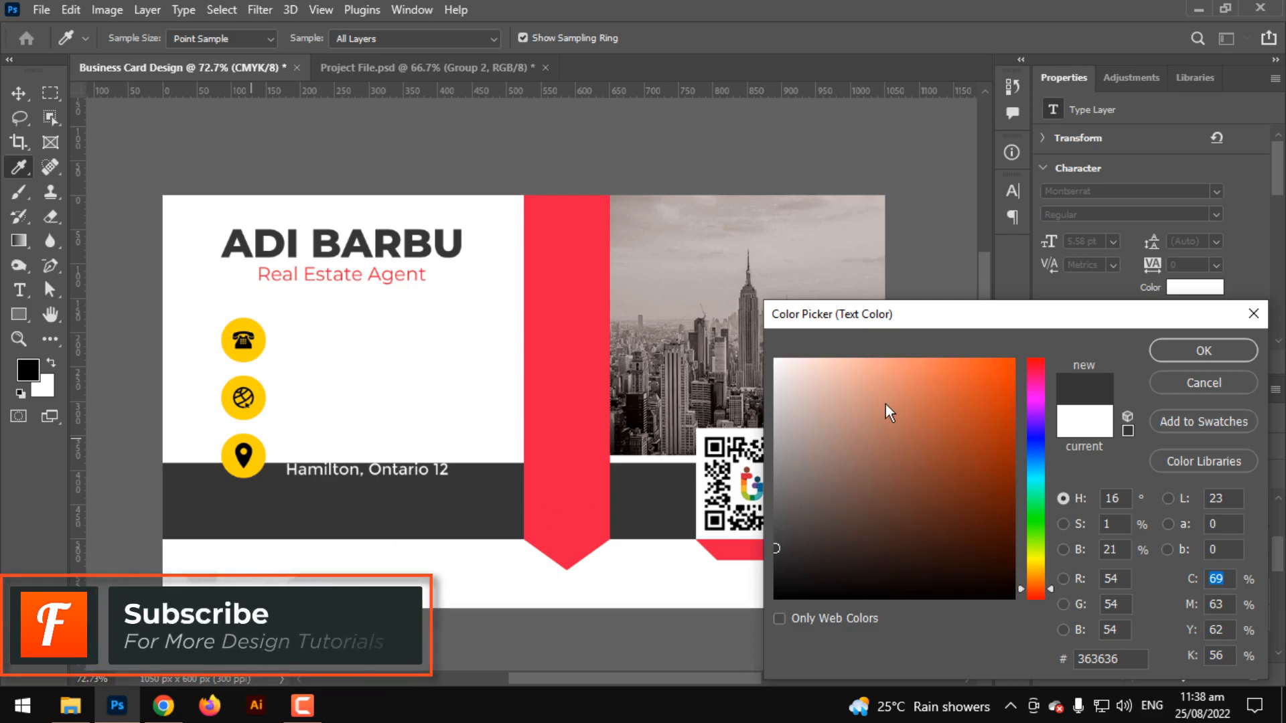
left_click(1203, 355)
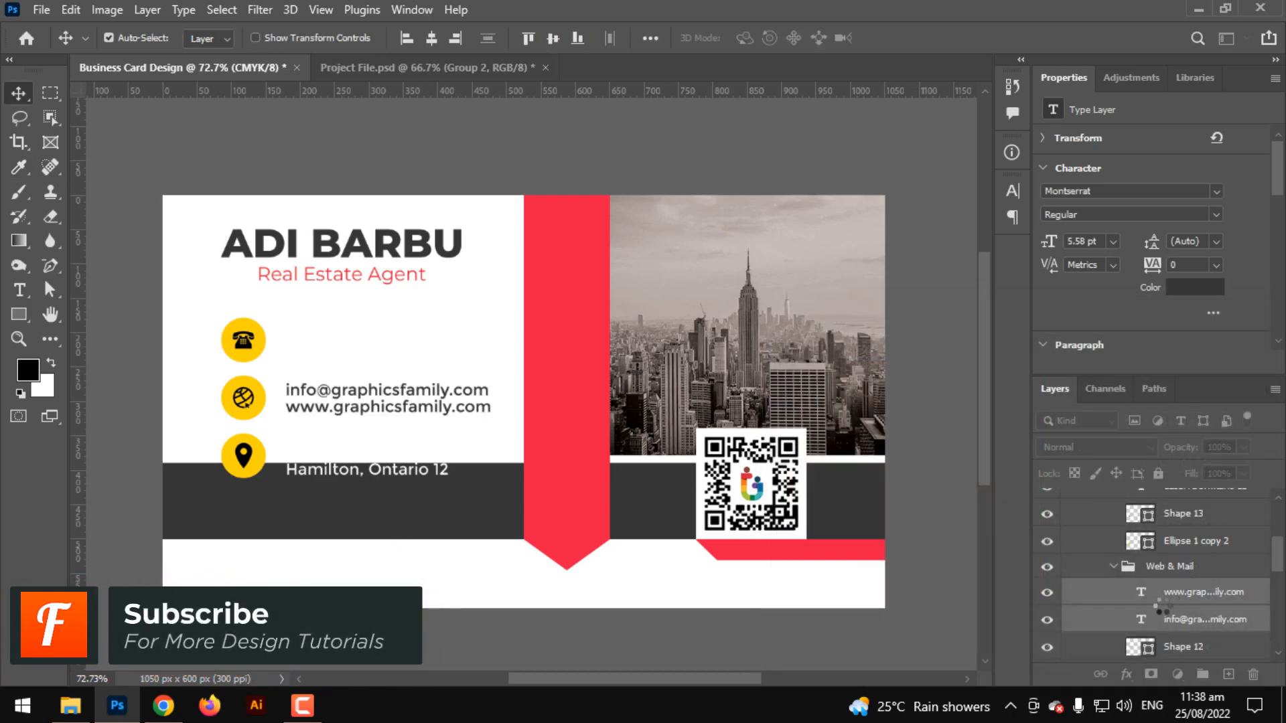
Recolour both phone number text layers in the Call group to the band's dark grey (#363636)
scroll(1162, 610, "down", 3)
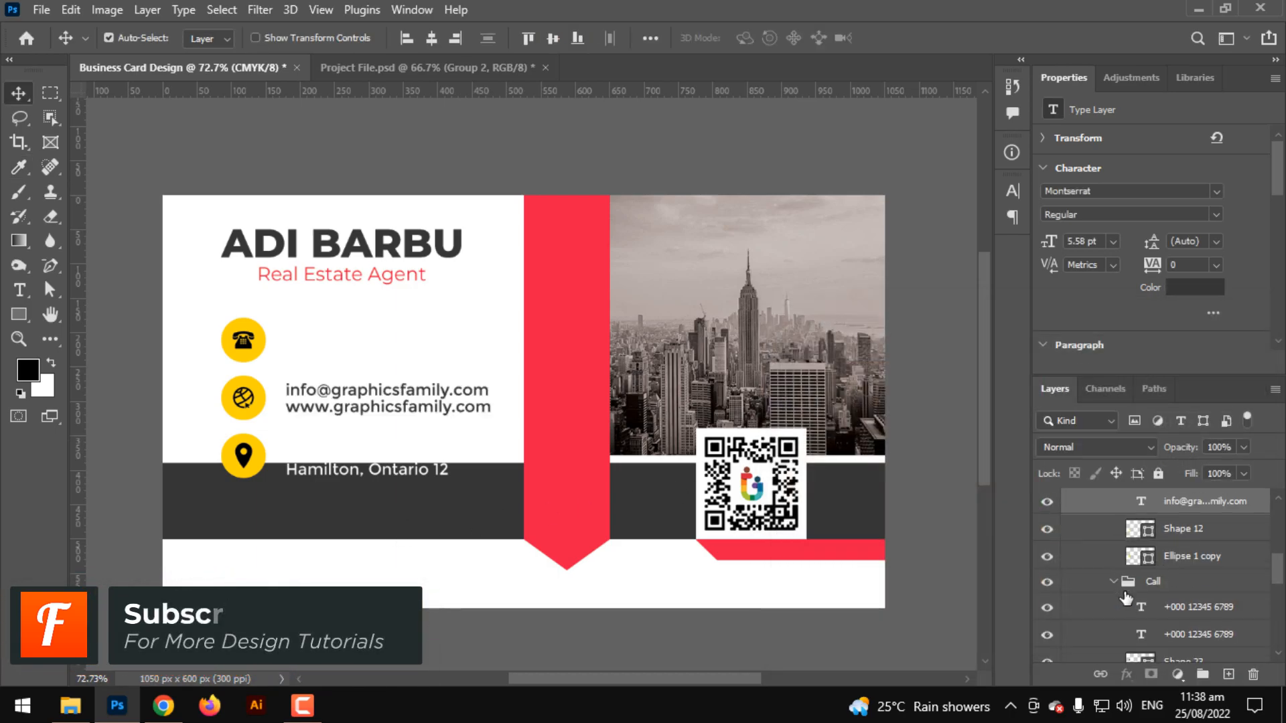
left_click(1179, 606)
left_click(1179, 634, "shift")
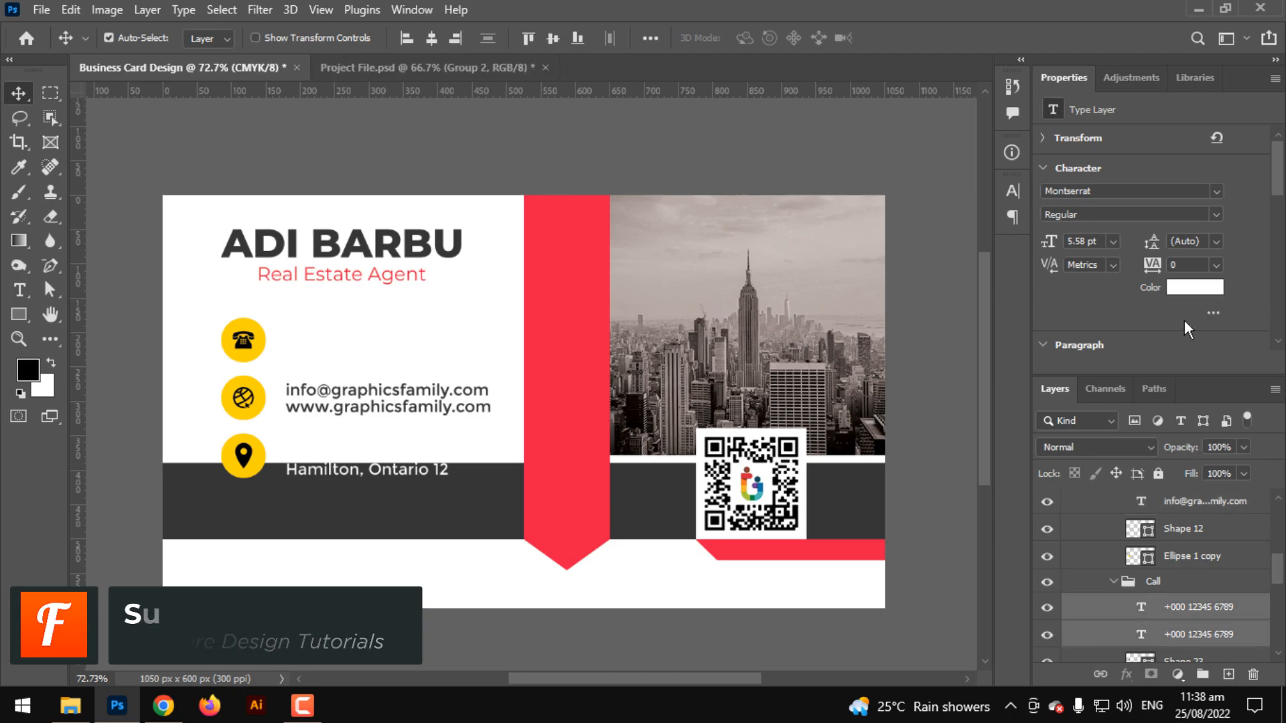
left_click(1195, 286)
left_click(367, 513)
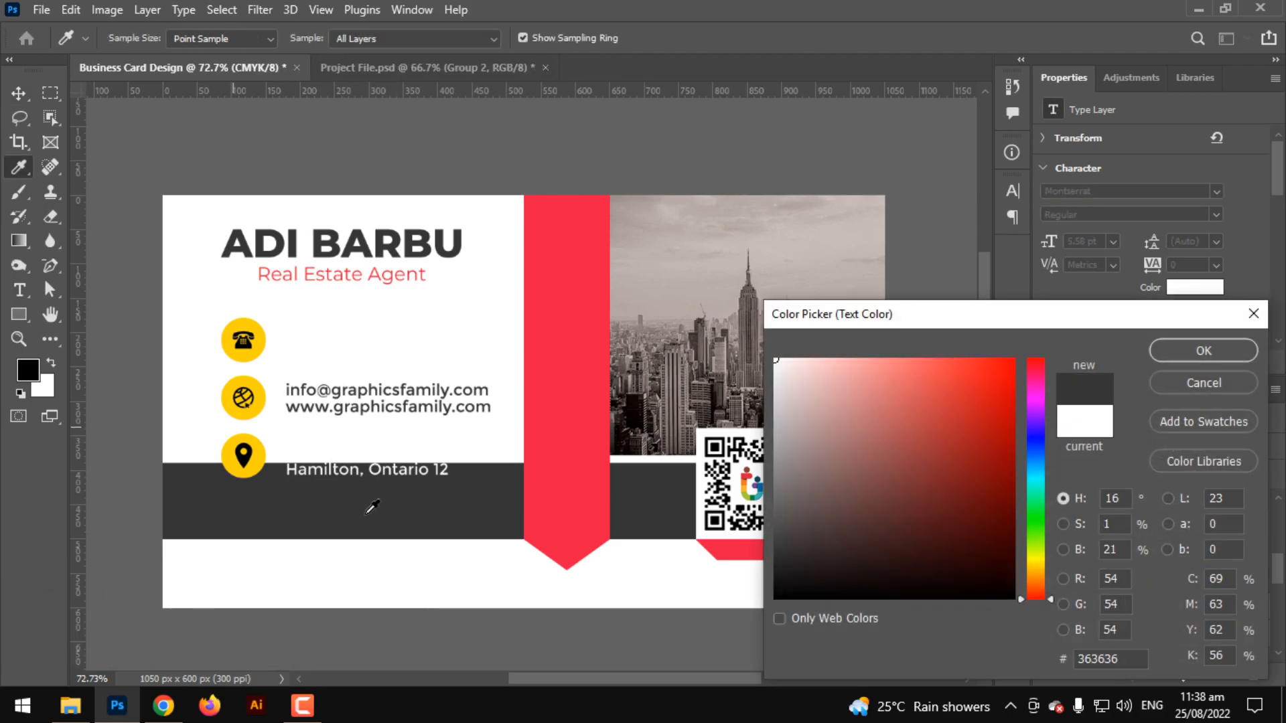
left_click(1187, 351)
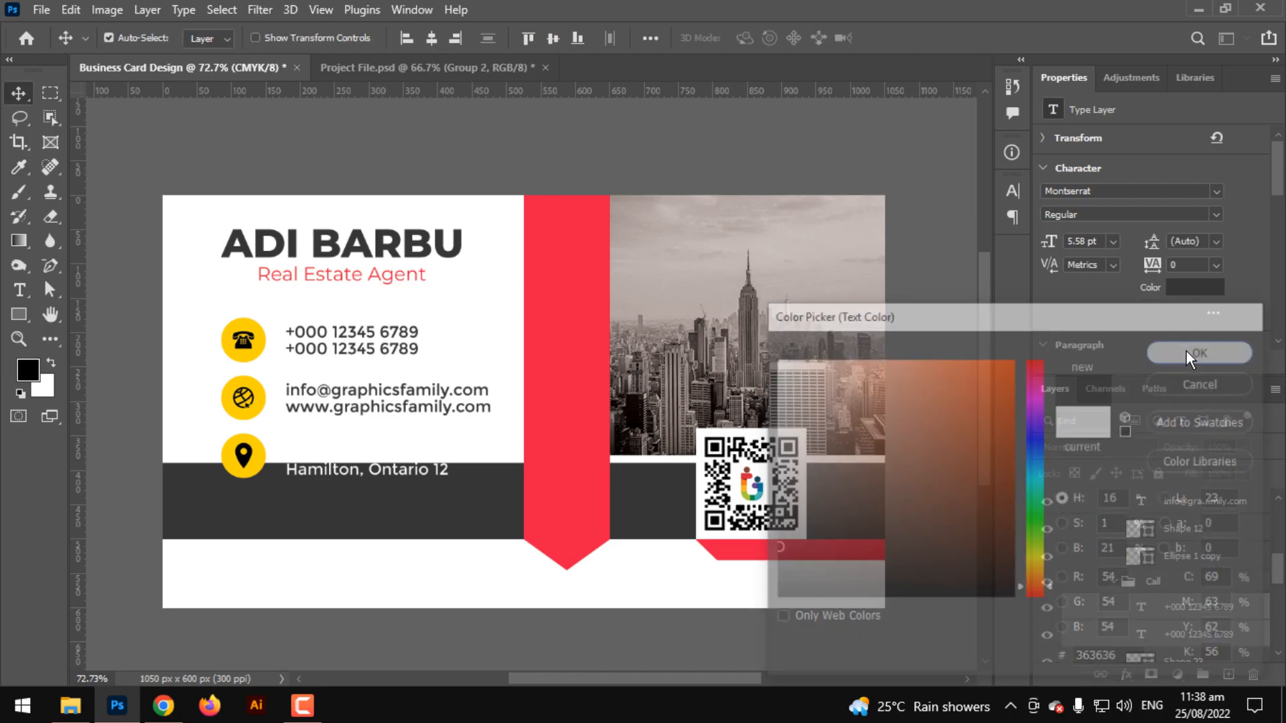
Recolour the phone icon, filling its circle with the ribbon's red and the telephone symbol with white (#ffffff)
scroll(1132, 610, "down", 3)
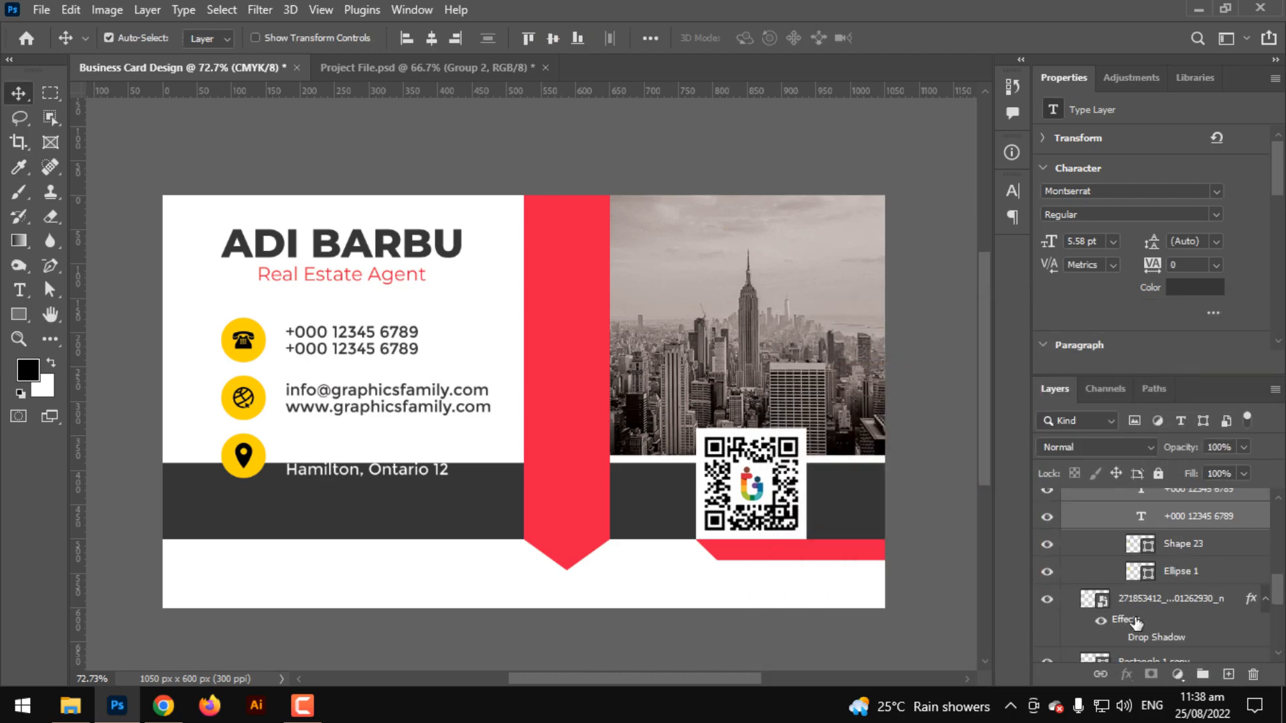
double_click(1142, 571)
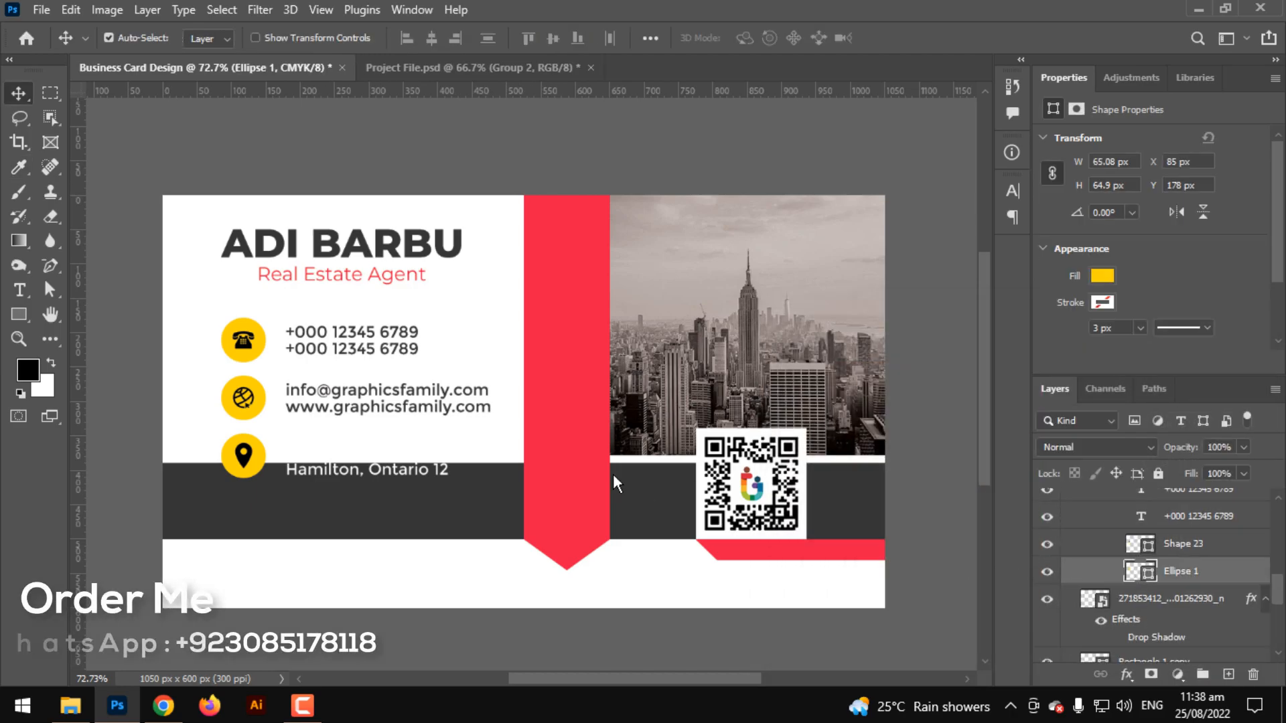
left_click(582, 423)
left_click(1186, 360)
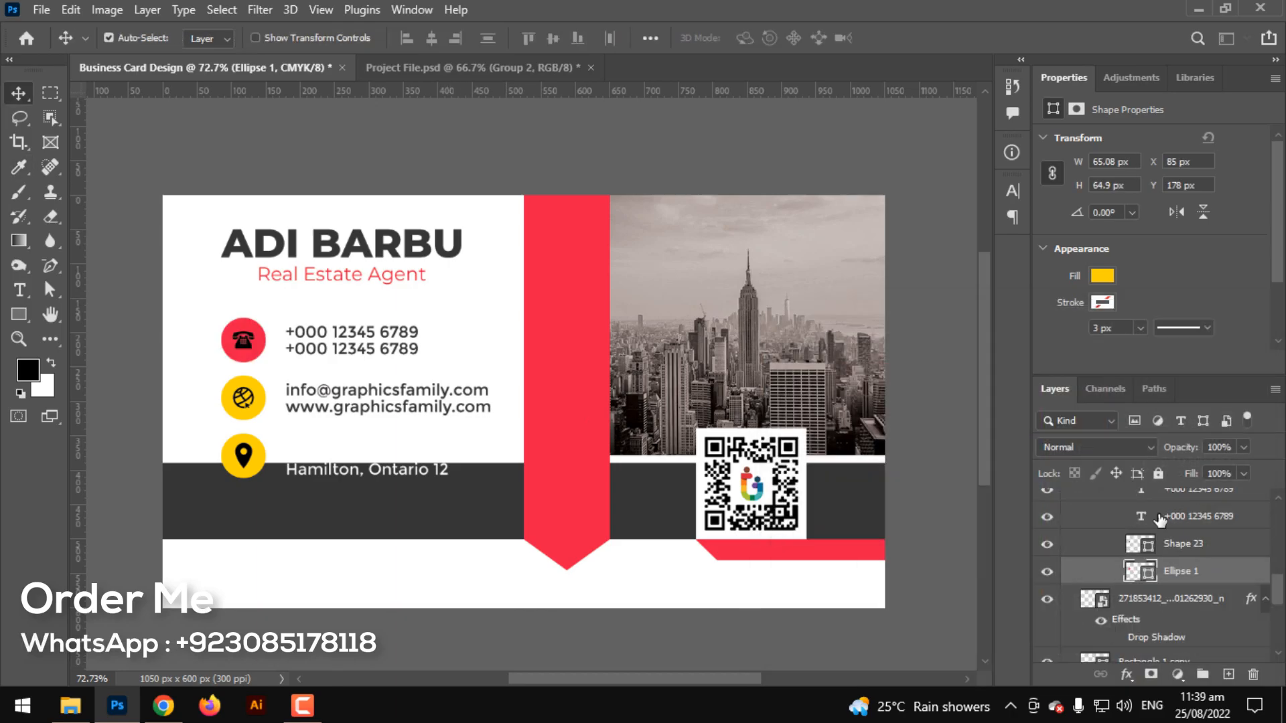
double_click(1141, 541)
left_click(819, 432)
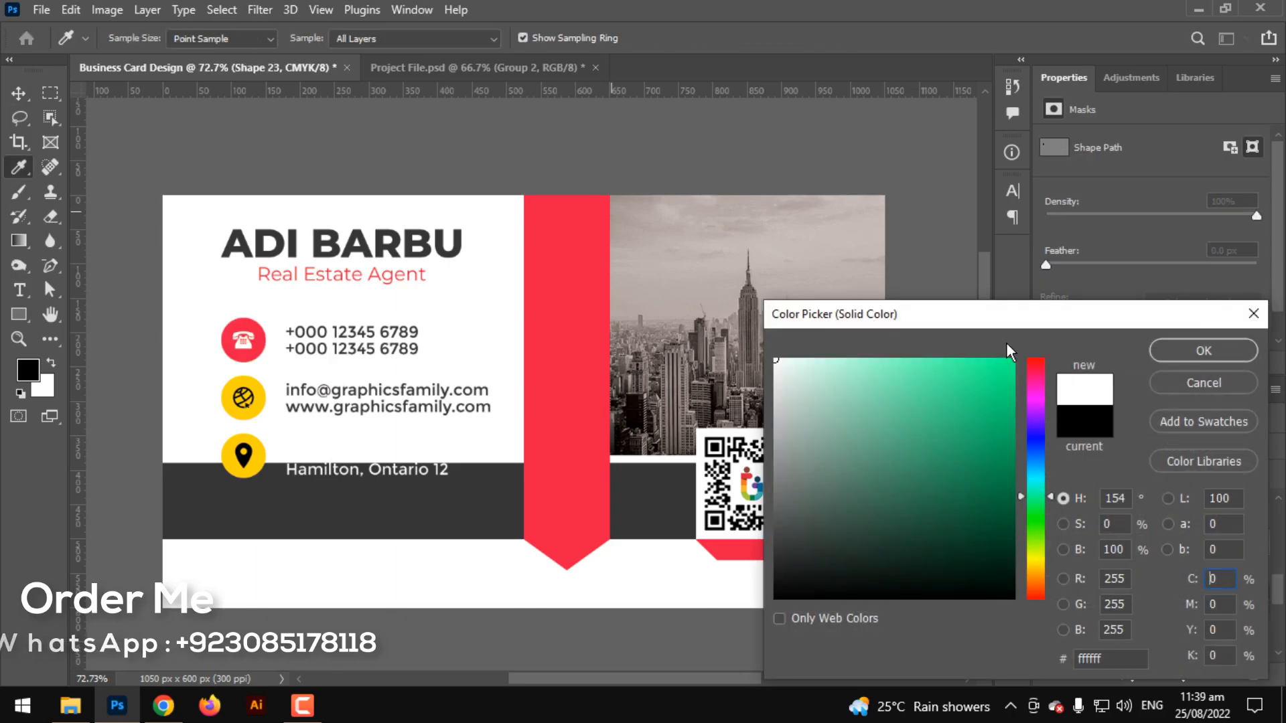
left_click(1199, 349)
Recolour the web icon, filling its circle with the ribbon's red (#ea1a47) and the globe symbol with white
scroll(1129, 543, "up", 3)
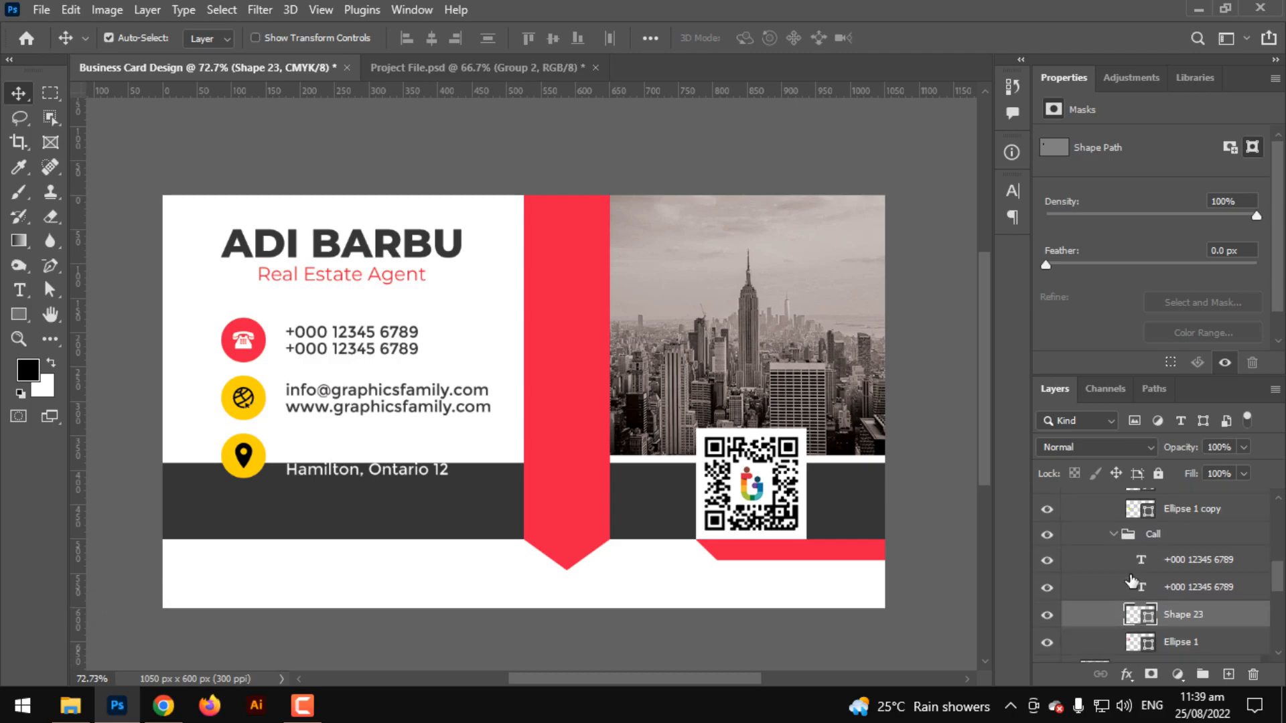
left_click(1139, 534)
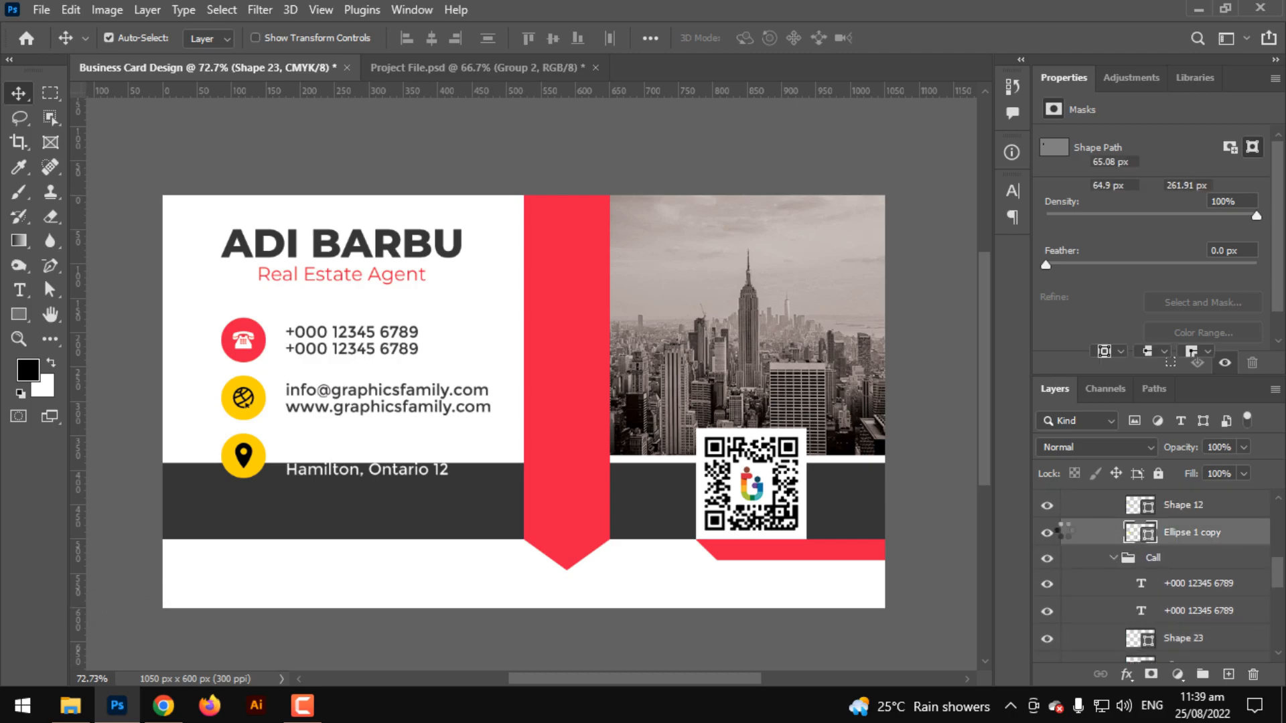
double_click(1140, 532)
left_click(588, 416)
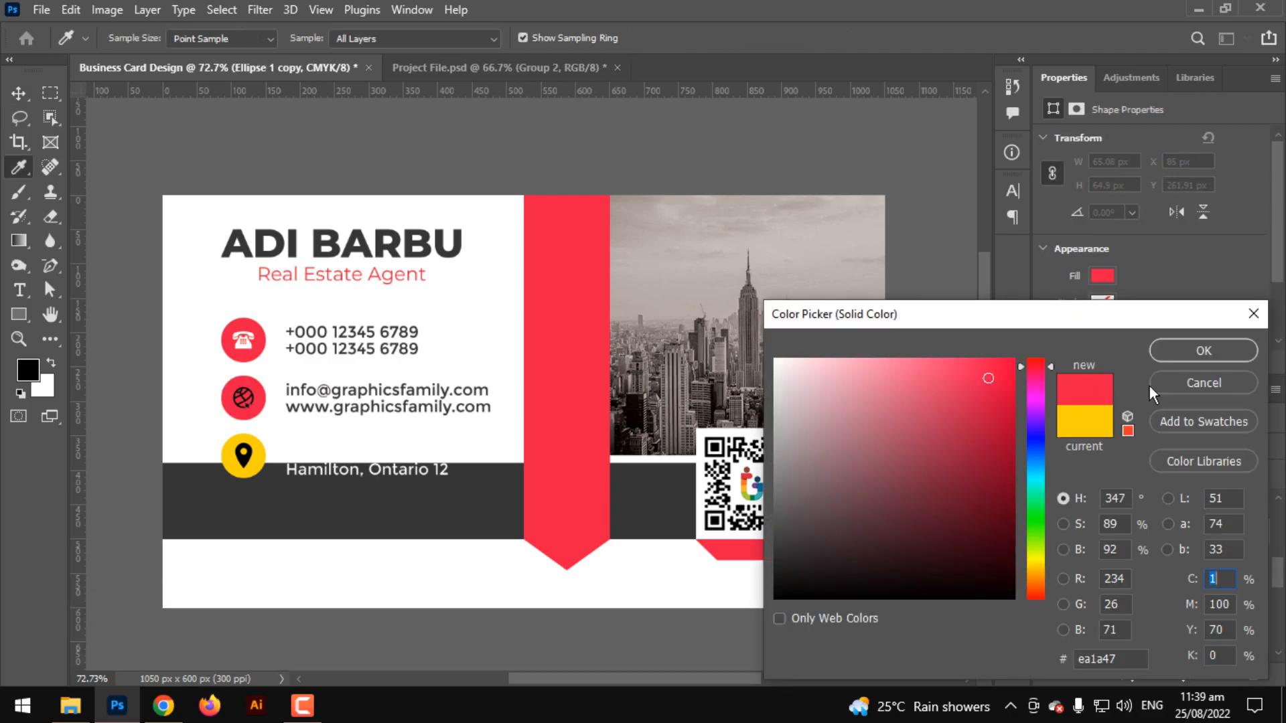
left_click(1178, 354)
double_click(1132, 507)
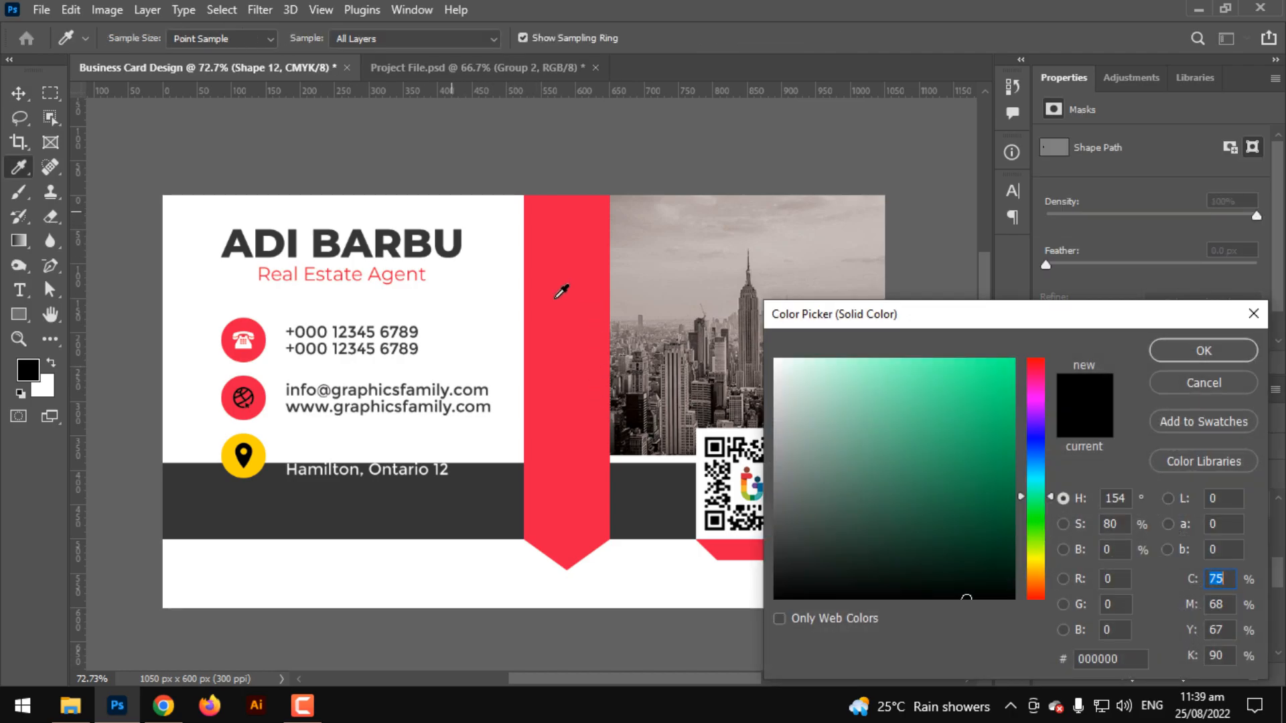
left_click(504, 270)
left_click(1172, 351)
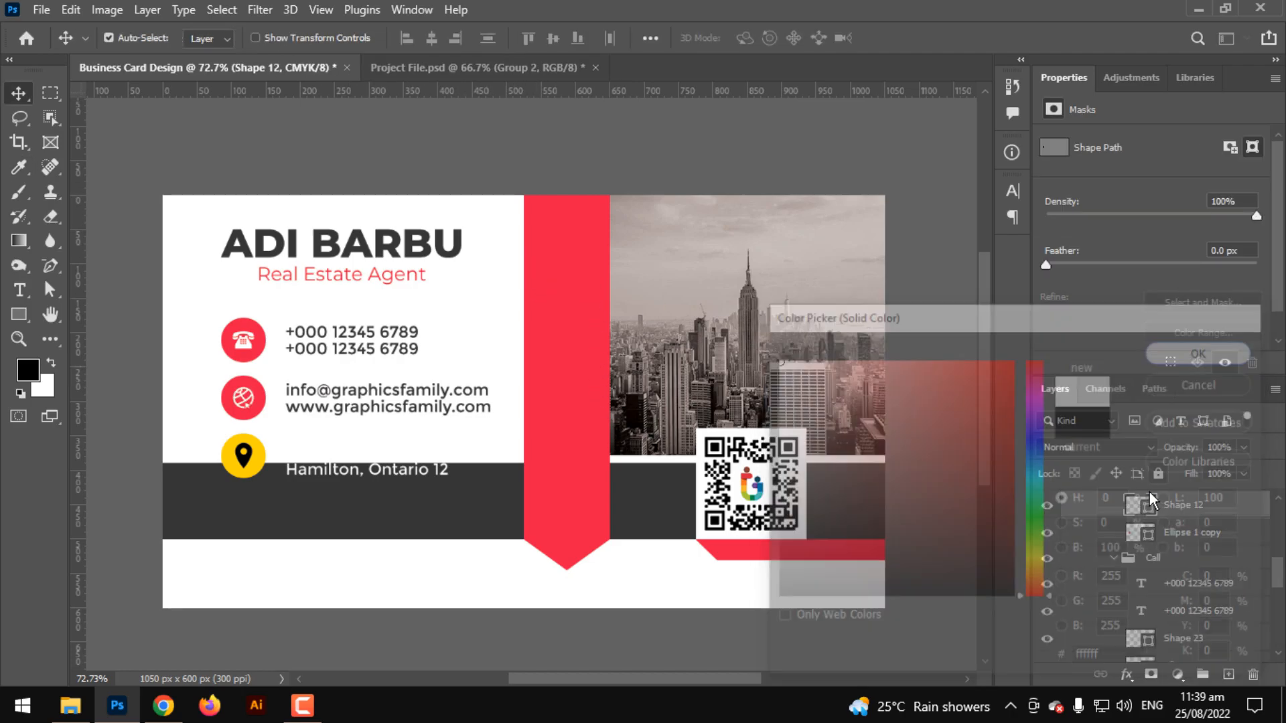
Recolour the address icon, filling its circle with white (#ffffff) and the location pin with the ribbon's red (#ea1a47)
scroll(1137, 564, "up", 4)
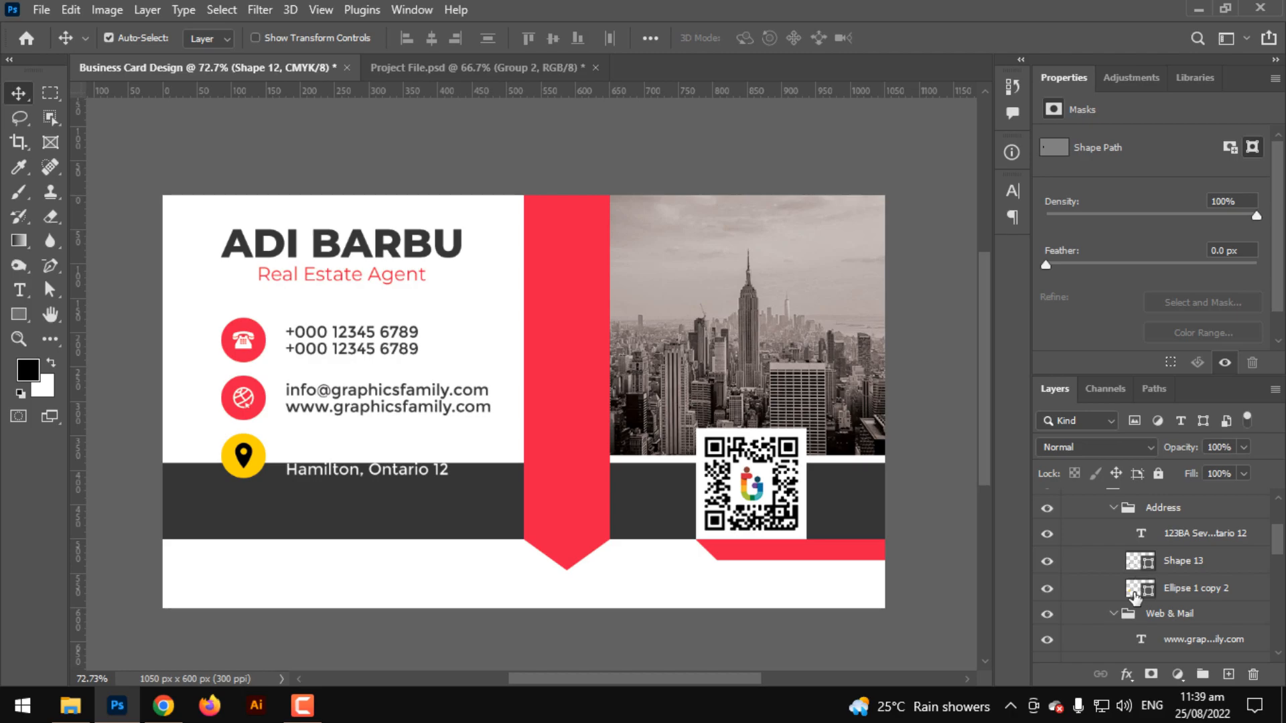
double_click(1137, 589)
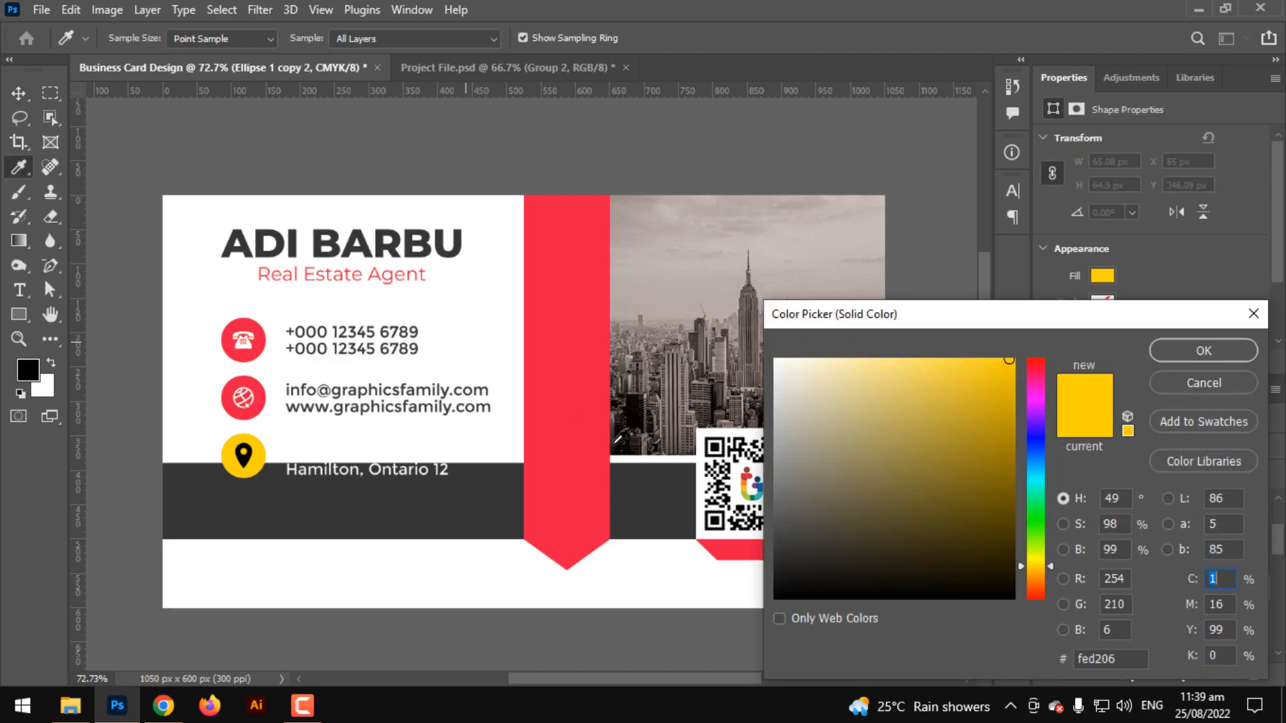
left_click(742, 343)
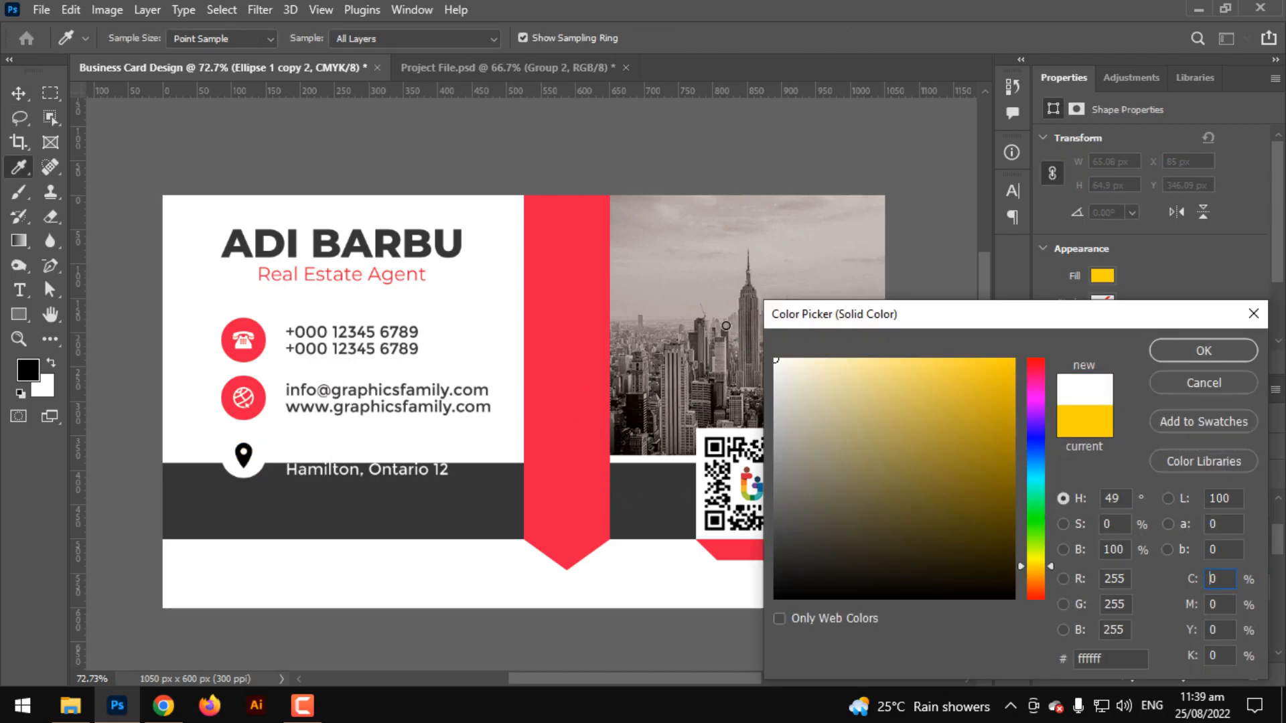
left_click(1179, 346)
double_click(1137, 565)
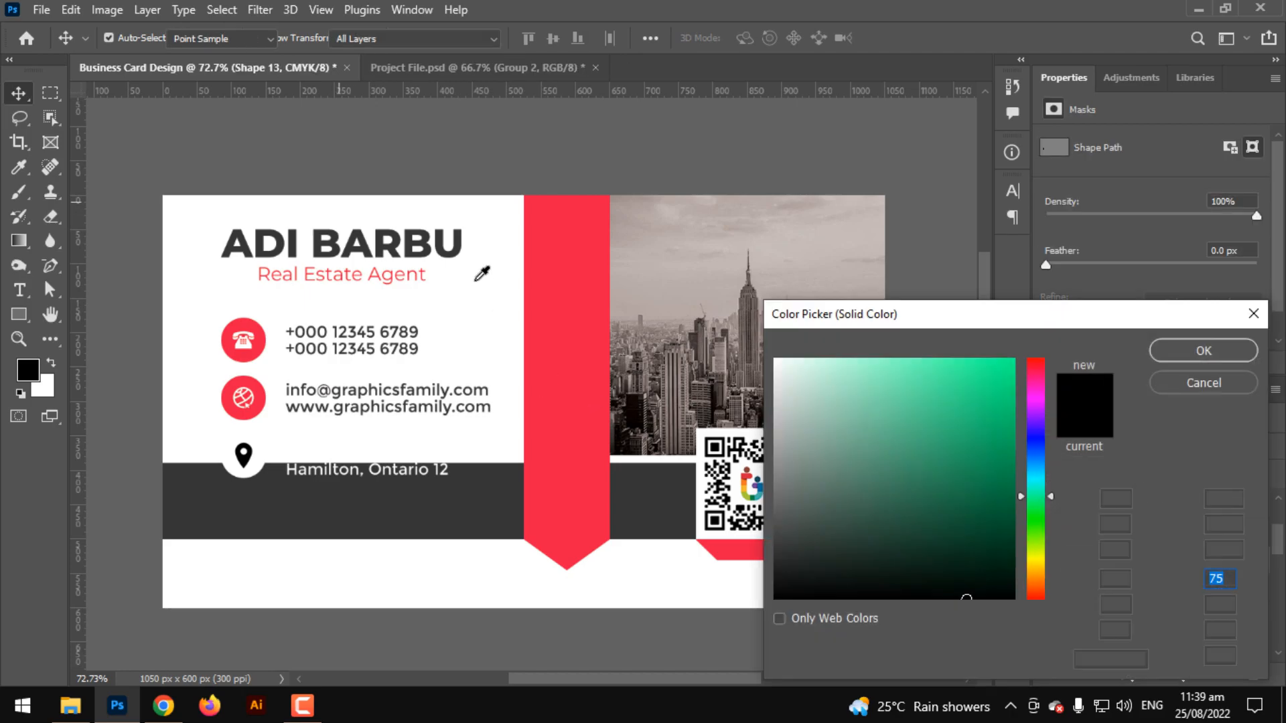
left_click(566, 290)
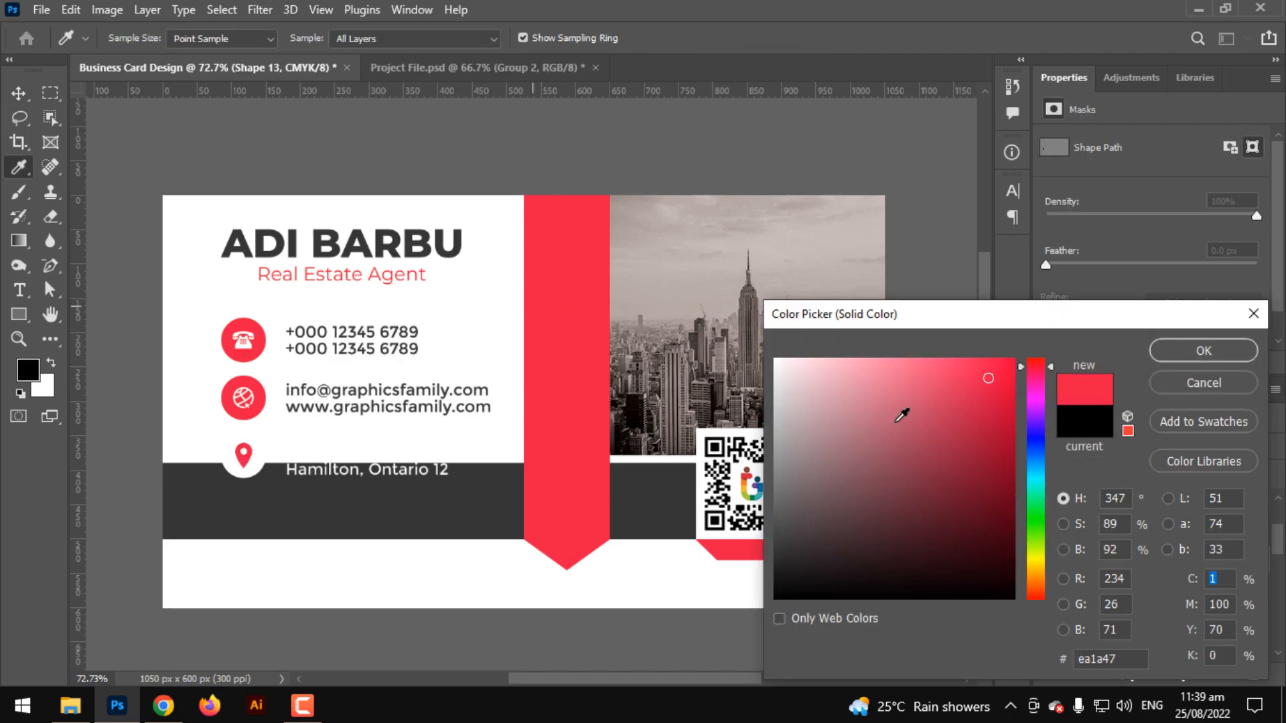
left_click(1187, 348)
Move the whole Contact Information group down and slightly left so the address line sits inside the dark grey band
scroll(1120, 547, "up", 2)
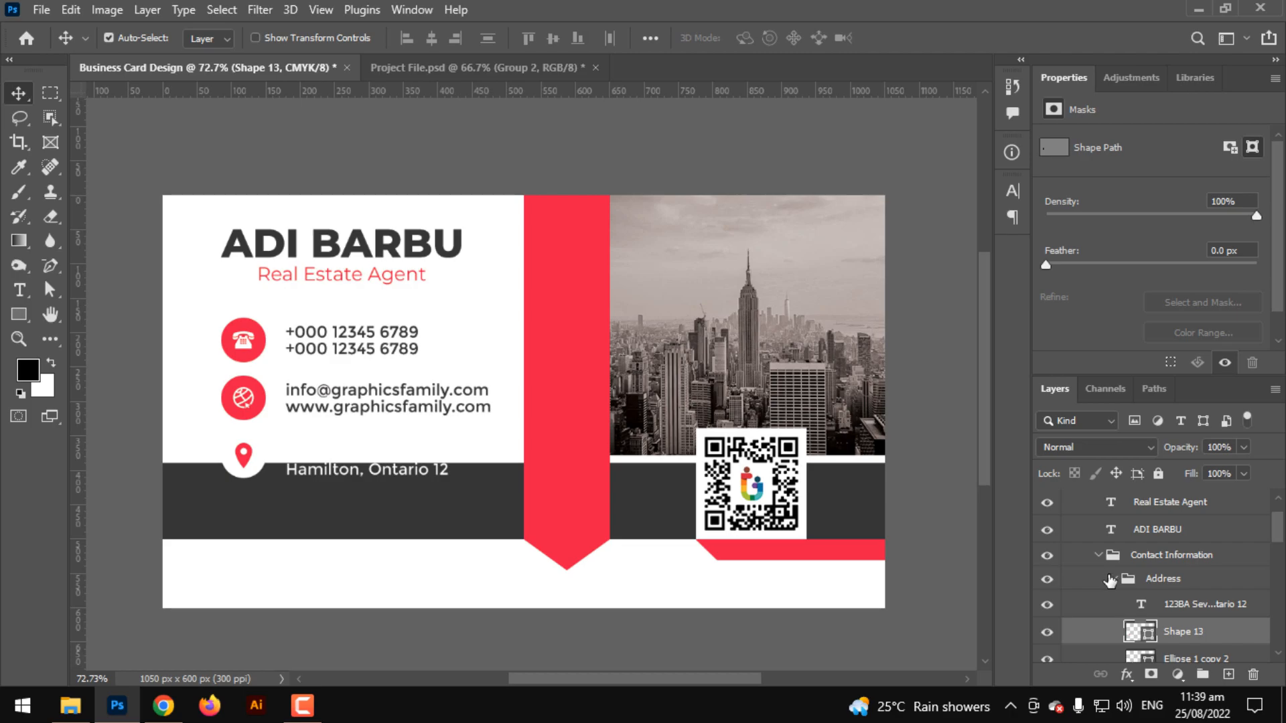
left_click(1109, 577)
left_click(1112, 579)
key("ctrl+t")
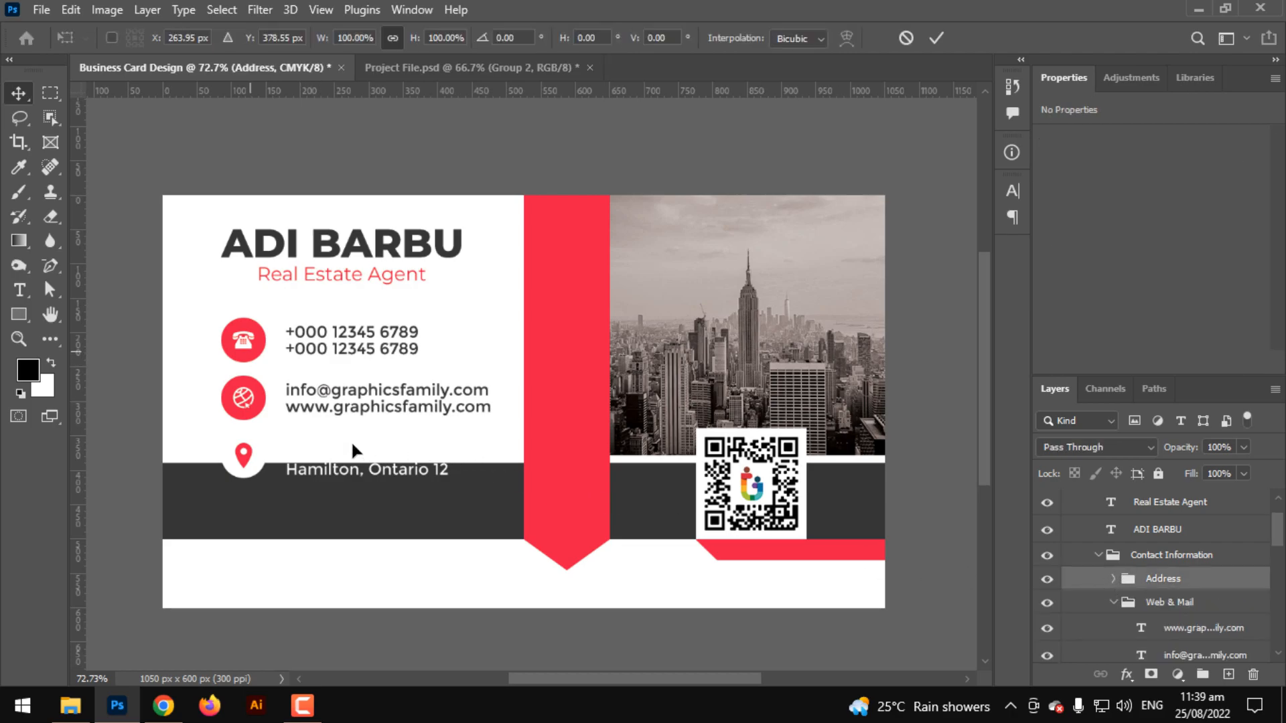
scroll(1154, 578, "up", 2)
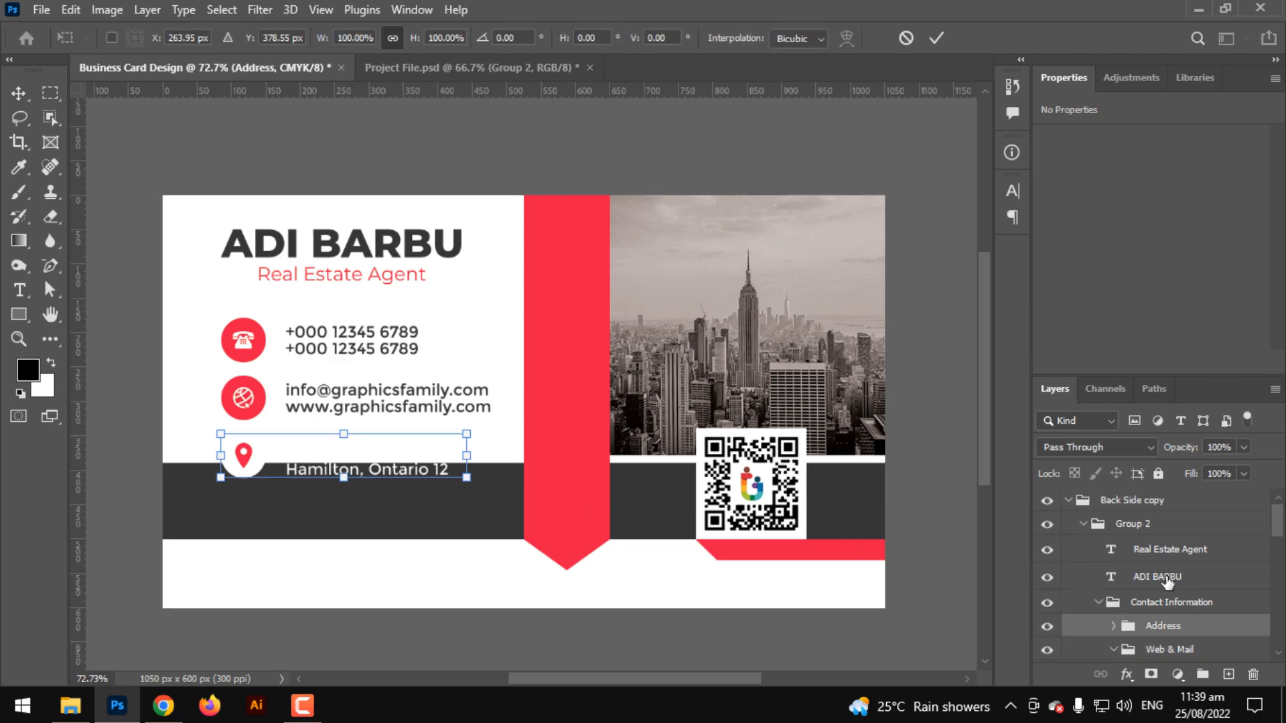
left_click(1099, 603)
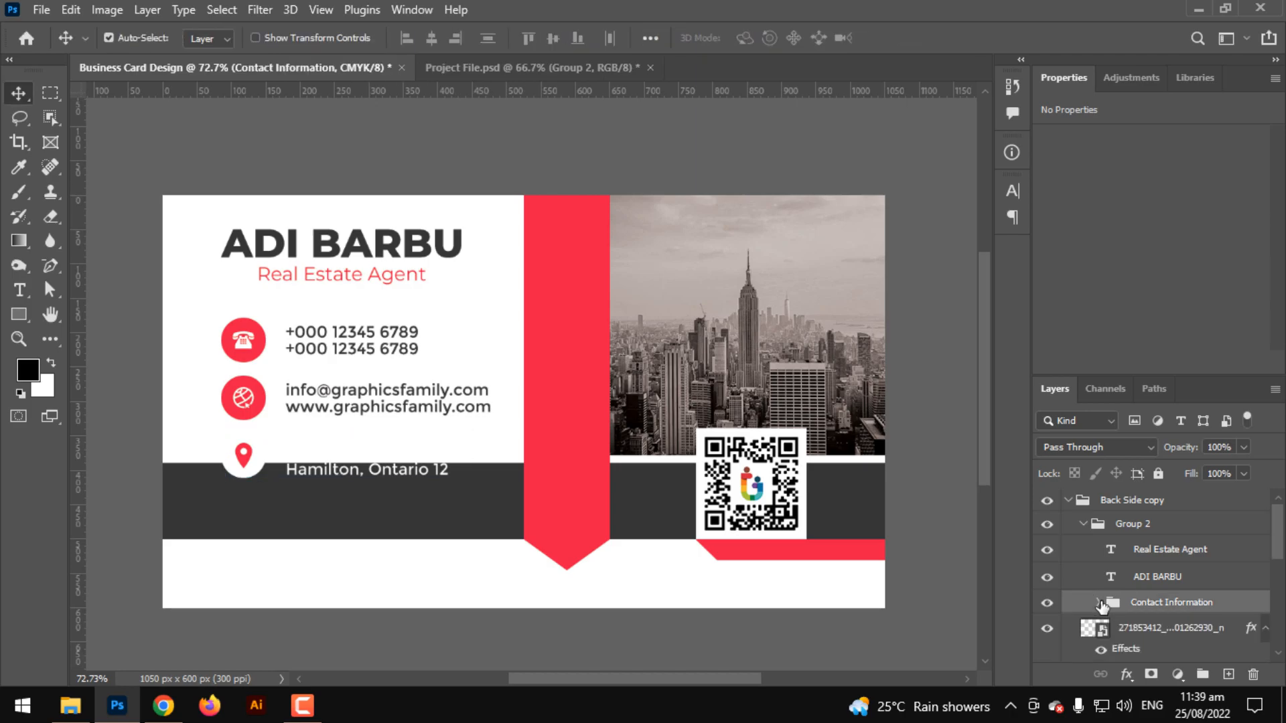
left_click(1088, 529)
left_click(1089, 529)
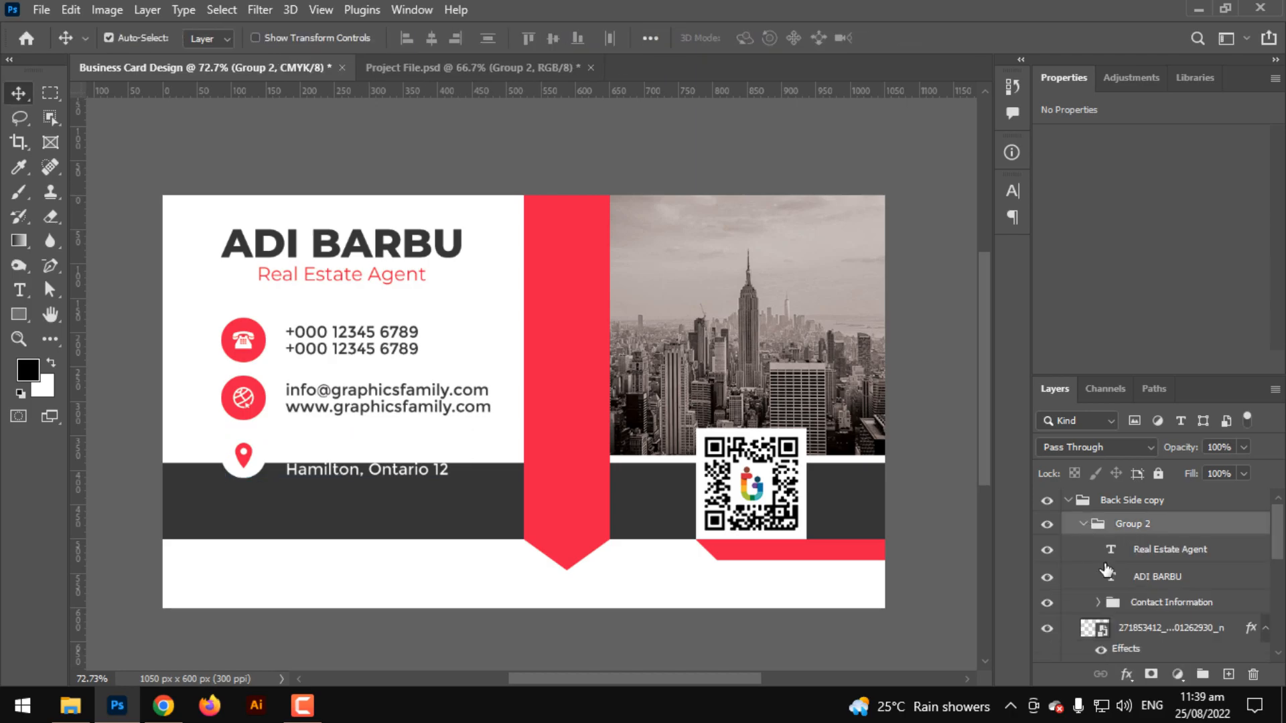
scroll(1117, 592, "down", 2)
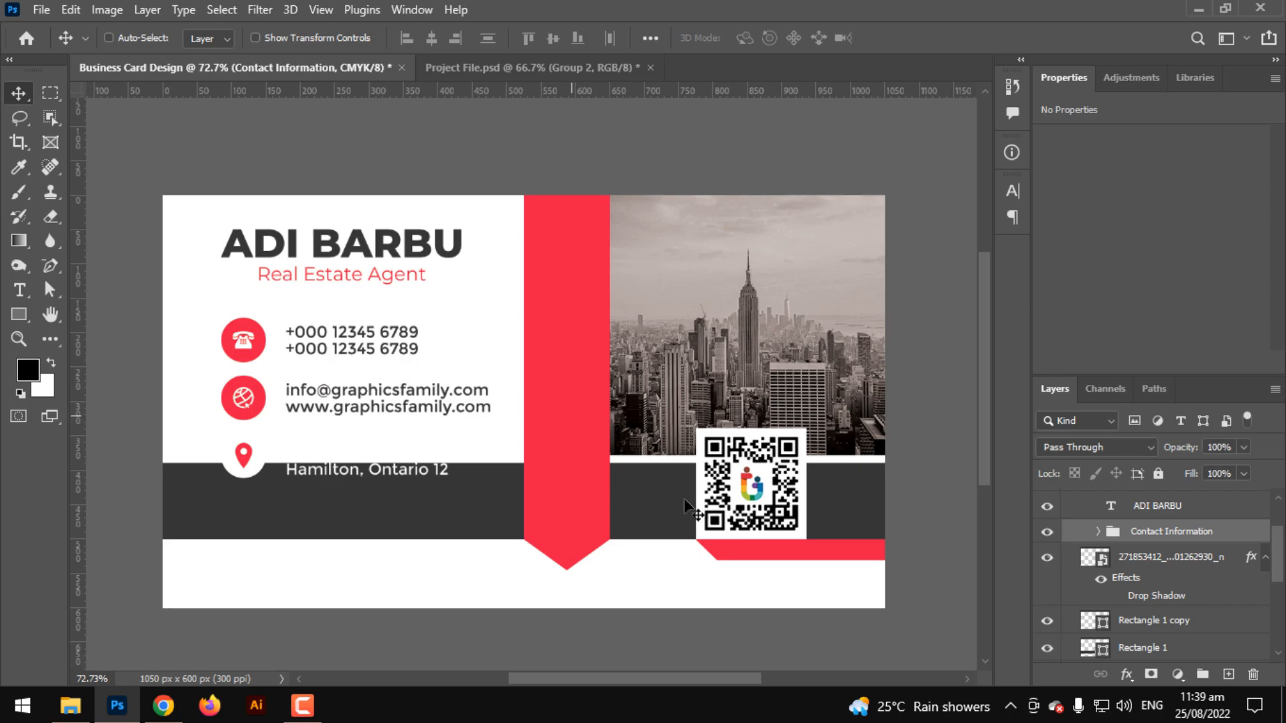
key("ctrl+t")
left_click_drag(389, 415, 379, 447)
key("Return")
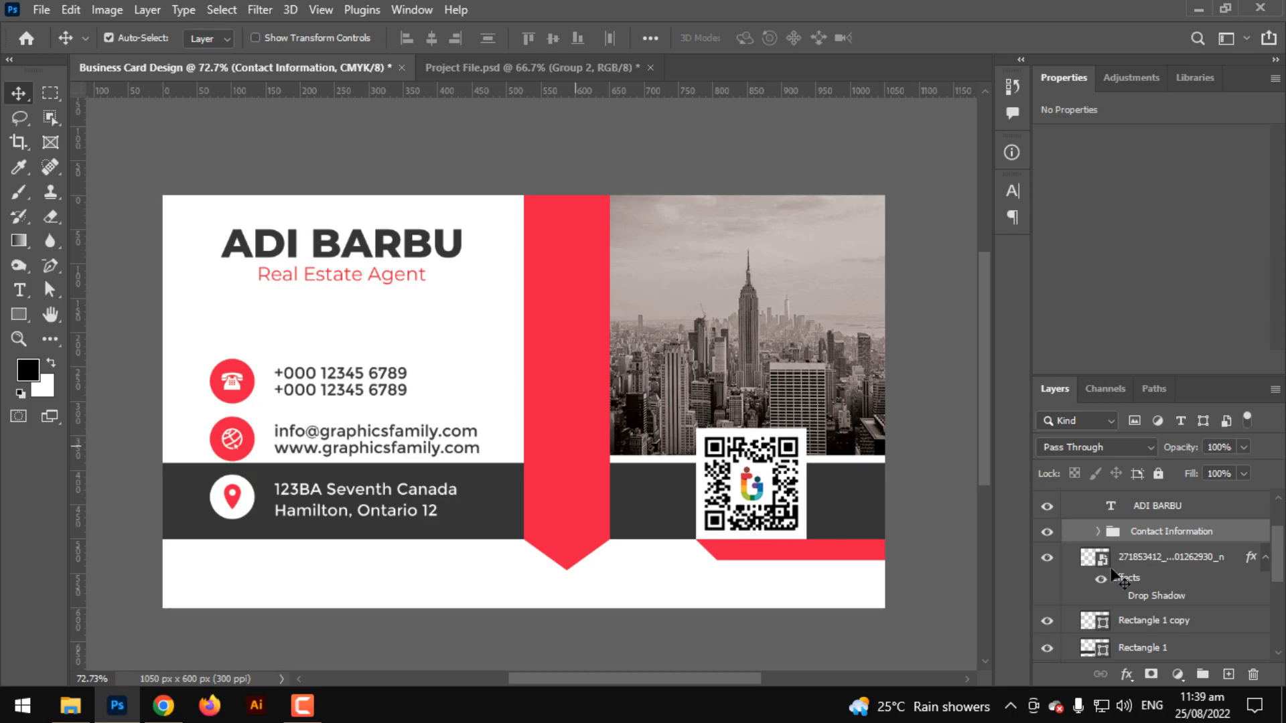
Select the Web & Mail and Call groups together and nudge them up 14 px, away from the dark band
left_click(1098, 532)
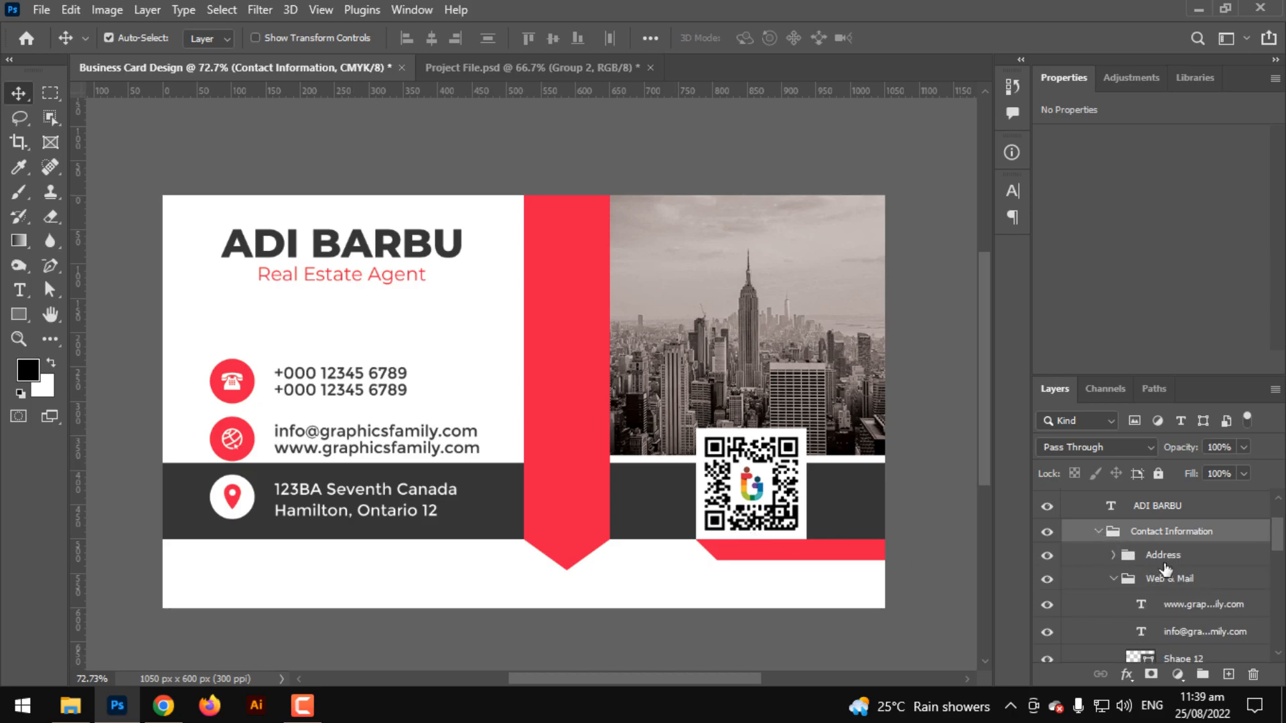
left_click(1113, 579)
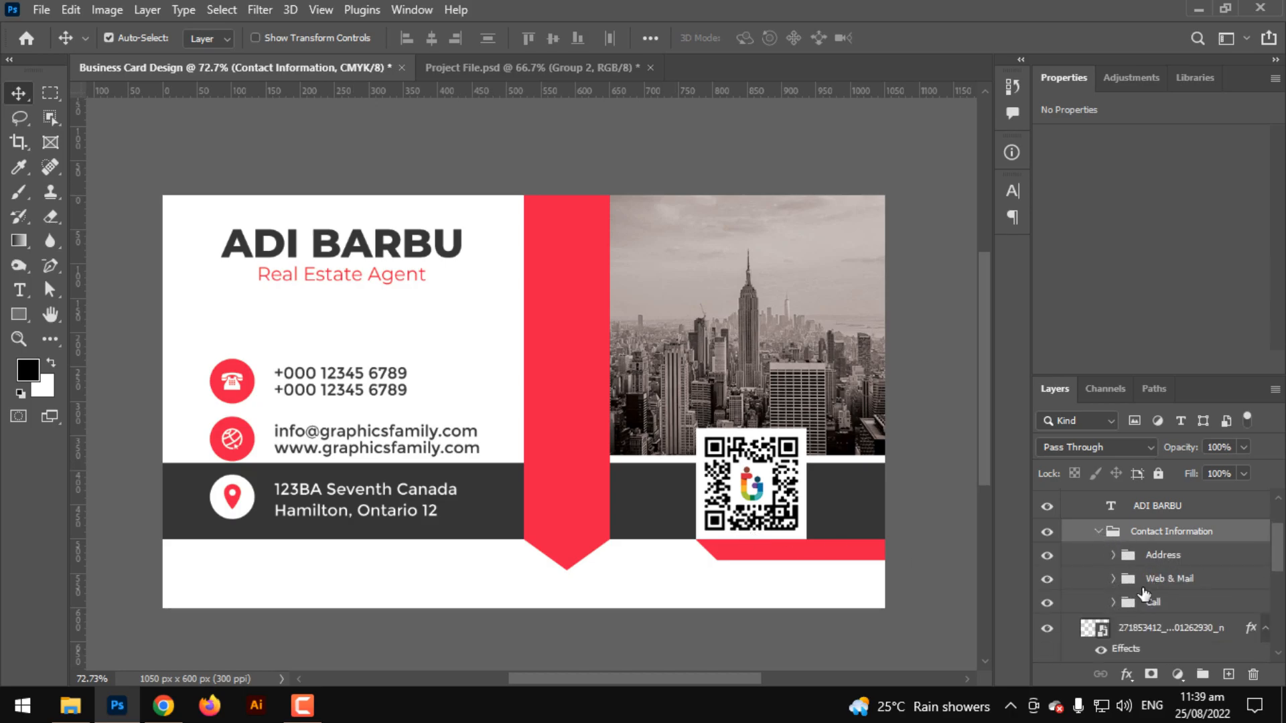
left_click(1144, 587)
left_click(1151, 603, "shift")
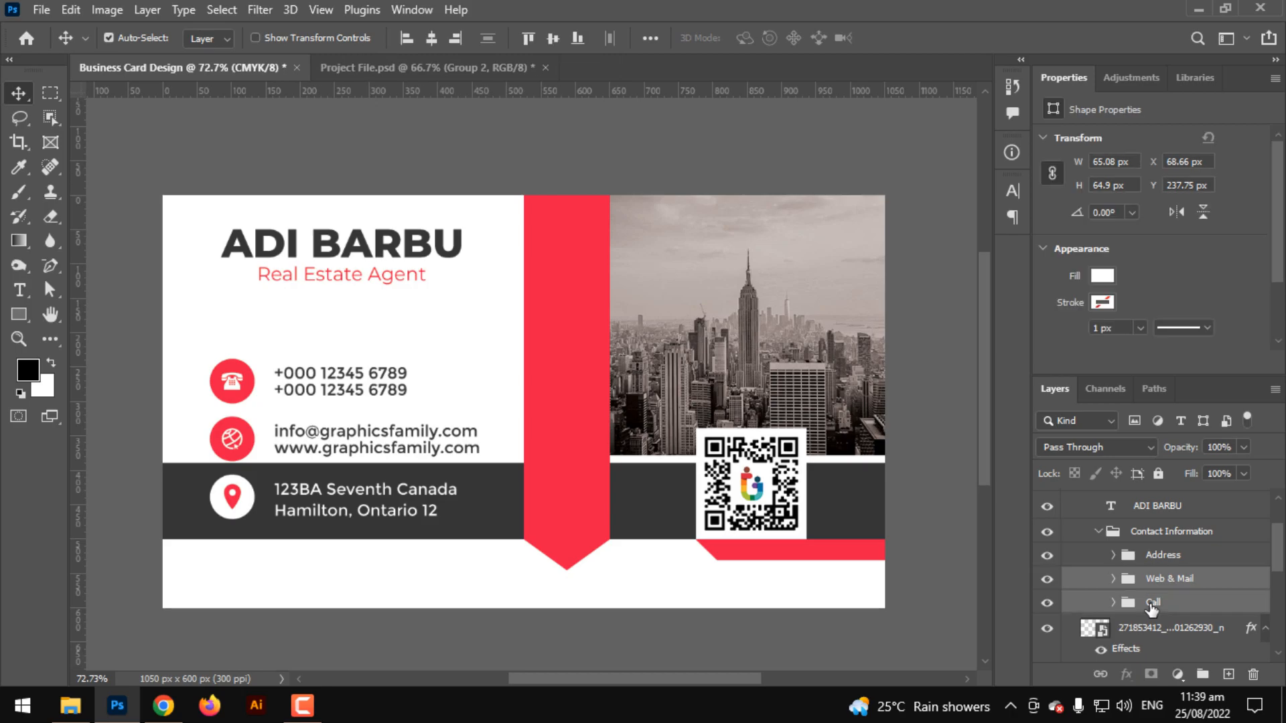
key("Up")
key("Up")
key("Up")
key("Up")
key("Up")
key("Up")
key("Up")
key("Up")
key("Up")
key("Up")
key("Up")
key("Up")
key("Up")
key("Up")
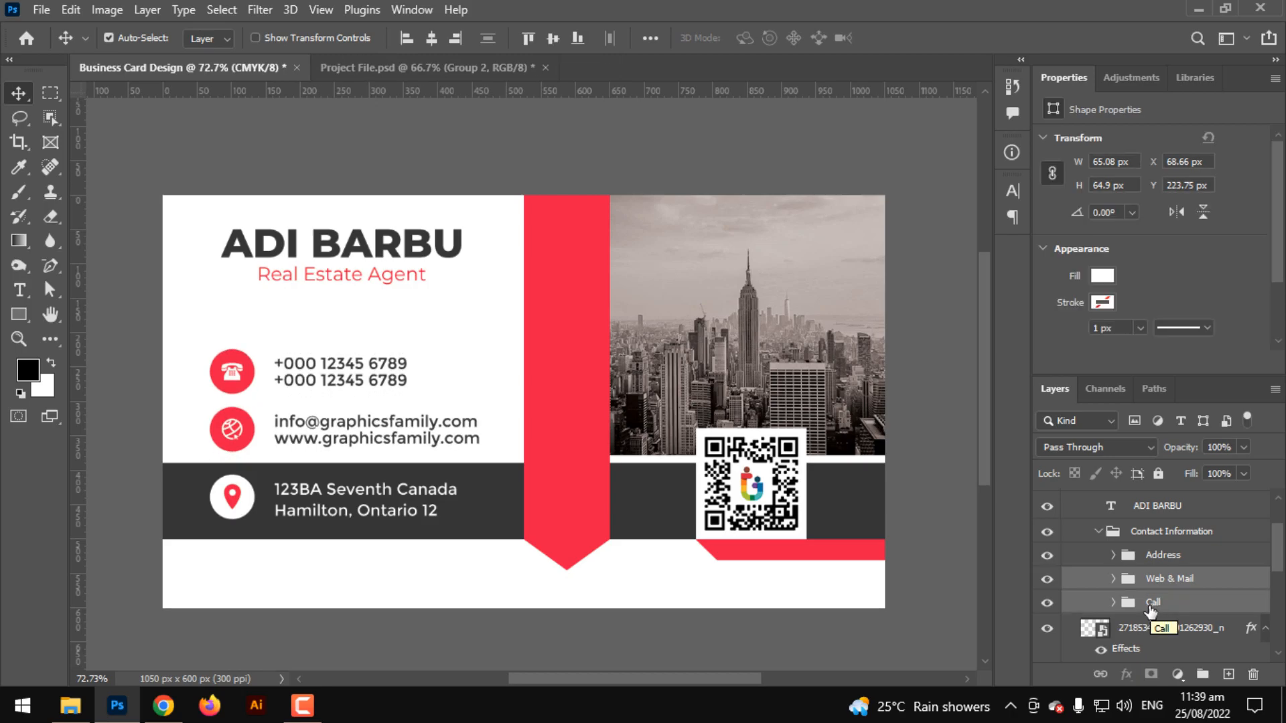
Align the left edges of the job title and name text layers
scroll(1144, 540, "up", 2)
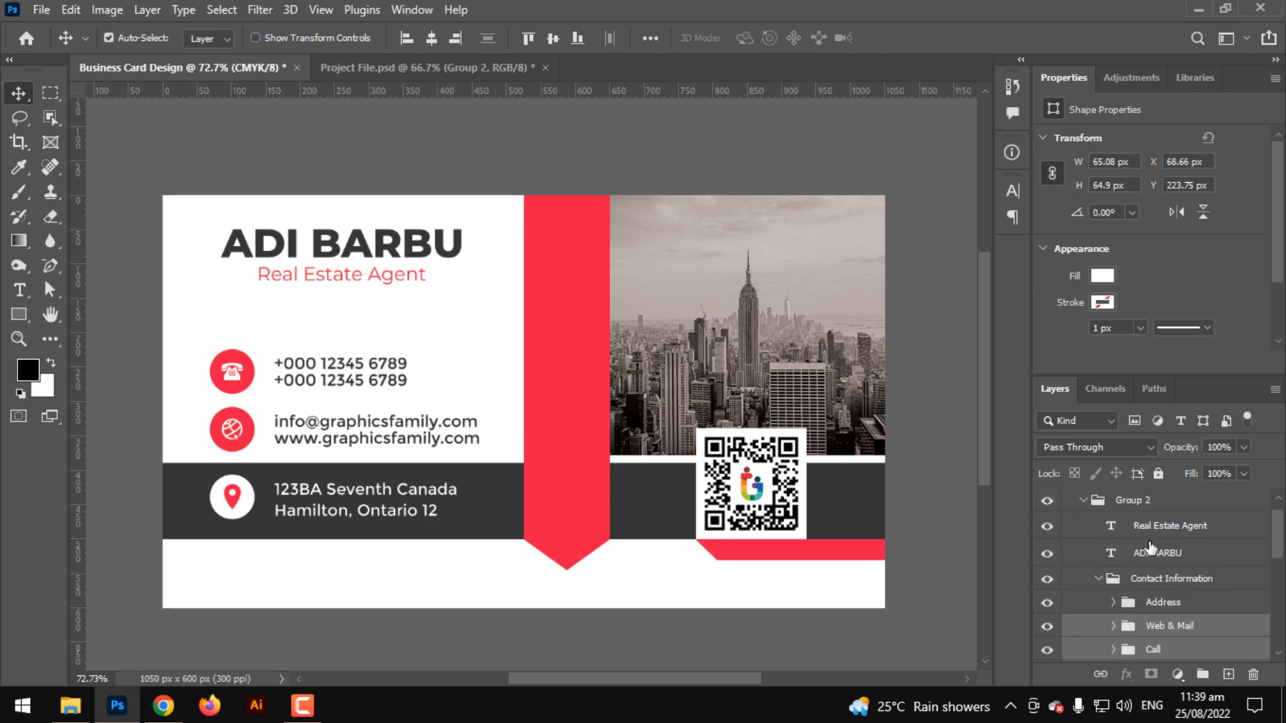
left_click(1150, 535)
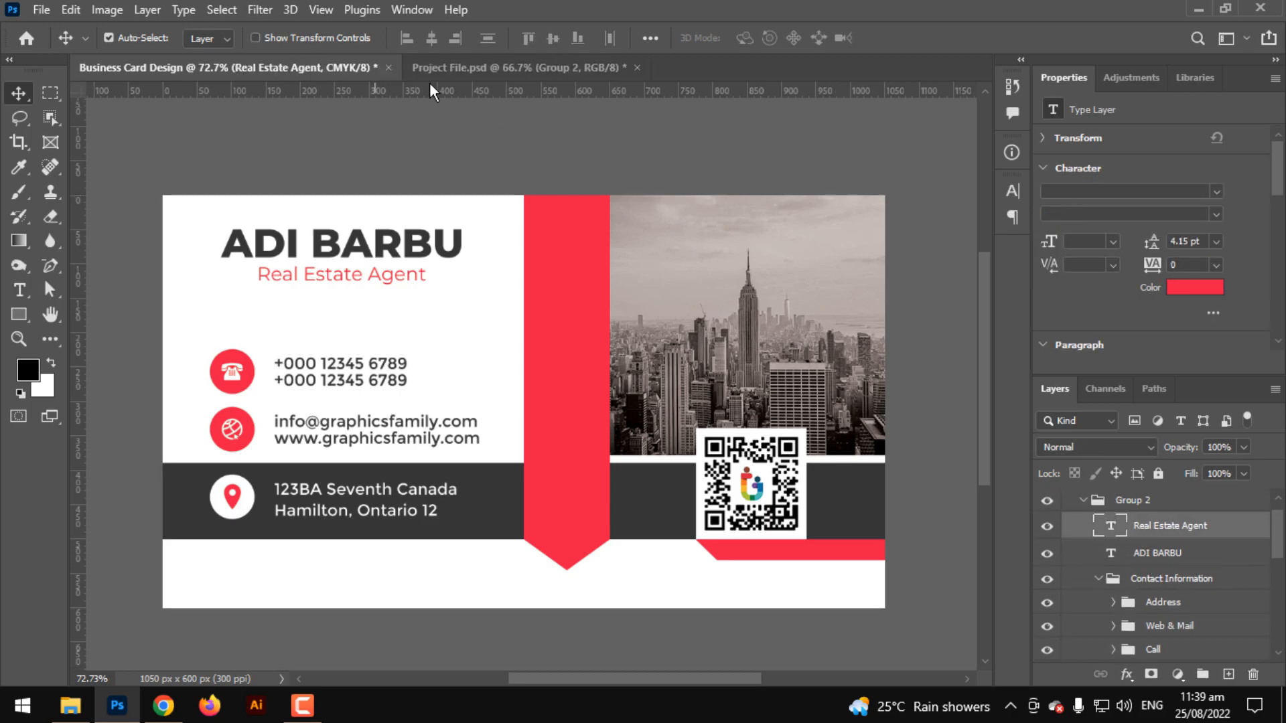
key("shift+alt+bracketleft")
left_click(402, 38)
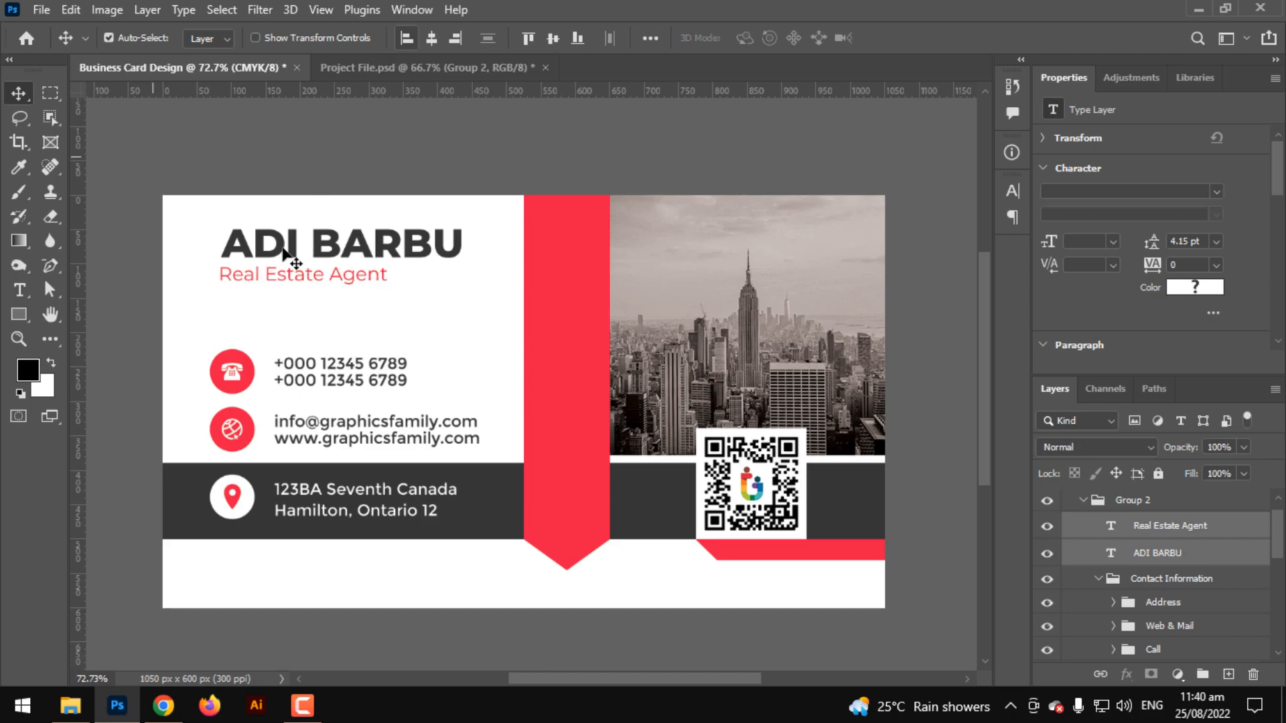
Move the name and job title together down and left, lining them up with the left edge of the contact icons
key("ctrl+t")
left_click_drag(284, 253, 275, 288)
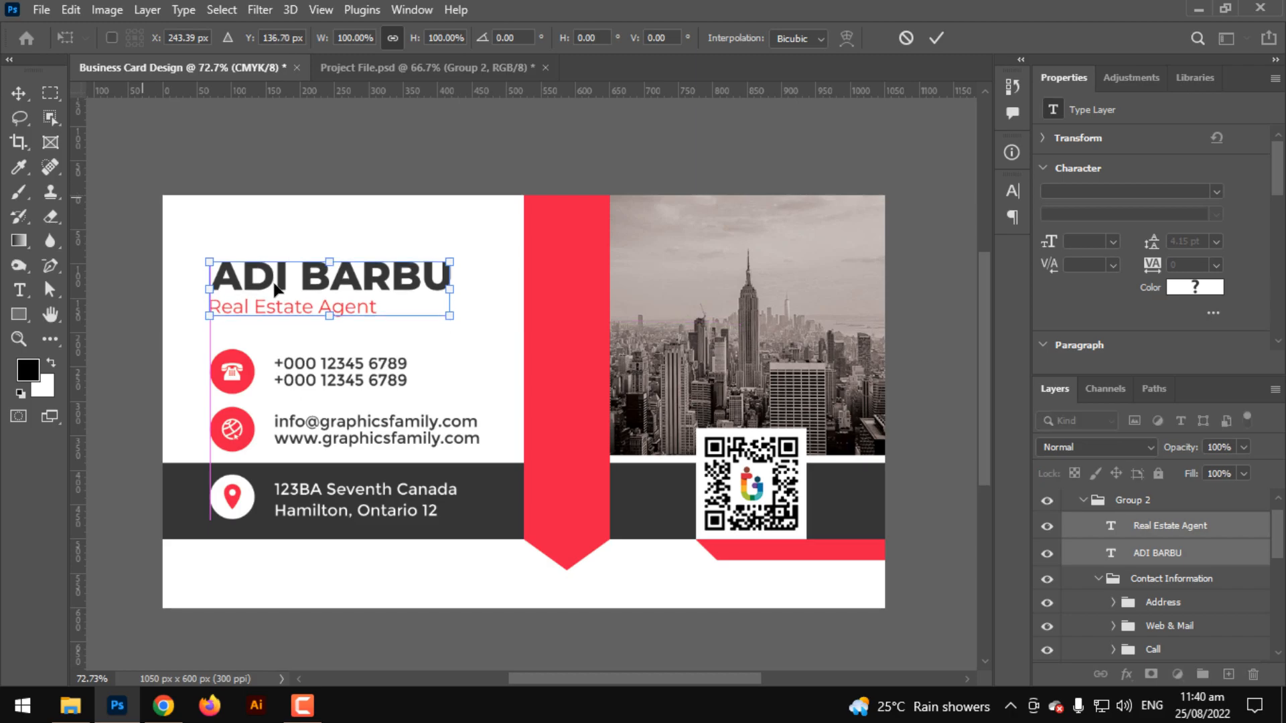
key("ctrl+plus")
scroll(276, 288, "up", 3)
key("Return")
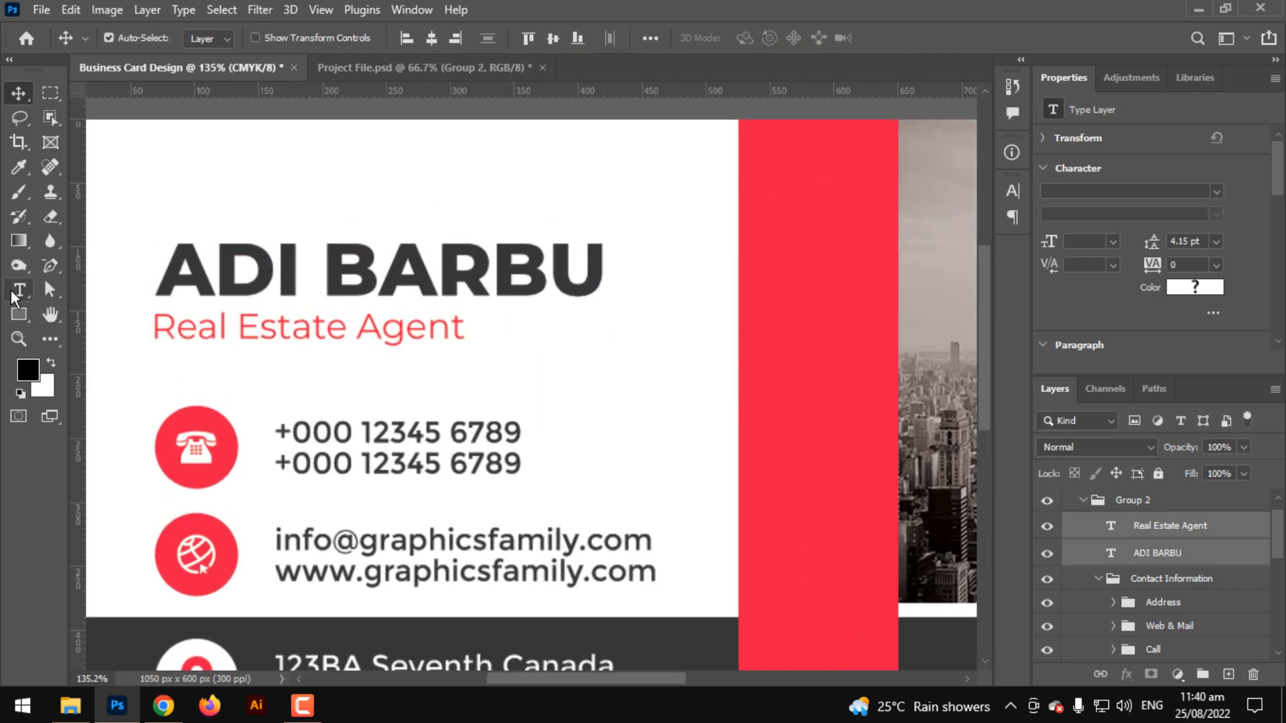
Replace the job title text with "Manager" and shift it to line up with the name's left edge
left_click(18, 289)
triple_click(164, 323)
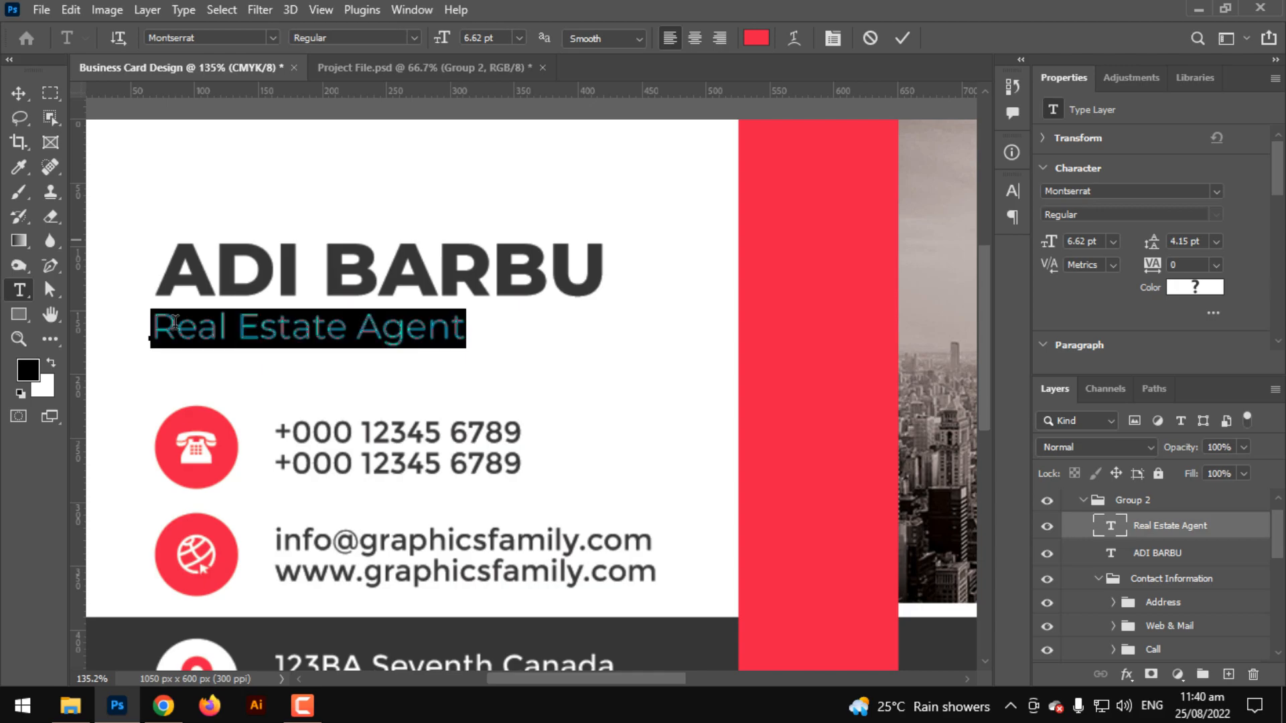
type("Mang")
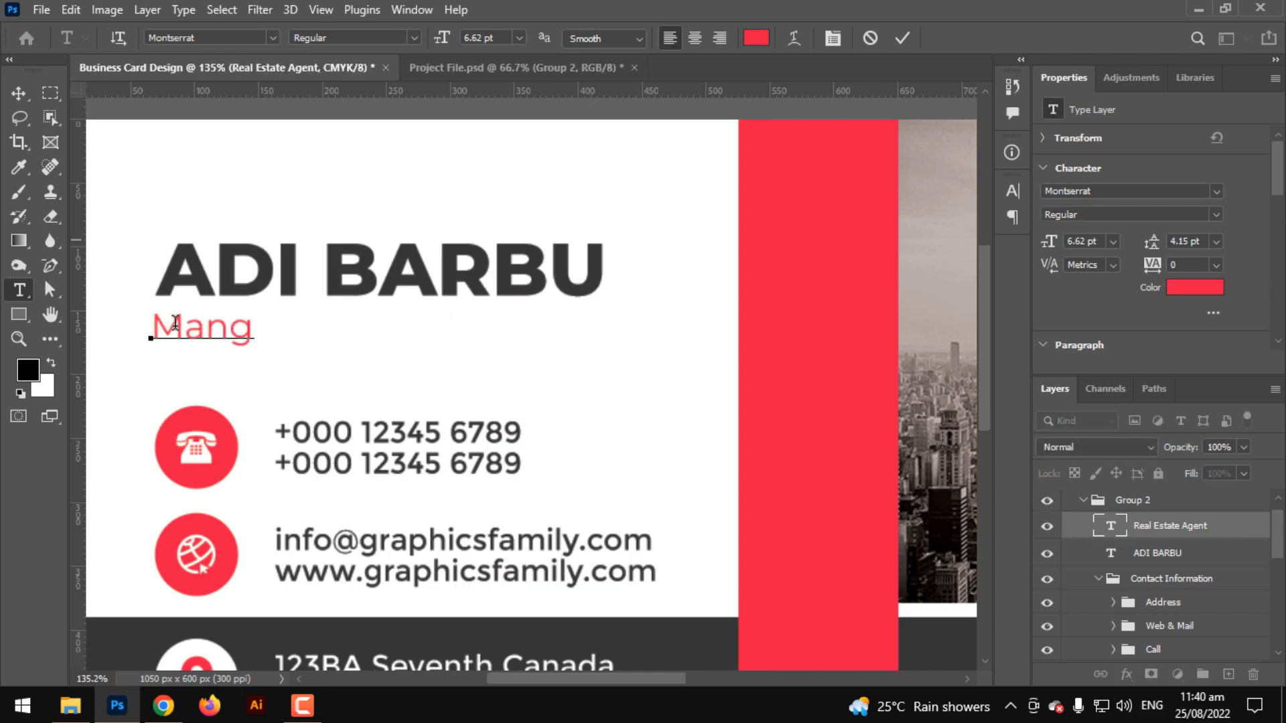
key("BackSpace")
type("ager")
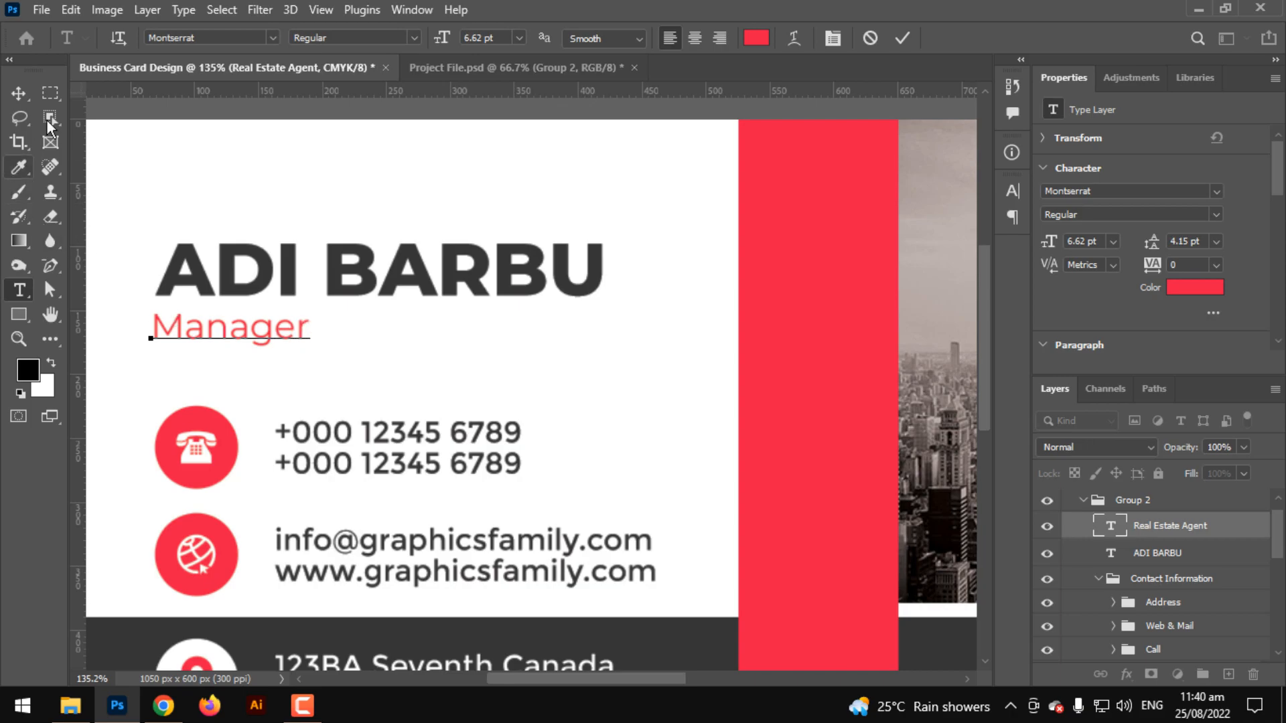
key("Escape")
key("v")
left_click_drag(313, 339, 272, 347)
Replace the job title text with "GRAPHIC DESIGNER" in capitals
left_click(19, 290)
left_click(262, 320)
double_click(261, 318)
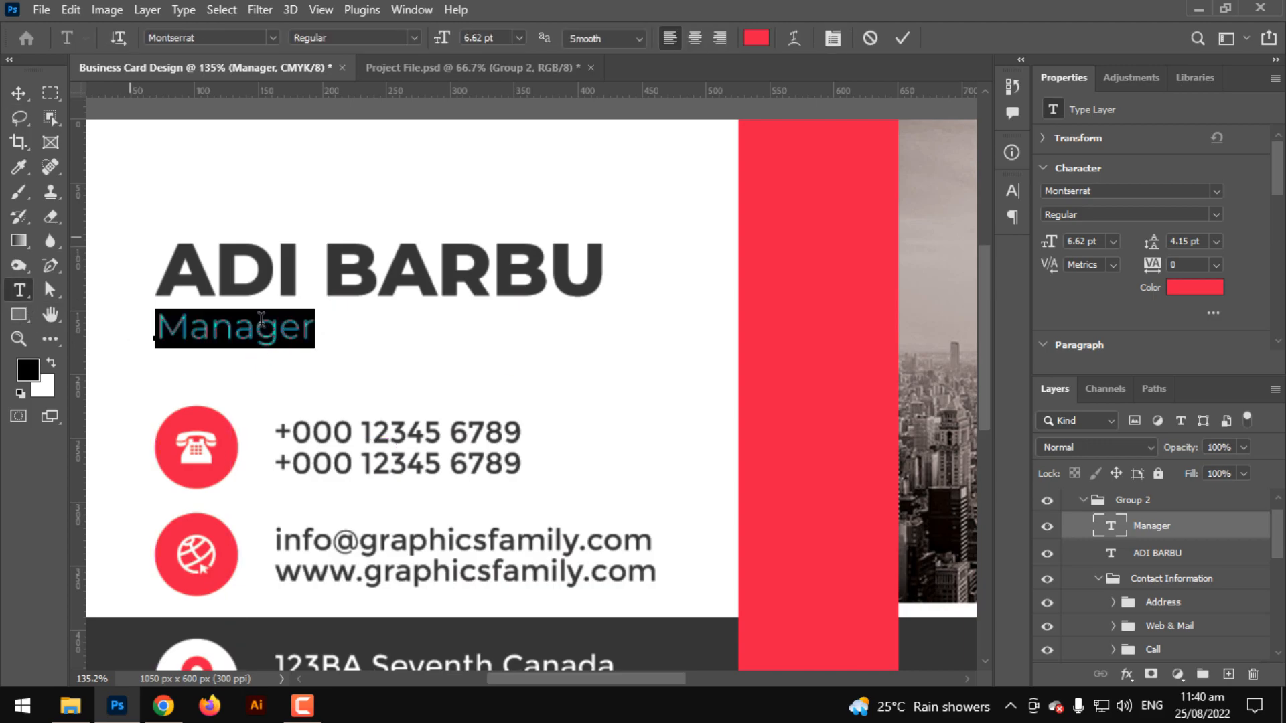
type("g")
key("BackSpace")
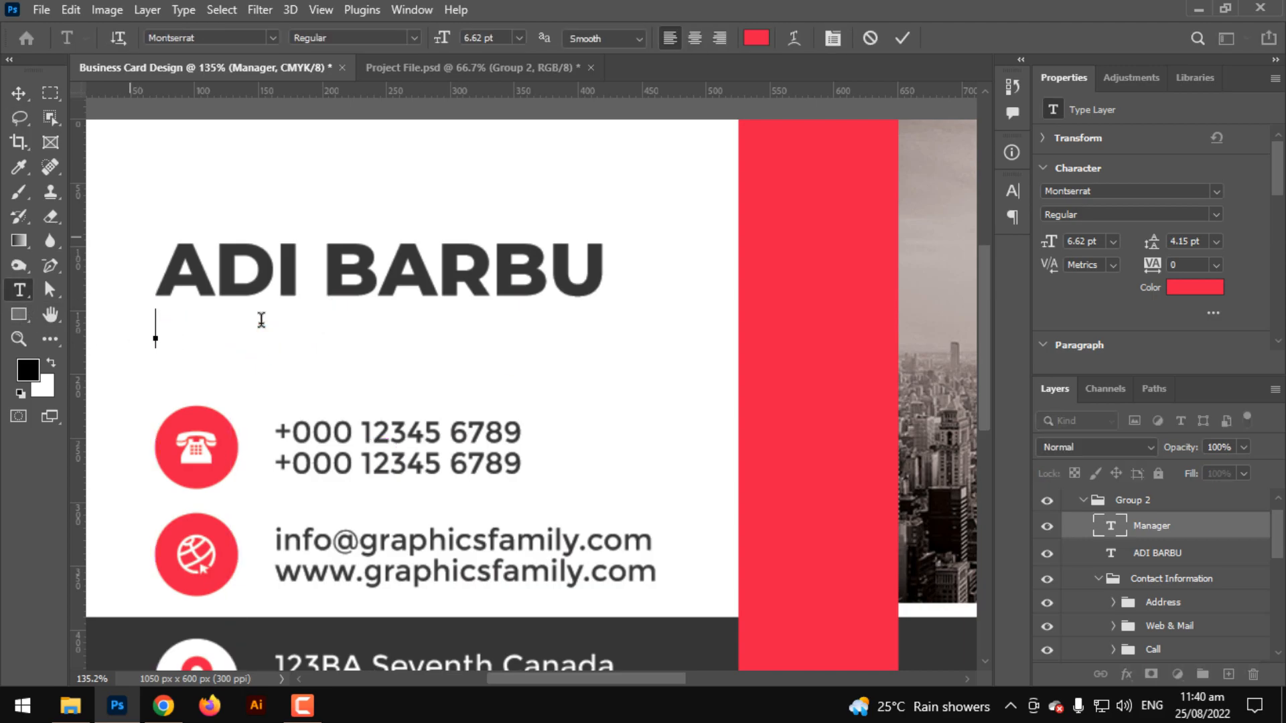
type("GRA")
key("BackSpace")
key("BackSpace")
type("ra")
key("BackSpace")
key("BackSpace")
type("R")
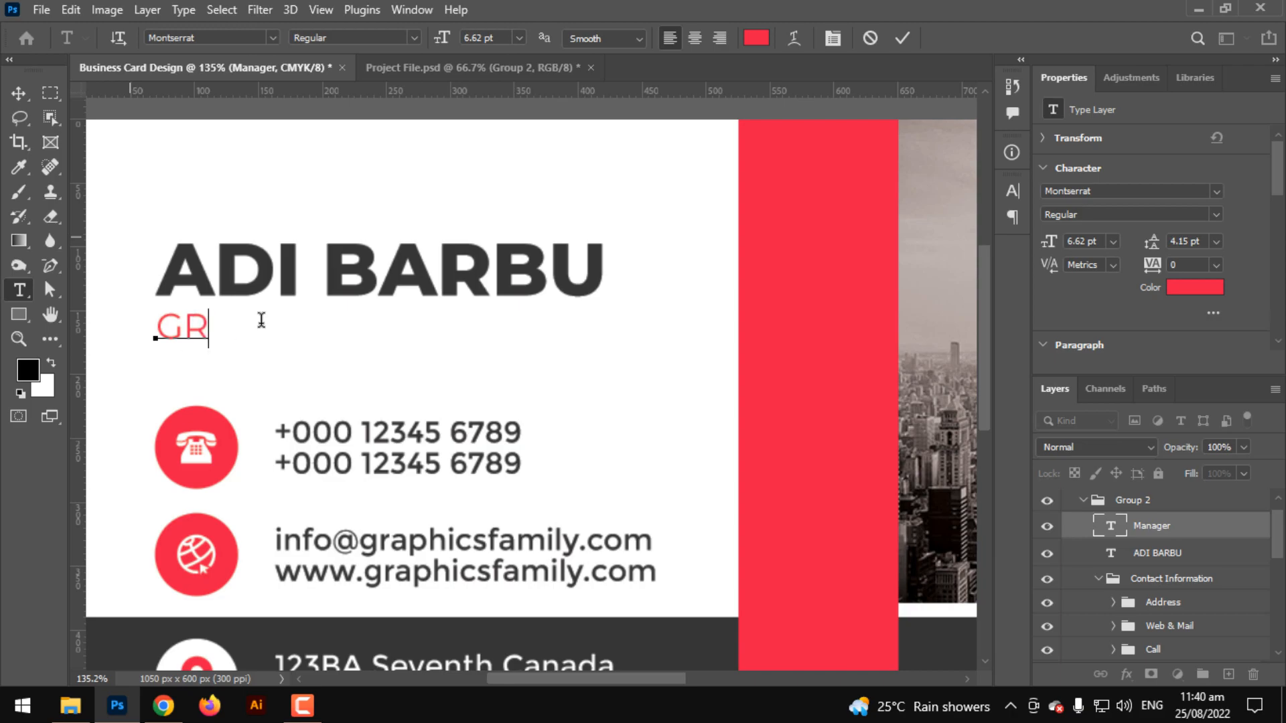
type("APHIC DESIGNER")
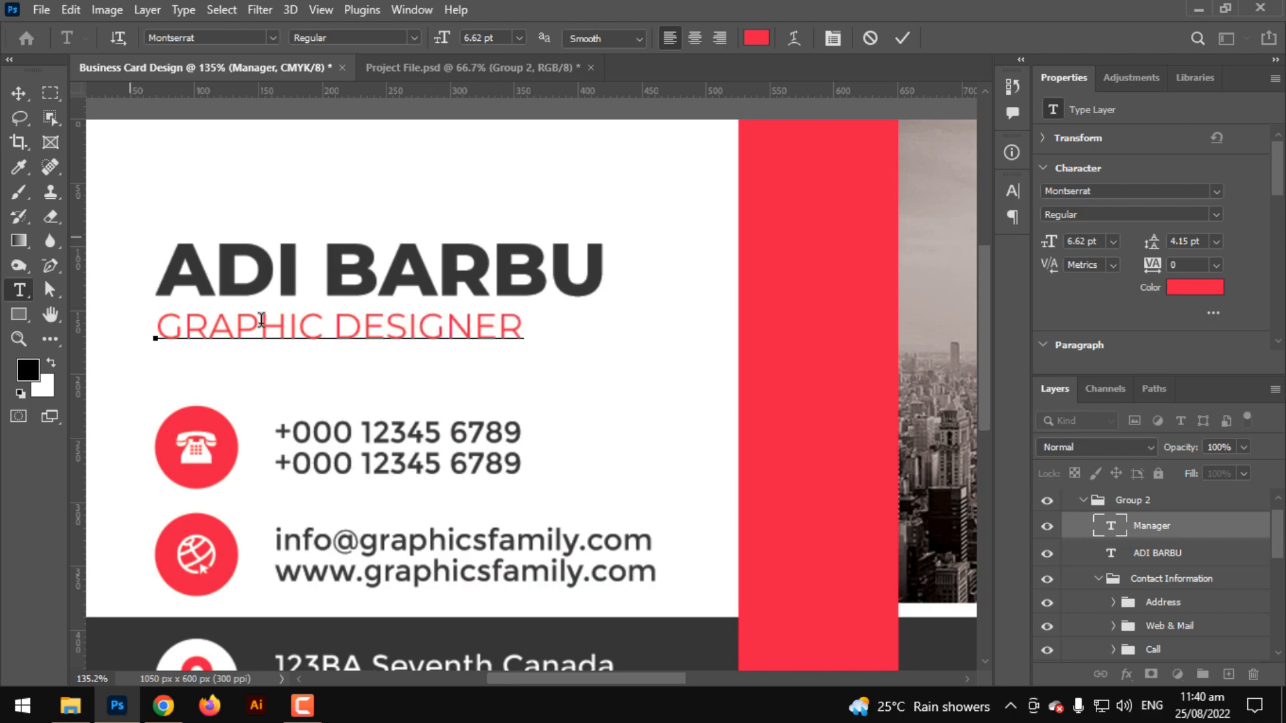
key("ctrl+a")
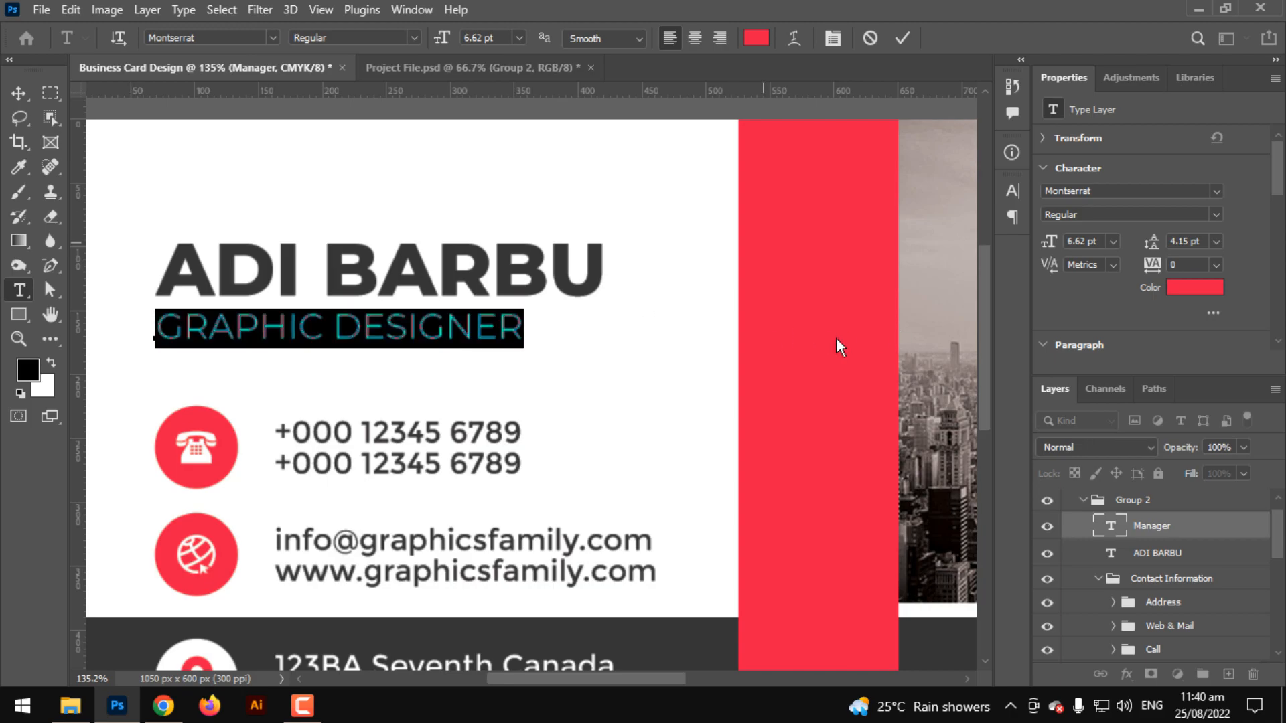
Centre the job title horizontally under the name
left_click(1177, 556, "ctrl")
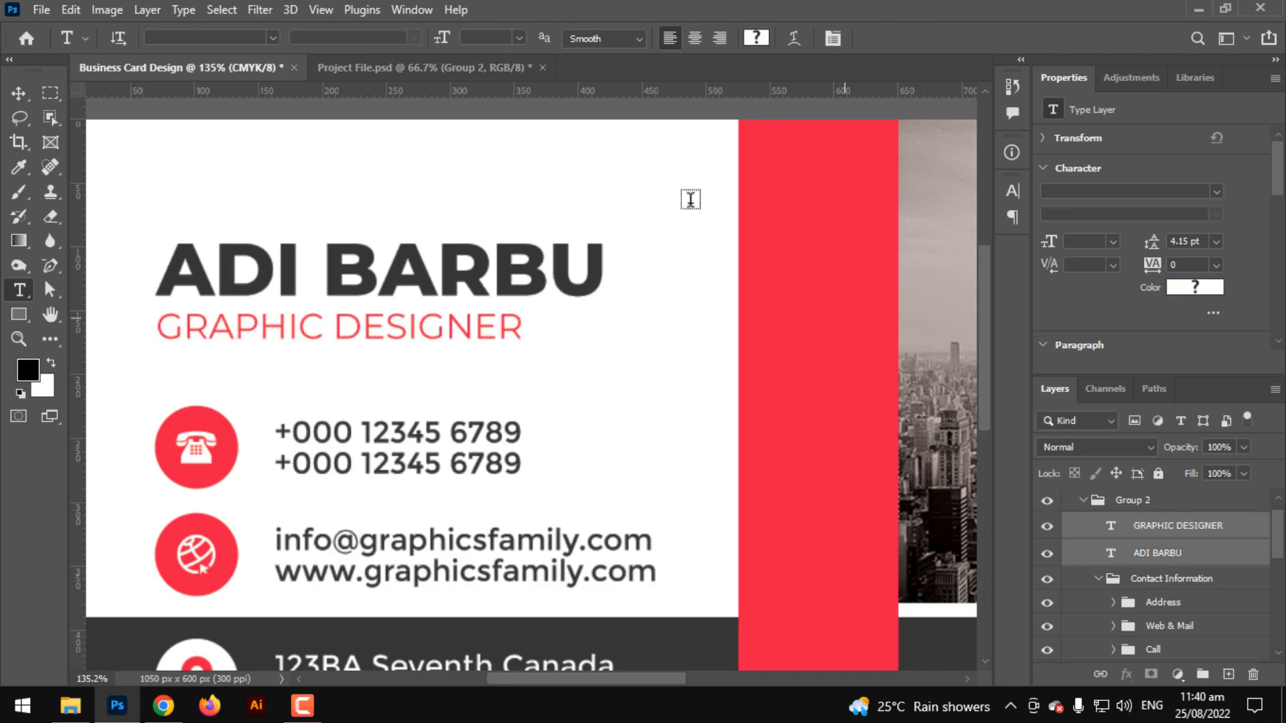
left_click(20, 95)
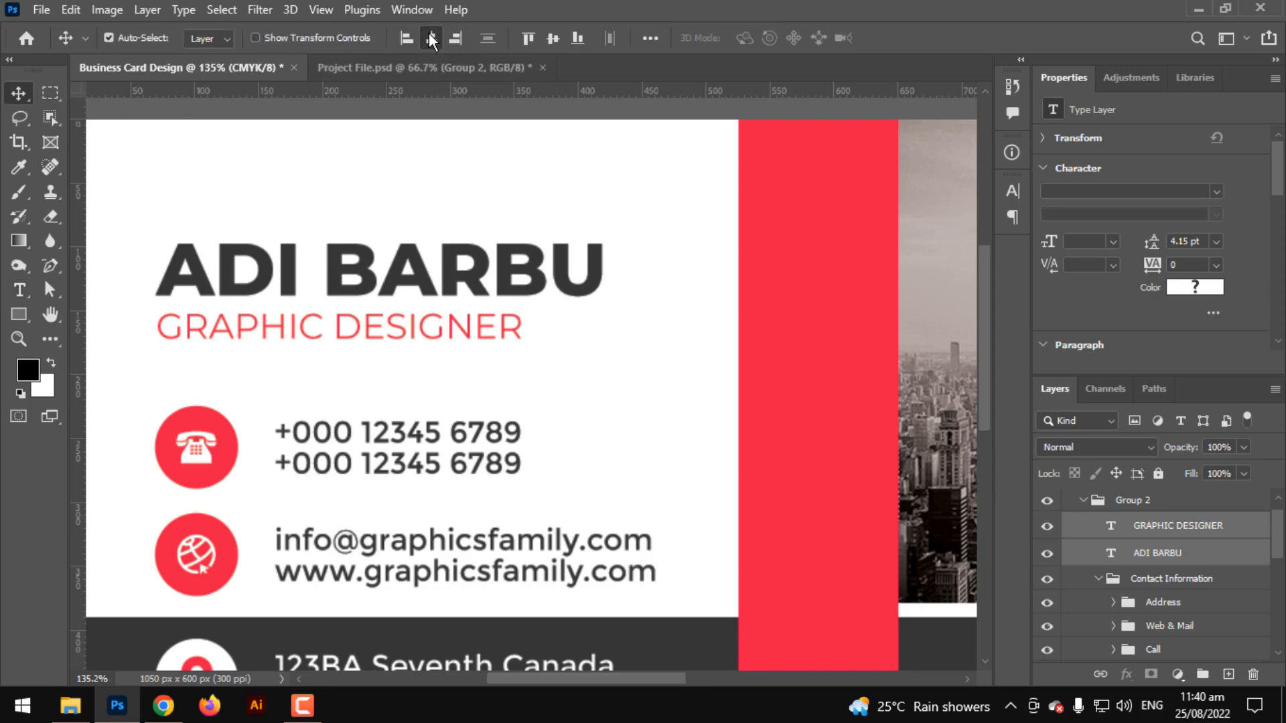
left_click(431, 38)
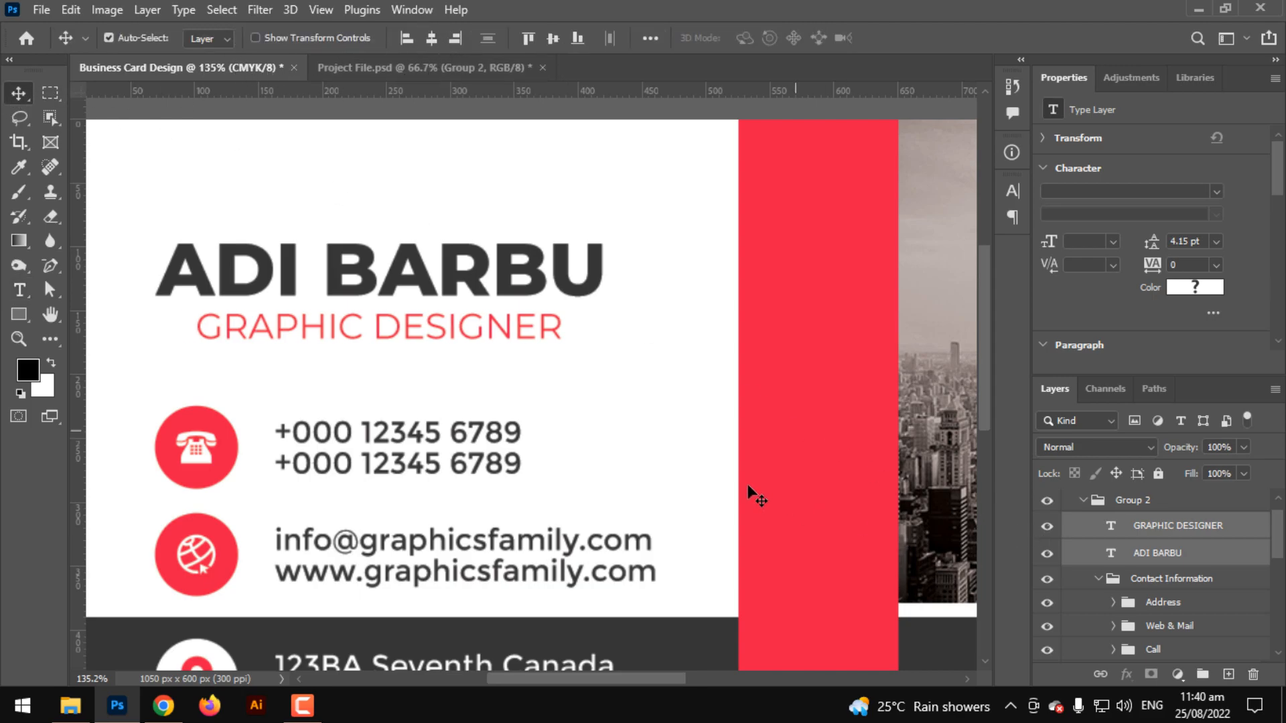
Move the name and job title together upward, keeping the name in line with the left edge of the contact icons
key("ctrl+t")
left_click_drag(276, 295, 289, 269)
key("Return")
key("ctrl+0")
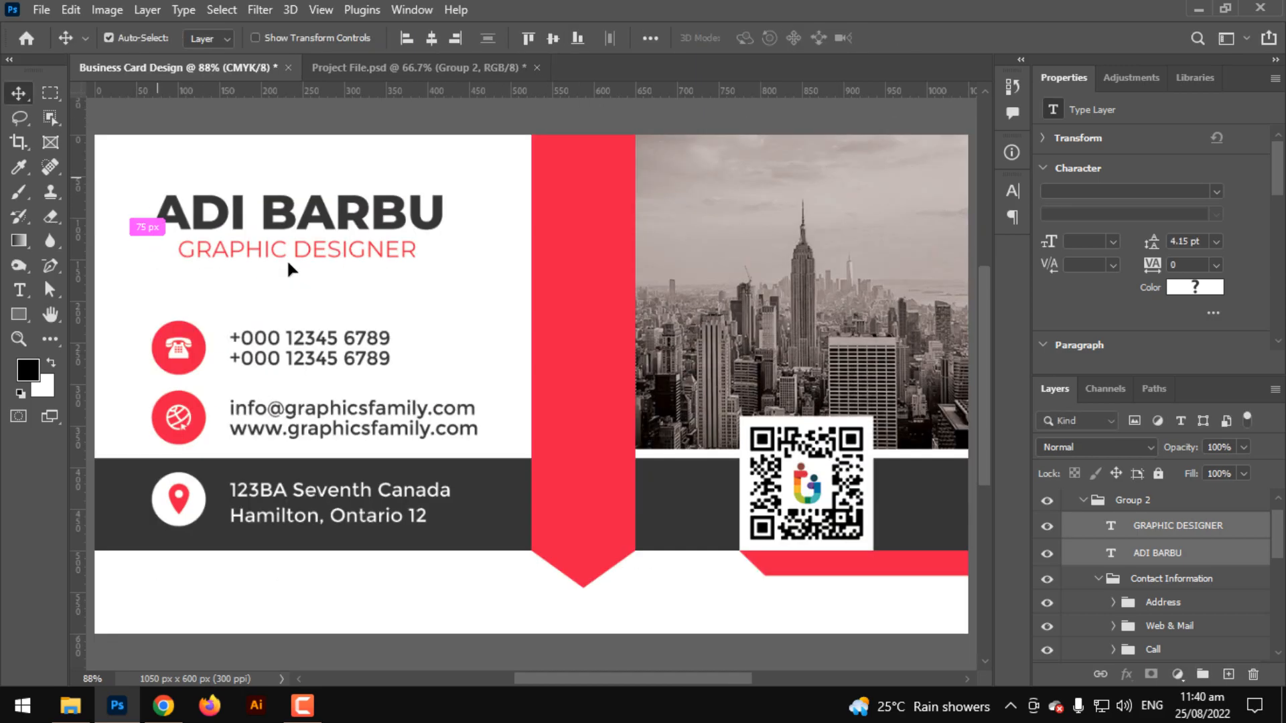
key("t")
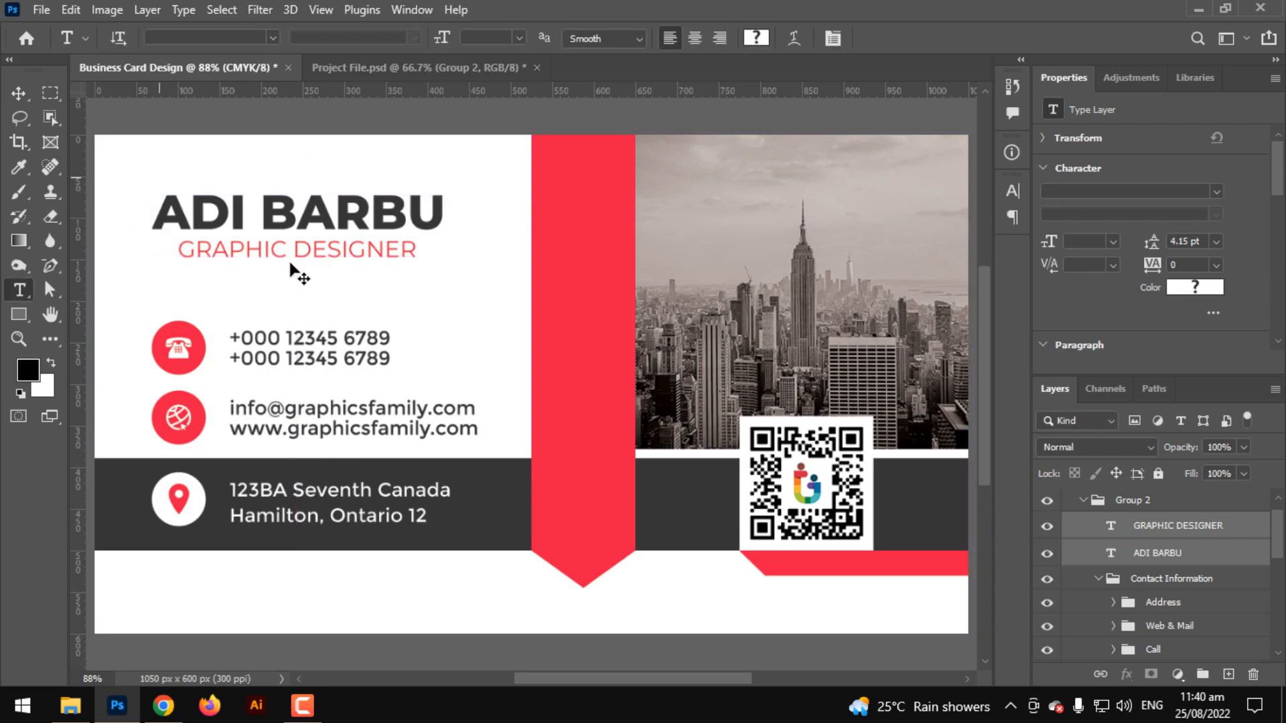
left_click(19, 94)
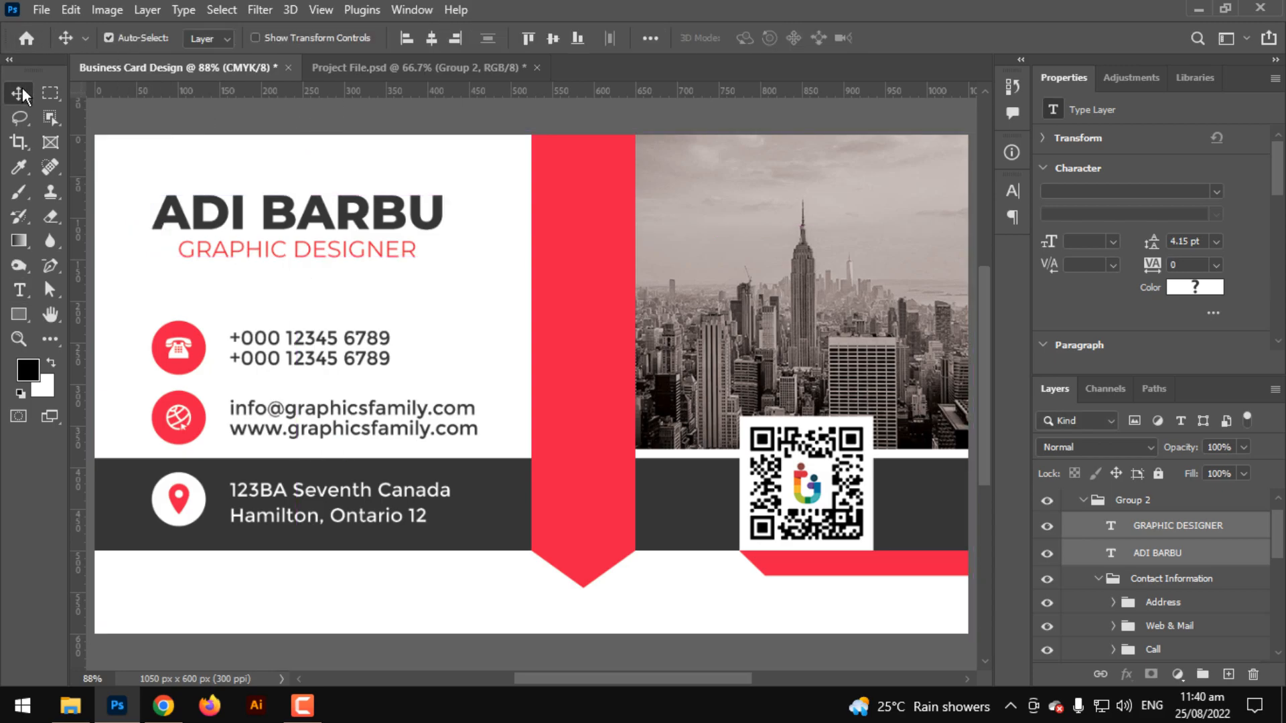
Move the name and job title together straight down, closer to the contact details
key("ctrl+t")
left_click_drag(308, 227, 311, 241)
key("Return")
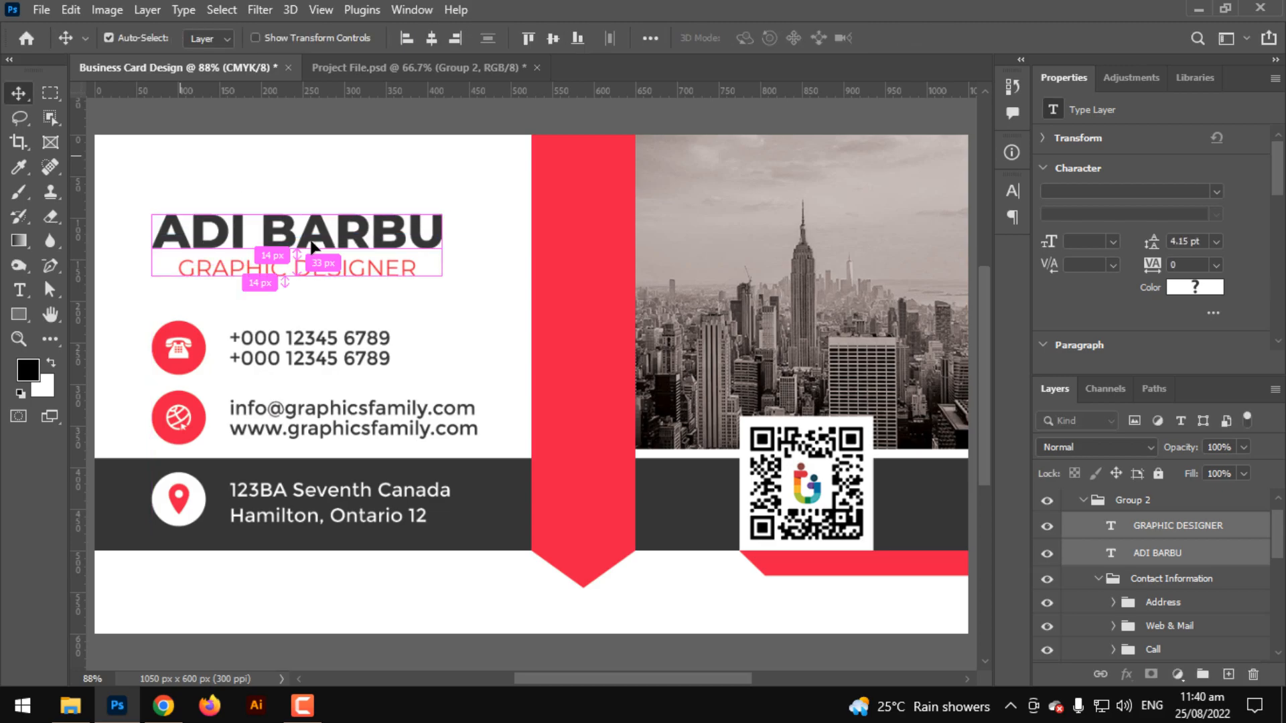
Rename the "Back Side copy" layer group as "Front Side", collapse it and clear the layer selection
scroll(375, 368, "down", 3)
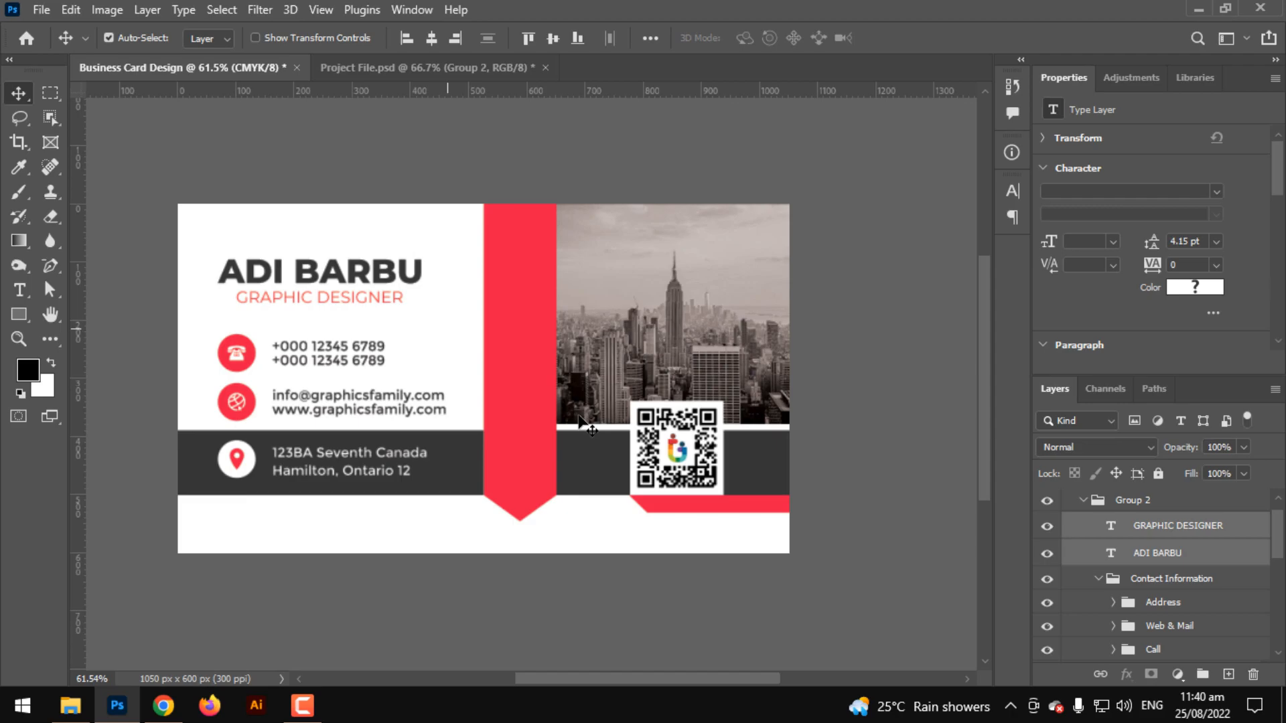
left_click(1134, 501)
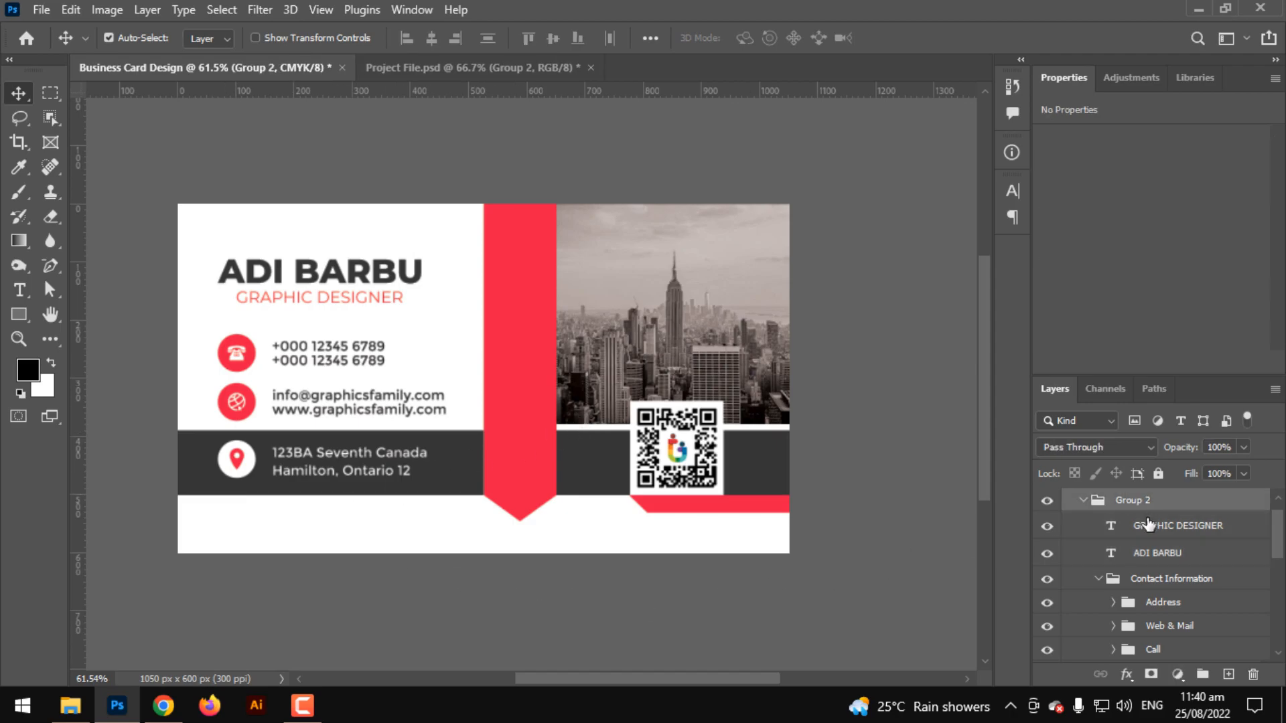
scroll(1148, 524, "up", 1)
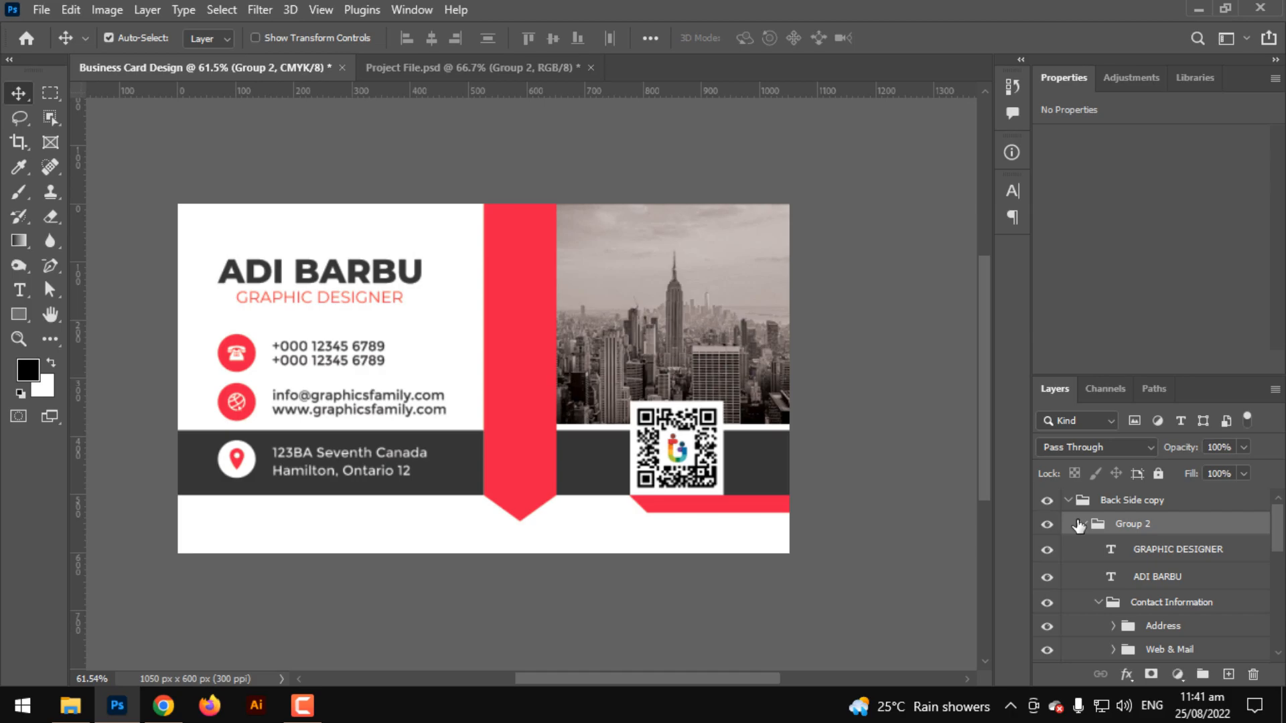
double_click(1117, 502)
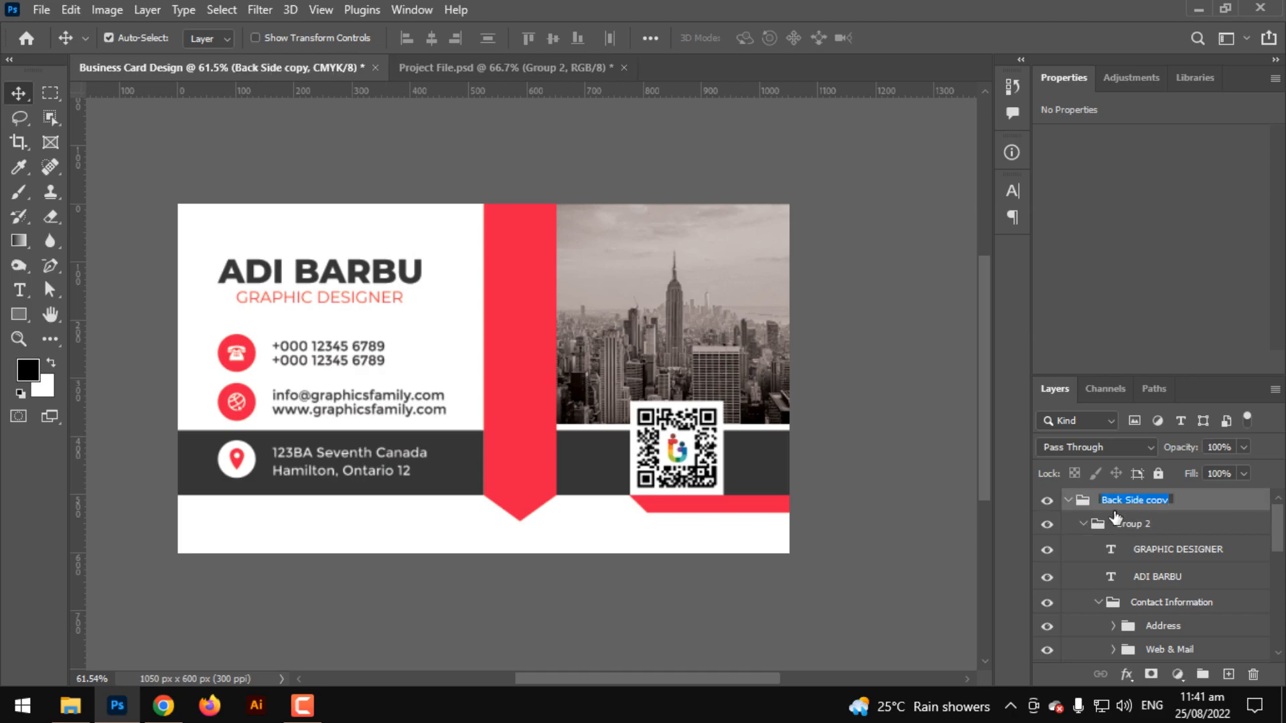
type("bA")
type("ont Side")
key("Return")
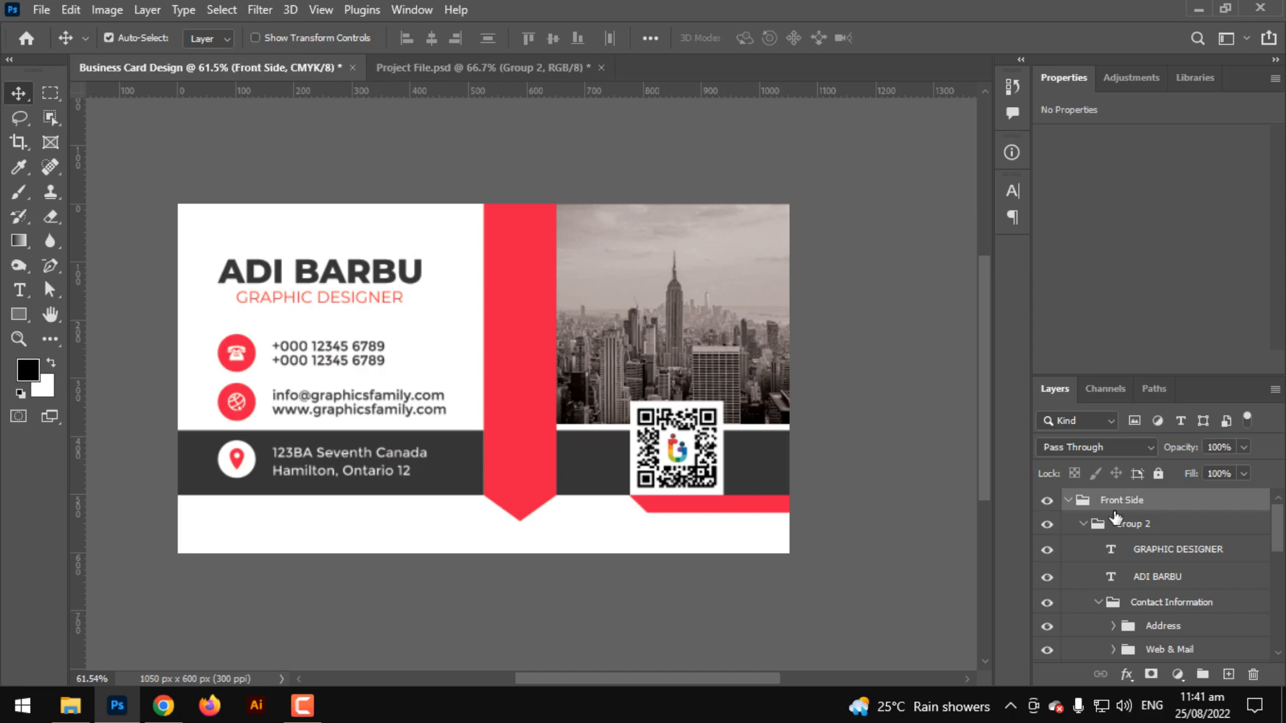
left_click(1069, 501)
left_click(1124, 581)
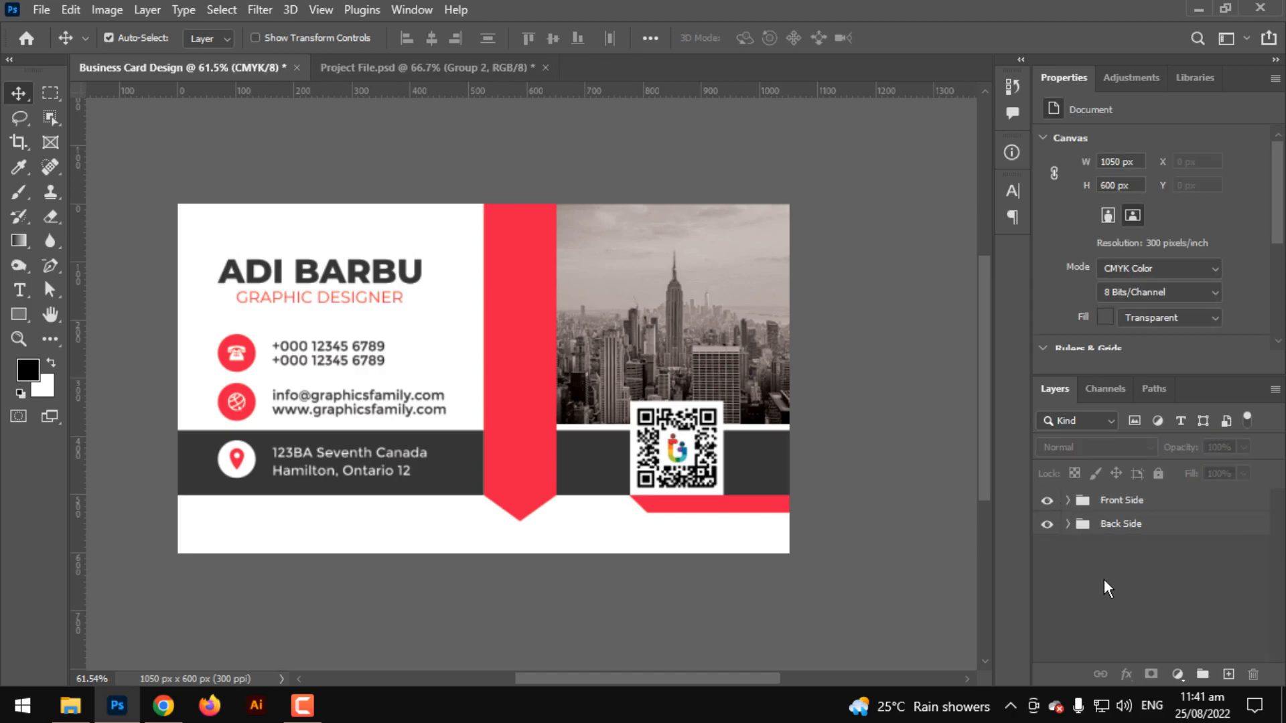